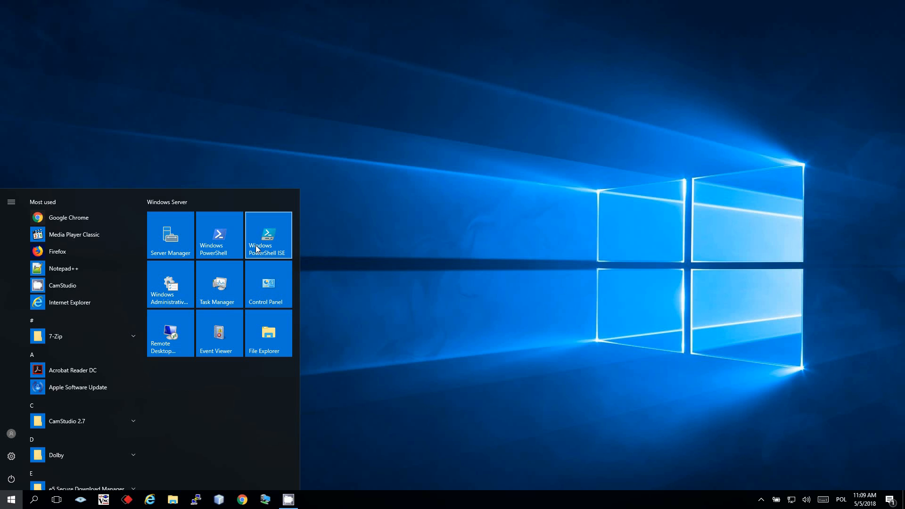
Open Hyper-V Manager from the Windows administrative tools and review the W2K16-1, W2K16-2, W2K16-3 and W7-1 virtual machines
click(180, 291)
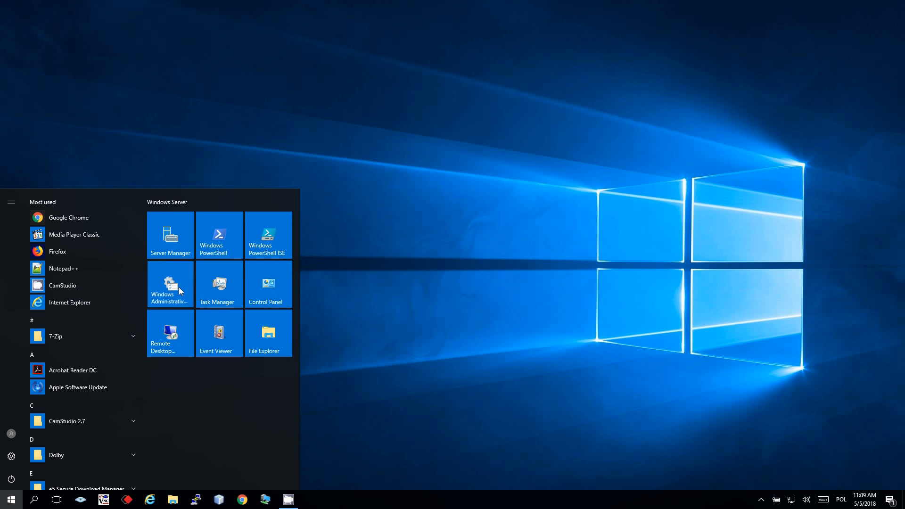
click(121, 162)
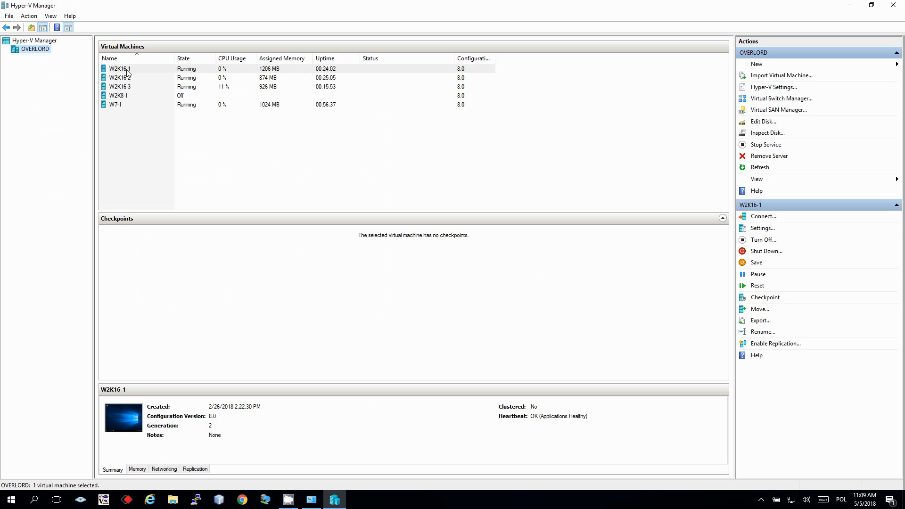
click(127, 78)
click(127, 88)
click(125, 70)
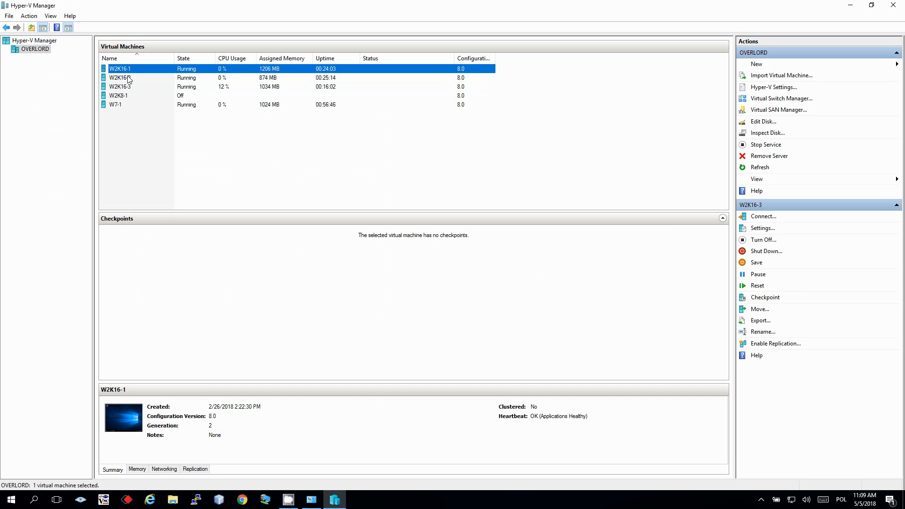
click(127, 77)
click(127, 86)
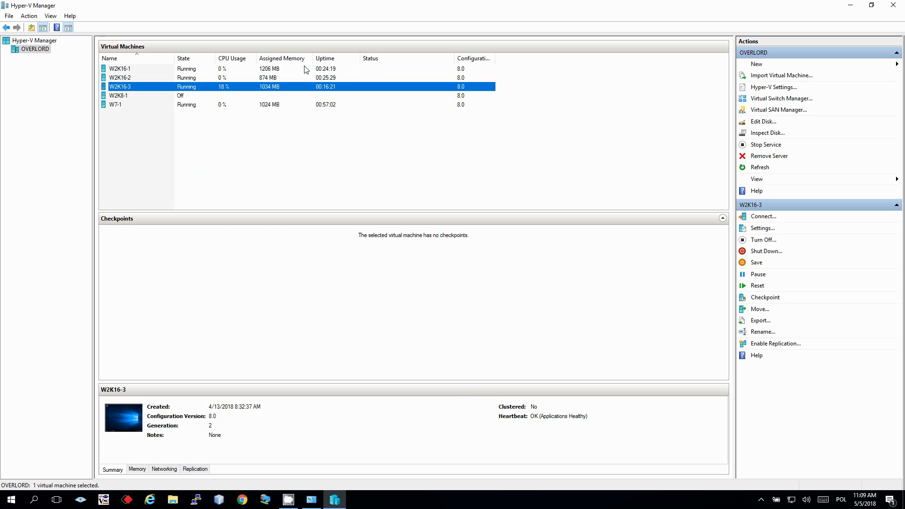
click(127, 105)
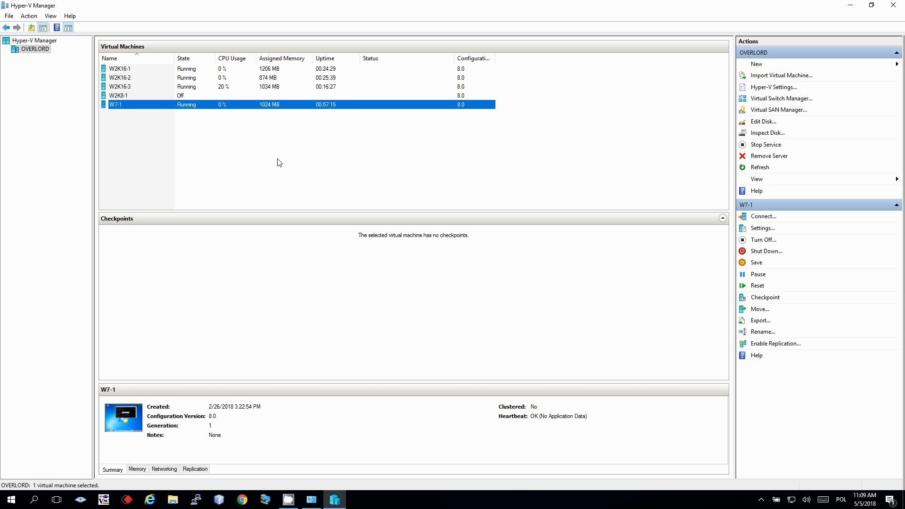
Connect to the W2K16-1 virtual machine and check its IP configuration with ipconfig in a Command Prompt
click(111, 69)
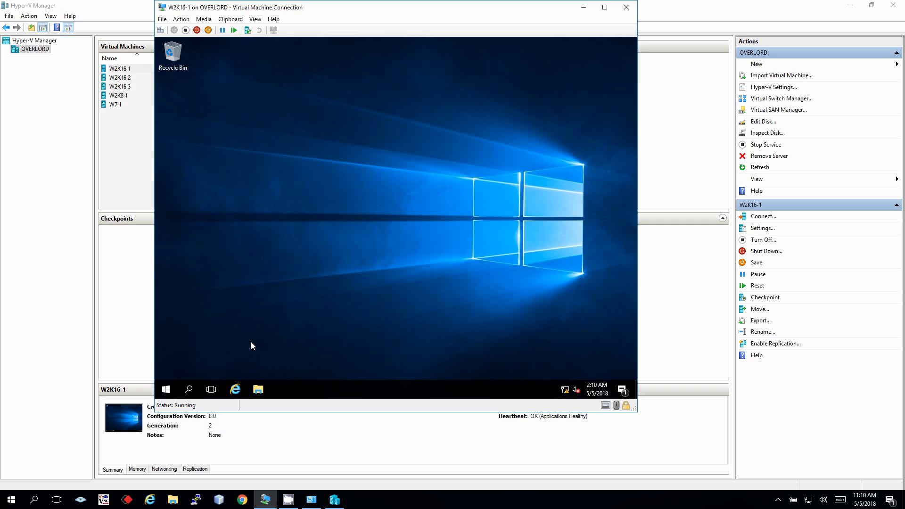
click(166, 389)
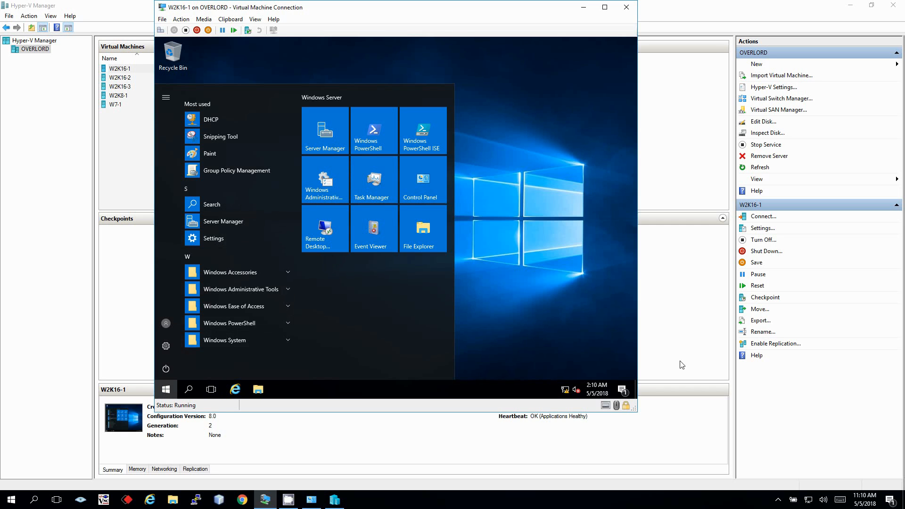
right_click(166, 389)
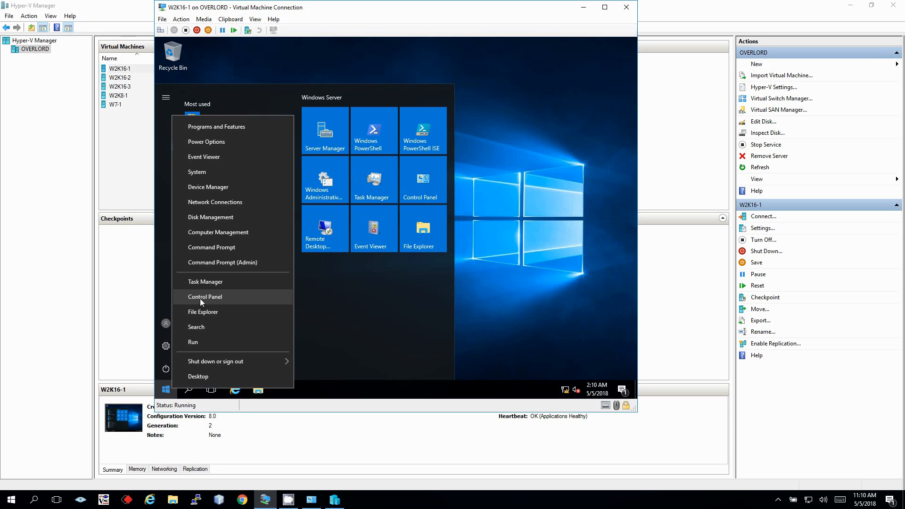
click(233, 246)
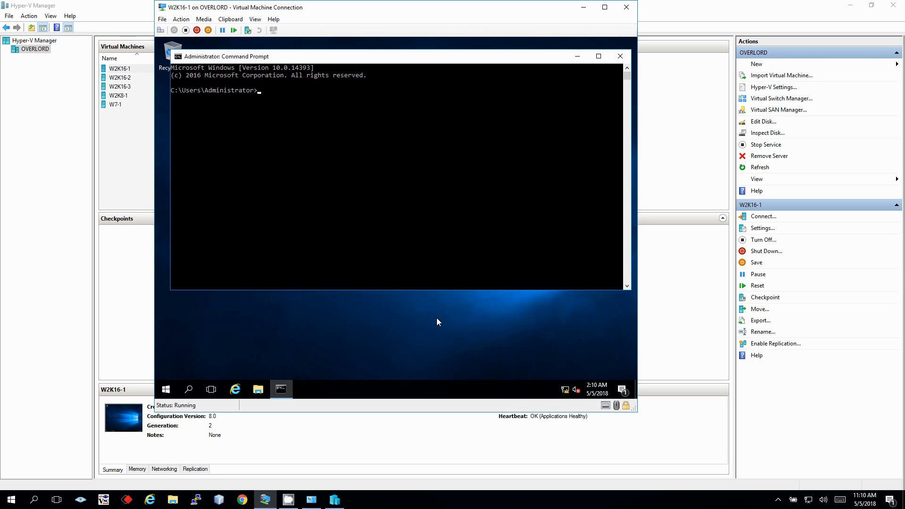
text(ipconfig)
key(Return)
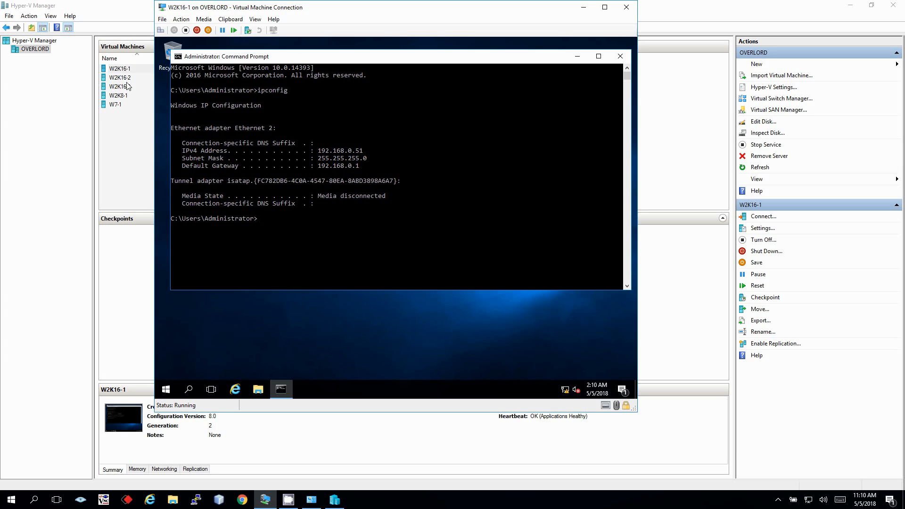
Ping 192.168.0.52 from W2K16-1 and interrupt the ping after a reply
text(ping 192.168.0.35)
key(BackSpace)
text(53)
key(Return)
key(ctrl+c)
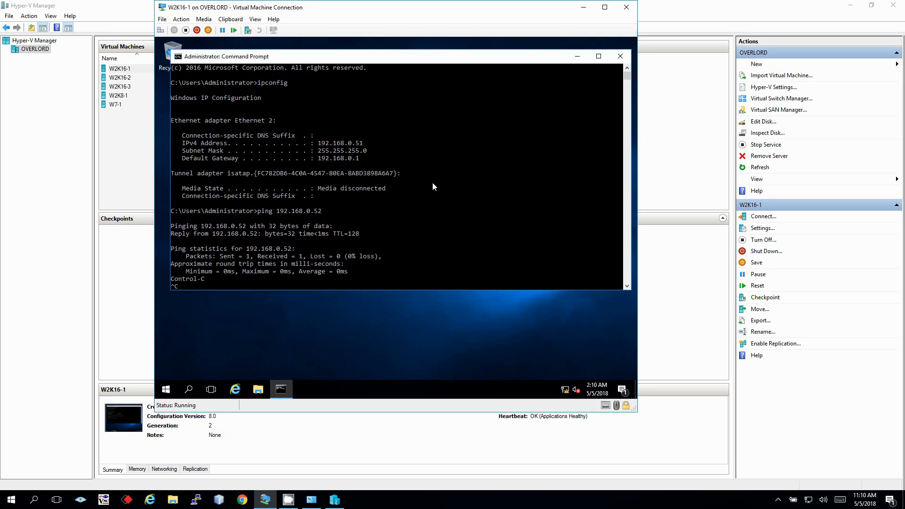
Ping 192.168.0.53 from W2K16-1, interrupt it after the replies, and close the Command Prompt
key(Up)
key(BackSpace)
text(3)
key(Return)
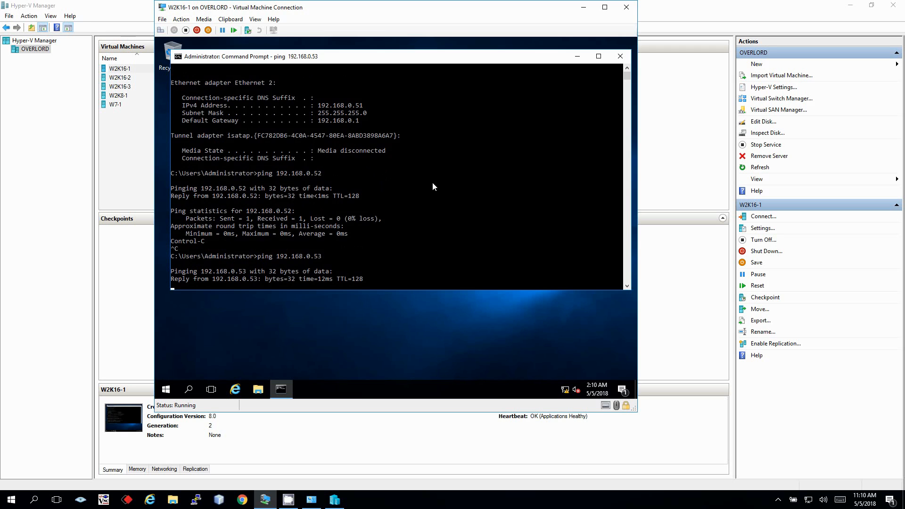
key(ctrl+c)
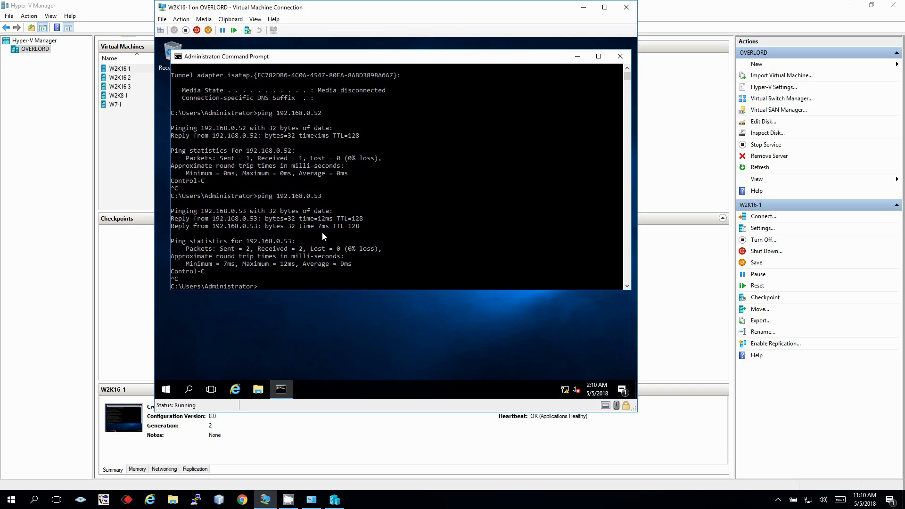
click(619, 56)
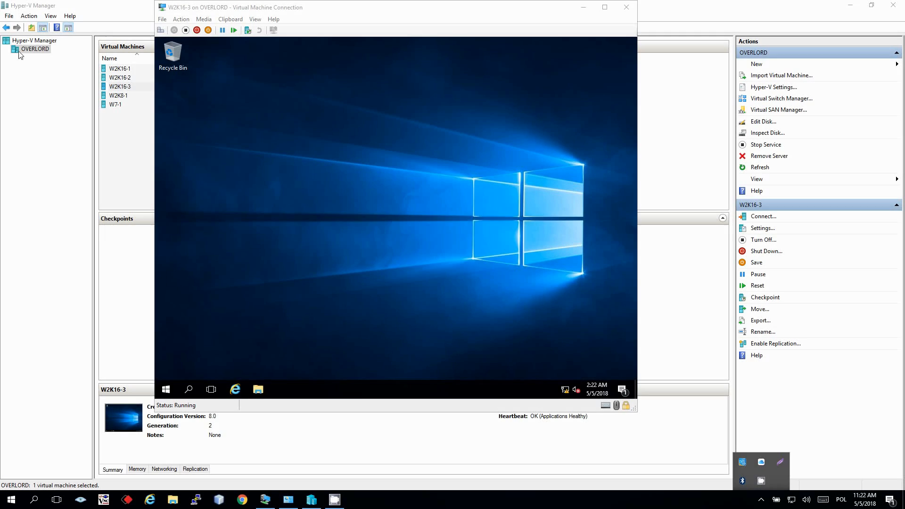
Switch from Hyper-V Manager to the W2K16-3 virtual machine and open an administrator Command Prompt in it
click(132, 87)
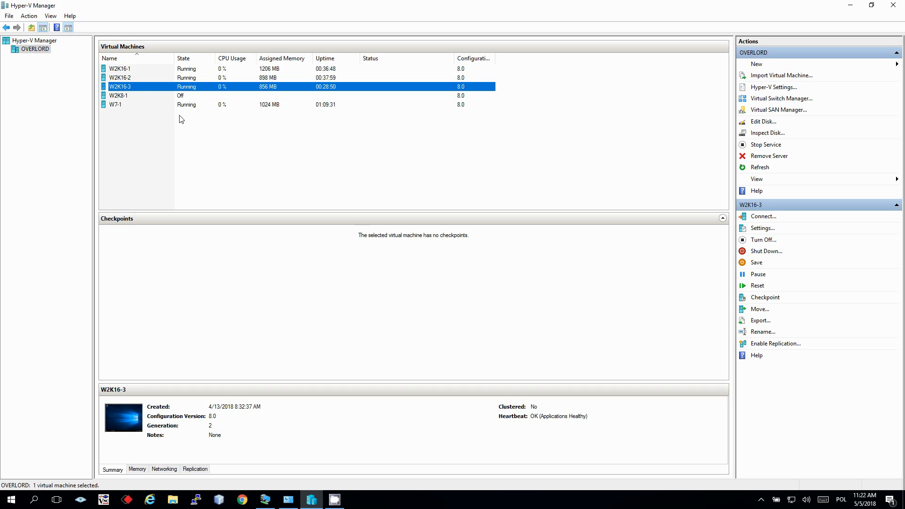
click(170, 126)
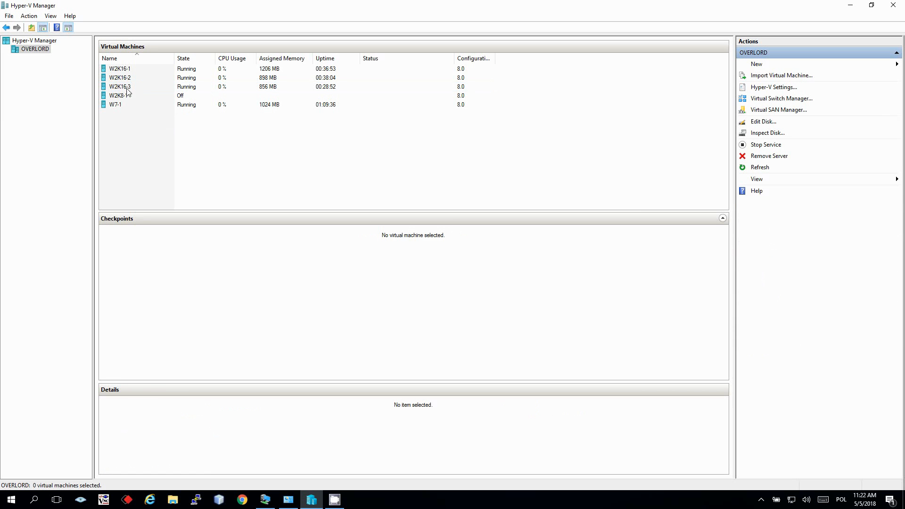
click(312, 500)
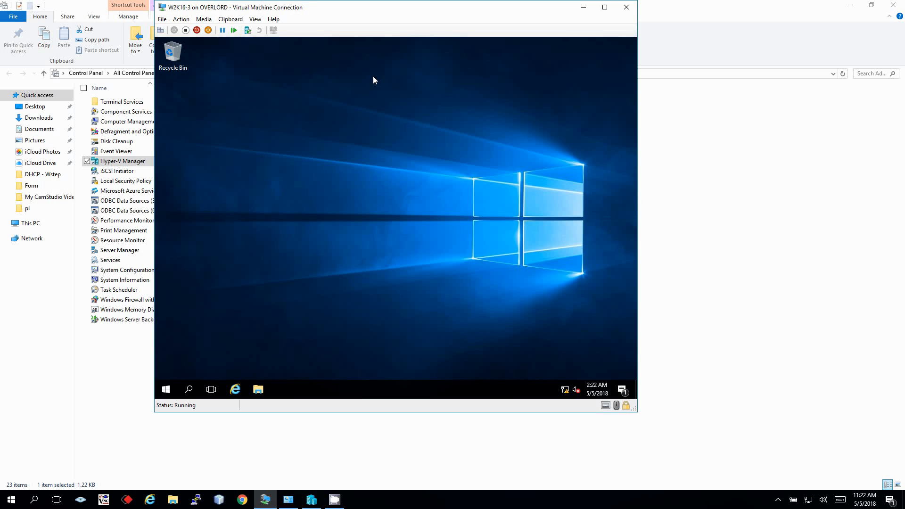
right_click(166, 389)
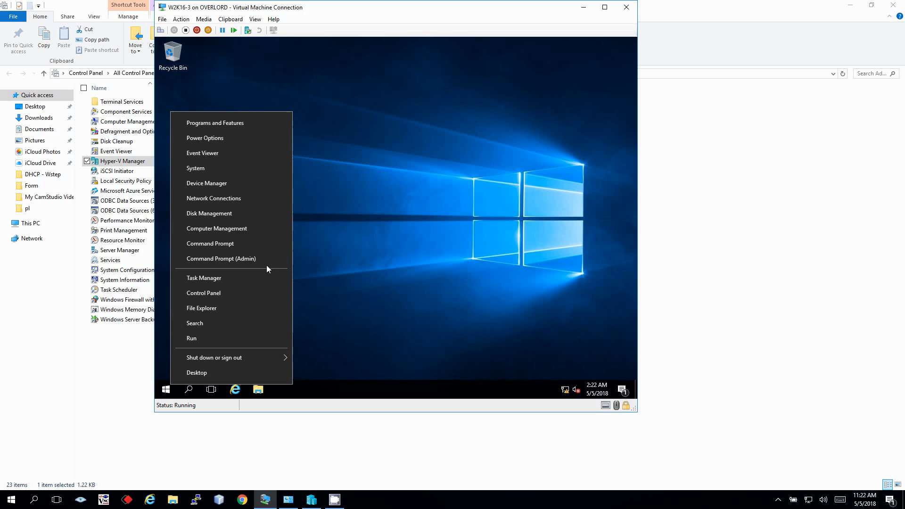
click(228, 257)
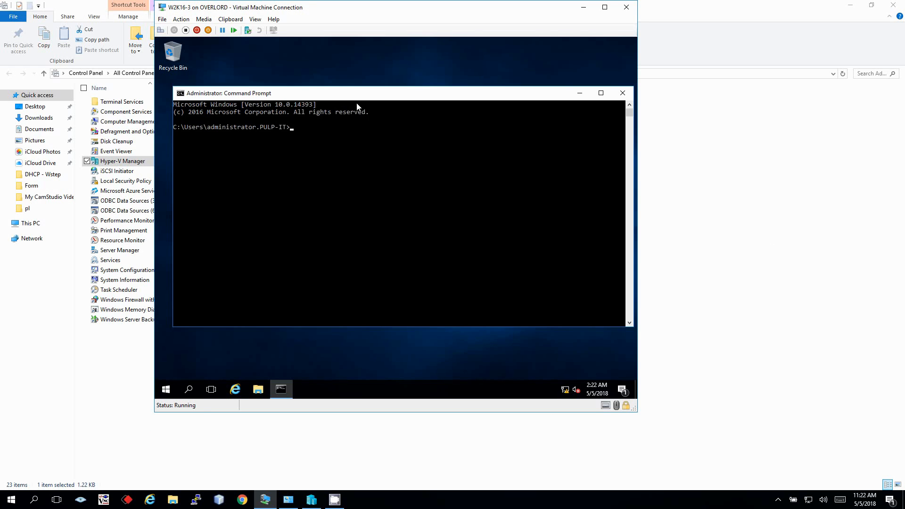
Look through the Administrative Tools on W2K16-3 for a DHCP console, and close the folder
click(165, 389)
click(316, 188)
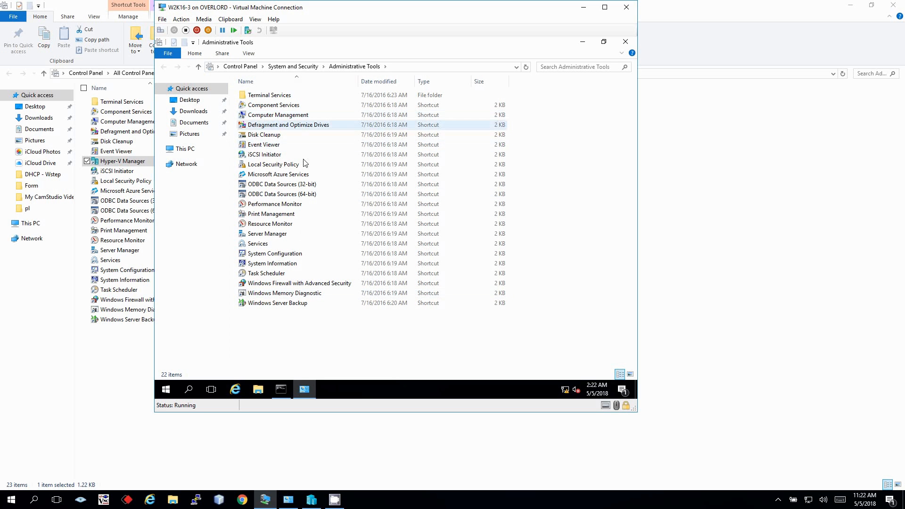
click(624, 43)
Start PowerShell inside the open Command Prompt on W2K16-3
click(499, 172)
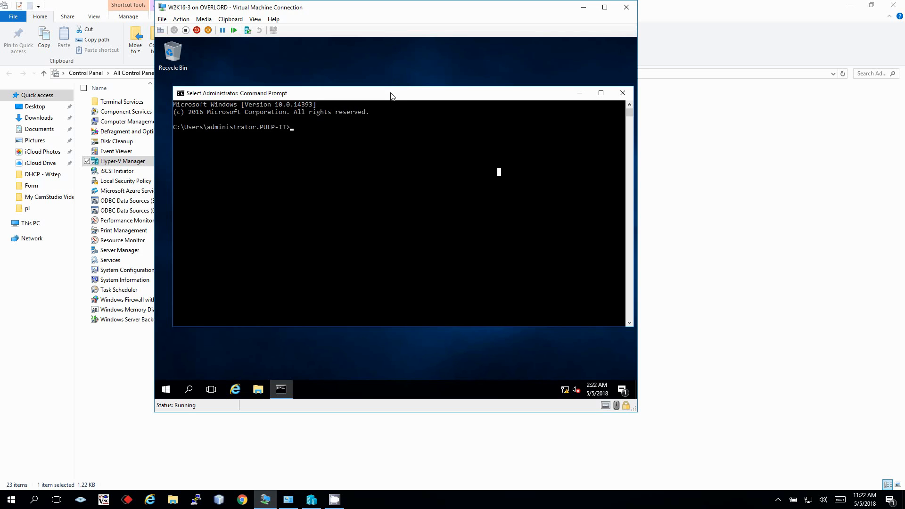
click(378, 149)
text(powershe)
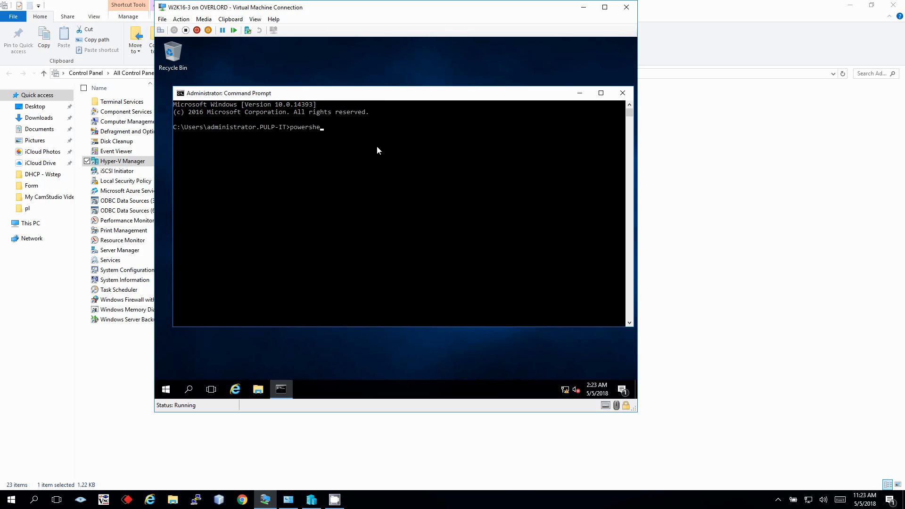
text(ll)
key(Return)
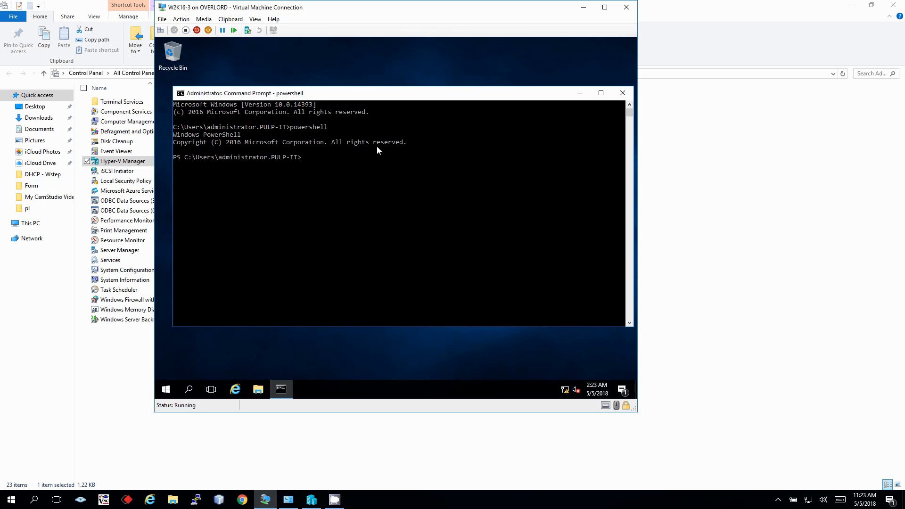
List the Windows features matching *DHCP* with Get-WindowsFeature -Name *DHCP*
text(get-windows)
key(Tab)
key(Tab)
key(Tab)
text(DHCP&)
key(BackSpace)
key(BackSpace)
key(BackSpace)
key(BackSpace)
key(BackSpace)
text(DHCP*)
key(Return)
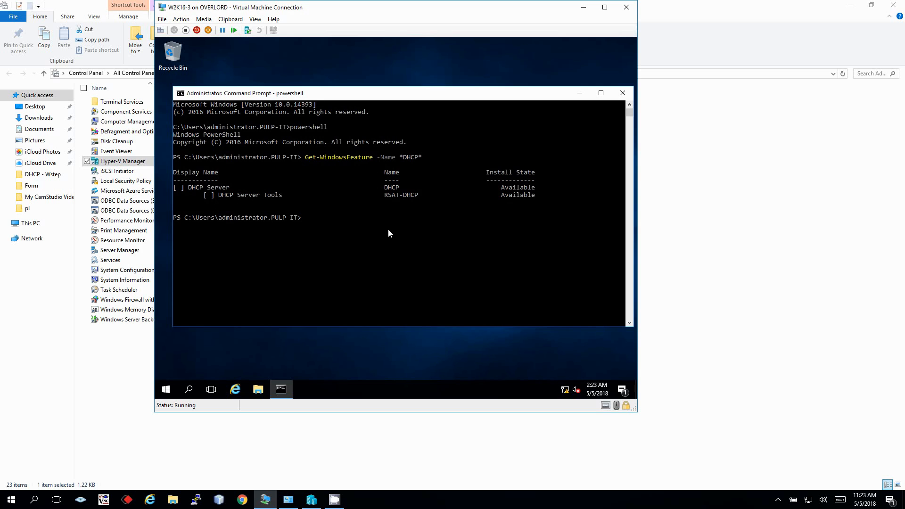
Install the DHCP role with Install-WindowsFeature -Name DHCP -IncludeAllSubFeature -IncludeManagementTools
text(install-wi)
text(ndowsFeature -Name )
text(DHCP)
text( -)
text(I)
key(Tab)
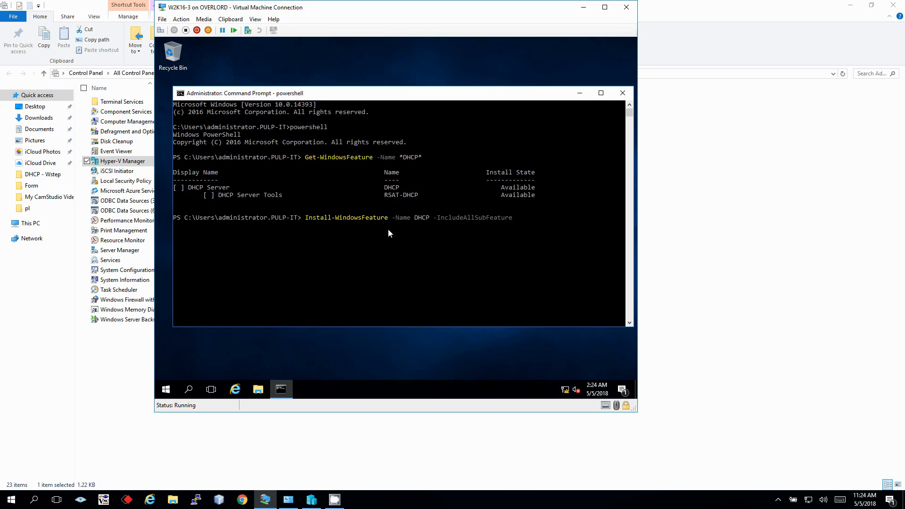
text(-I)
key(Tab)
key(Return)
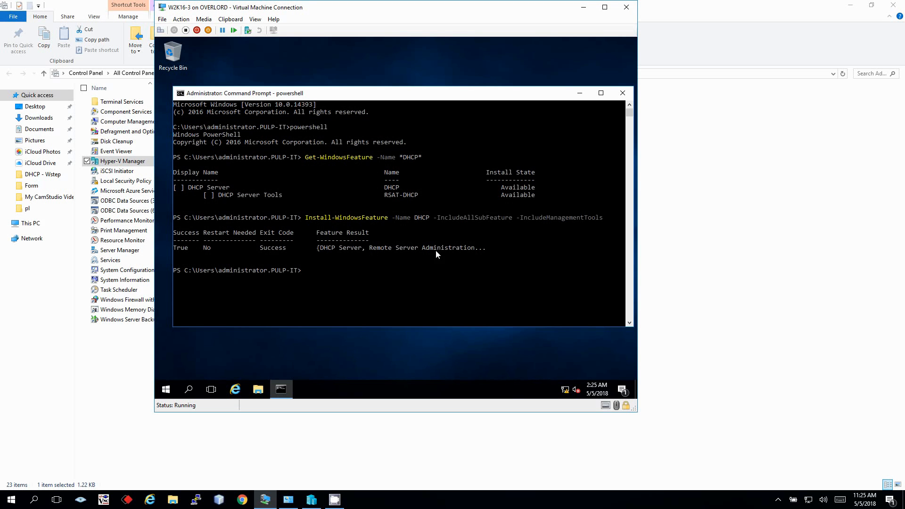
Close the PowerShell session and open the DHCP console from the Administrative Tools on W2K16-3
click(622, 93)
click(165, 389)
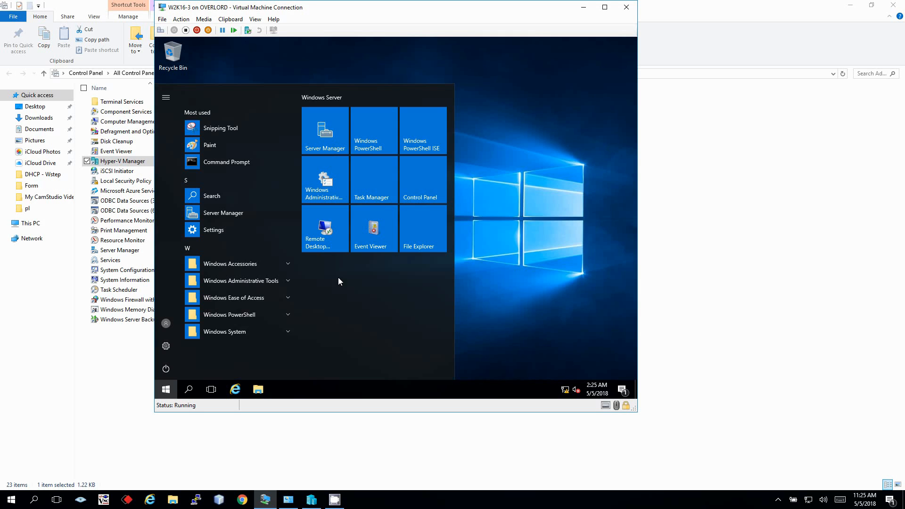
click(354, 177)
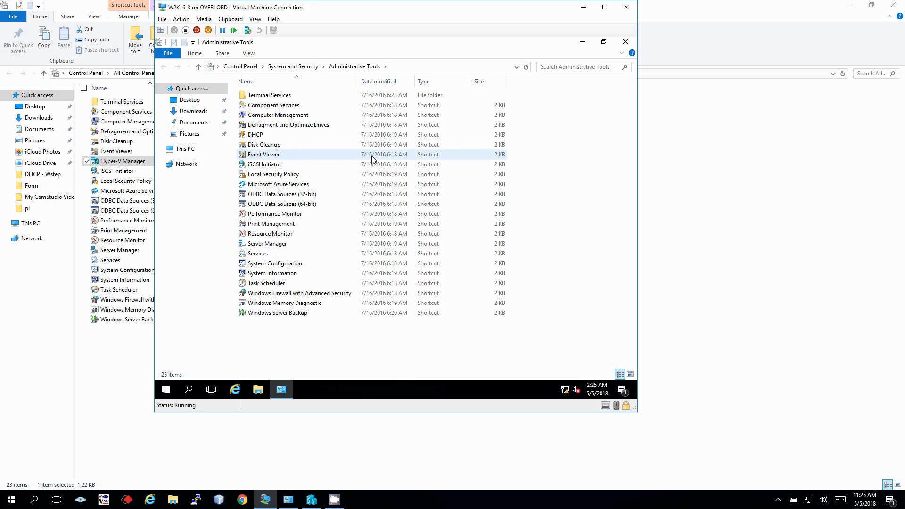
click(330, 134)
key(Return)
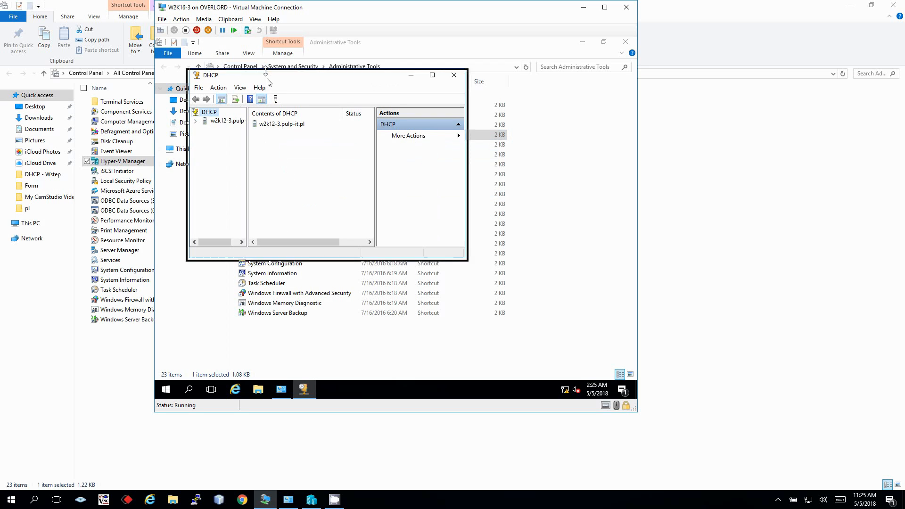
Maximize the DHCP console, expand the w2k12-3.pulp-it.pl server, and widen the console tree to fit its name
double_click(266, 78)
click(161, 86)
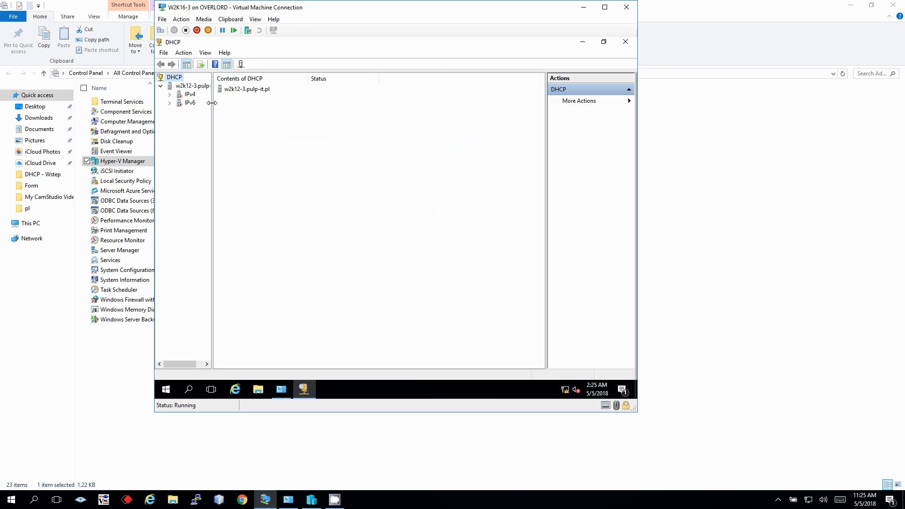
drag(210, 102, 270, 113)
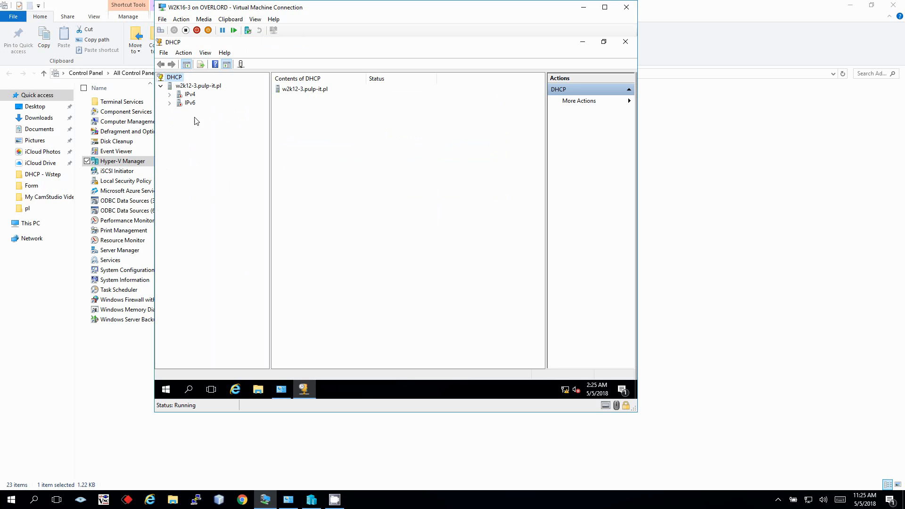
Open Server Manager and launch the DHCP post-install configuration wizard from the pending deployment notification
click(175, 391)
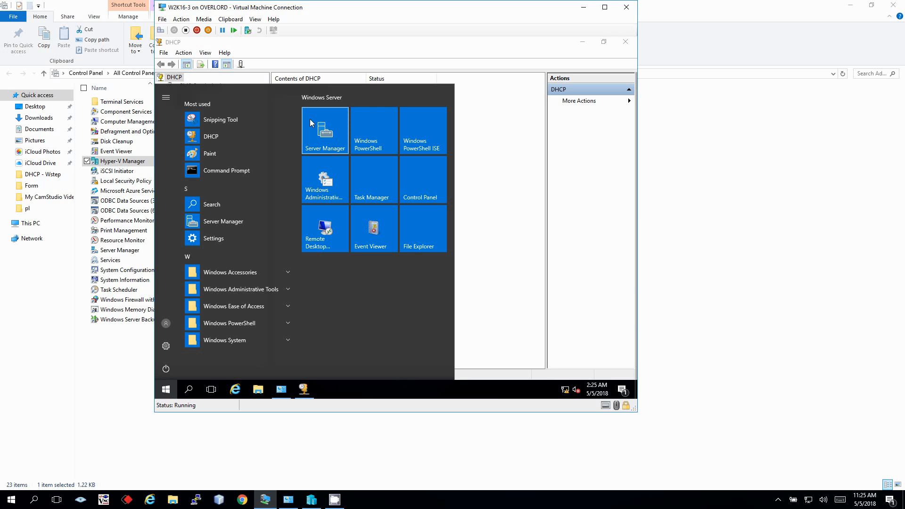
click(327, 136)
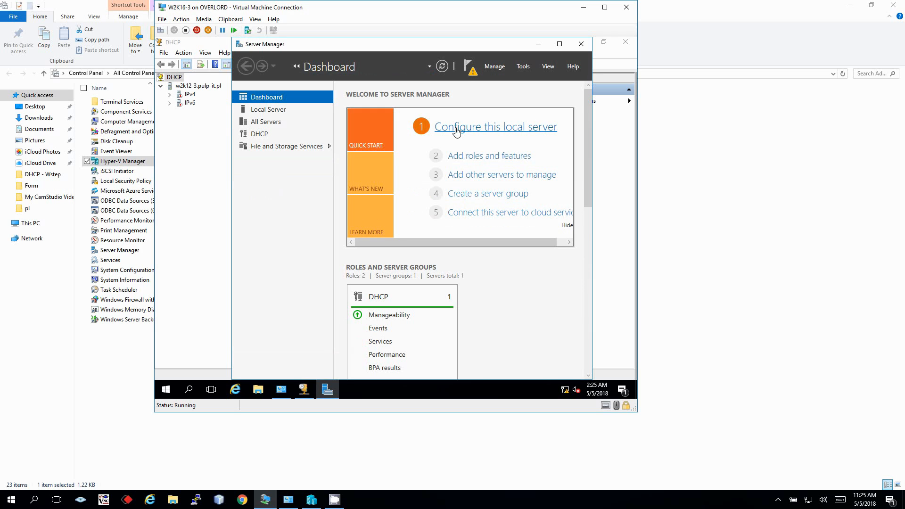
click(472, 73)
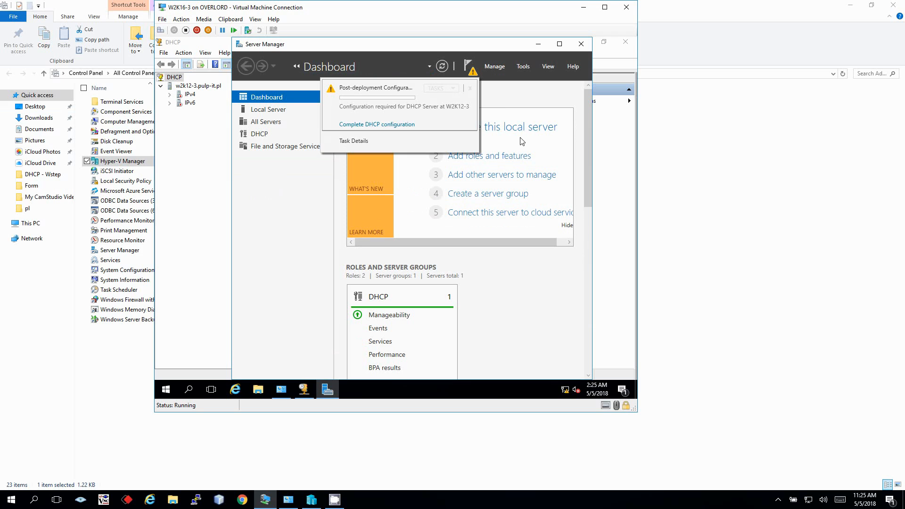
click(375, 125)
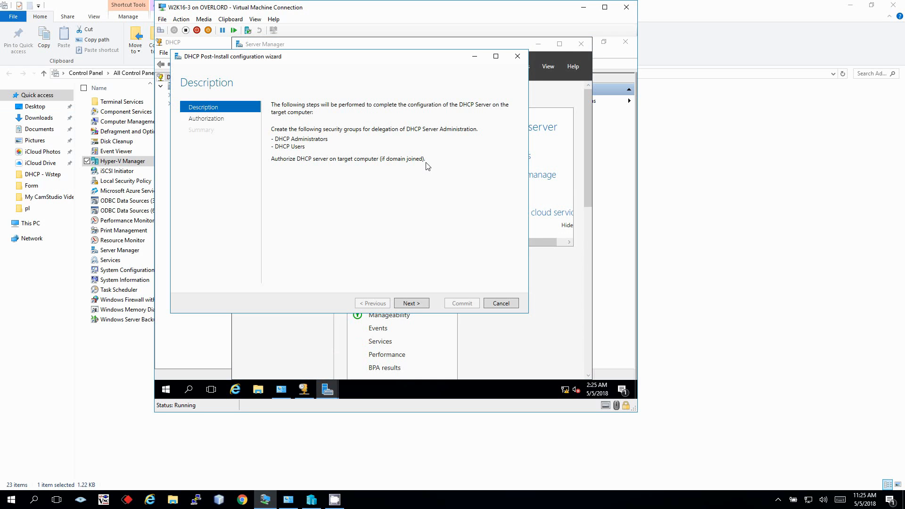
Review the credential options on the DHCP post-install wizard's Authorization page, cancel the wizard, and close Server Manager
click(411, 304)
click(386, 304)
click(411, 303)
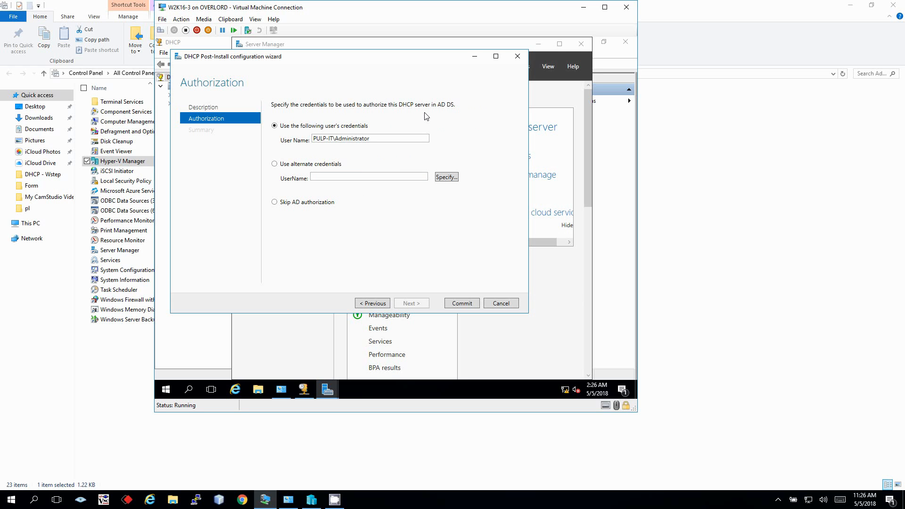
click(504, 306)
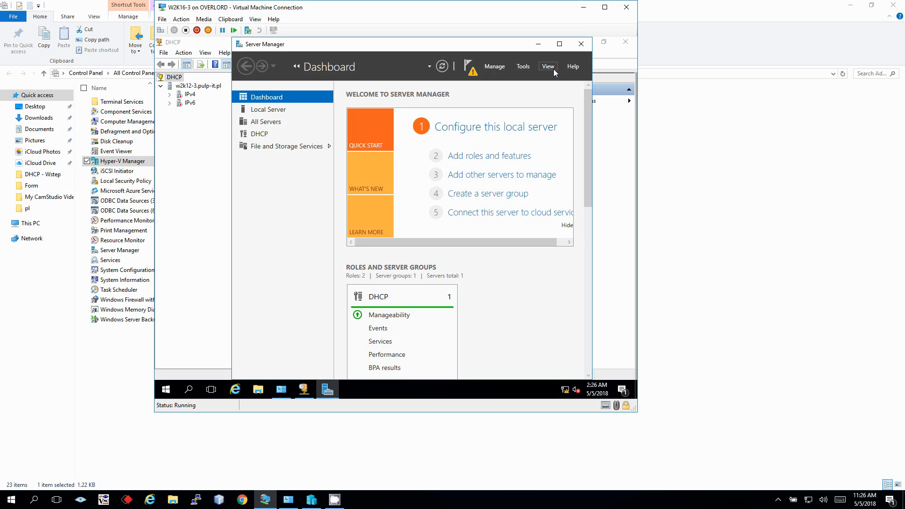
click(580, 45)
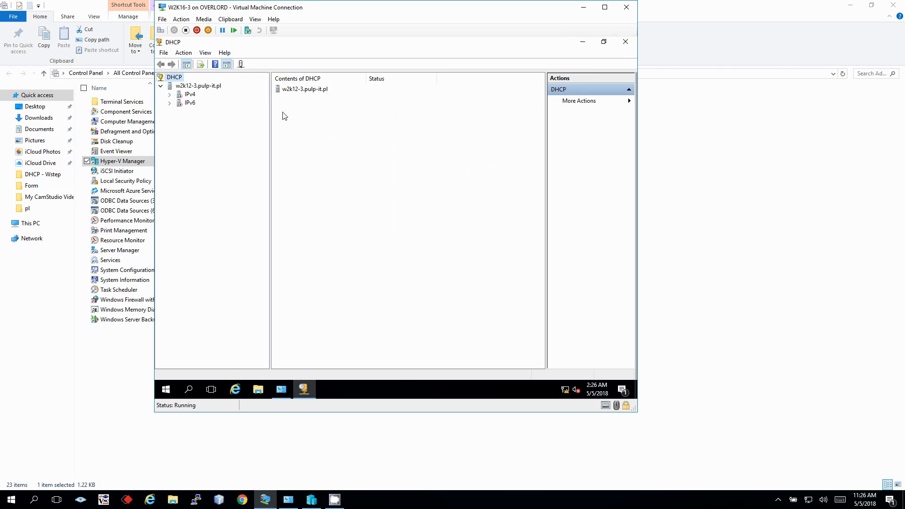
Authorize the DHCP server at 192.168.0.53 from the DHCP console's authorized servers list and close the list
click(184, 88)
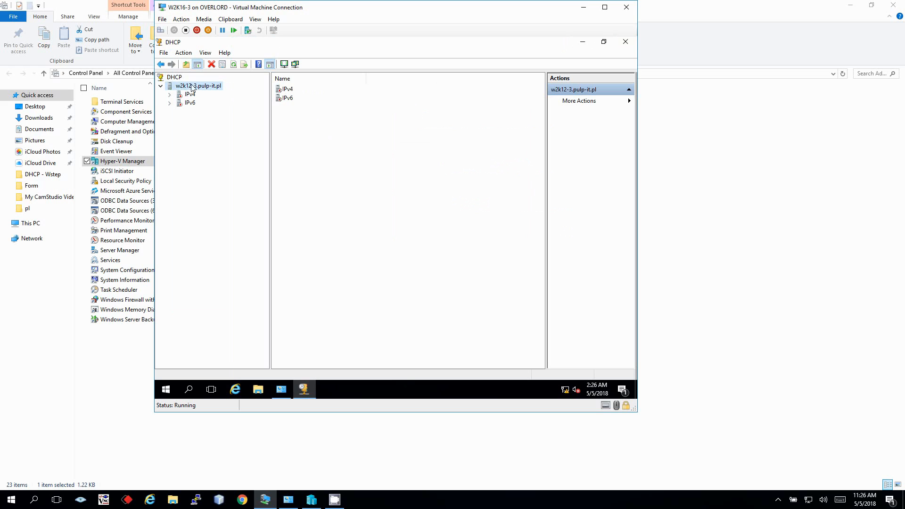
click(174, 78)
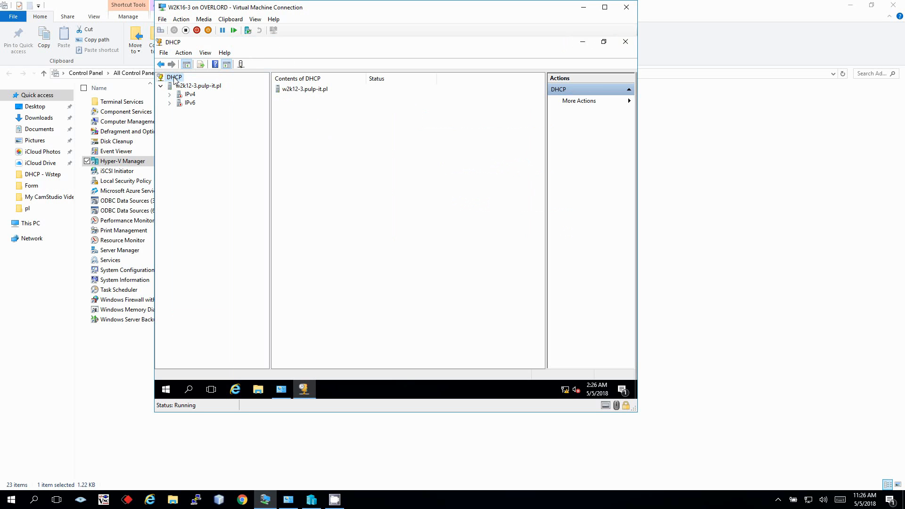
right_click(174, 79)
click(222, 99)
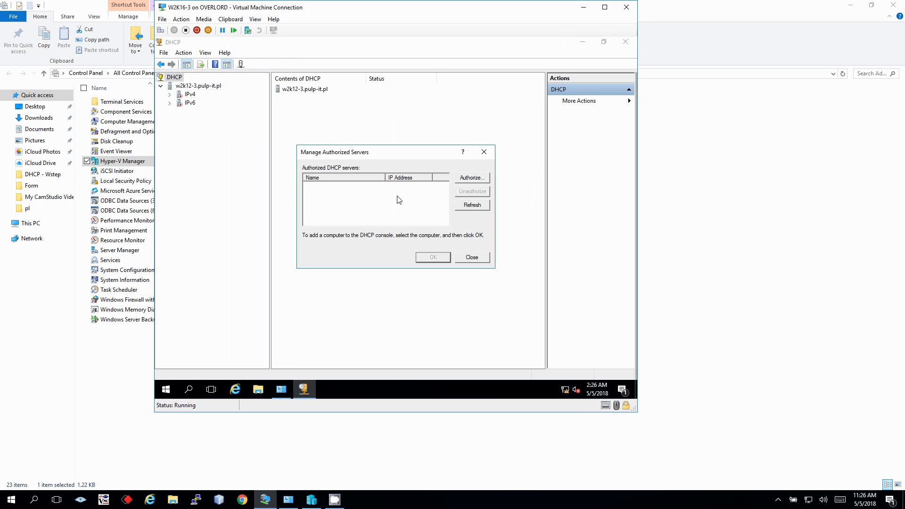
click(469, 181)
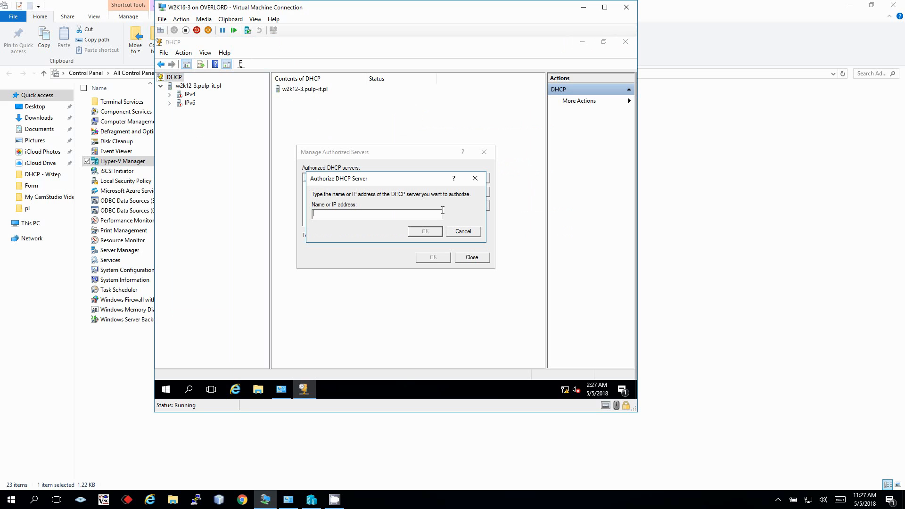
text(192.168.0.53)
click(425, 235)
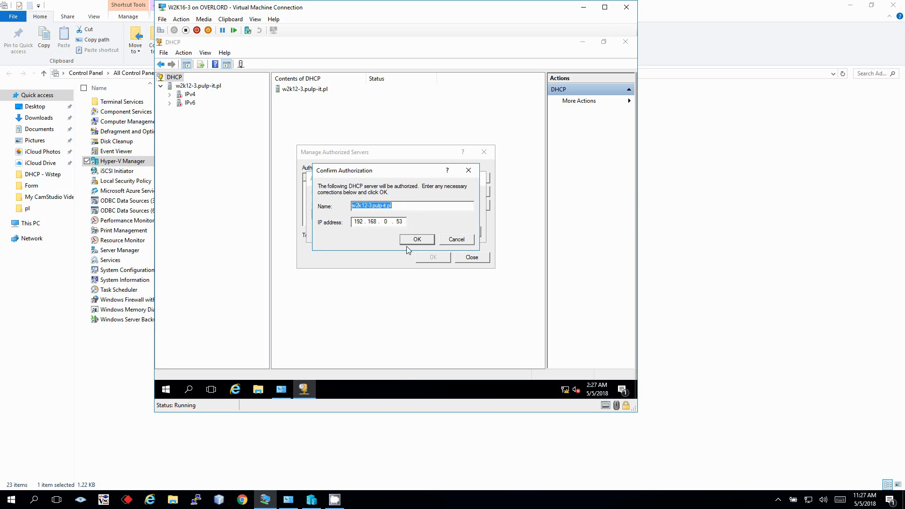
click(423, 240)
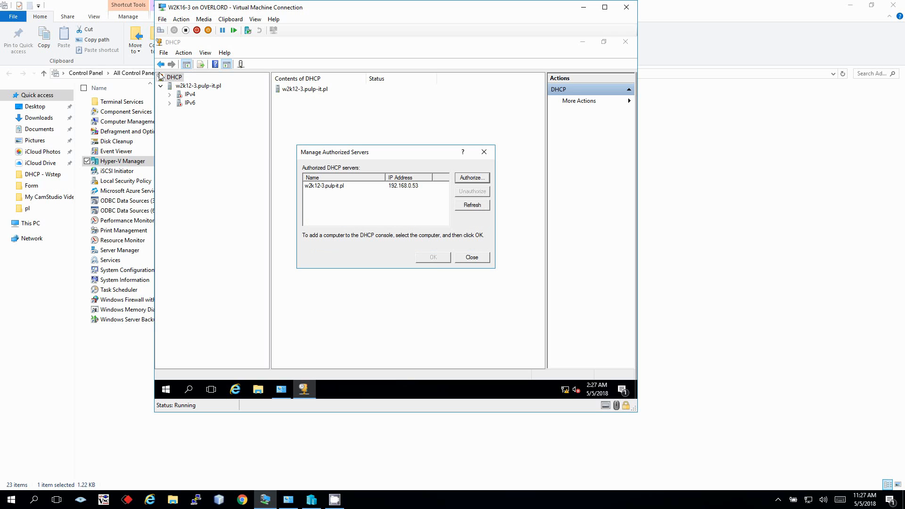
click(471, 257)
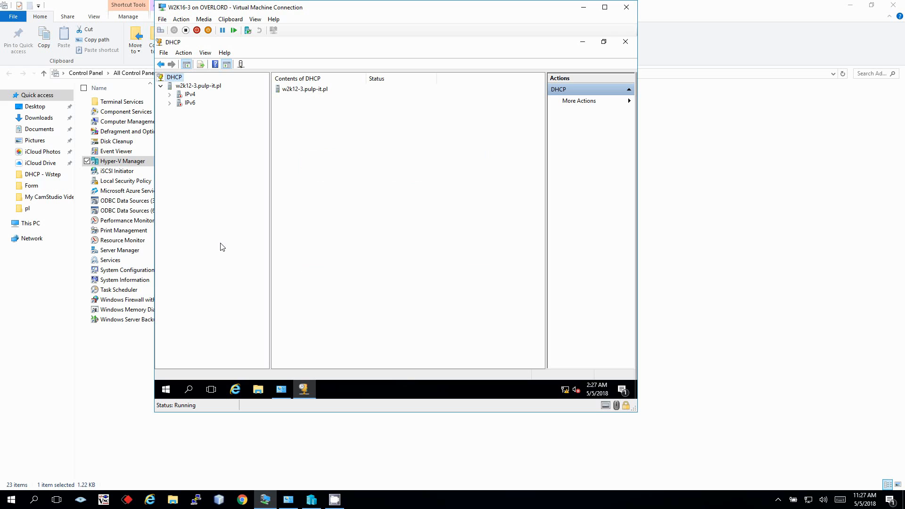
Refresh the w2k12-3.pulp-it.pl server in the DHCP console and expand its IPv4 node
right_click(194, 86)
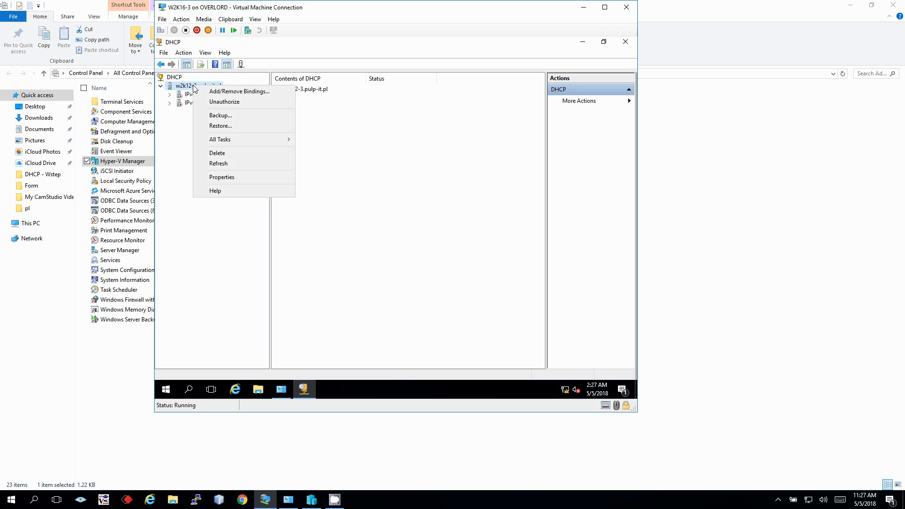
click(230, 163)
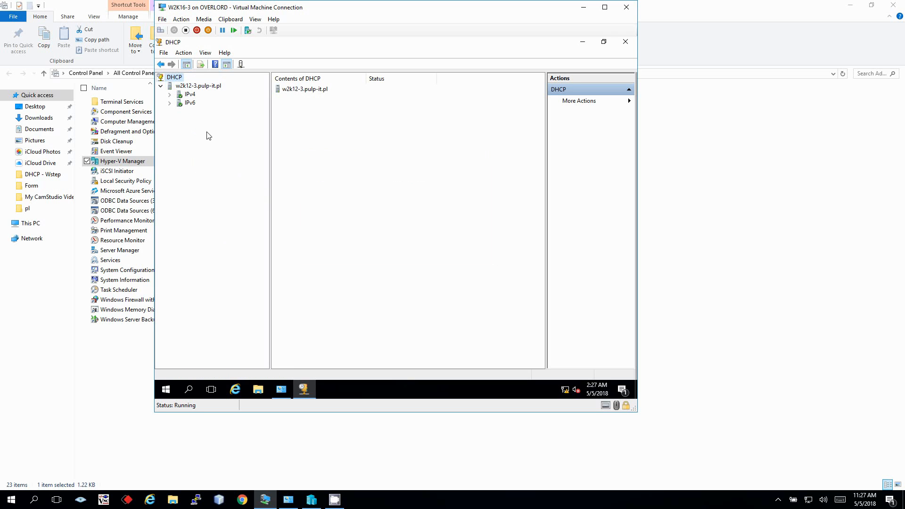
click(169, 94)
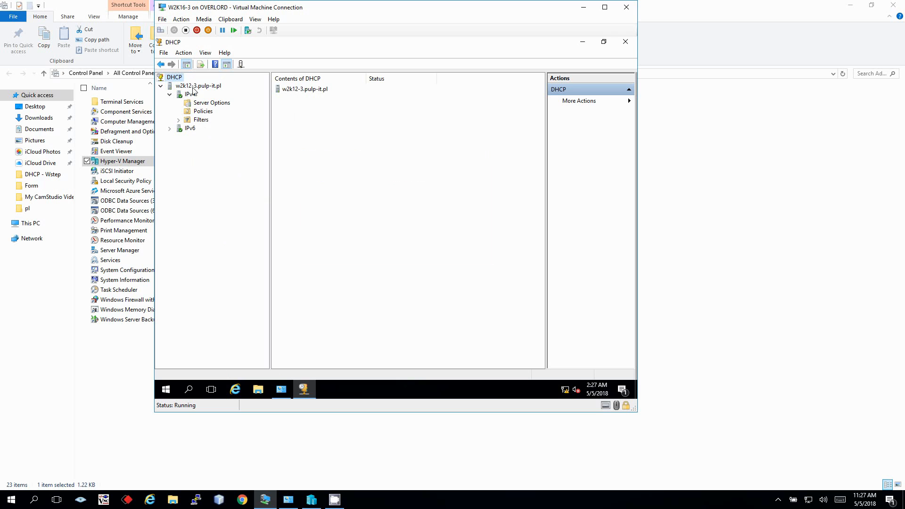
Reopen the DHCP post-install wizard from Server Manager, select Skip AD authorization, and cancel out, closing Server Manager
click(176, 387)
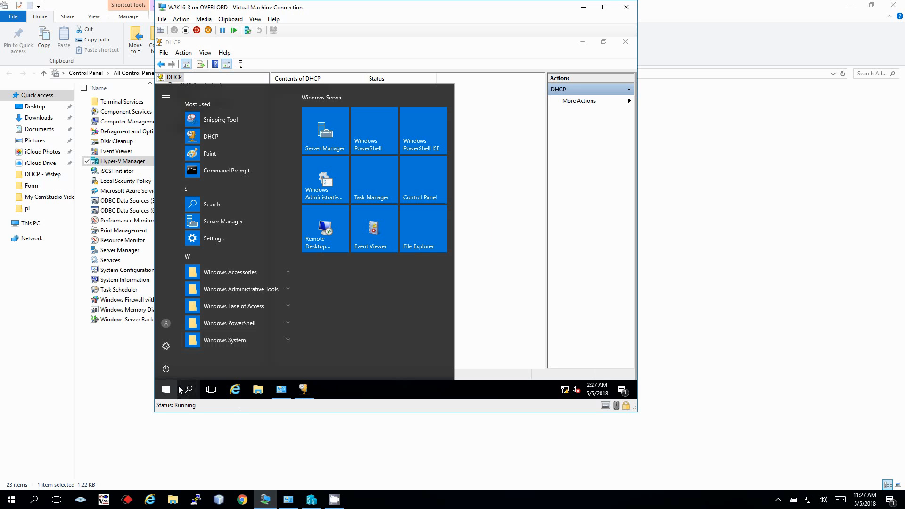
click(331, 137)
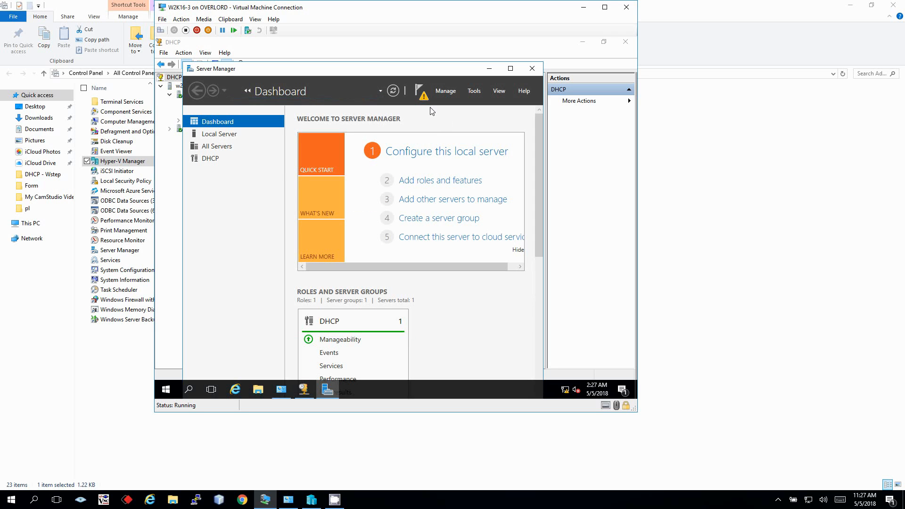
click(421, 91)
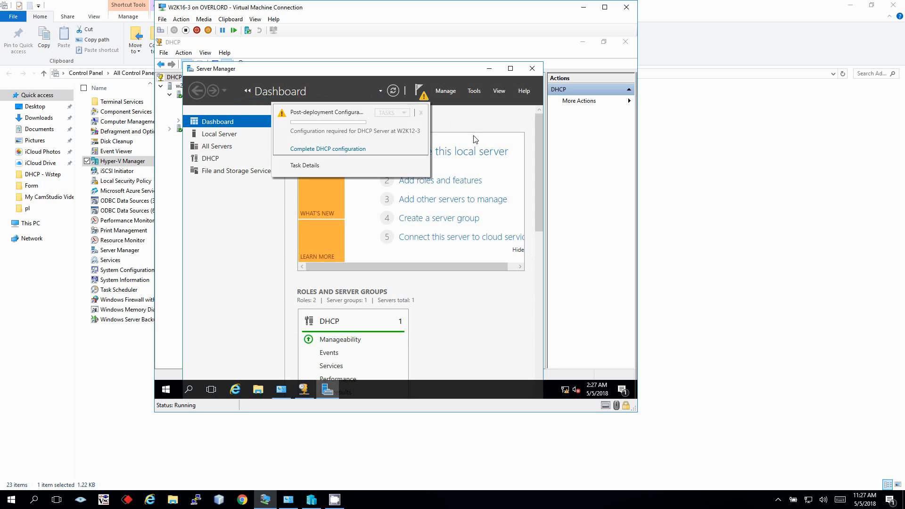
click(361, 149)
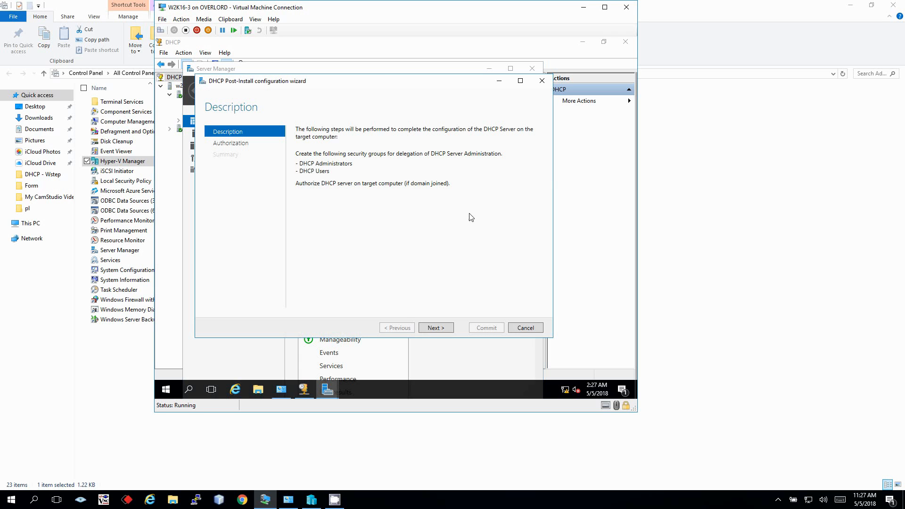
click(450, 326)
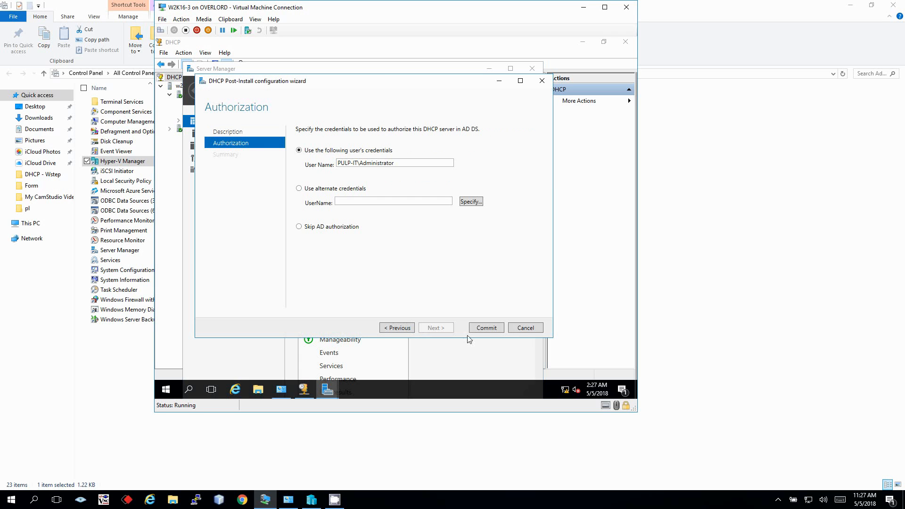
click(330, 229)
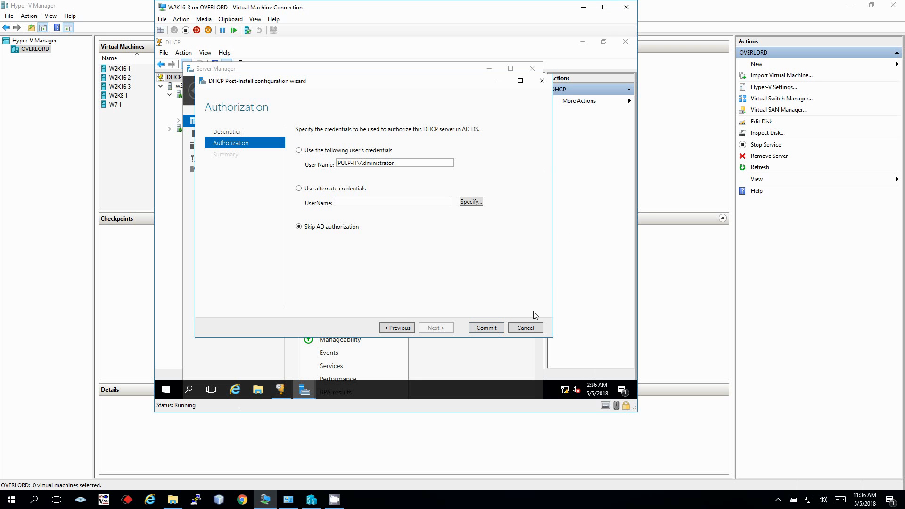
click(525, 328)
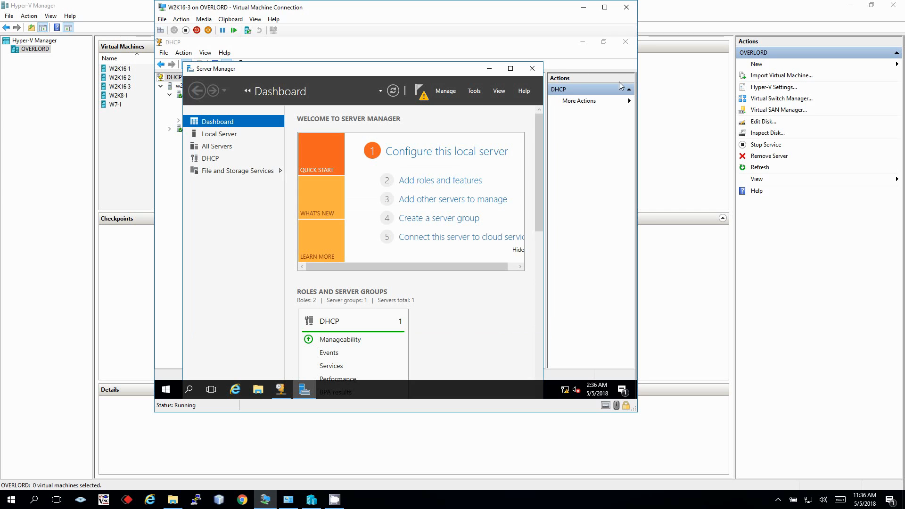
click(526, 72)
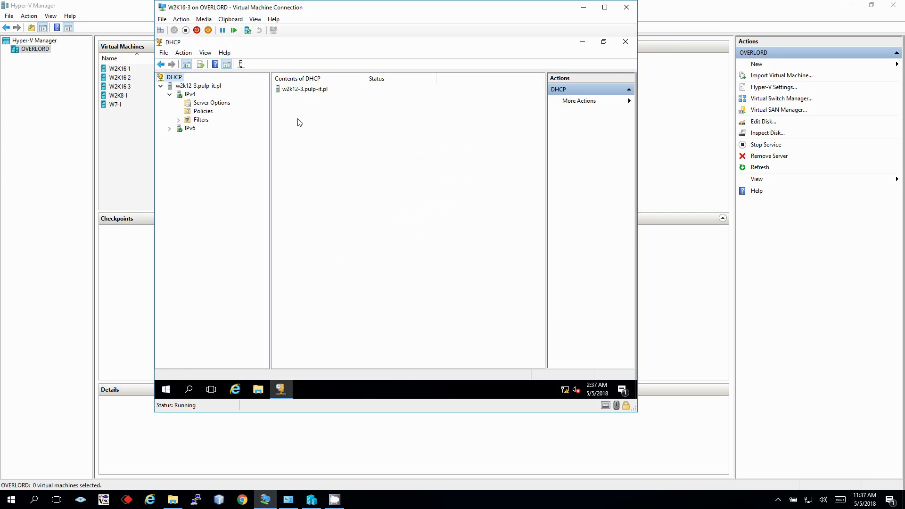
Start netsh in an administrator Command Prompt on the virtual machine and list its available commands
right_click(169, 390)
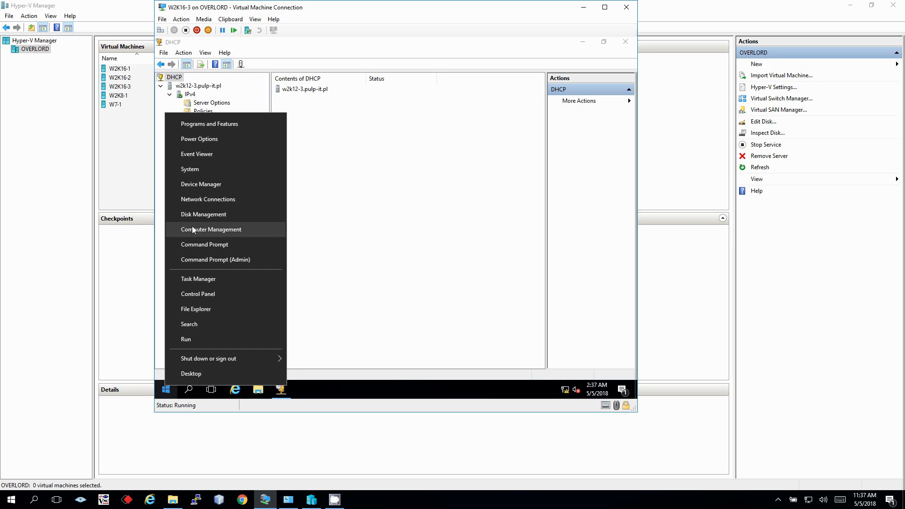
click(214, 259)
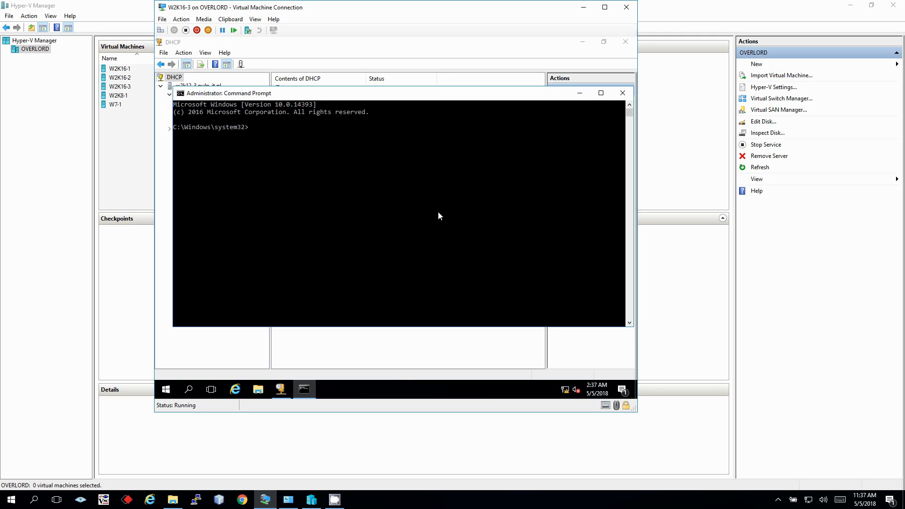
text(netsh)
key(Return)
text(?)
key(Return)
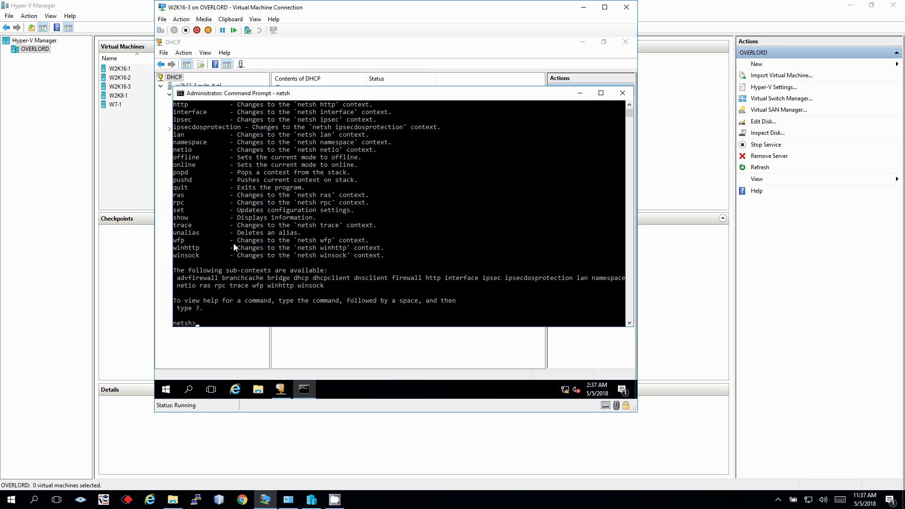
Switch netsh to the dhcp context and display the help for the context and its add command
text(dhcp)
key(Return)
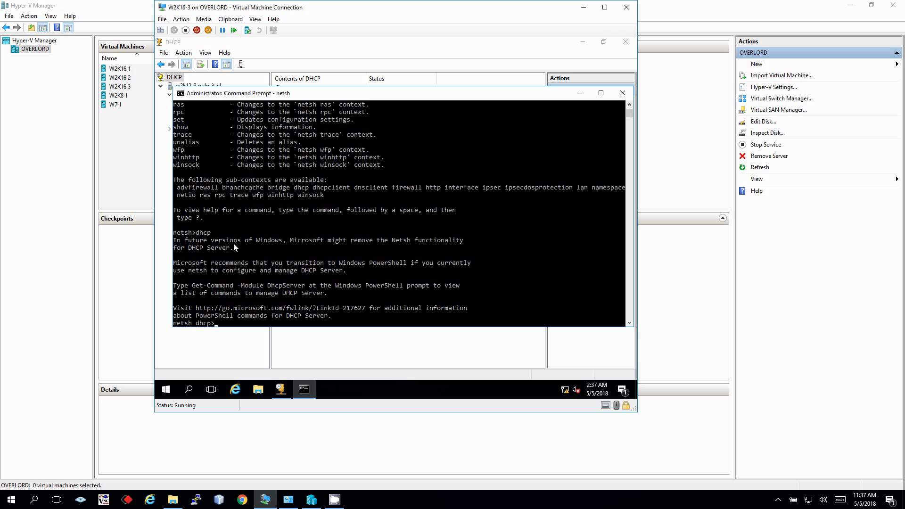
text(/?)
key(Return)
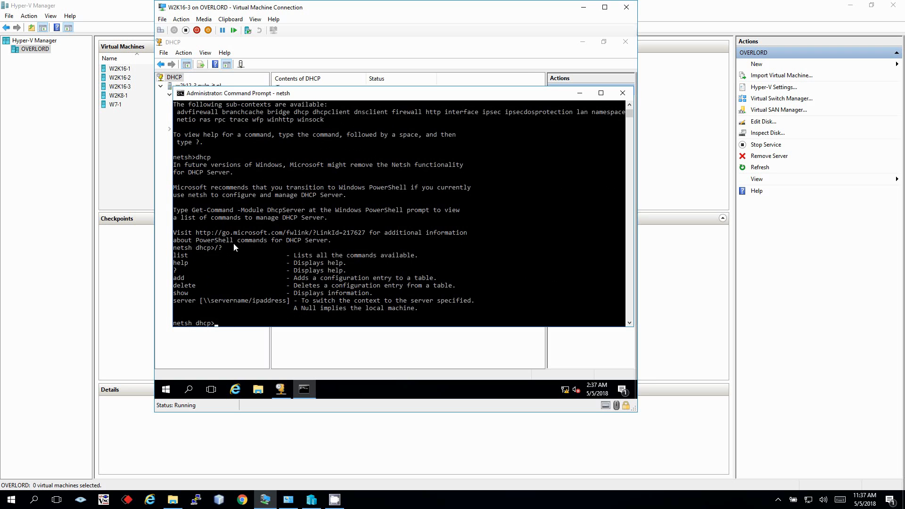
text(add /?)
key(Return)
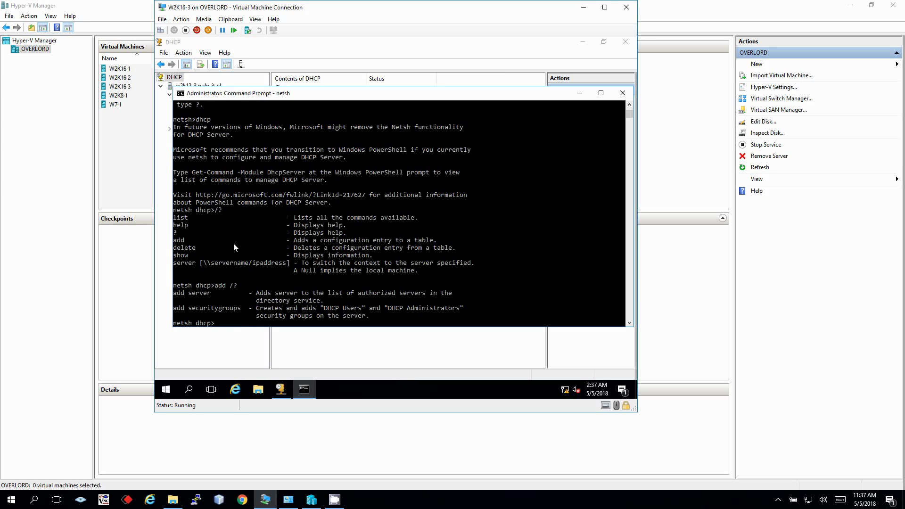
Create the DHCP Users and DHCP Administrators groups with add securitygroups and close the Command Prompt
text(add securi)
text(tygroups)
key(Return)
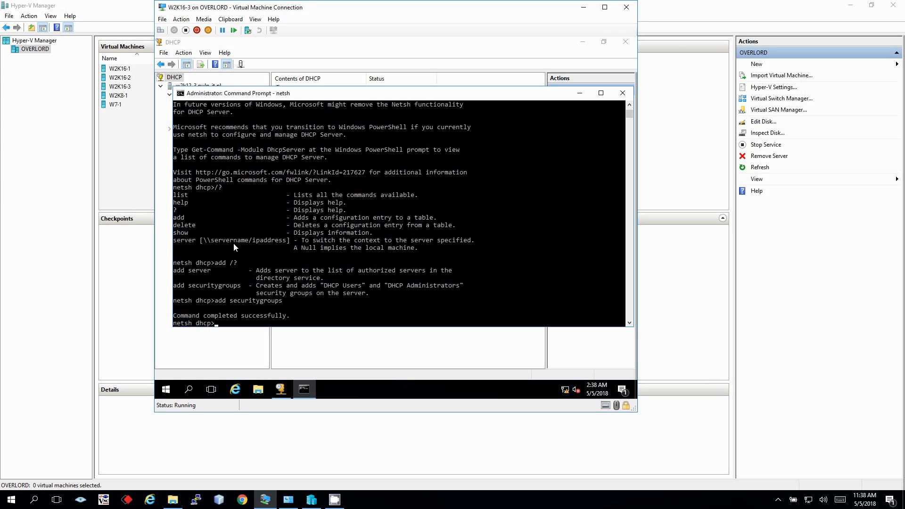
click(622, 93)
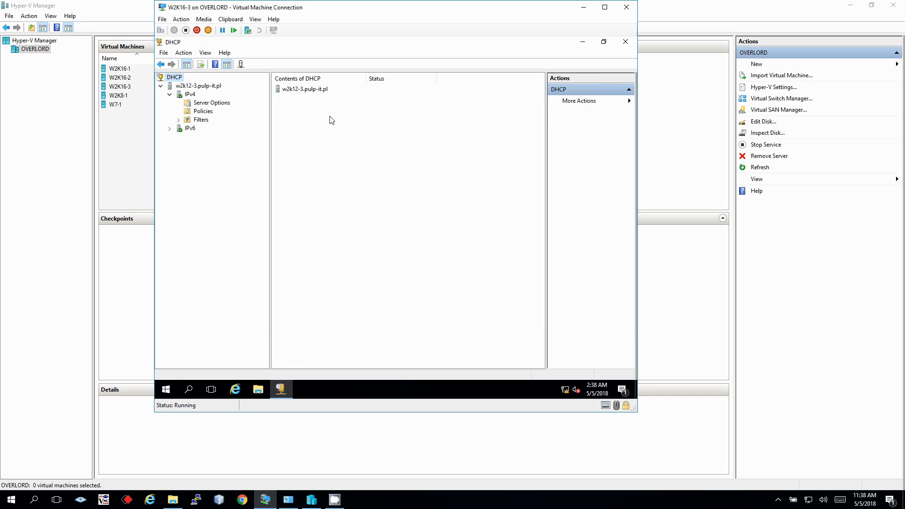
Open Server Manager maximized and check its notifications for the DHCP post-deployment configuration status
click(166, 388)
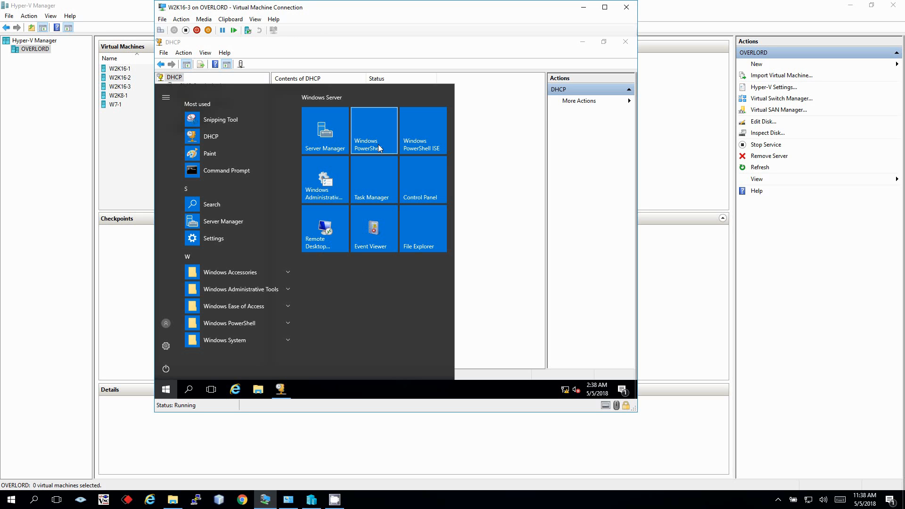
click(335, 145)
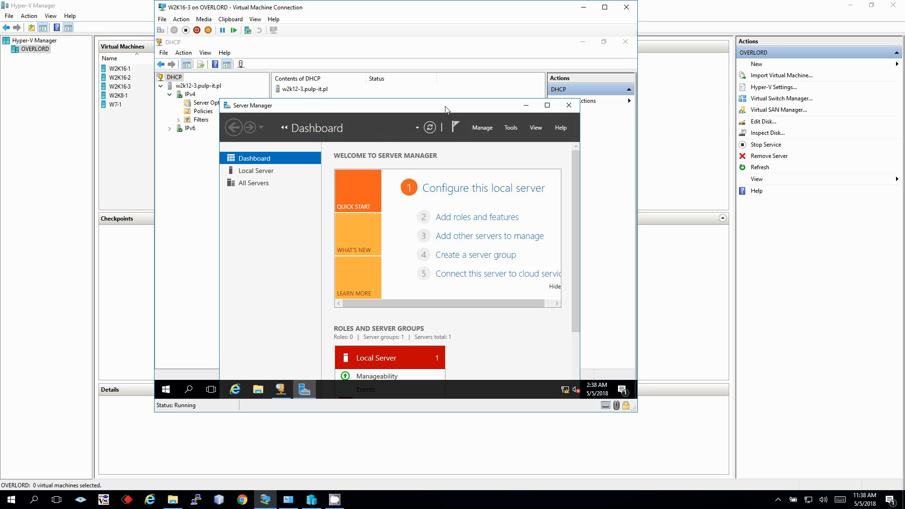
double_click(333, 110)
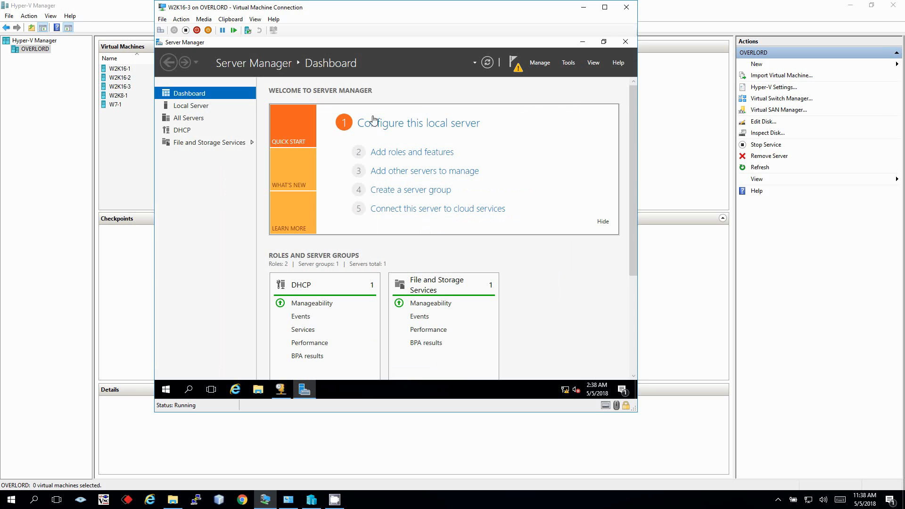
click(515, 62)
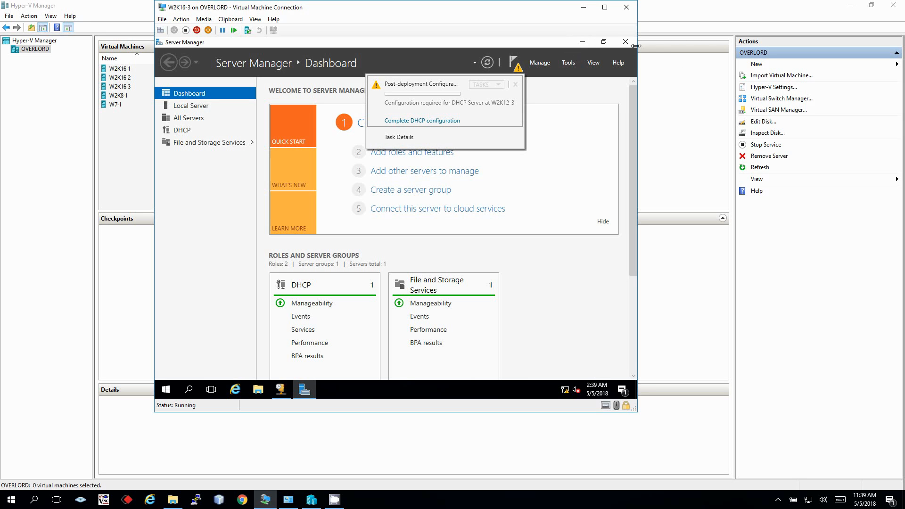
Close Server Manager and the DHCP console to return to the virtual machine's desktop
click(627, 95)
click(624, 42)
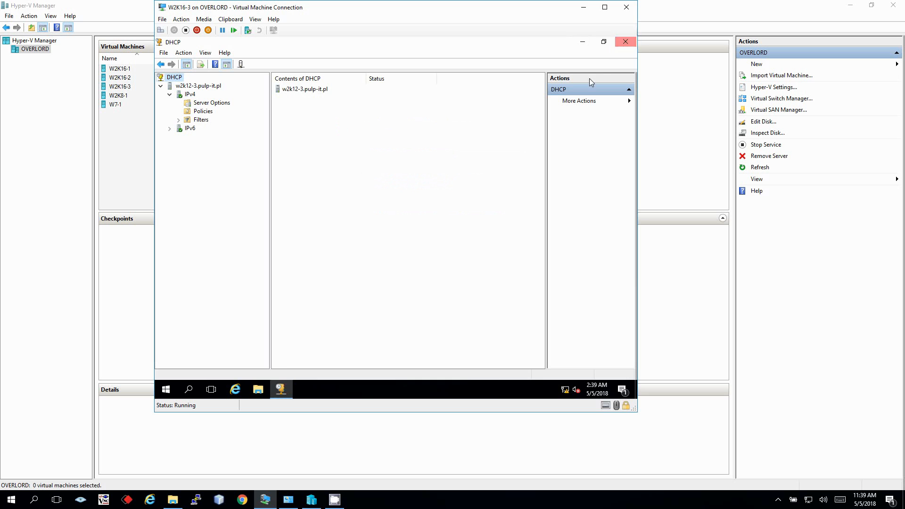
click(625, 42)
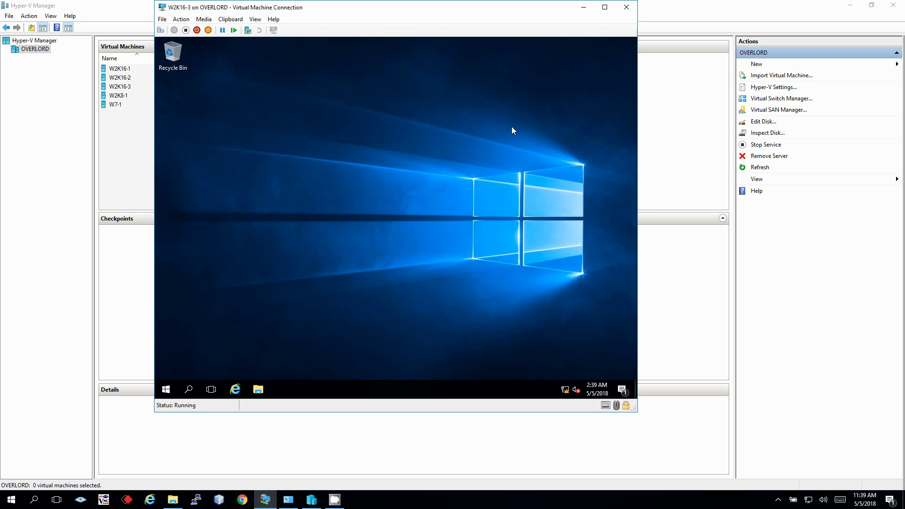
Open an administrator Command Prompt in the virtual machine and launch Registry Editor with regedit
right_click(165, 389)
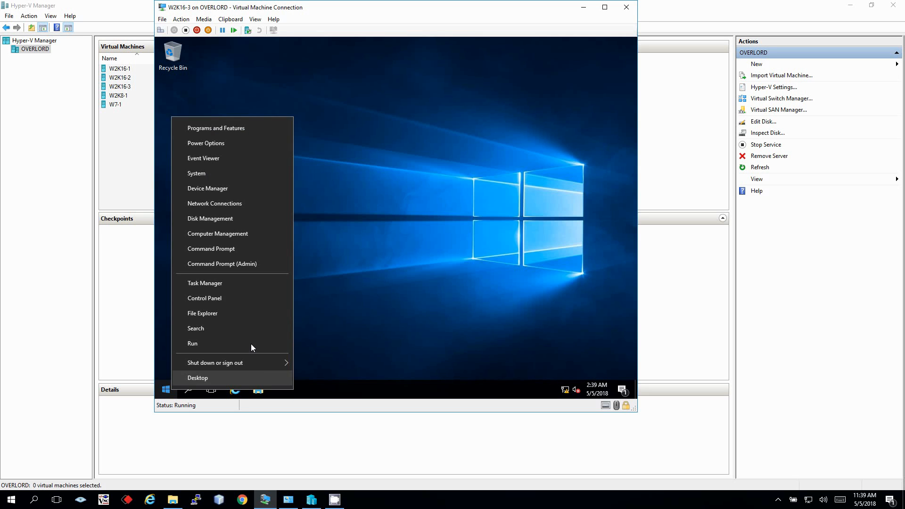
click(235, 263)
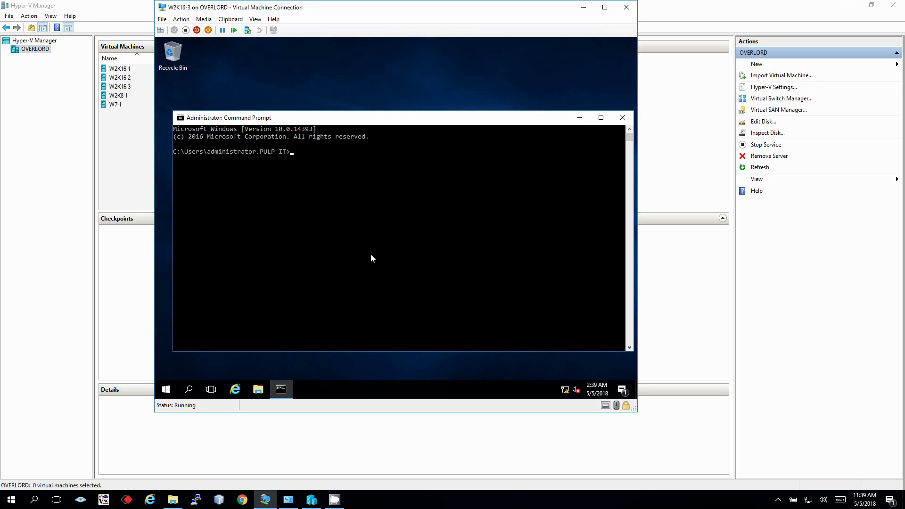
text(regedit)
key(Return)
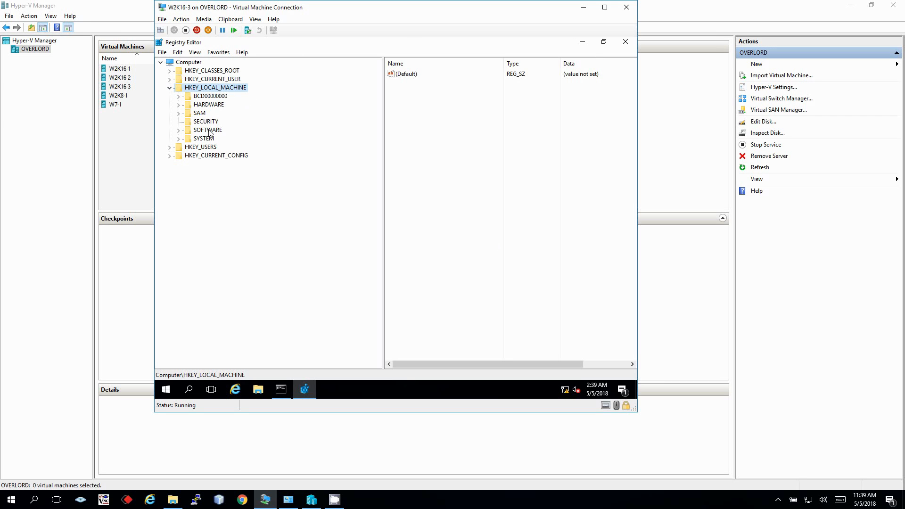
Expand the registry path HKEY_LOCAL_MACHINE\SOFTWARE\Microsoft\ServerManager\Roles to show its numbered role keys
click(179, 130)
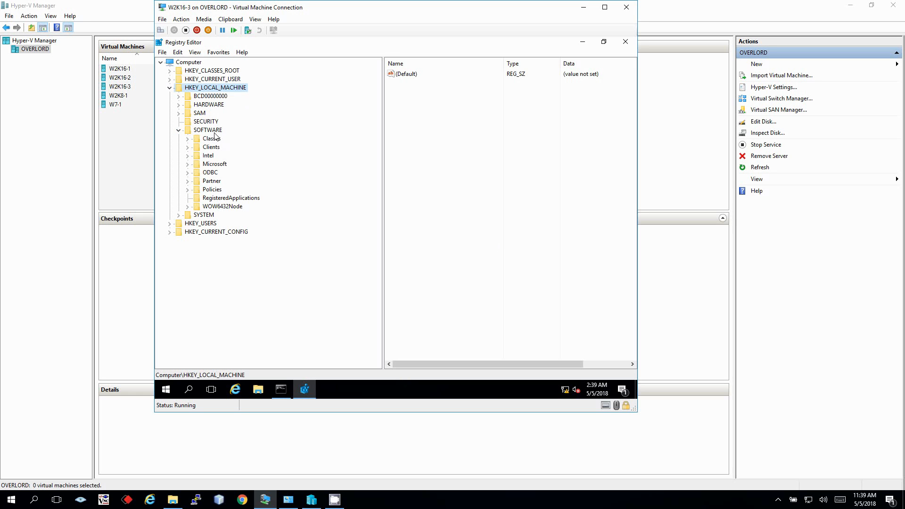
click(187, 164)
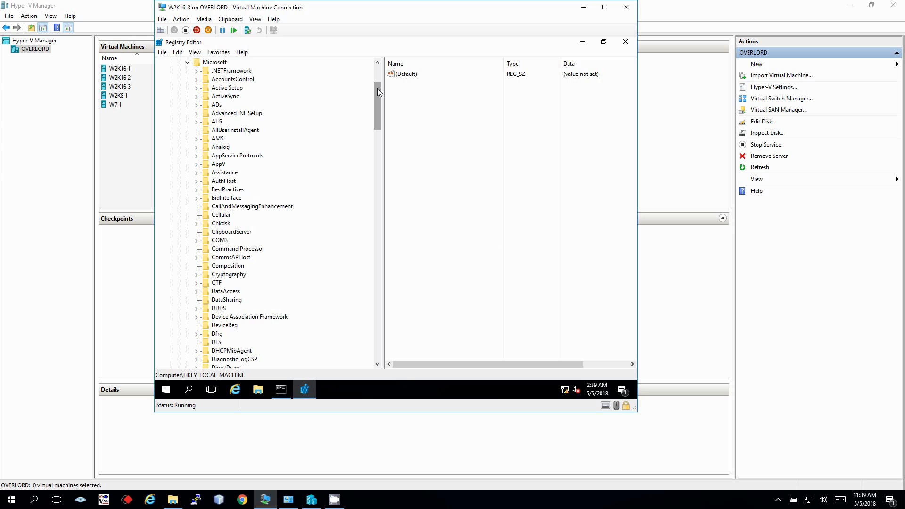
drag(377, 90, 407, 254)
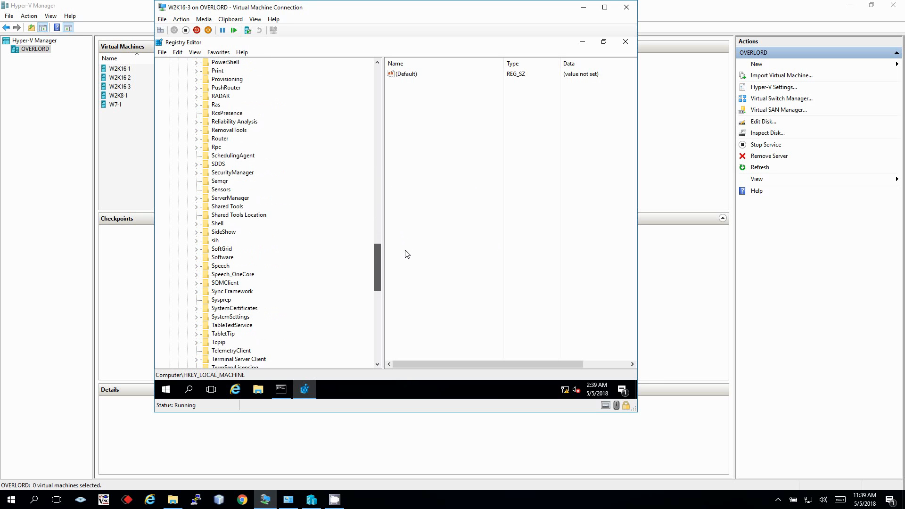
click(196, 198)
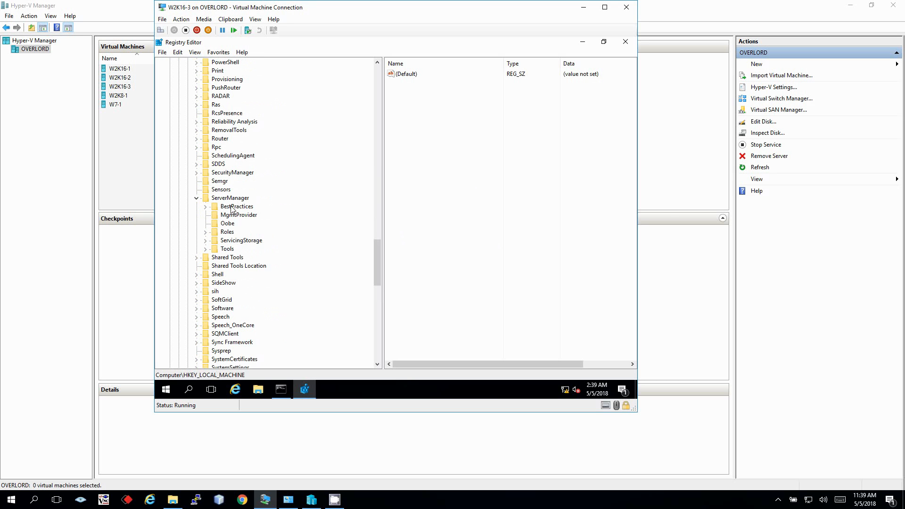
click(205, 232)
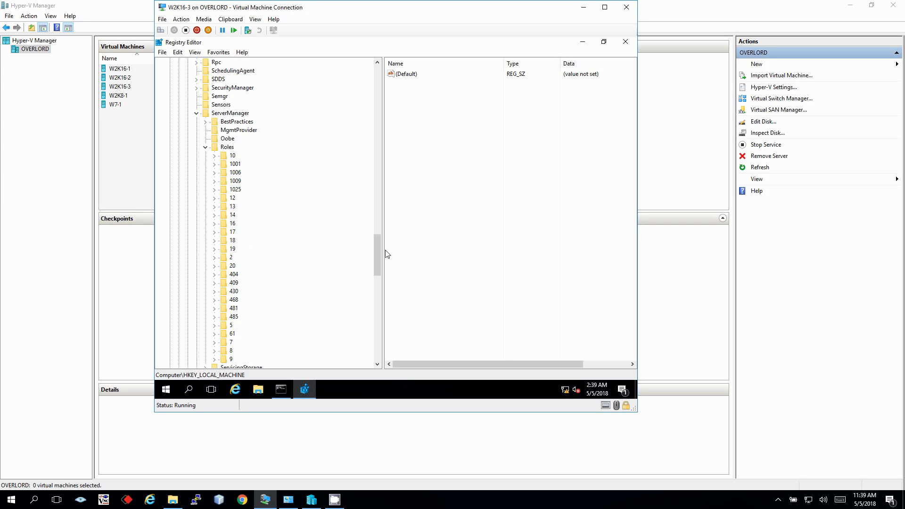
drag(375, 247, 375, 248)
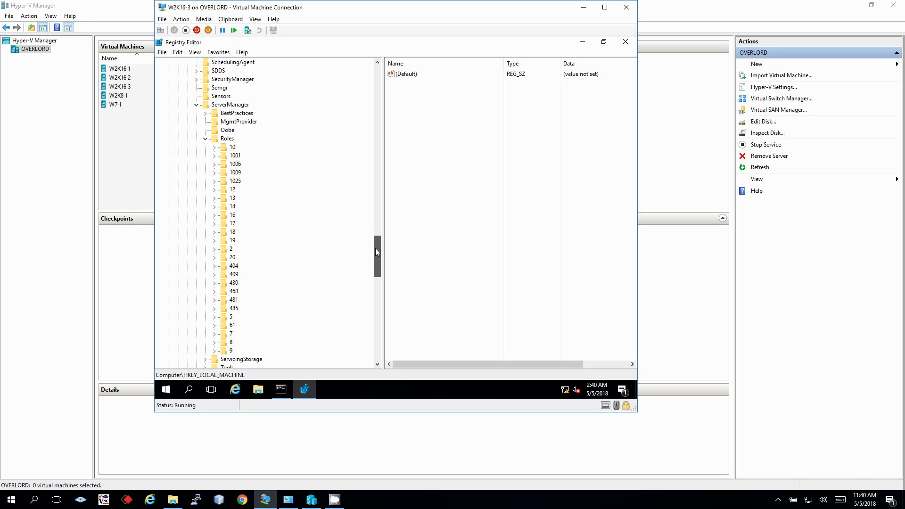
drag(375, 247, 375, 248)
Expand role keys 14 and 12 and inspect the Item0 string in key 12's Plugins subkey without changing it
click(232, 207)
double_click(231, 207)
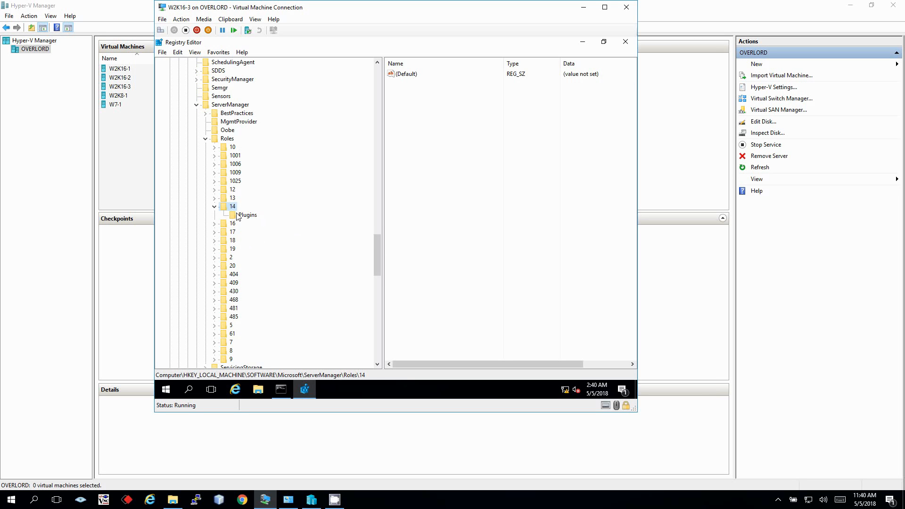
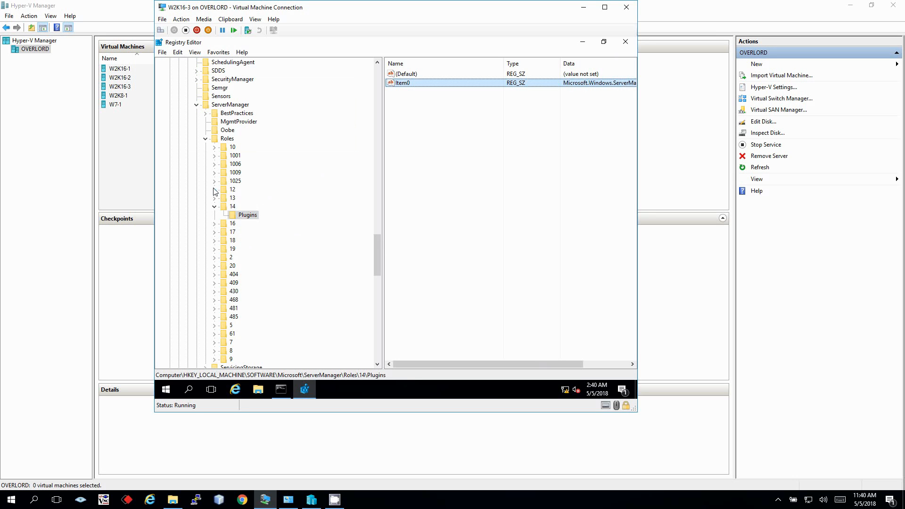
click(214, 190)
click(244, 200)
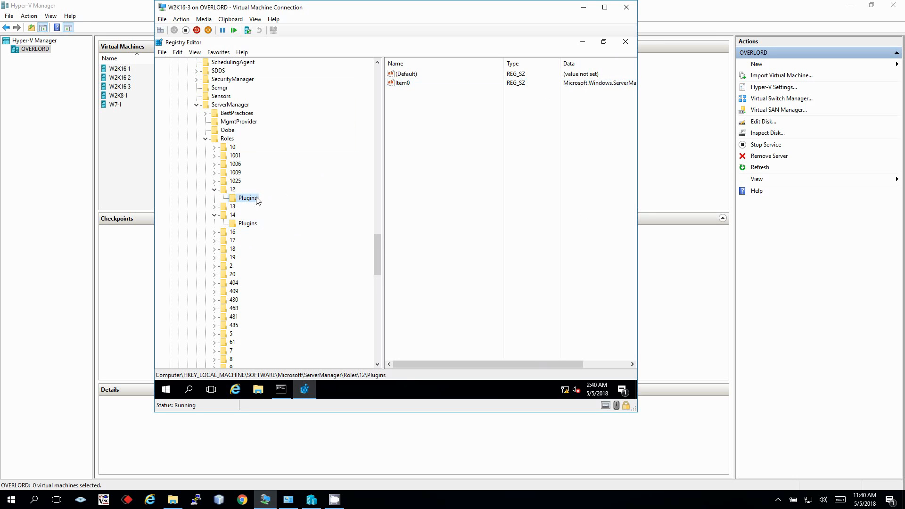
click(426, 86)
double_click(426, 86)
drag(234, 133, 131, 131)
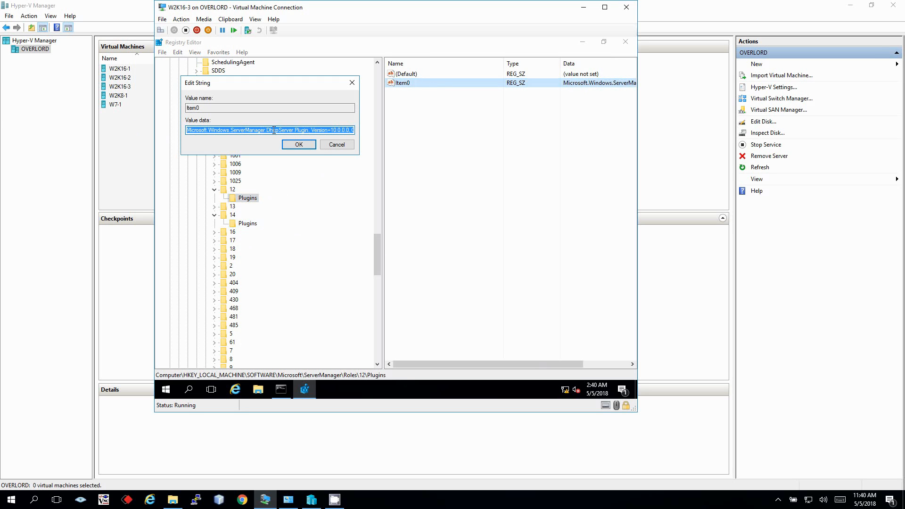
click(343, 146)
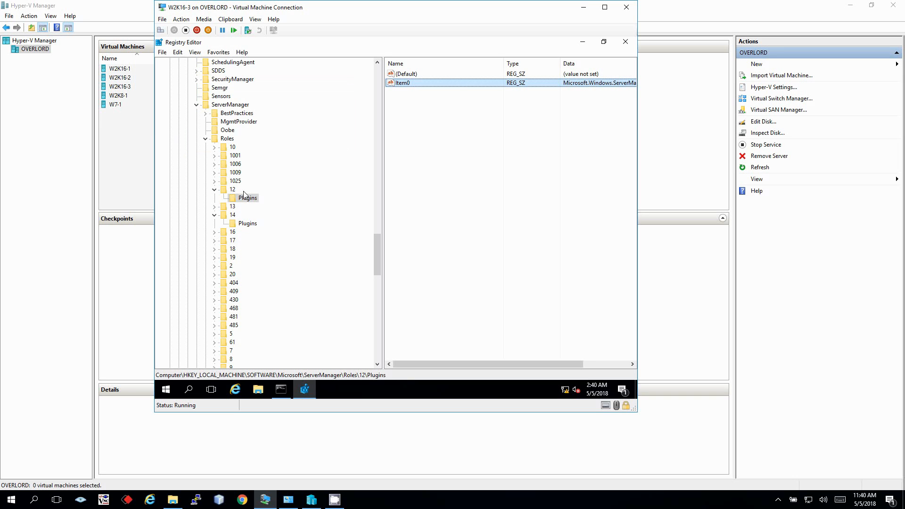
Set the ConfigurationState DWORD of role key 12 to 2
click(233, 191)
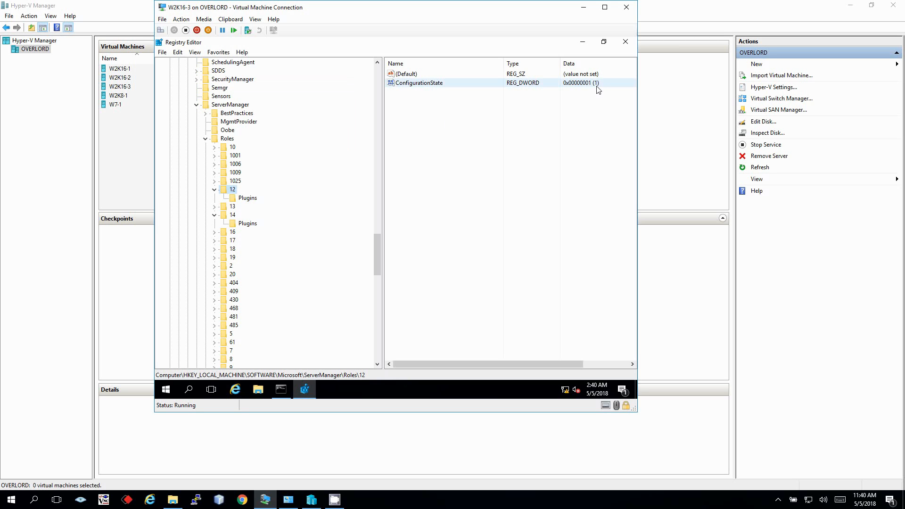
double_click(448, 85)
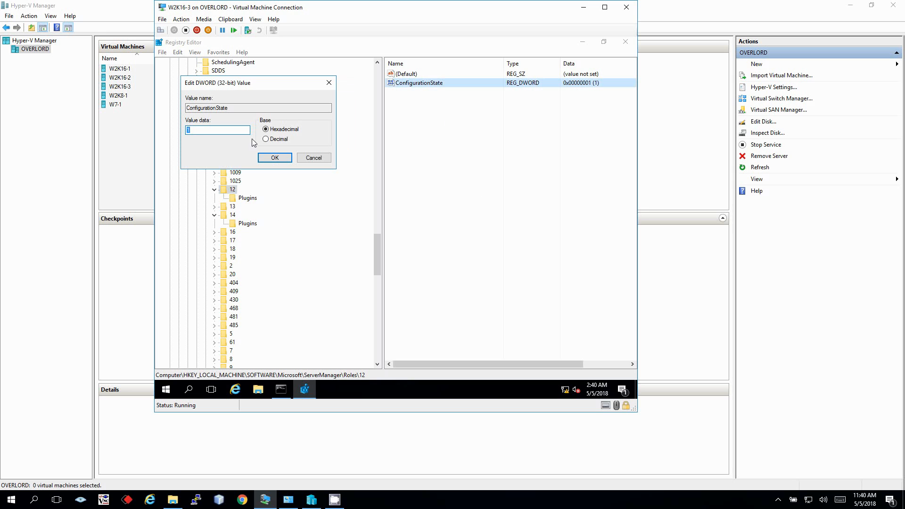
text(2)
click(273, 158)
Collapse the ServerManager key and close Registry Editor and the Command Prompt
click(196, 105)
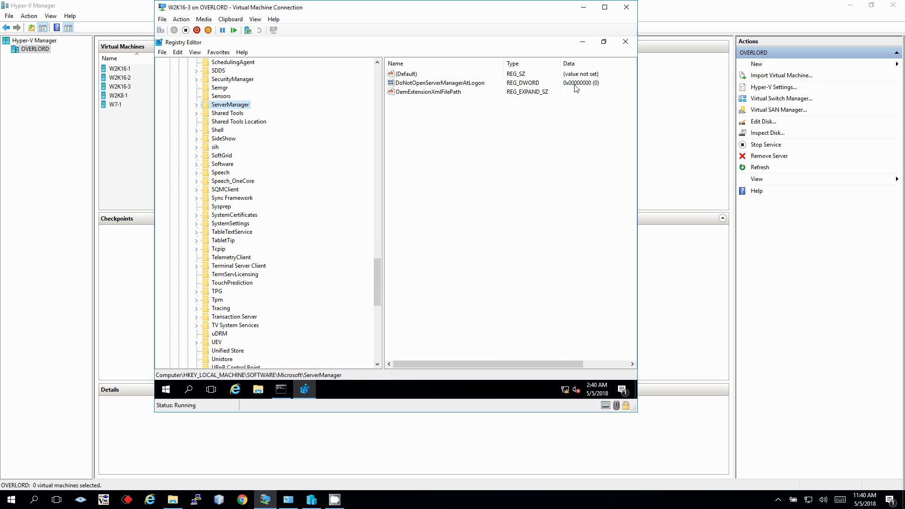
click(625, 41)
click(622, 117)
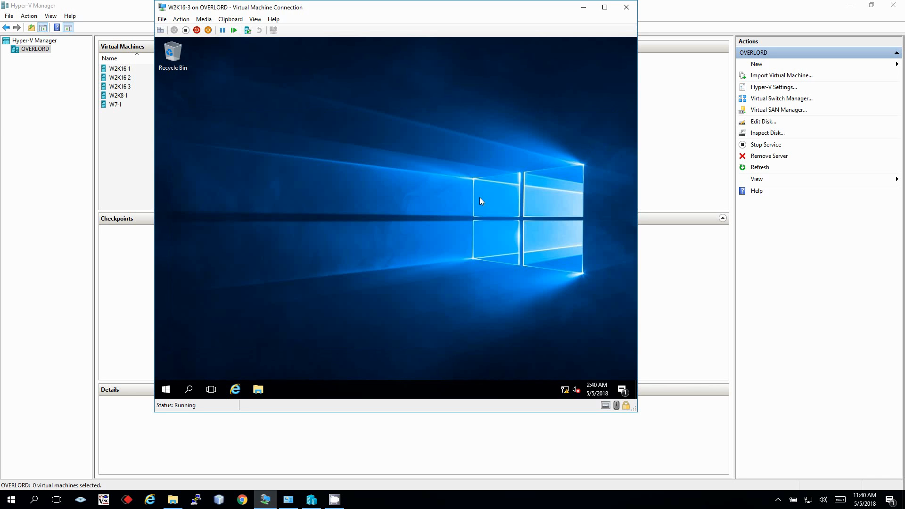
Open Server Manager, check its notifications for the DHCP post-deployment configuration alert, and close it
click(165, 389)
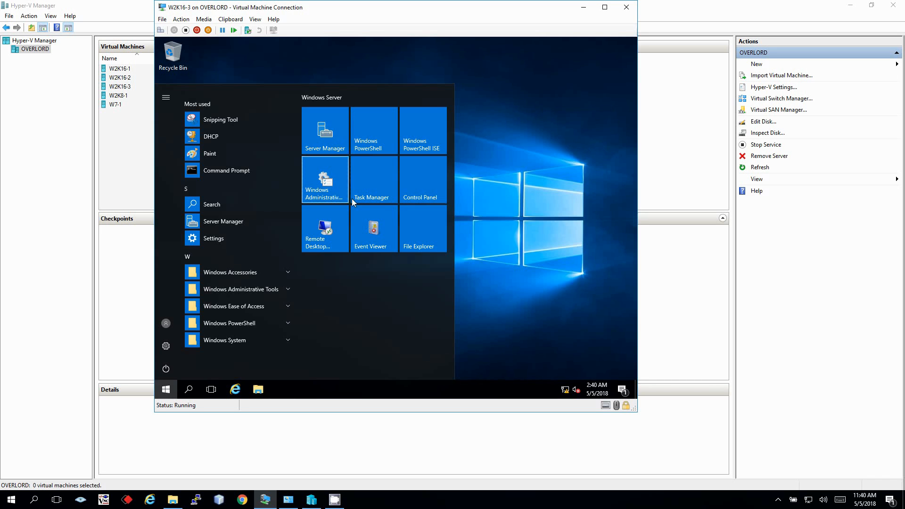
click(328, 138)
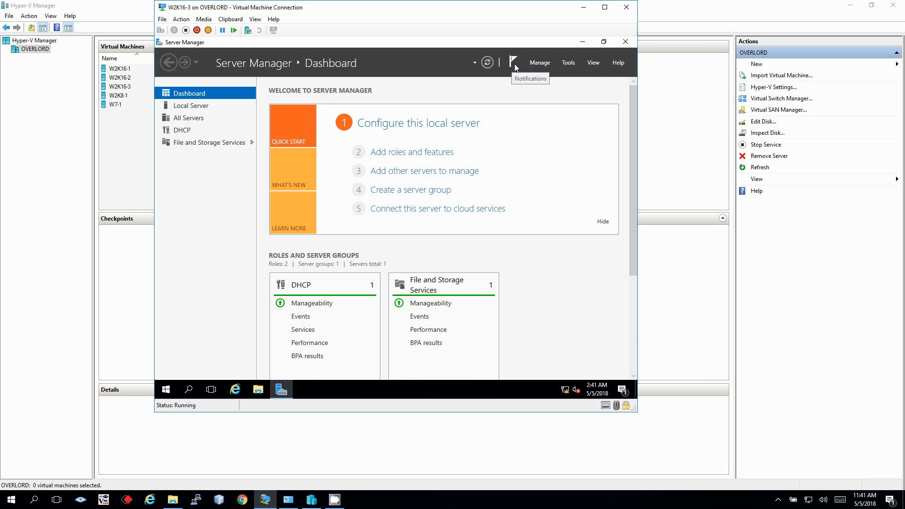
click(626, 42)
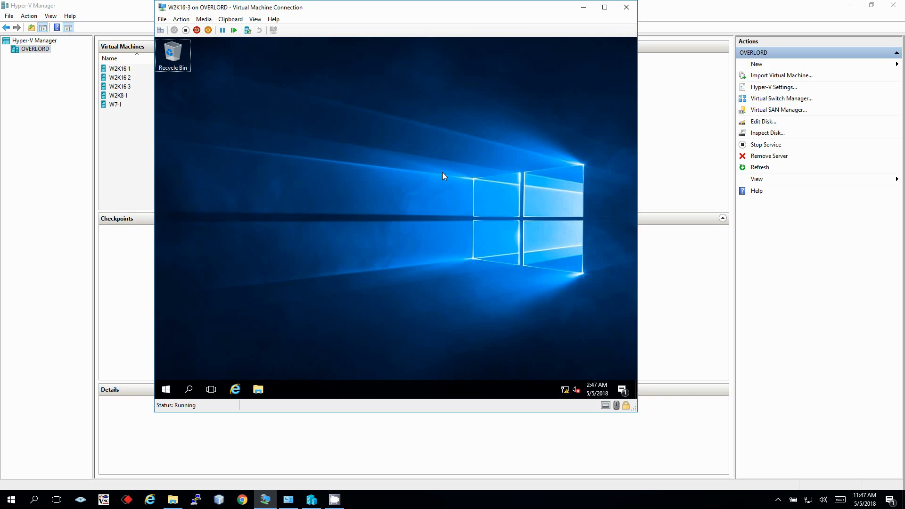
Switch to Hyper-V Manager and look over the W2K16-1, W2K16-2 and W2K16-3 virtual machines
drag(308, 11, 320, 28)
click(130, 70)
click(123, 78)
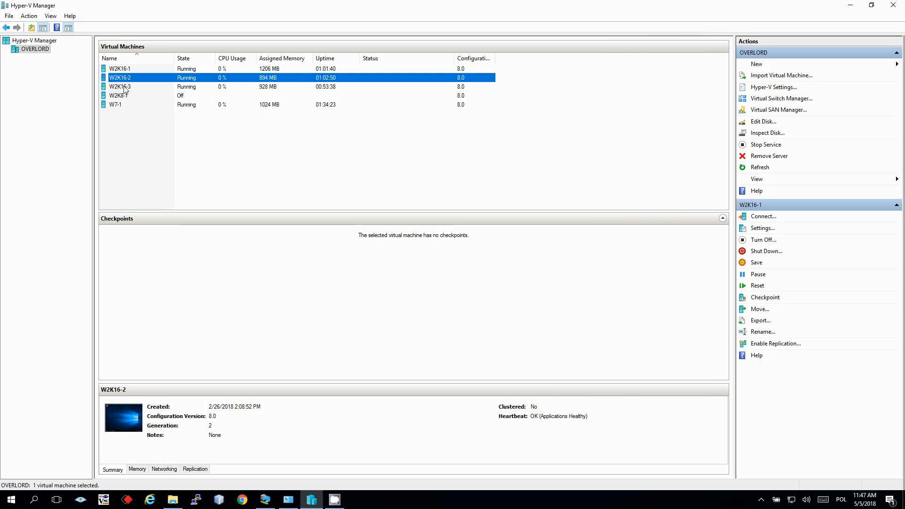
click(124, 88)
click(124, 70)
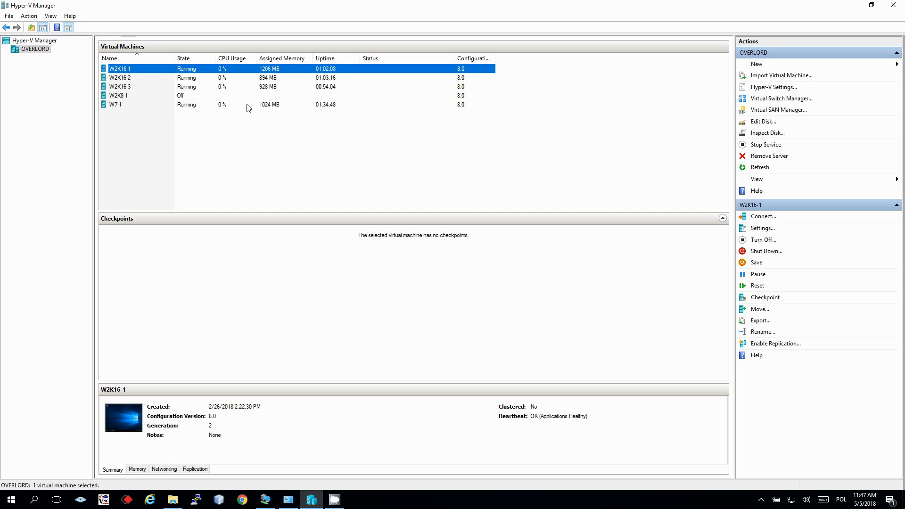
Reconnect to the W2K16-3 virtual machine, open the DHCP console maximized, and expand its server node
double_click(122, 87)
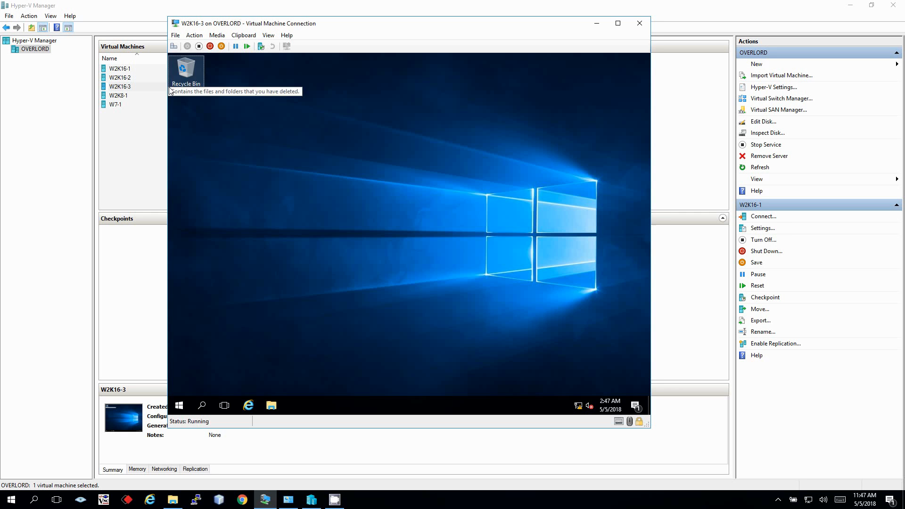
click(180, 406)
click(242, 151)
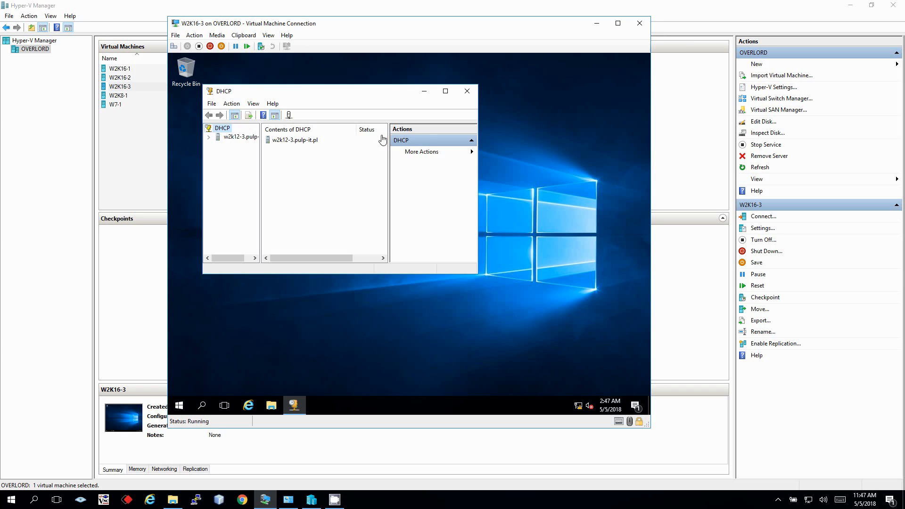
double_click(276, 89)
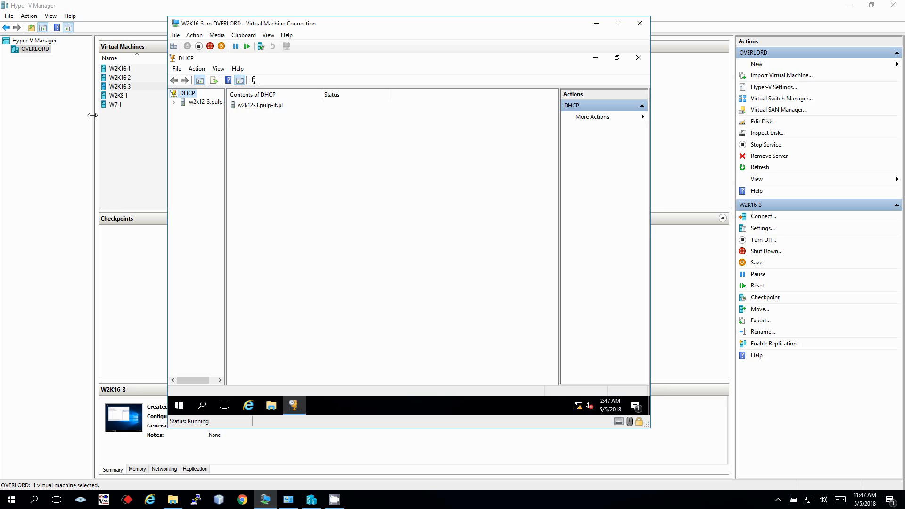
click(174, 102)
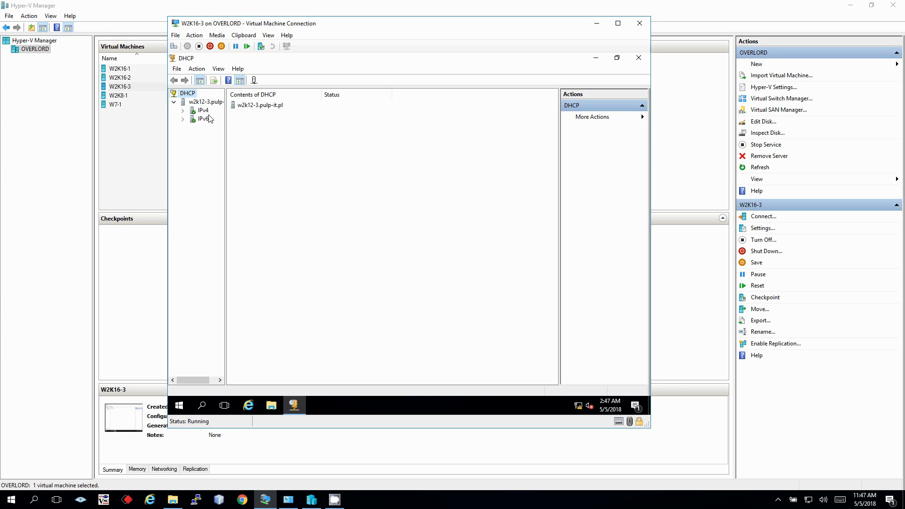
Review the list of authorized DHCP servers for the DHCP root node and close it
right_click(186, 94)
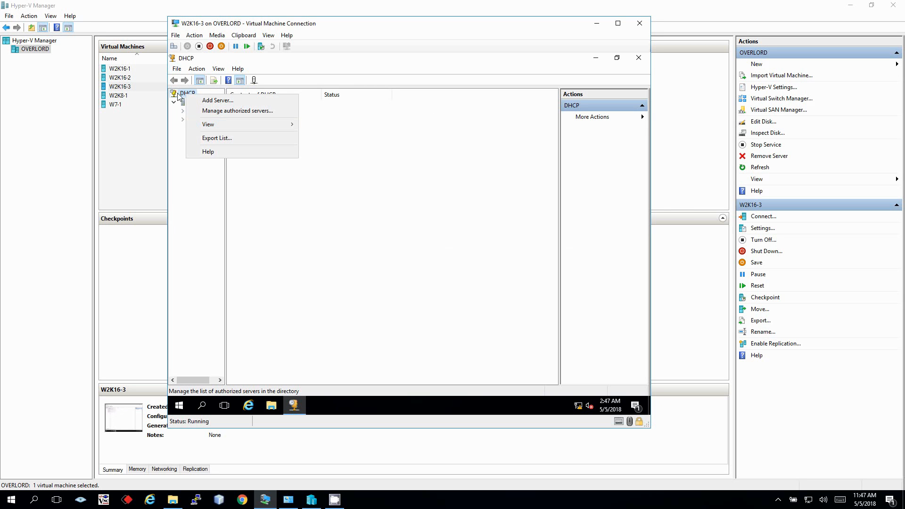
click(250, 111)
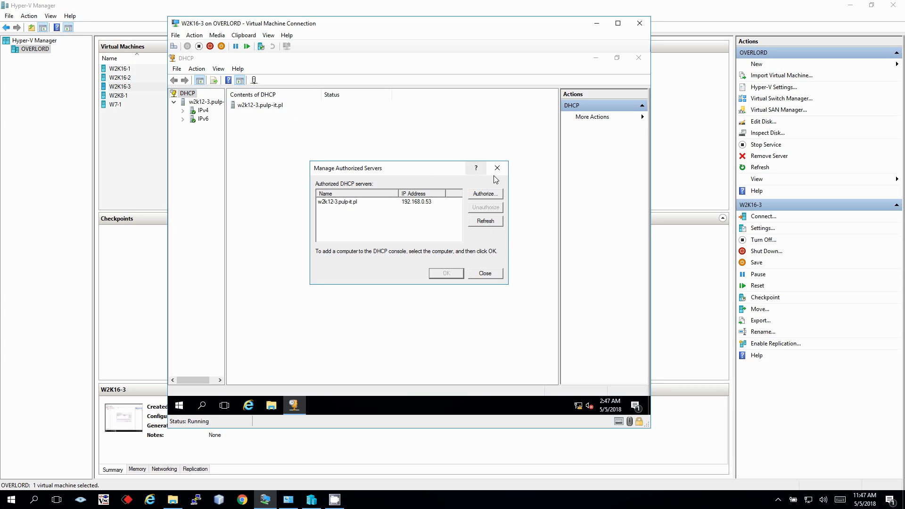
click(493, 274)
Export the DHCP root node's list to the Documents folder as a tab-delimited text file named 1
right_click(193, 93)
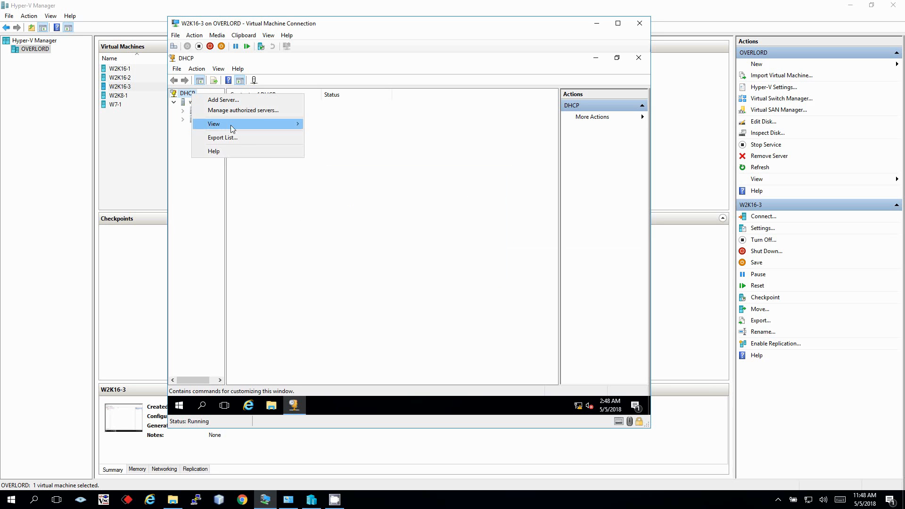
click(251, 139)
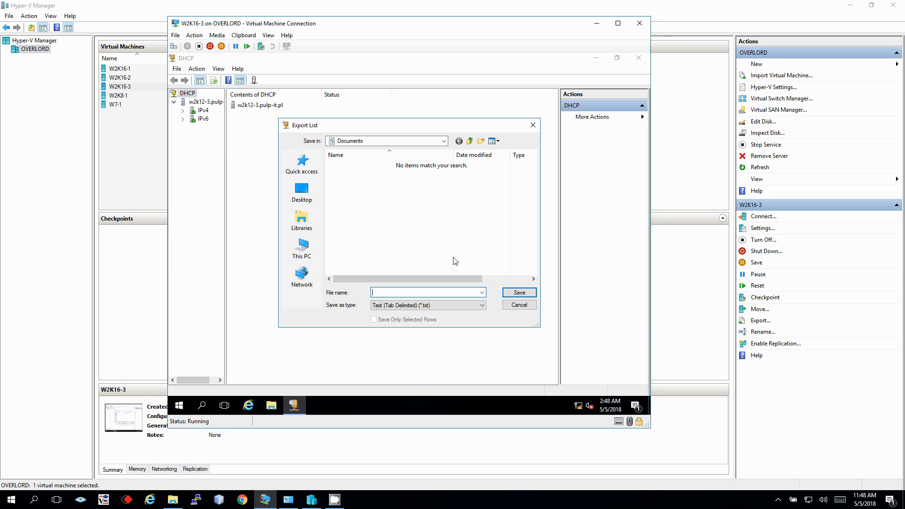
text(1)
click(519, 292)
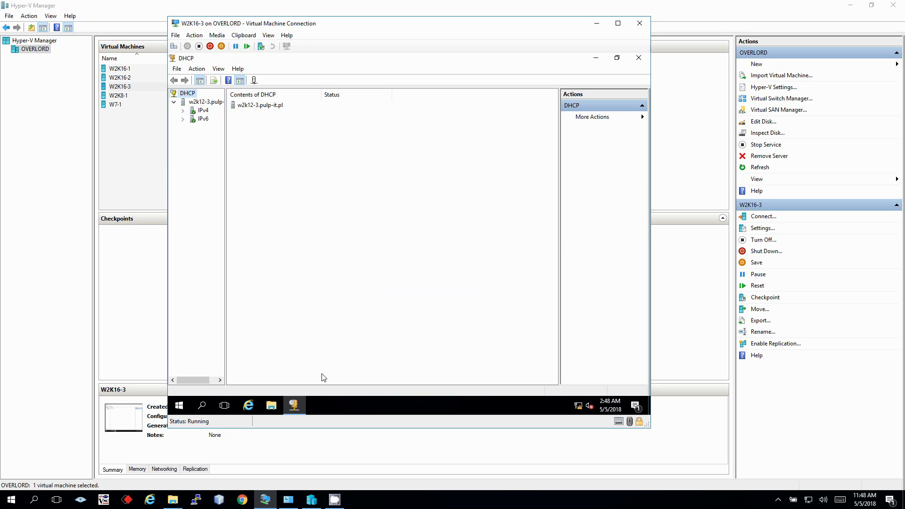
Open the exported file 1 from File Explorer's recent files and examine its header line in Notepad
key(super+e)
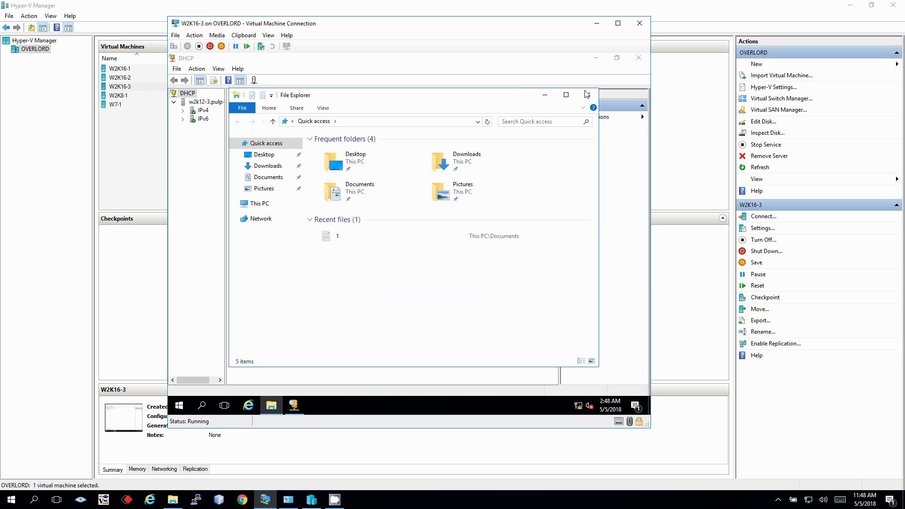
double_click(339, 236)
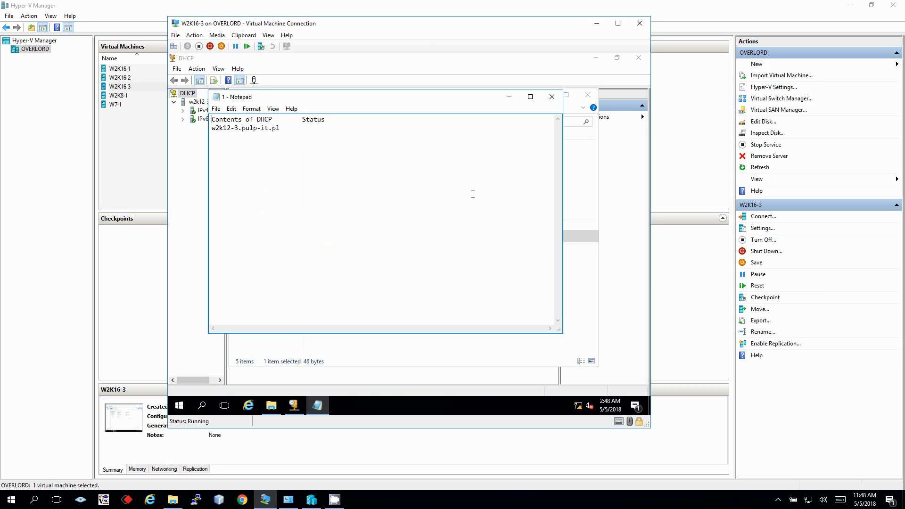
drag(219, 119, 340, 117)
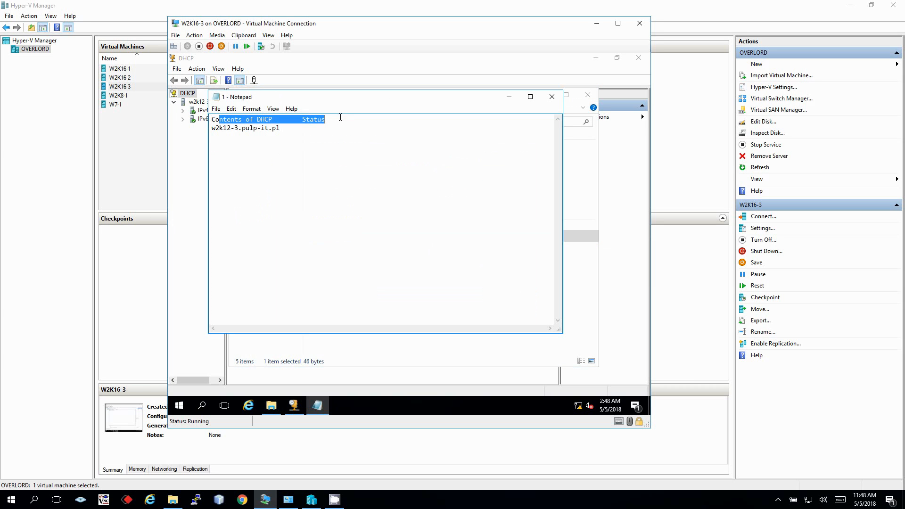
Examine the exported server entry in Notepad and return to the w2k12-3 server node in the DHCP console
drag(285, 128, 205, 128)
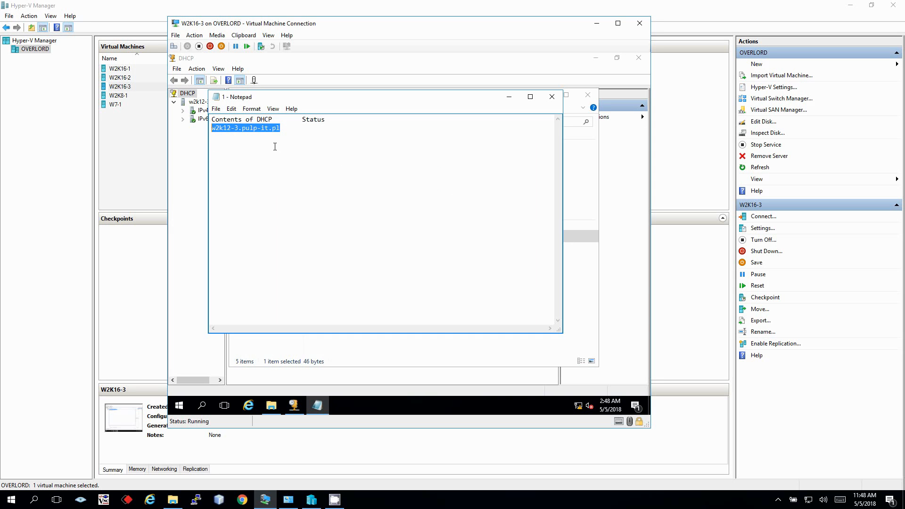
click(198, 103)
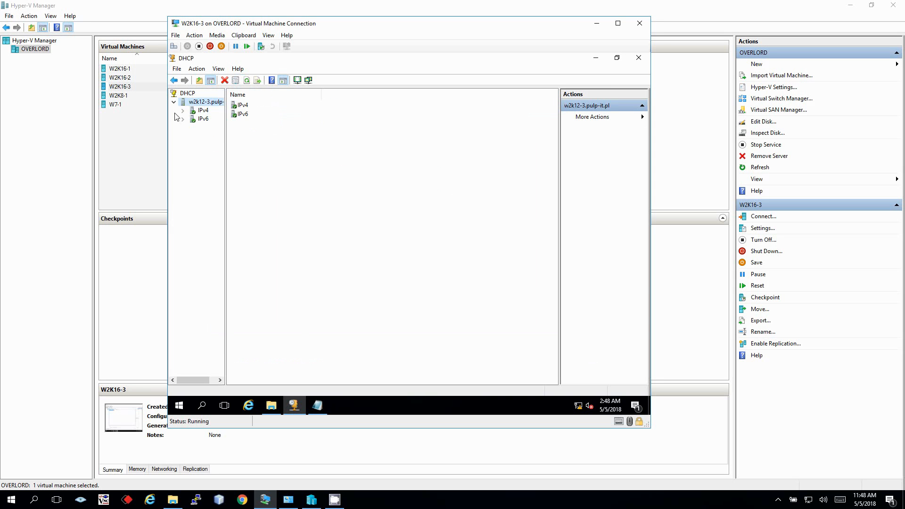
Expand the IPv4 node, review its available commands and the Server Options page, and collapse it again
click(183, 111)
right_click(206, 114)
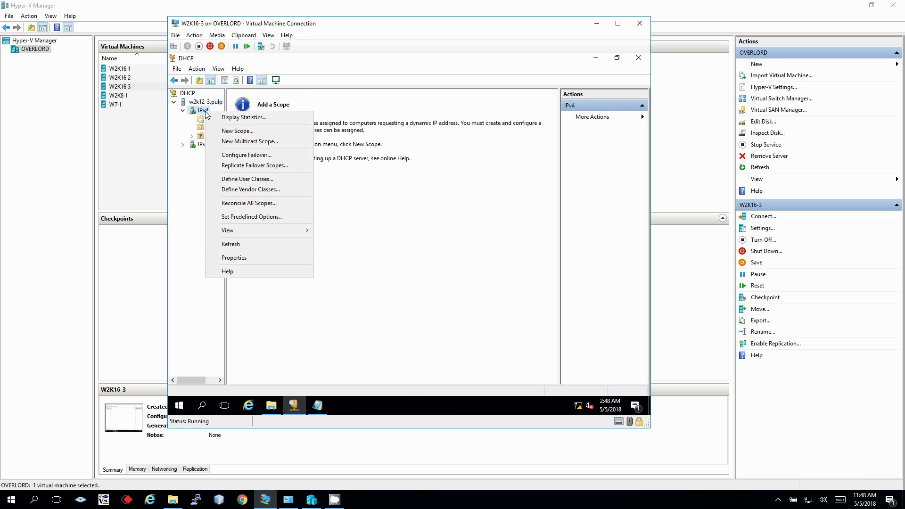
click(489, 245)
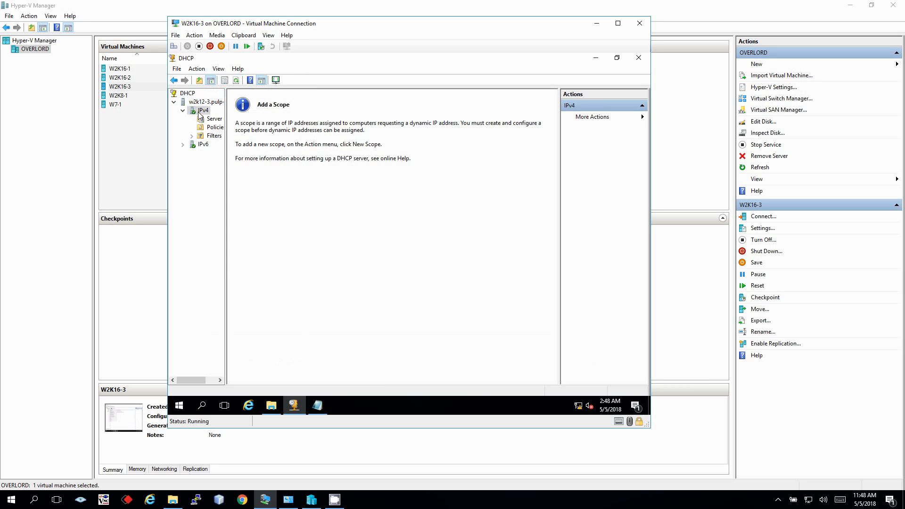
right_click(201, 113)
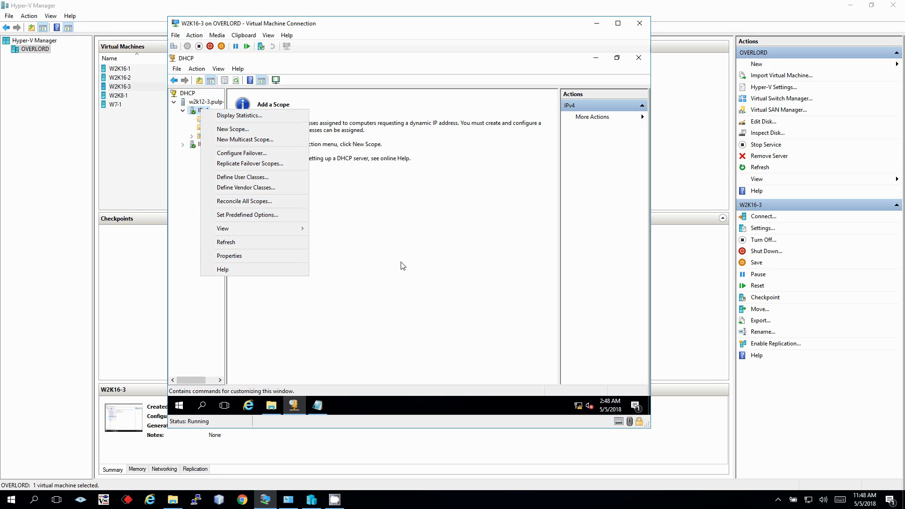
click(404, 245)
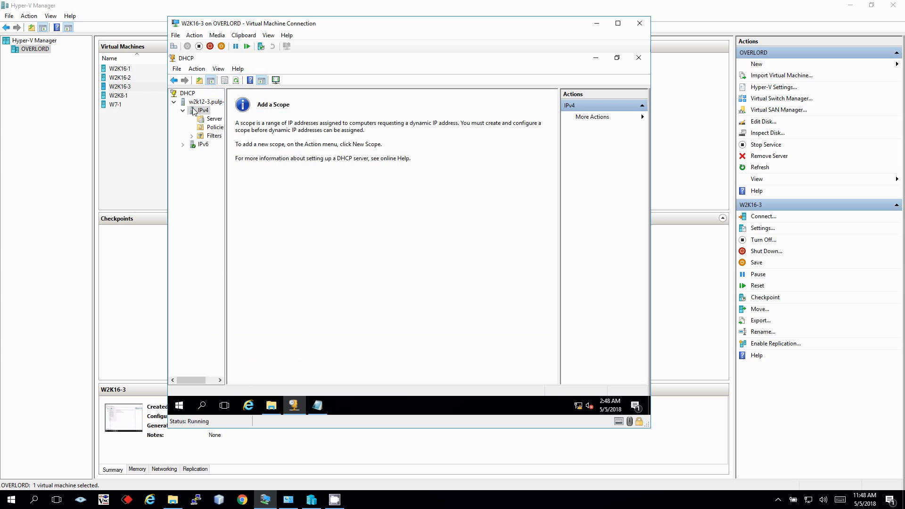
click(219, 119)
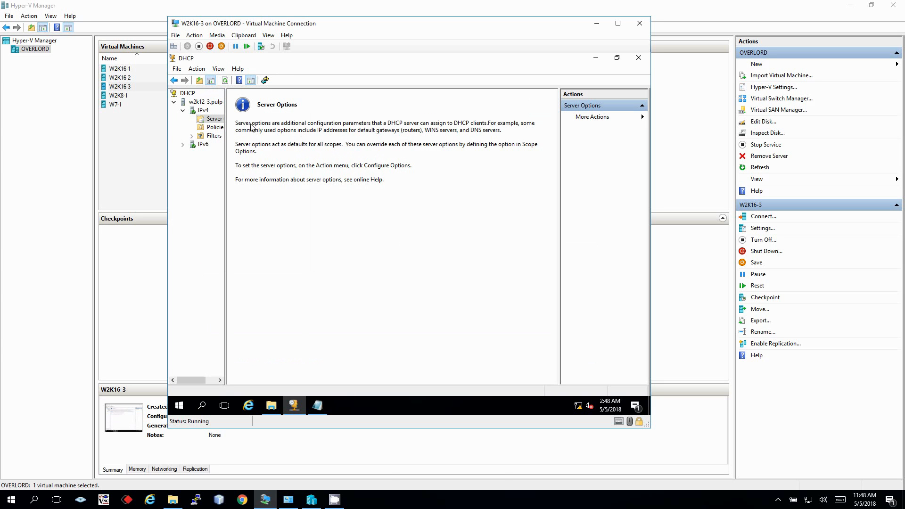
click(184, 112)
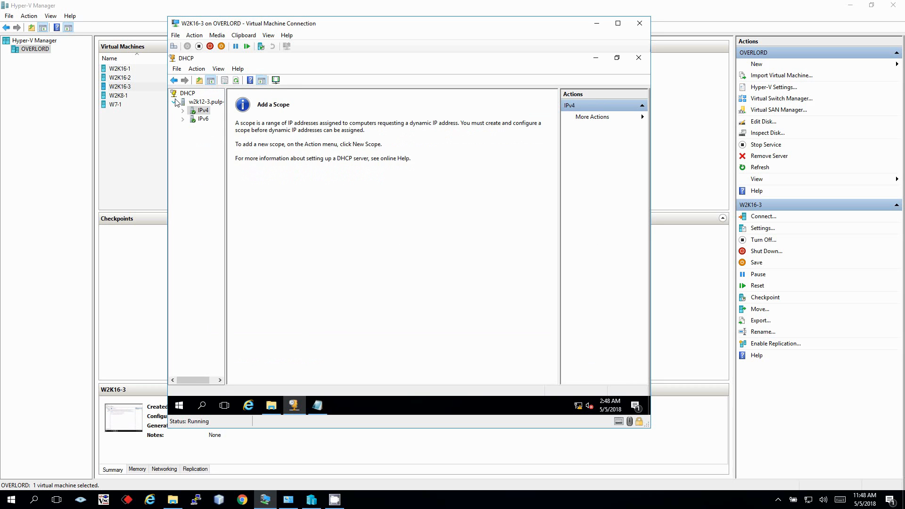
Review the commands and view options available for the DHCP root node
click(187, 93)
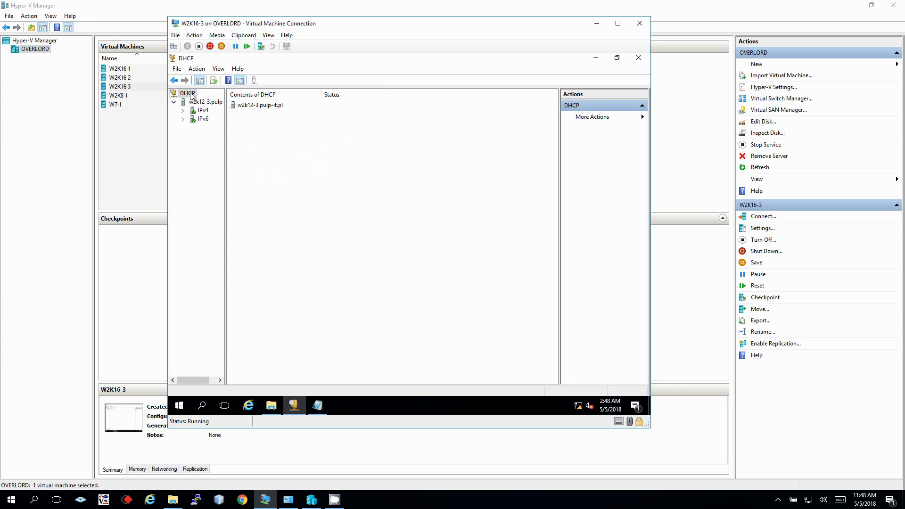
right_click(191, 95)
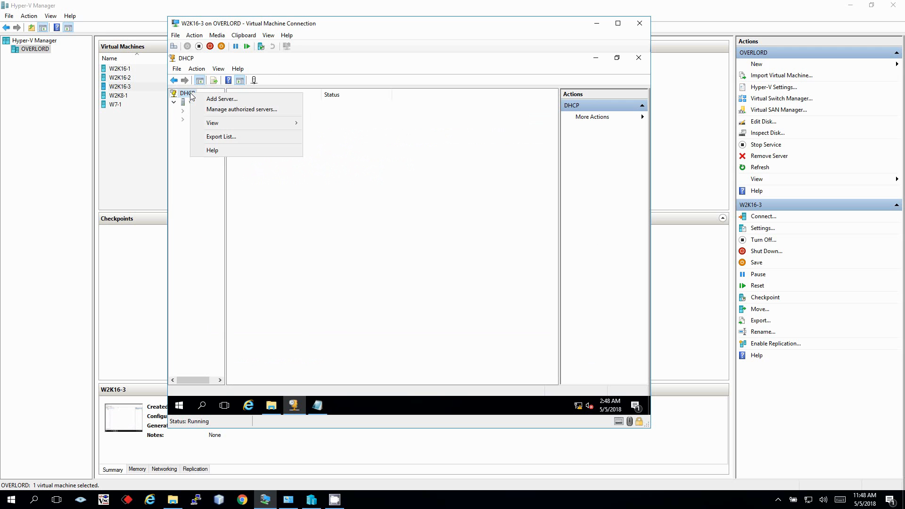
mouse_move(219, 124)
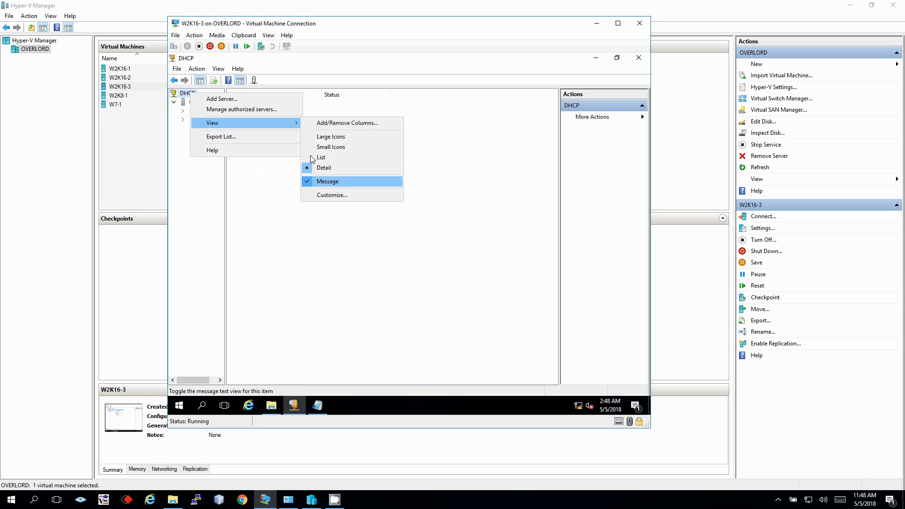
click(283, 260)
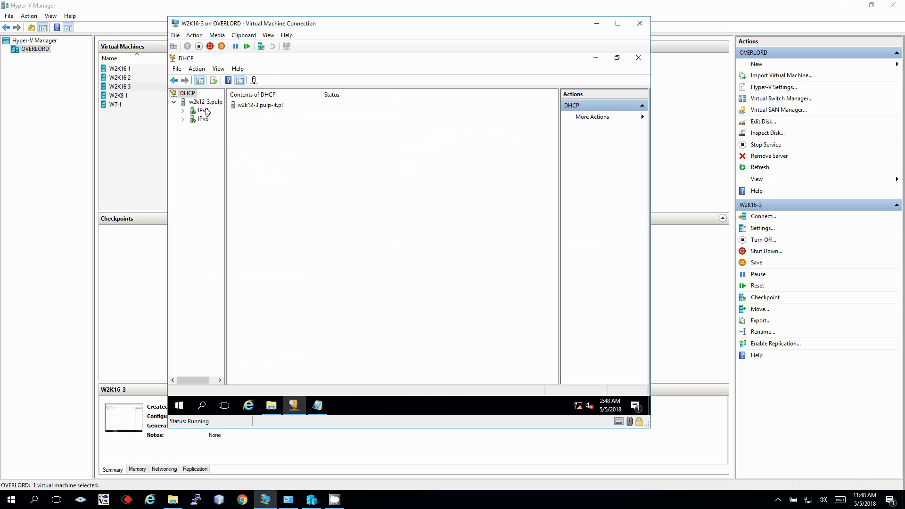
right_click(186, 94)
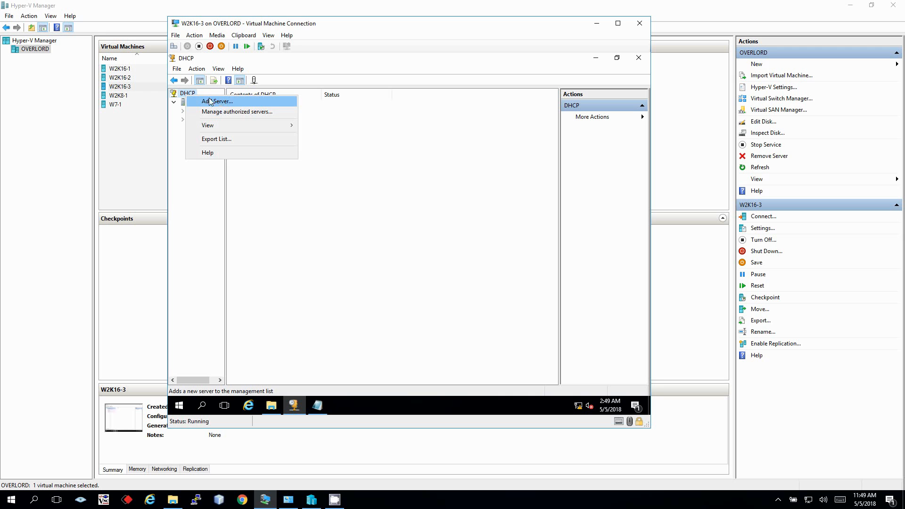
click(214, 220)
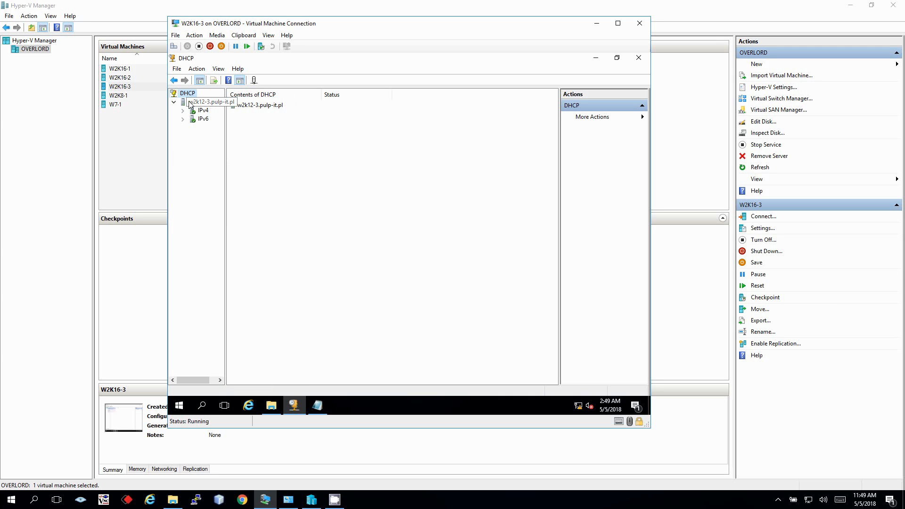
Add the server w2k12-1 to the DHCP console
right_click(192, 95)
click(213, 100)
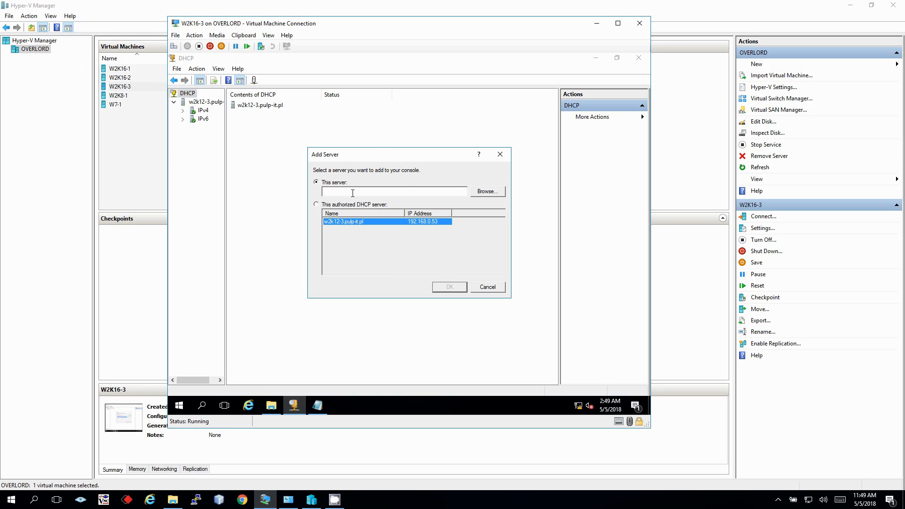
text(w2k12-1)
click(434, 285)
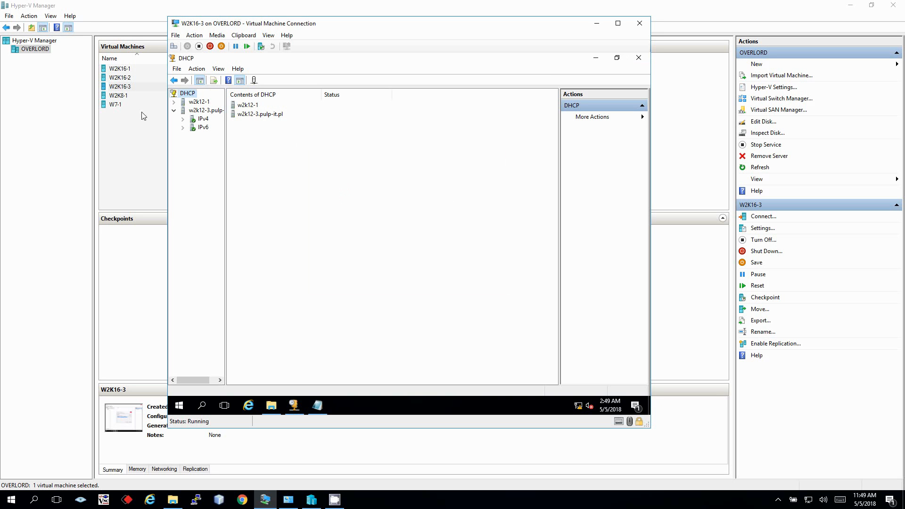
Examine the nodes under the w2k12-1 server, including the contents of its IPv4 node
double_click(198, 102)
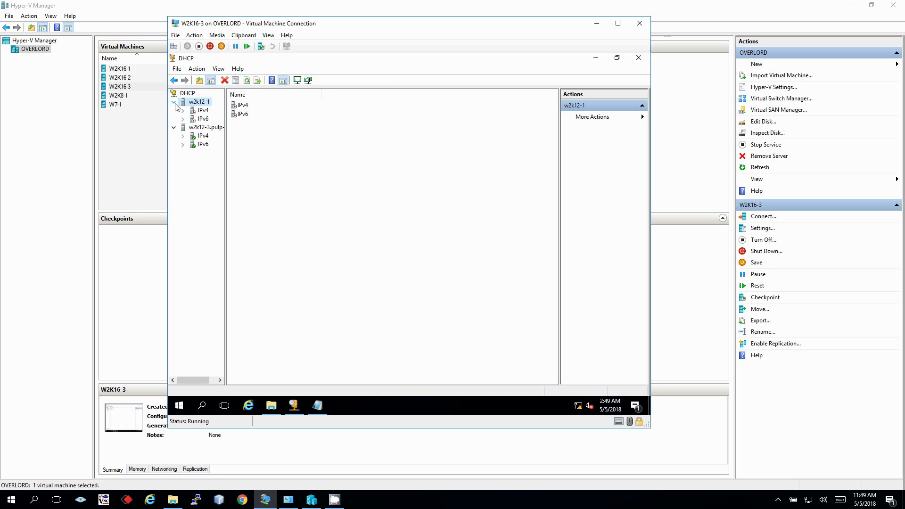
click(182, 110)
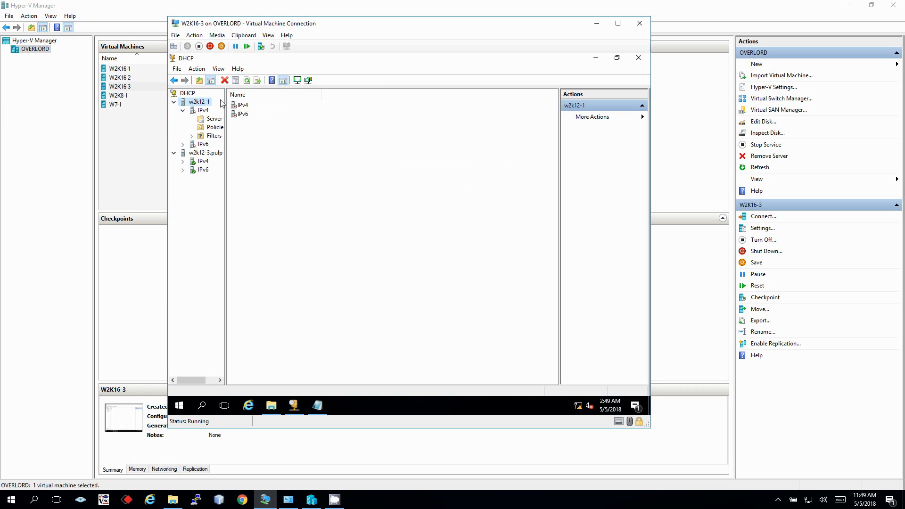
click(183, 110)
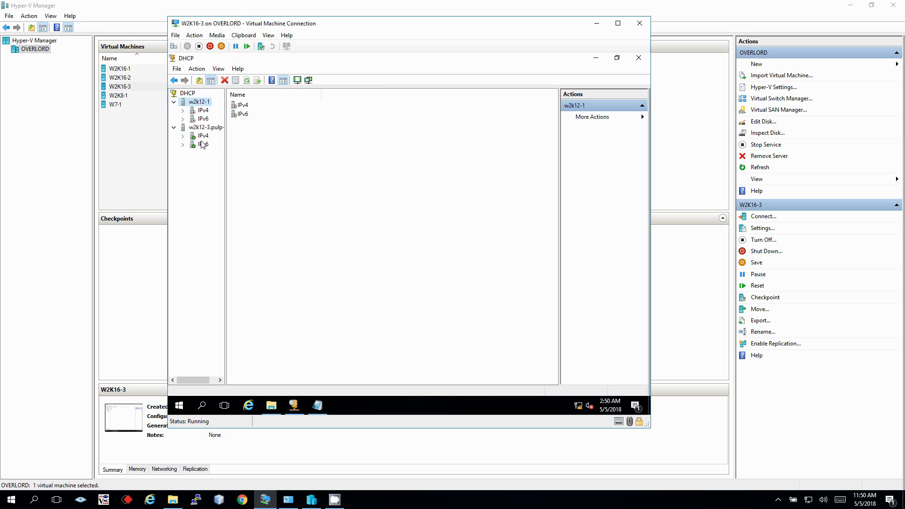
click(177, 69)
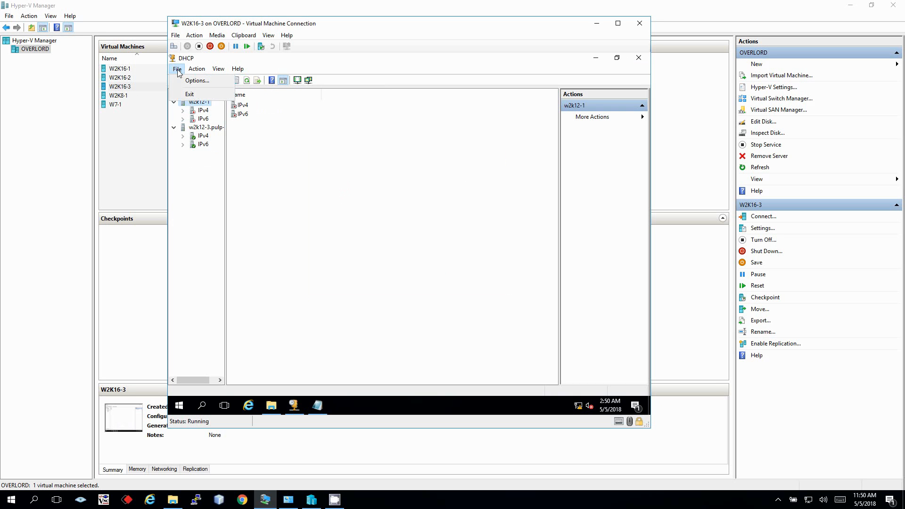
click(360, 250)
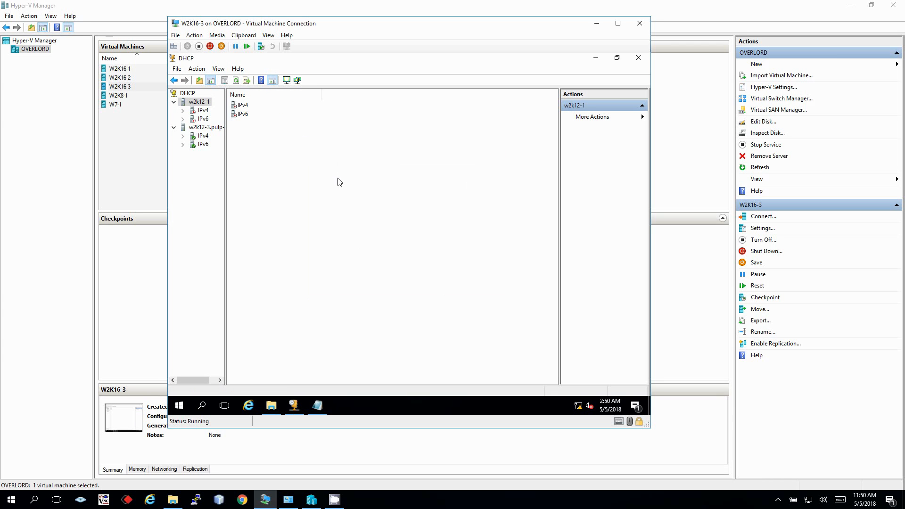
Remove the w2k12-1 server from the DHCP console
click(173, 101)
right_click(197, 104)
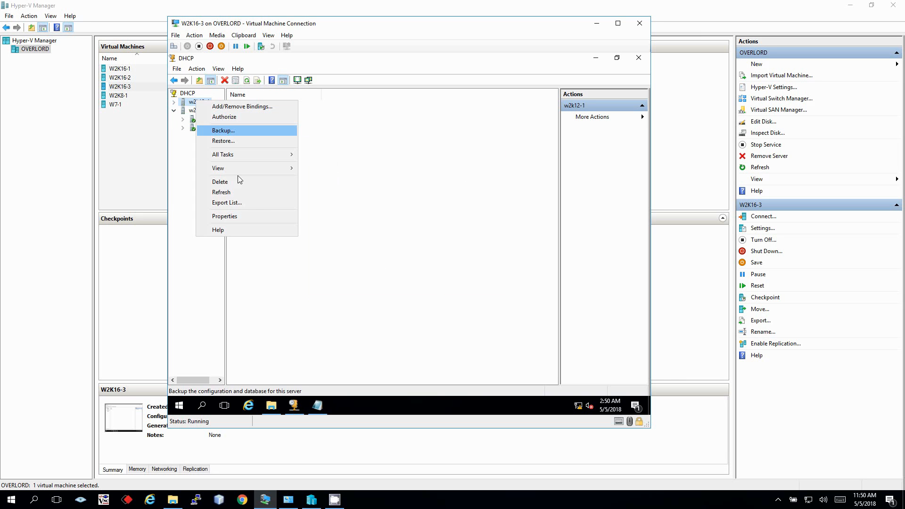
click(231, 181)
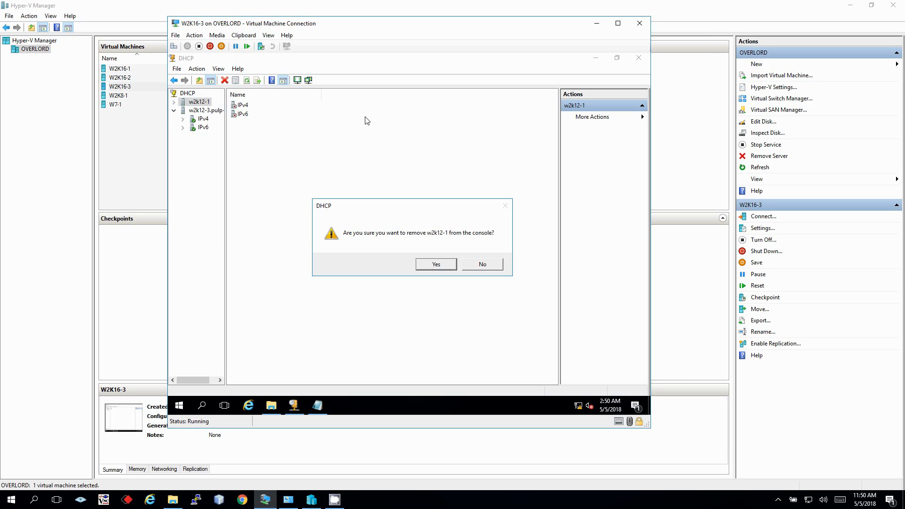
click(436, 264)
drag(156, 200, 270, 503)
click(270, 502)
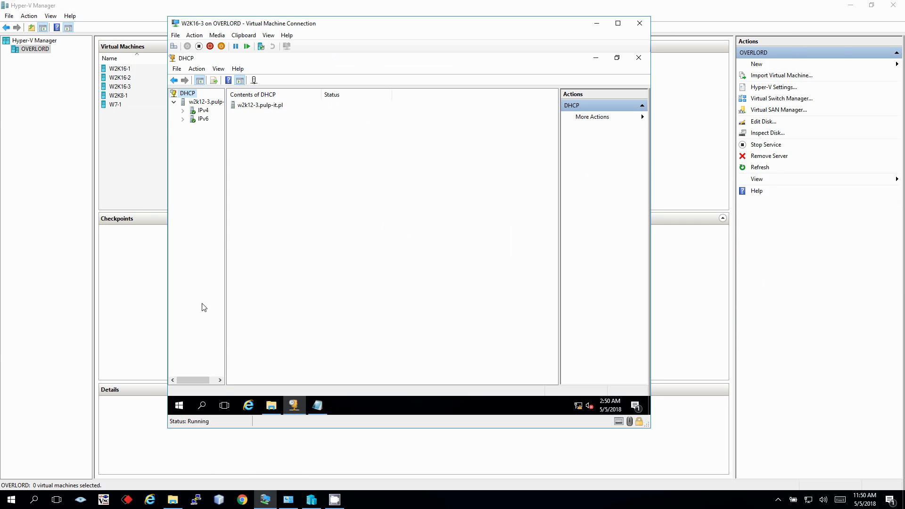
Review the IPv4 connection bindings of the w2k12-3 server and close them without changes
click(197, 101)
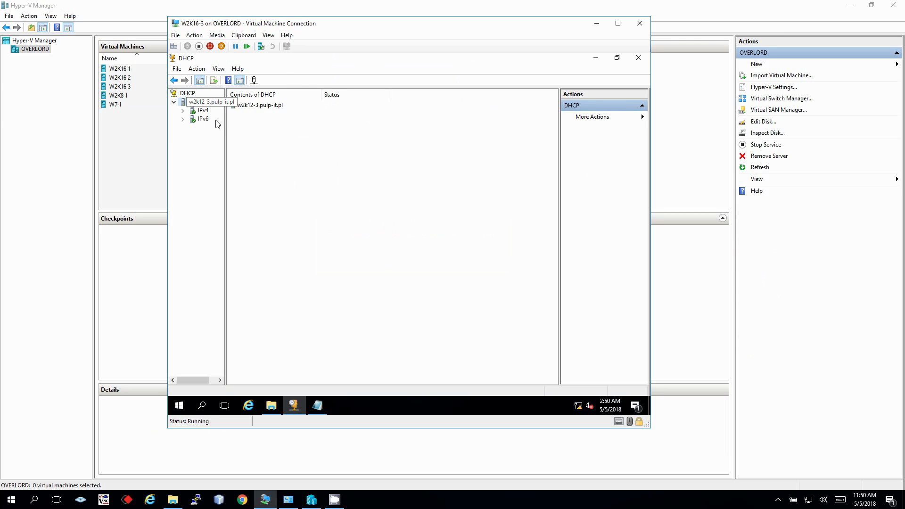
right_click(204, 107)
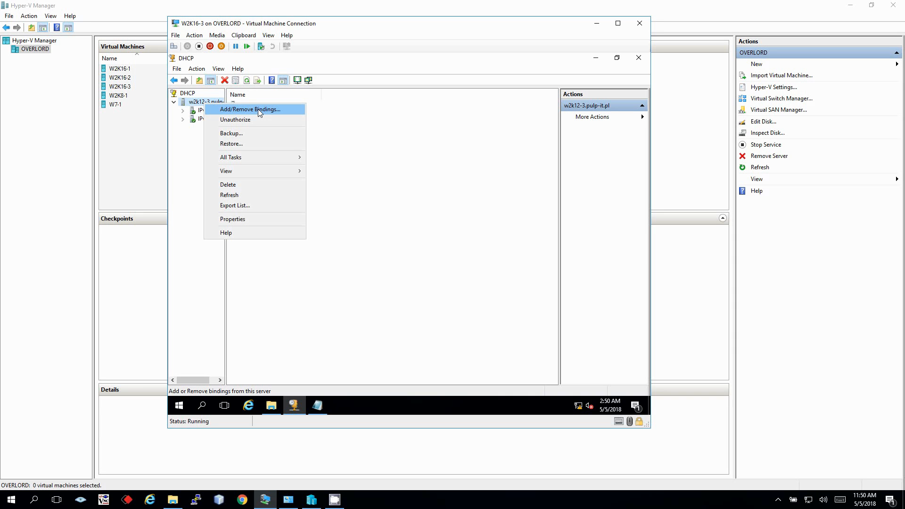
click(258, 109)
click(358, 217)
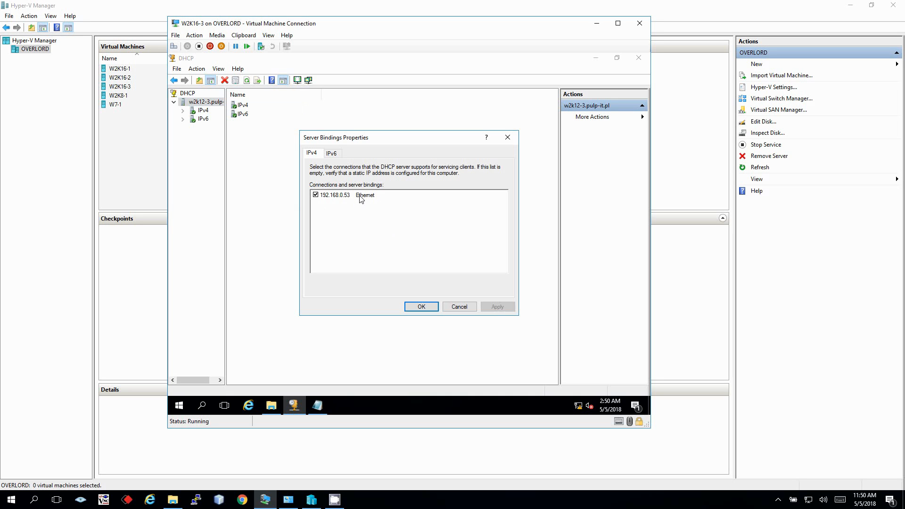
click(459, 307)
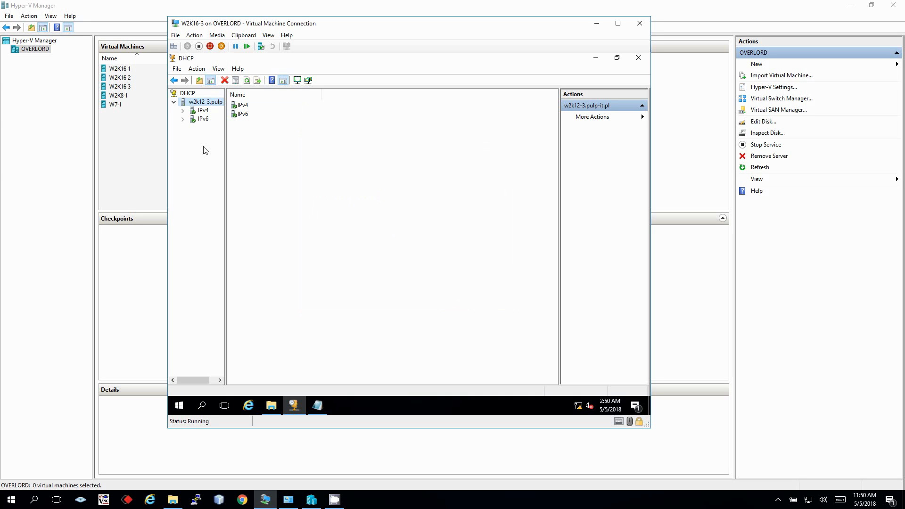
Review the management commands of the w2k12-3 server, including its service control tasks
right_click(190, 102)
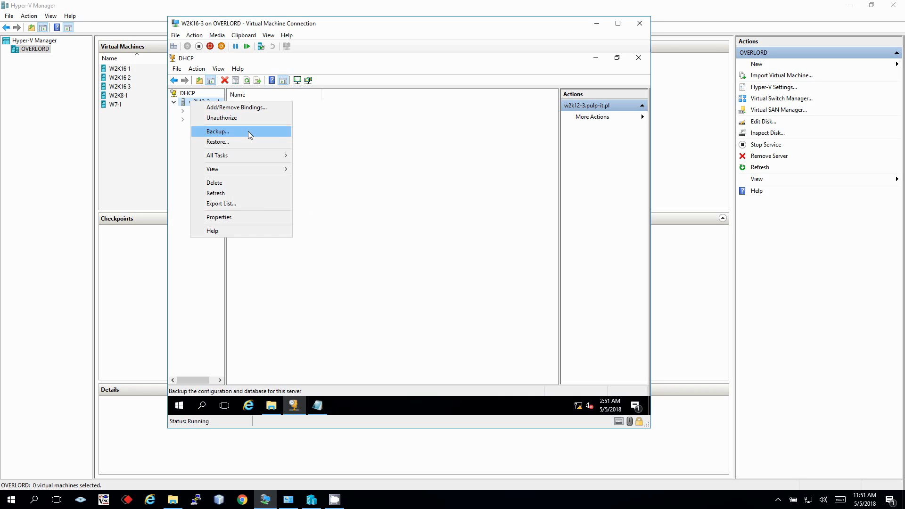
mouse_move(241, 157)
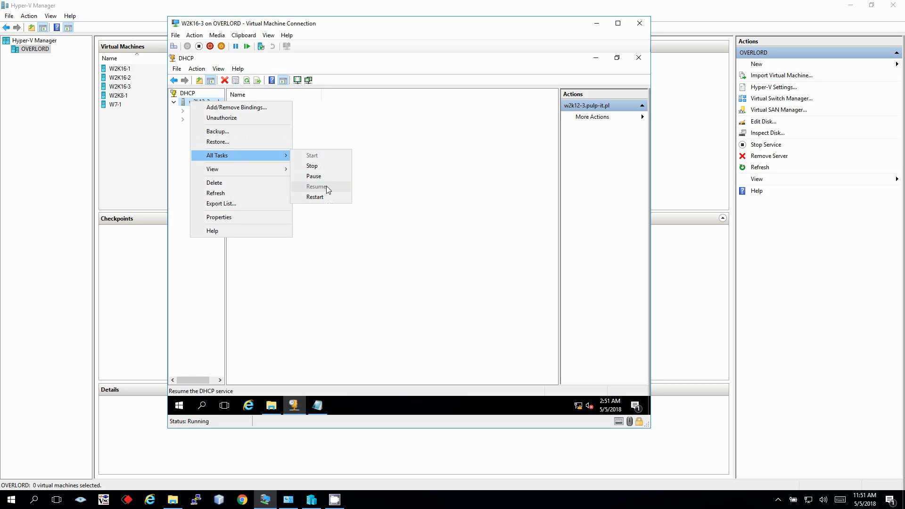
mouse_move(275, 172)
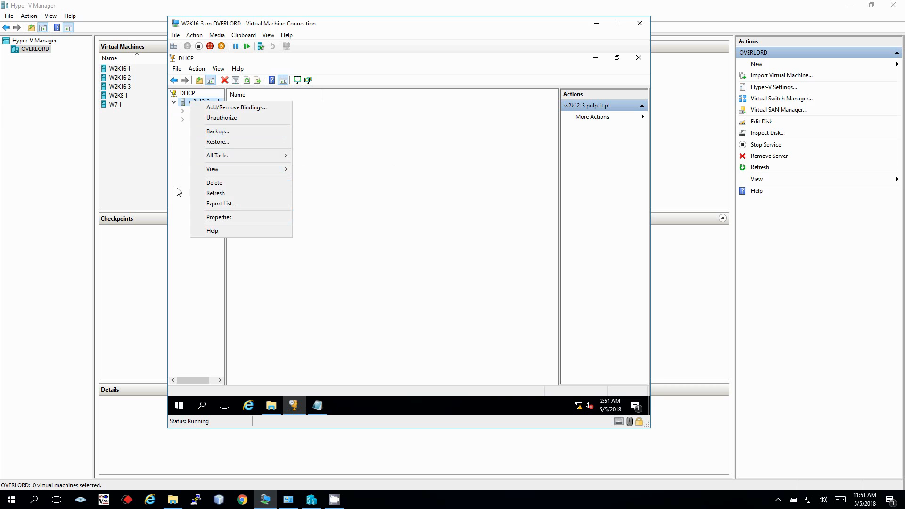
key(Escape)
Collapse the w2k12-3 server node and check the database and backup paths in its properties
click(173, 102)
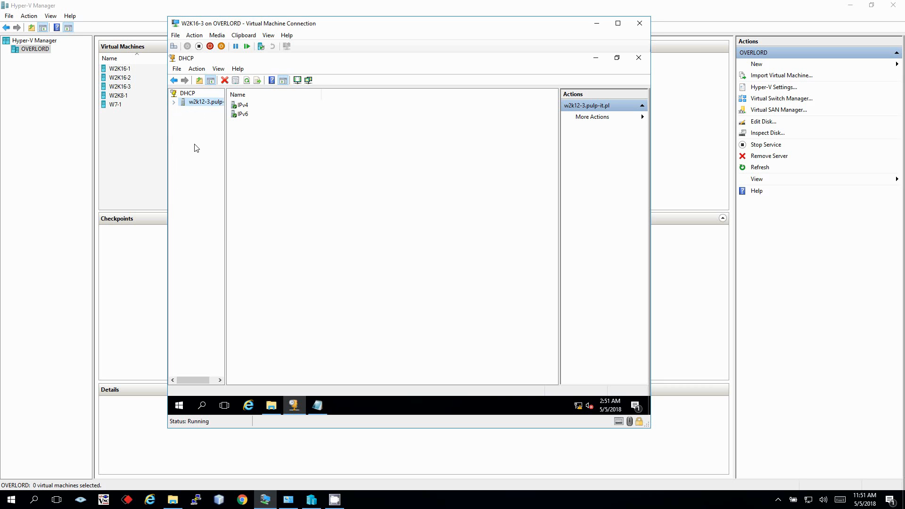
right_click(188, 104)
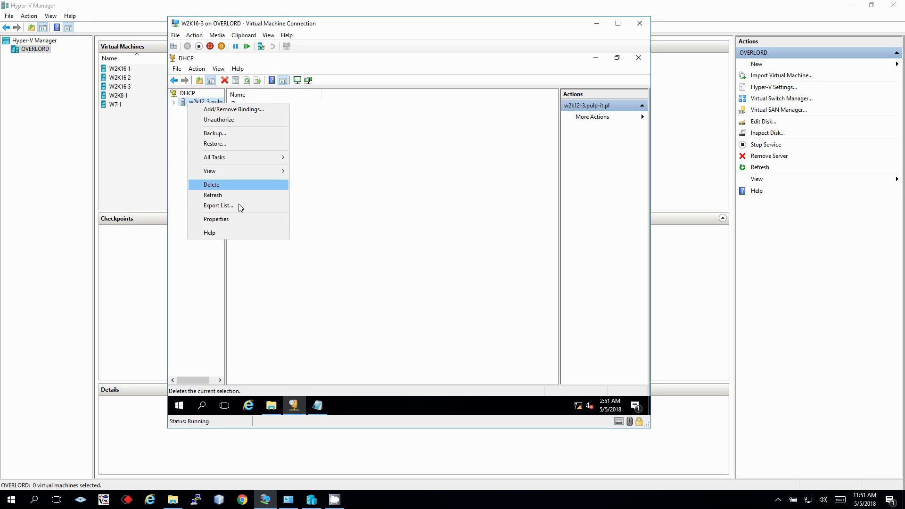
click(248, 219)
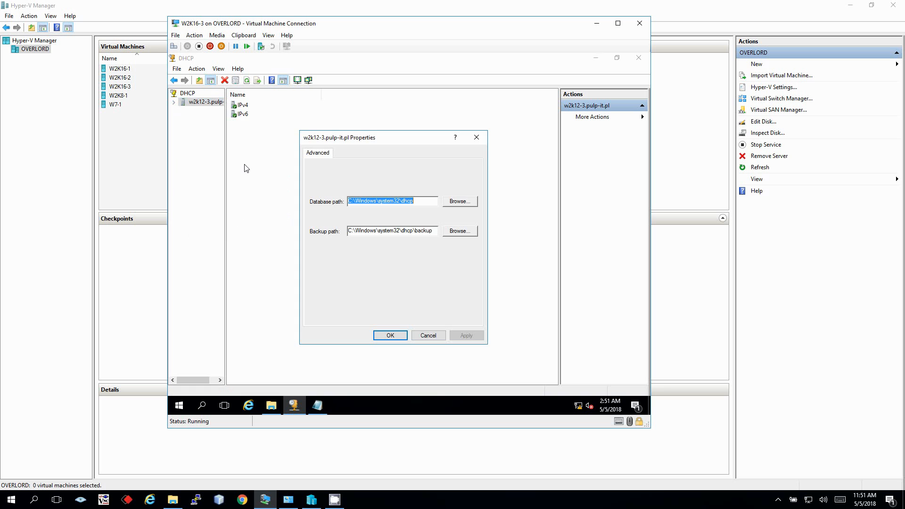
click(475, 138)
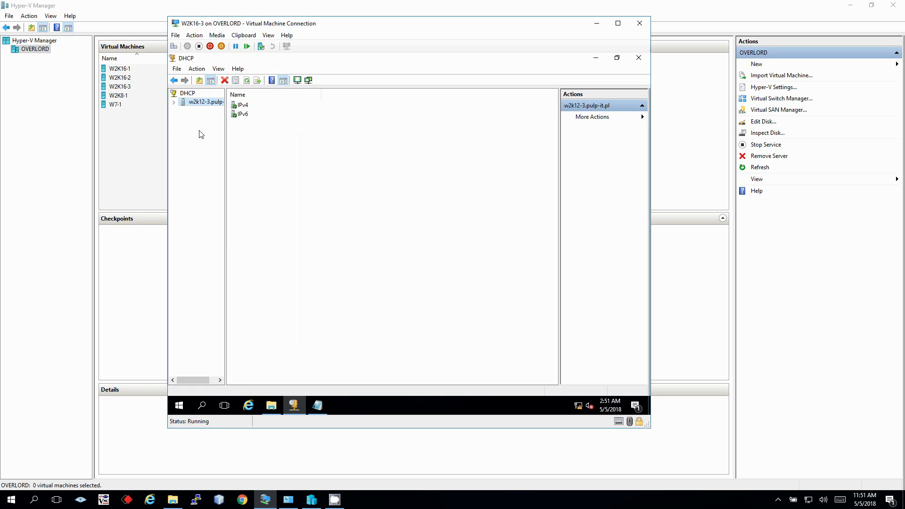
Open the w2k12-3 server's properties, start browsing for another database path and decline the change
click(173, 102)
right_click(202, 102)
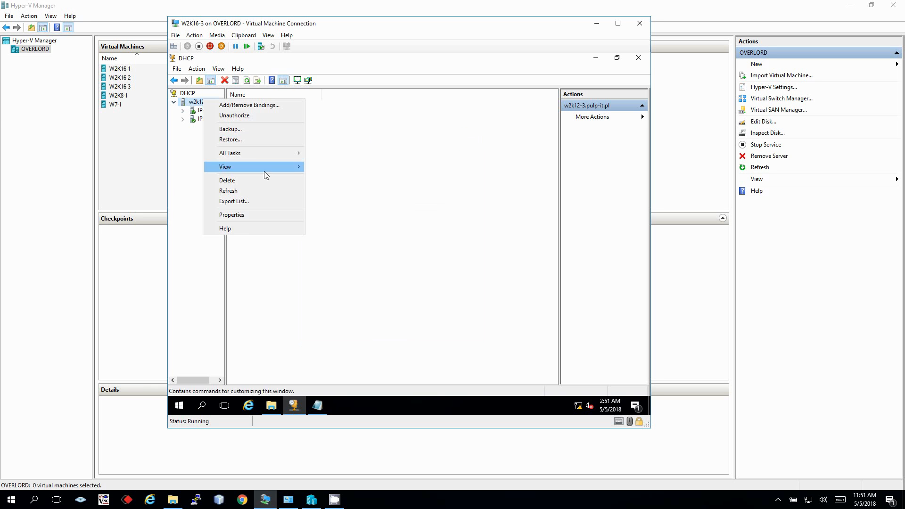
click(245, 212)
right_click(190, 101)
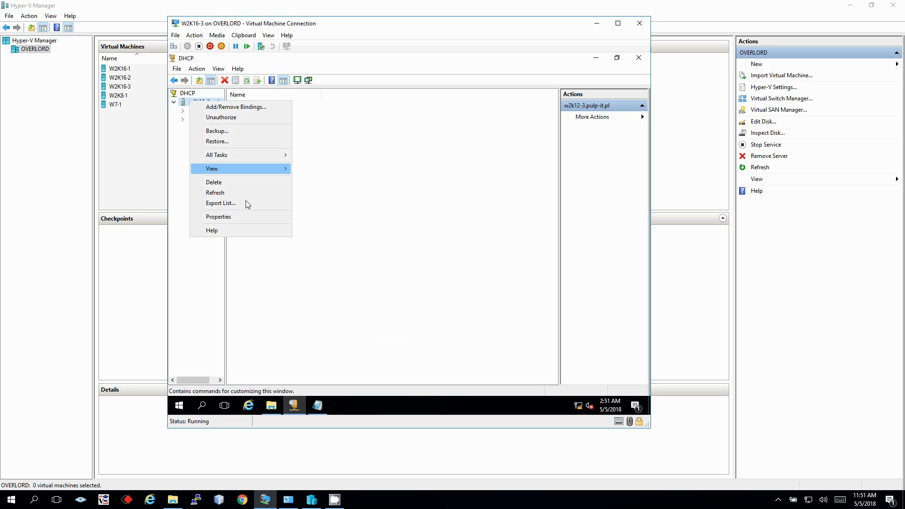
click(233, 216)
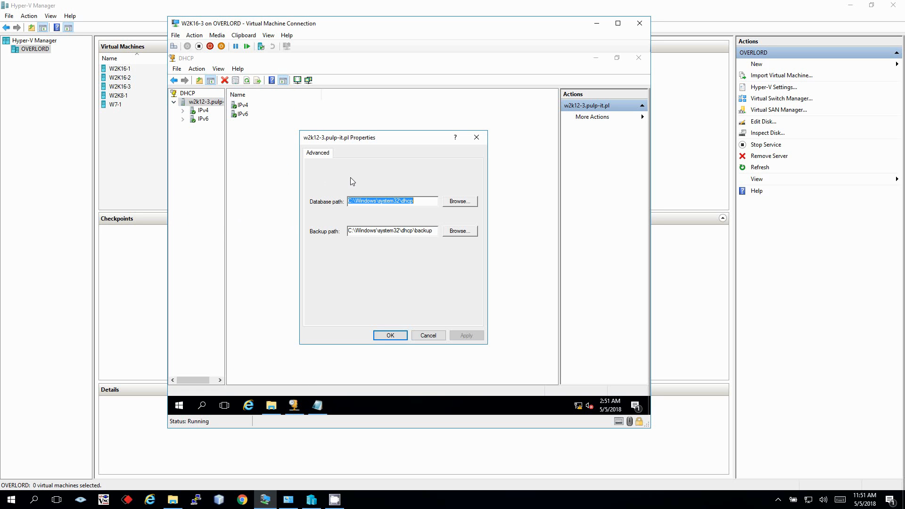
click(424, 200)
click(454, 202)
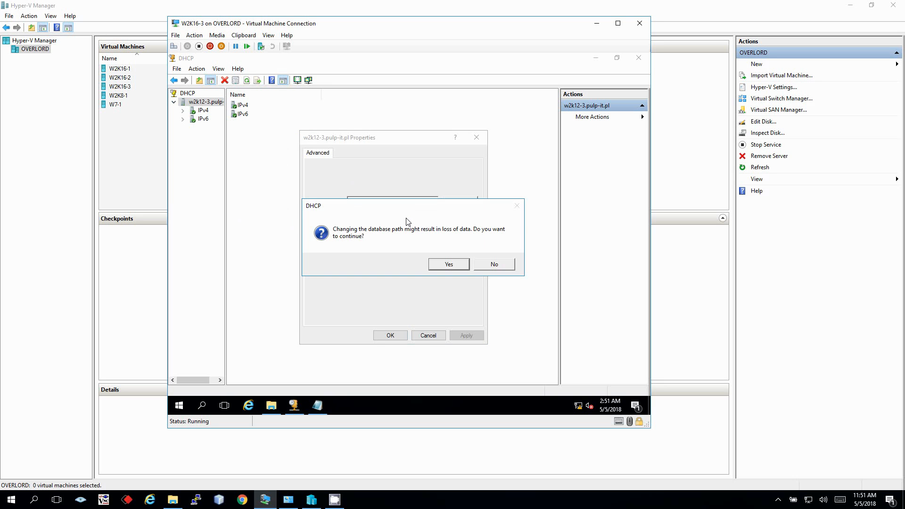
click(494, 263)
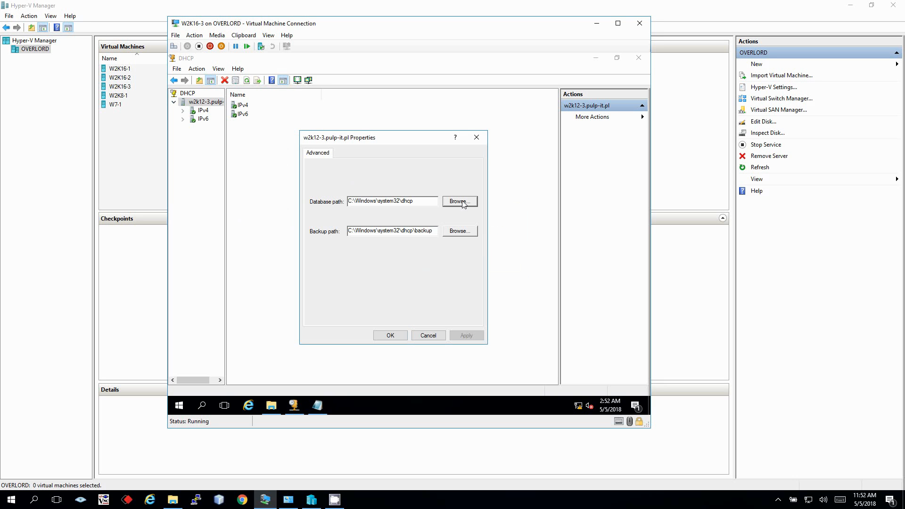
Copy the DHCP database path from the server properties and open C:\Windows\system32\dhcp in File Explorer
key(shift+Tab)
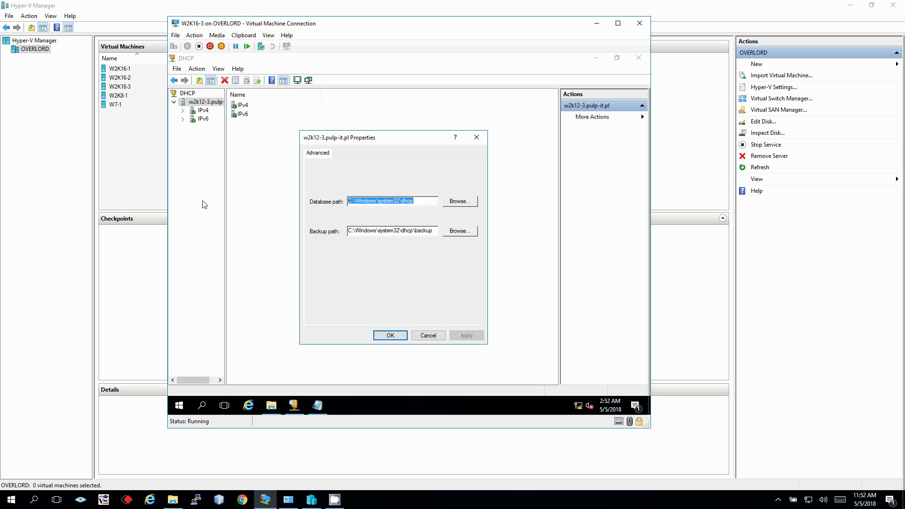
drag(422, 201, 268, 205)
key(ctrl+c)
click(279, 404)
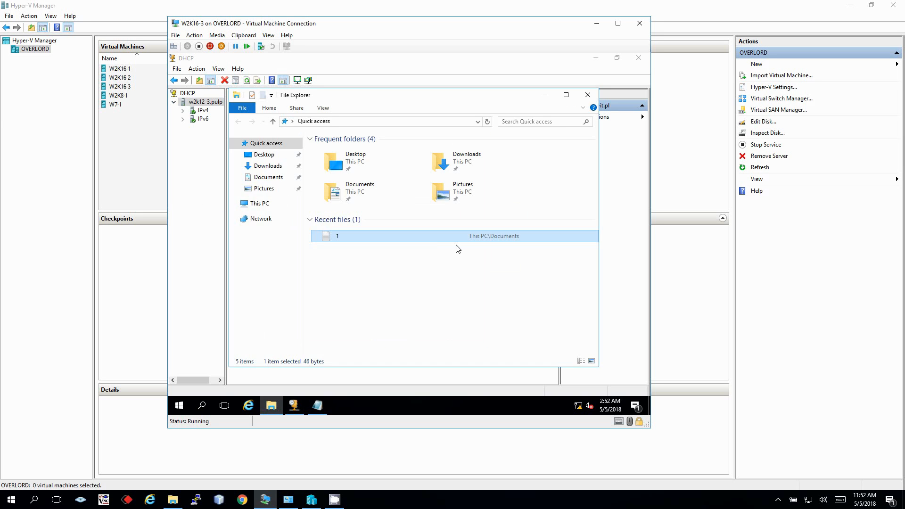
click(382, 125)
key(ctrl+v)
key(Return)
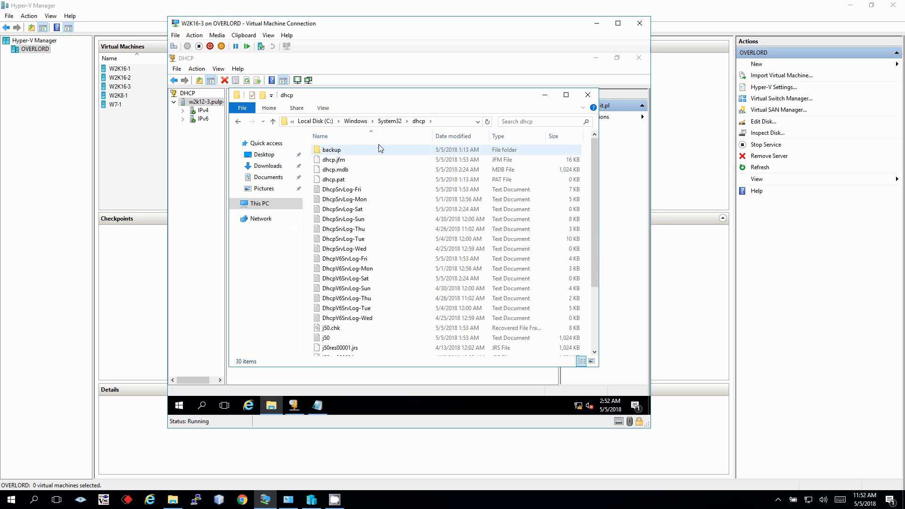
Examine the daily DhcpSrvLog files, dhcp.pat and the dhcp.mdb database in the dhcp folder
click(351, 192)
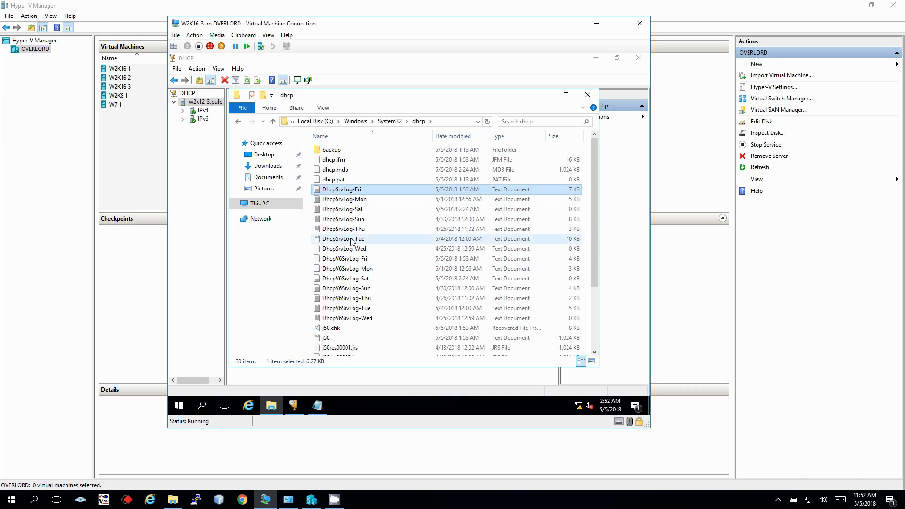
shift+click(349, 248)
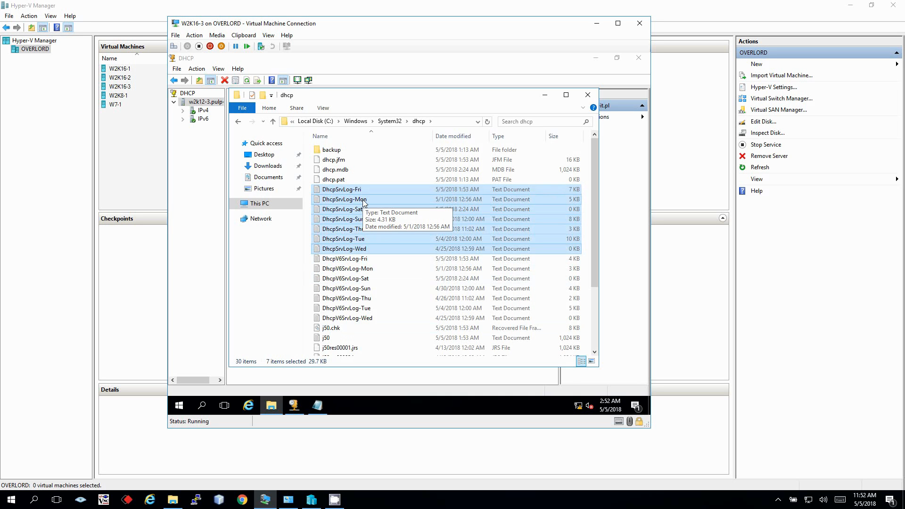
click(357, 179)
click(357, 169)
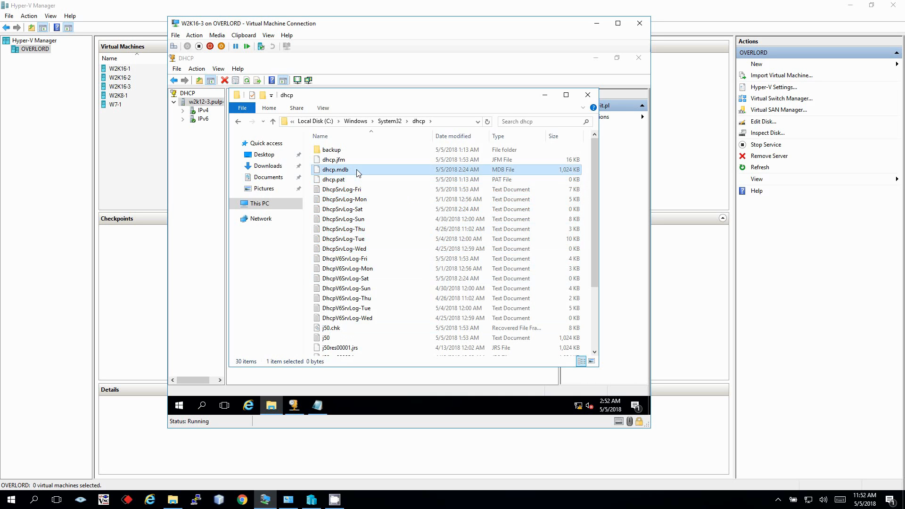
Inspect the backup folder and its new subfolder, then return to the dhcp folder and select dhcp.mdb
double_click(337, 151)
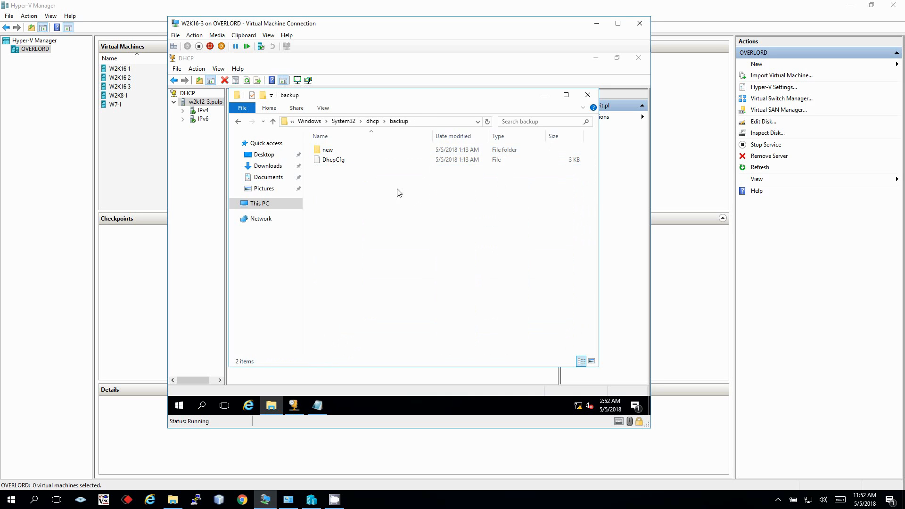
double_click(326, 149)
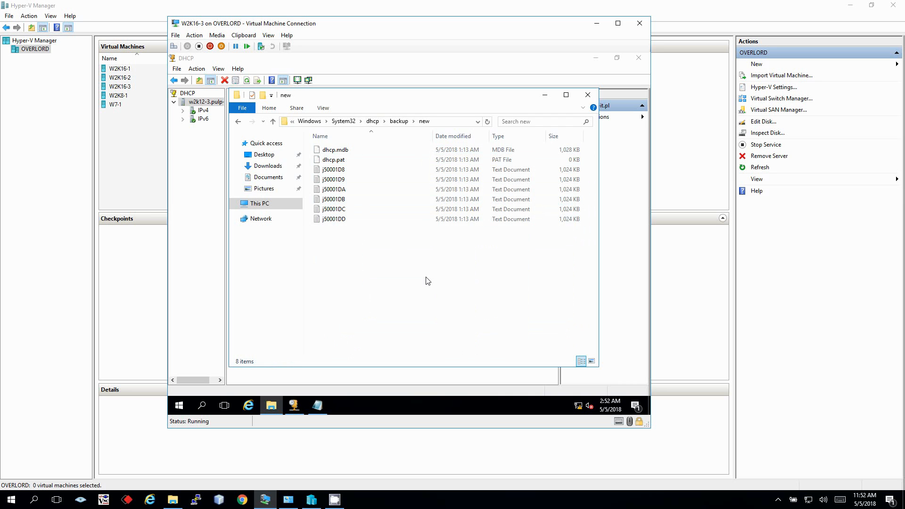
click(372, 121)
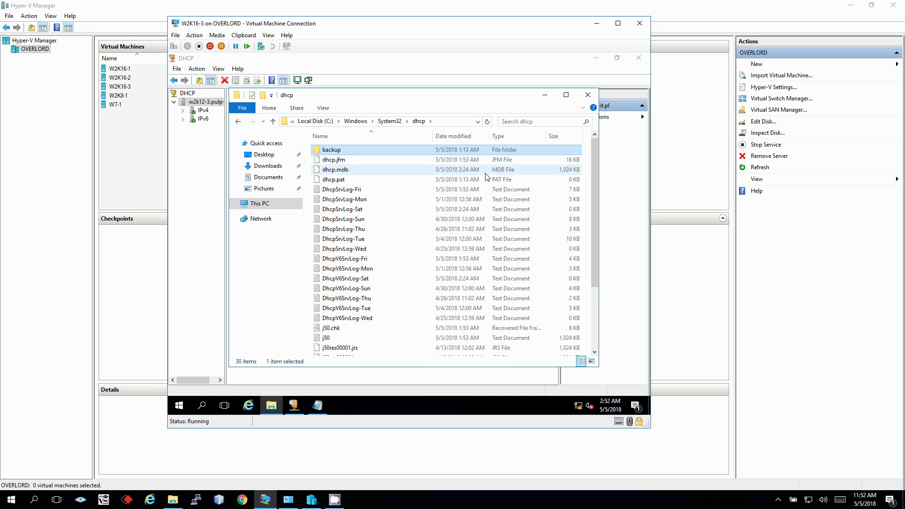
click(353, 170)
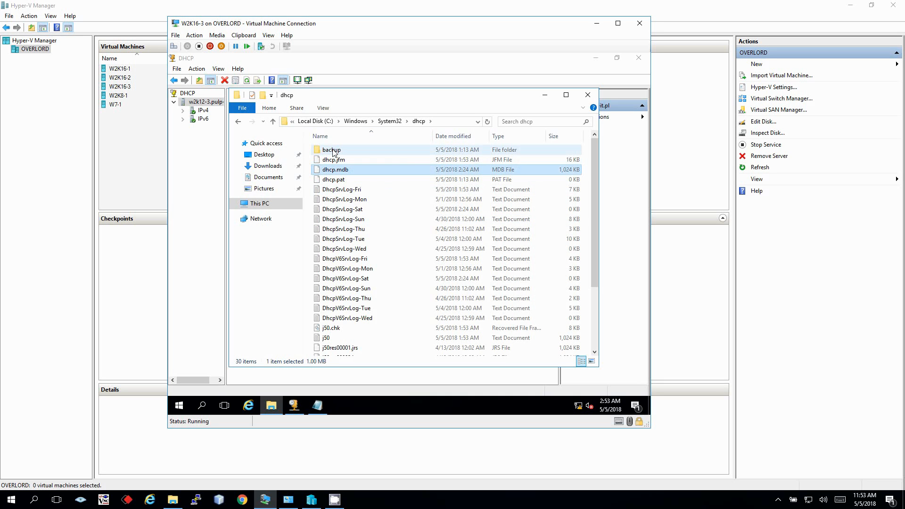
mouse_move(333, 151)
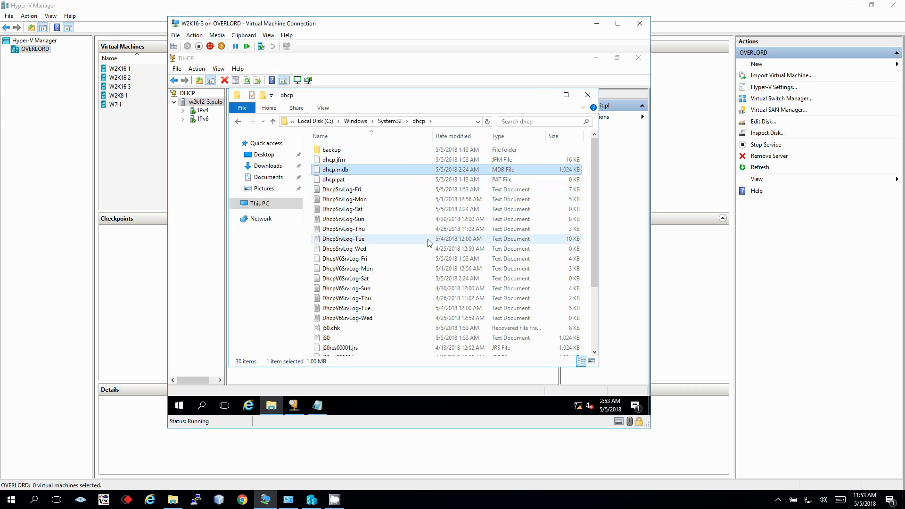
Close the dhcp folder window, the server properties, the DHCP console and the open text file
click(588, 96)
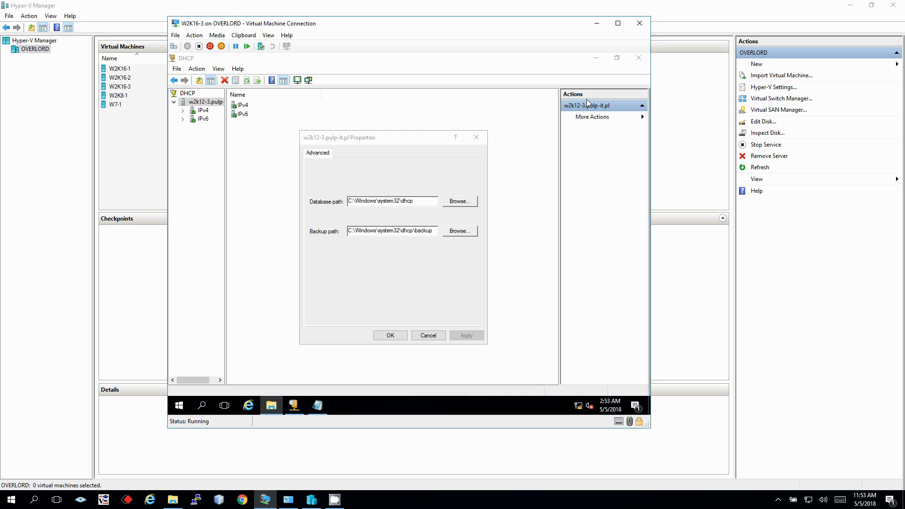
click(475, 138)
click(638, 57)
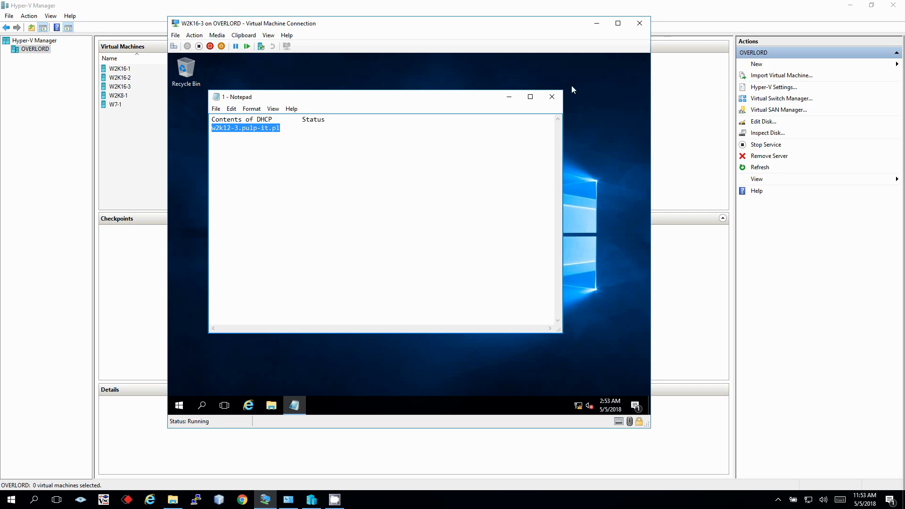
click(551, 96)
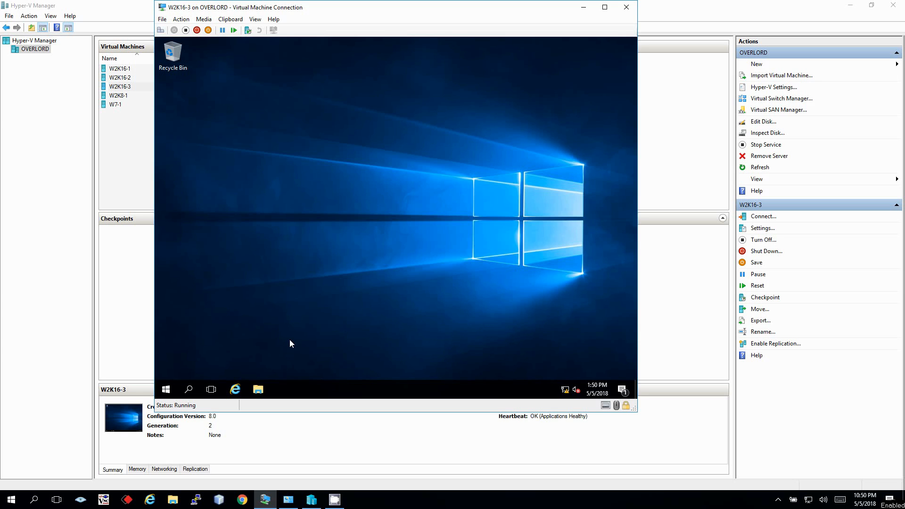
Open a command prompt with administrator rights on W2K16-3
click(172, 388)
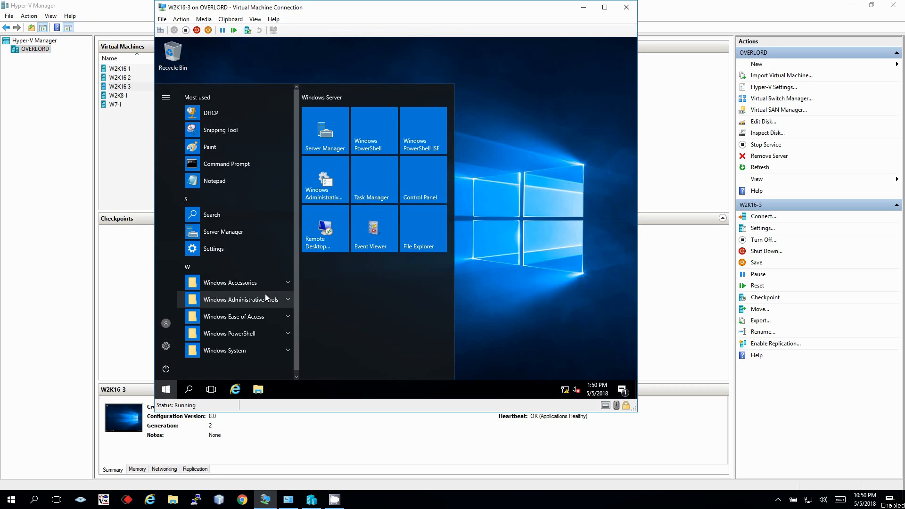
right_click(161, 384)
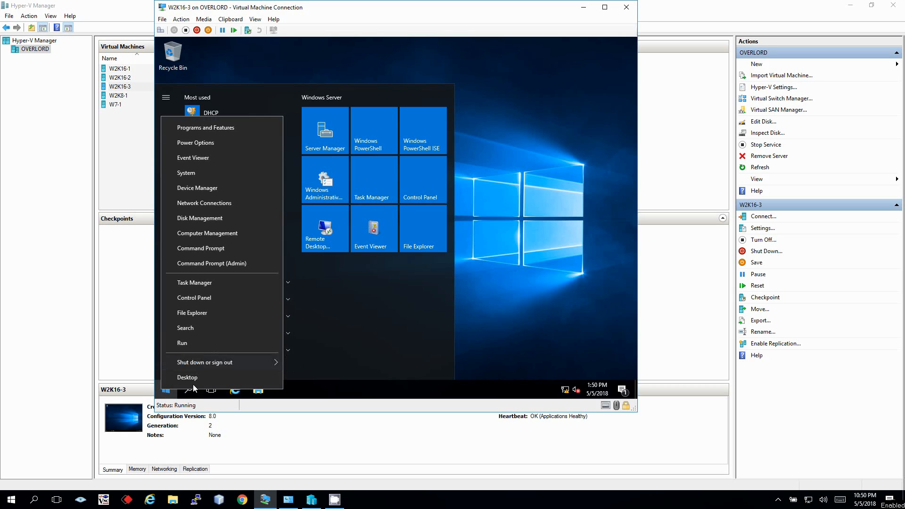
click(219, 258)
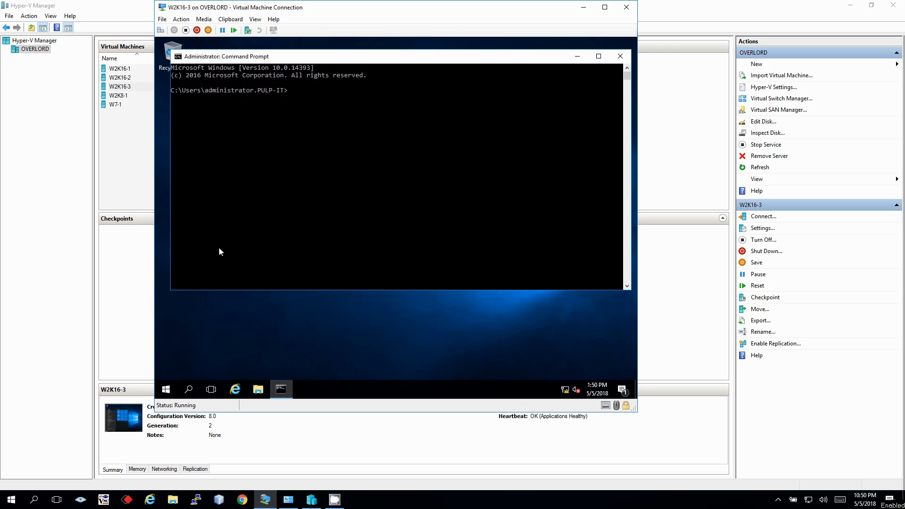
text(regefdit)
key(Return)
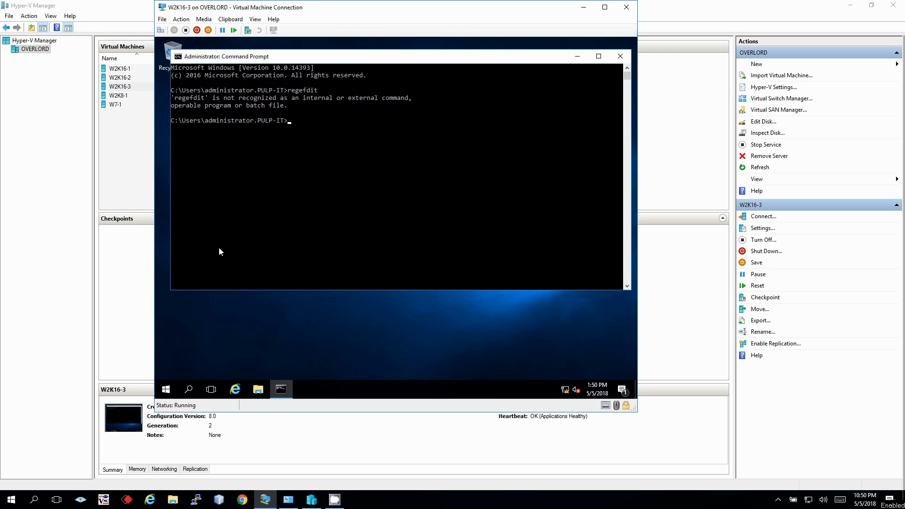
text(reged)
text(i)
key(Return)
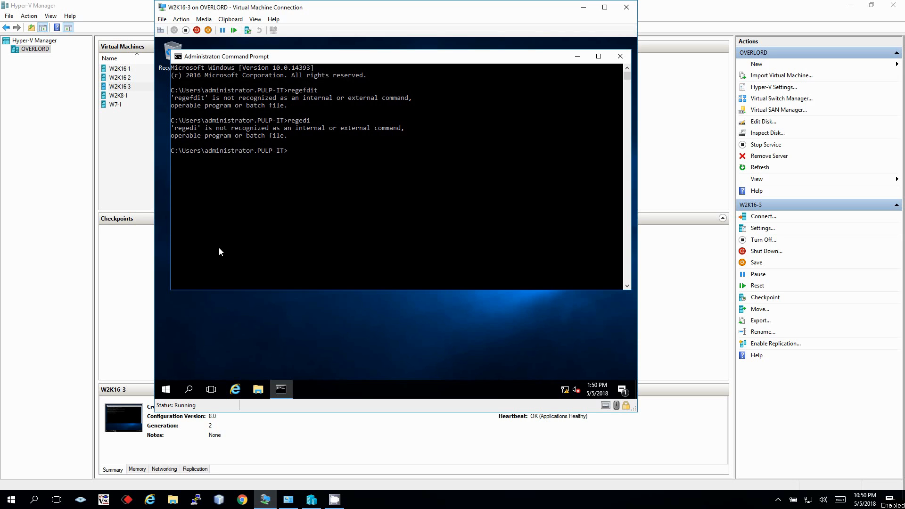
Run regedit and open the Parameters key under HKEY_LOCAL_MACHINE\SYSTEM\CurrentControlSet\Services\DHCPServer
text(regedit)
key(Return)
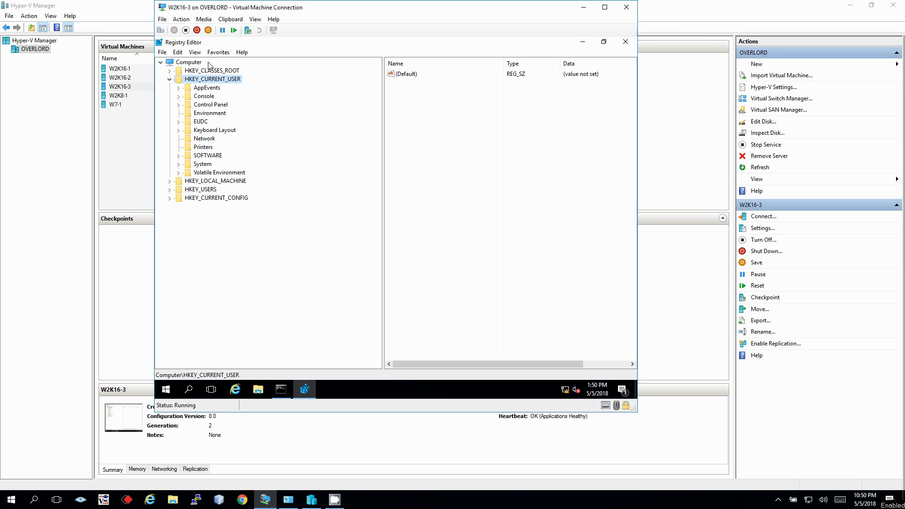
click(169, 79)
click(170, 88)
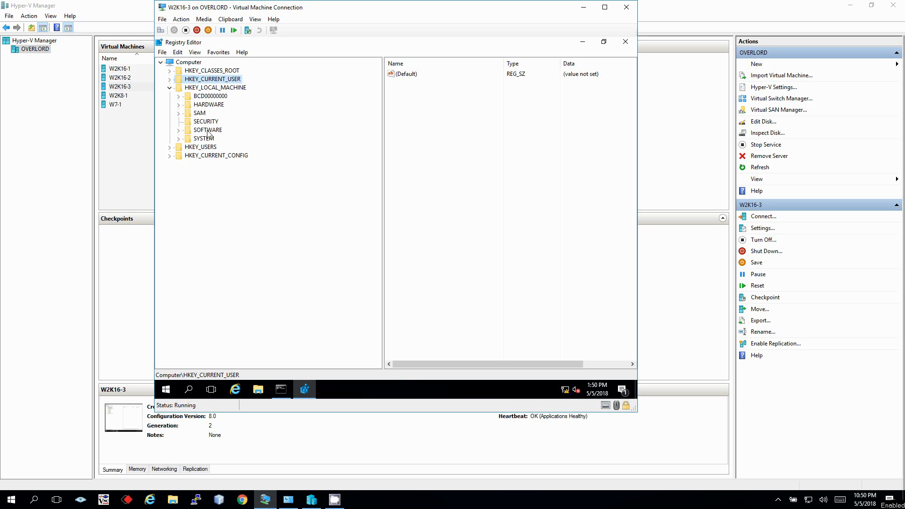
click(178, 139)
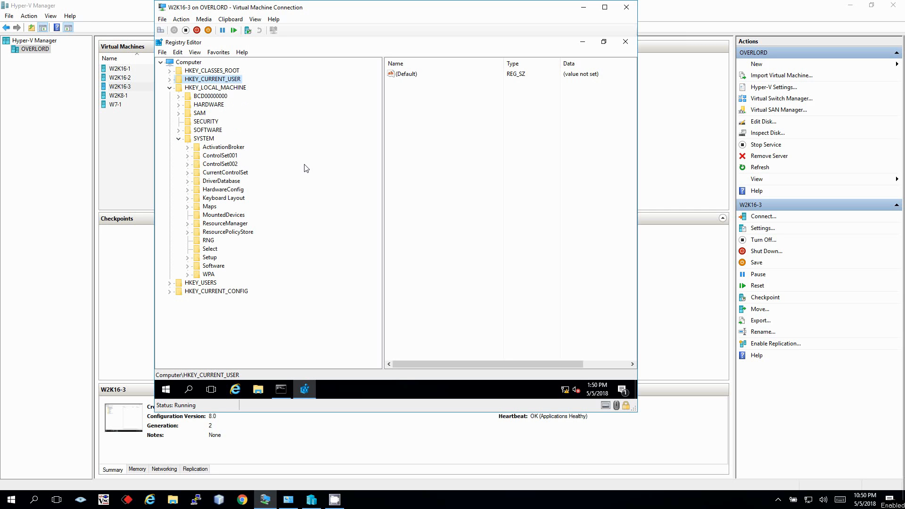
click(188, 173)
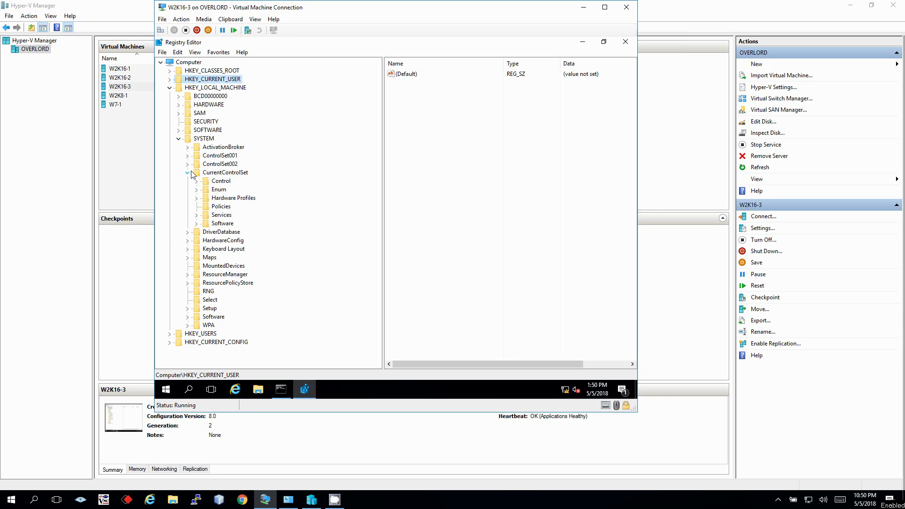
click(196, 215)
drag(378, 86, 375, 133)
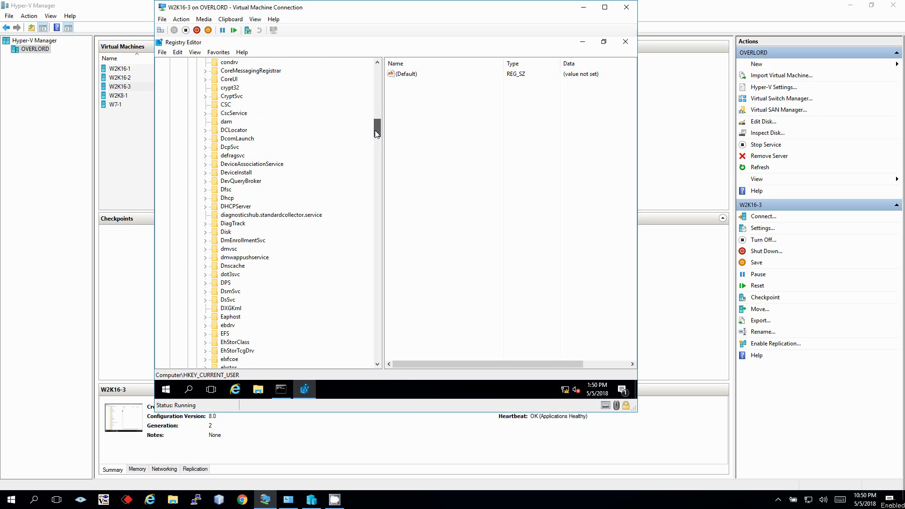
click(206, 207)
click(236, 216)
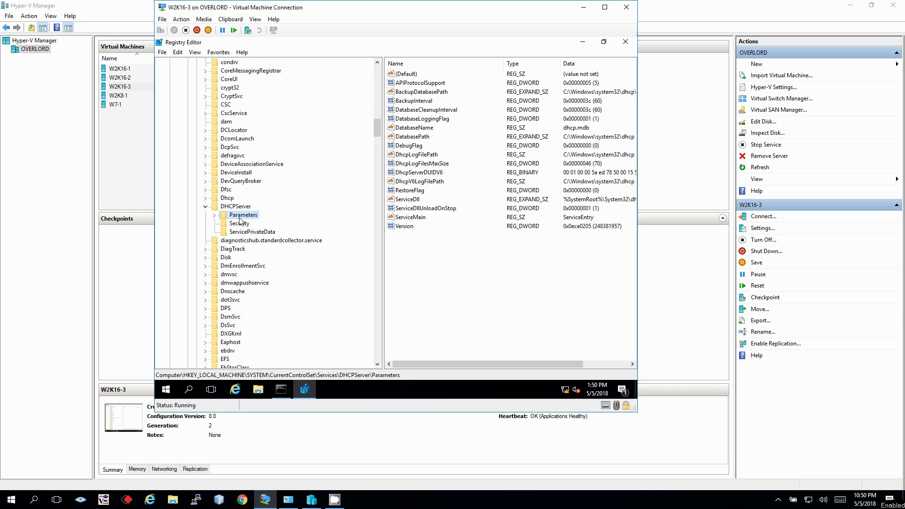
Expand the DHCPServer Parameters key and examine its BackupInterval and DhcpLogFilesMaxSize values
click(214, 215)
click(248, 224)
click(245, 216)
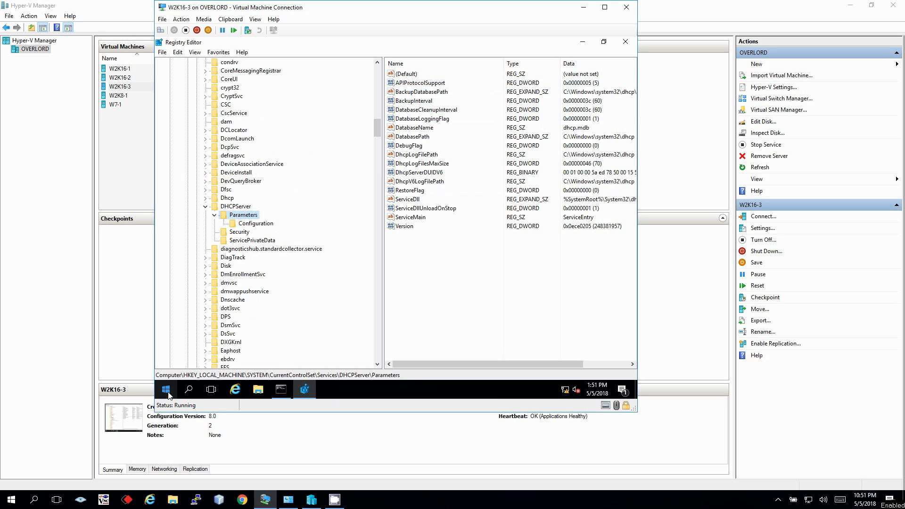
click(437, 101)
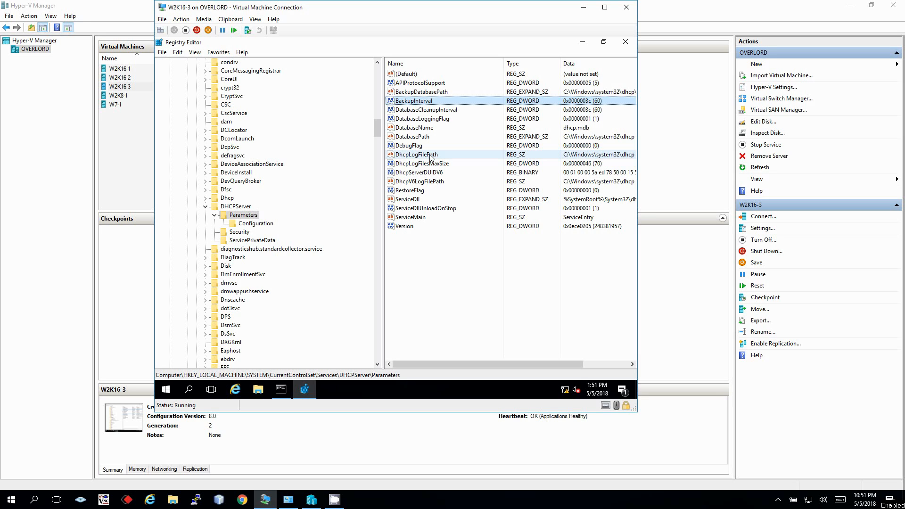
click(434, 164)
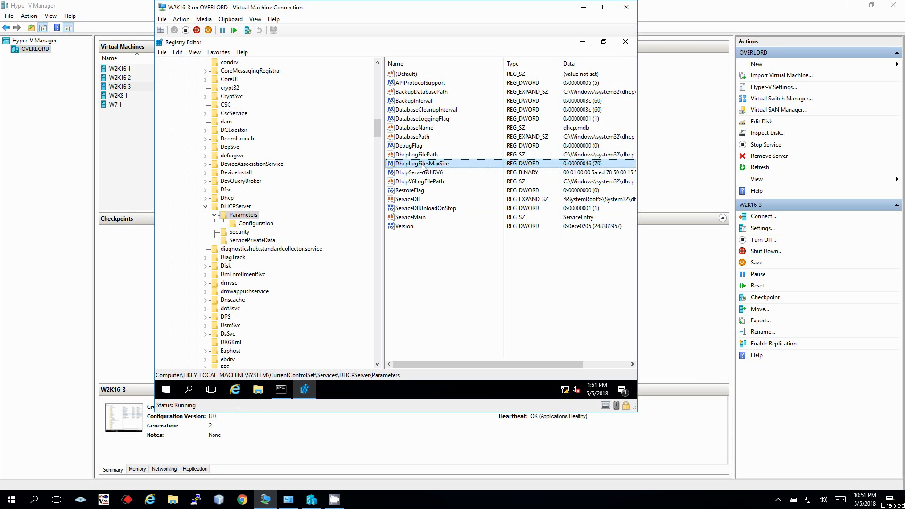
Open the C:\Windows\System32\dhcp folder in File Explorer on W2K16-3
click(258, 389)
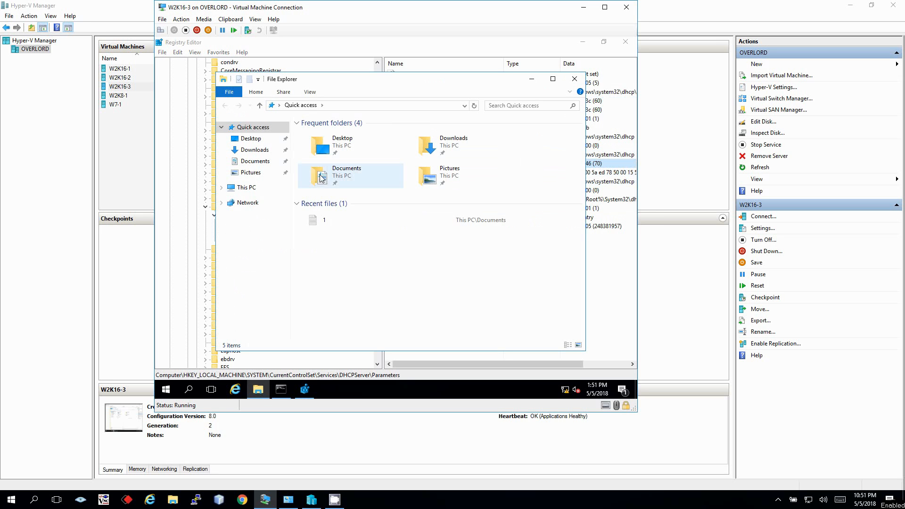
click(259, 188)
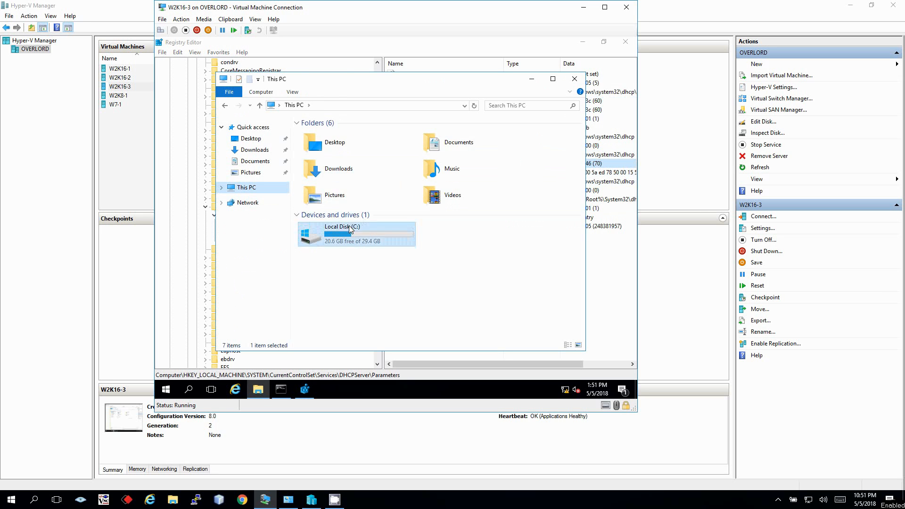
double_click(325, 235)
double_click(323, 175)
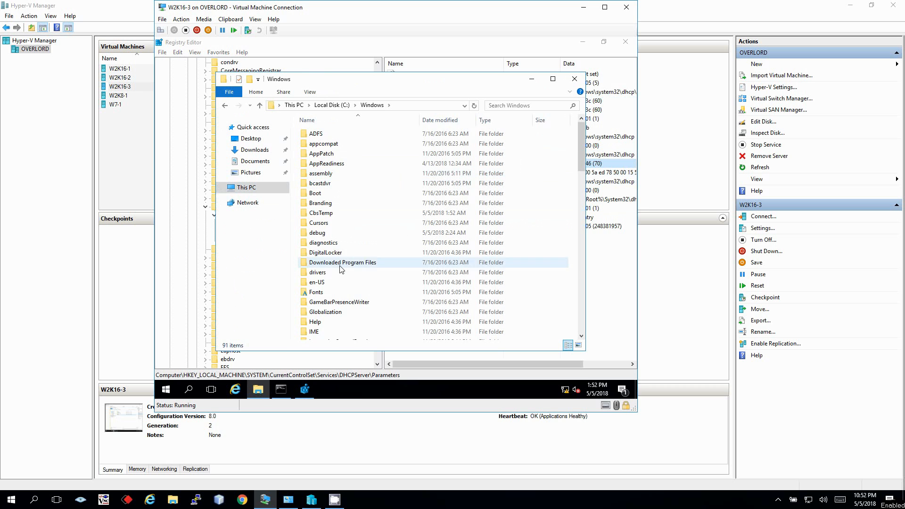
scroll(346, 262, down, 15)
click(346, 240)
double_click(329, 249)
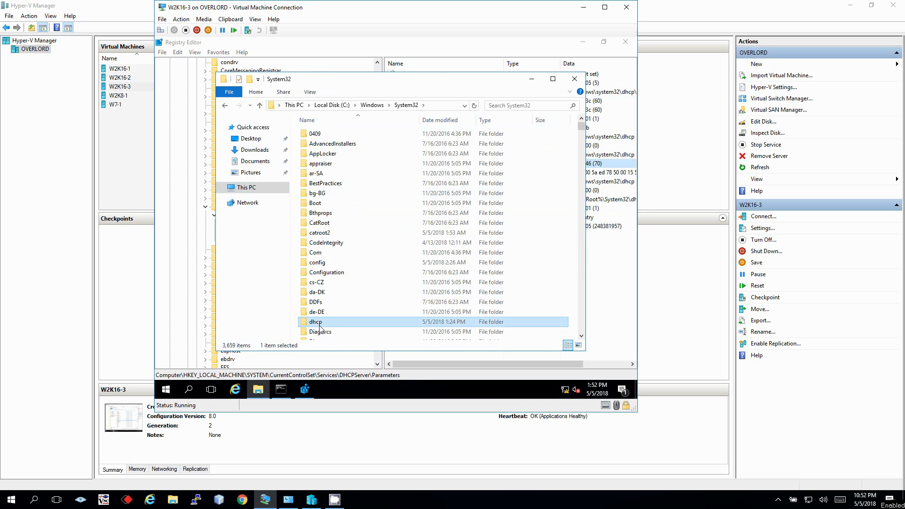
double_click(319, 324)
Highlight all DhcpSrvLog and DhcpV6SrvLog files in the dhcp folder, then only the DhcpSrvLog files from Fri to Wed
click(324, 174)
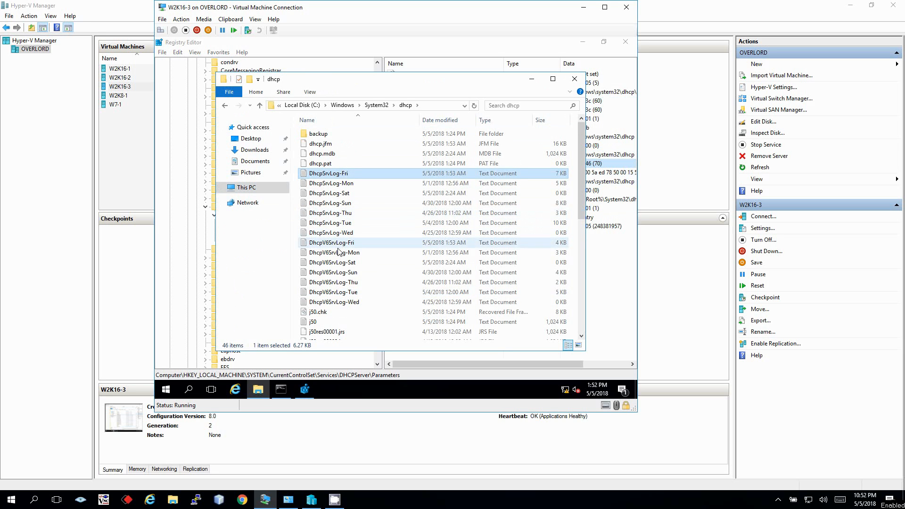
shift+click(359, 302)
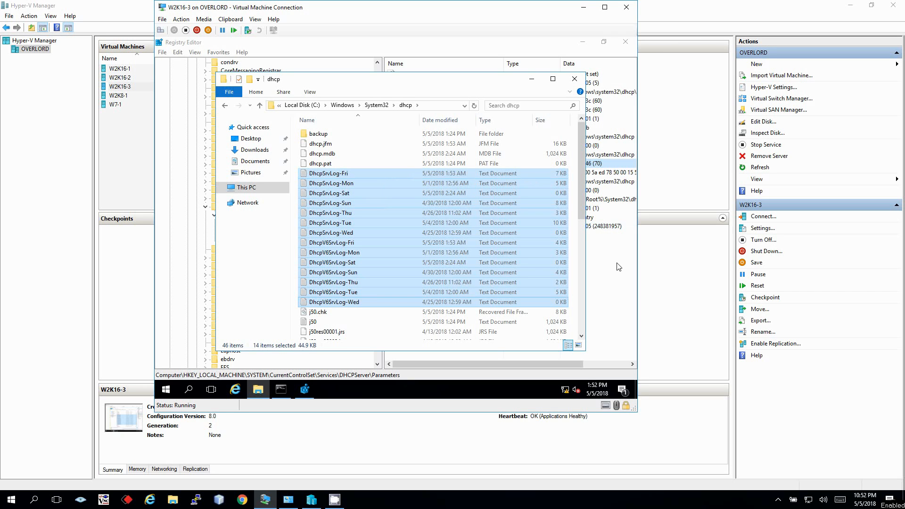
click(612, 163)
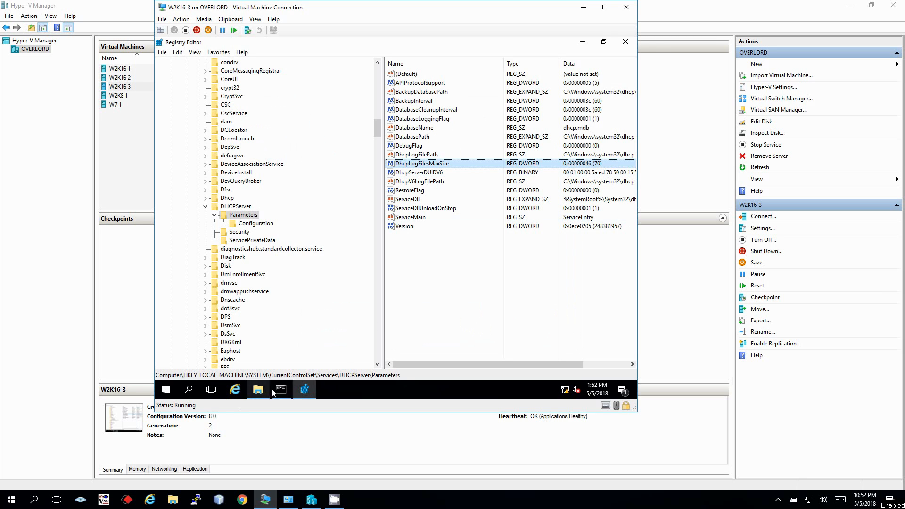
click(252, 392)
click(363, 175)
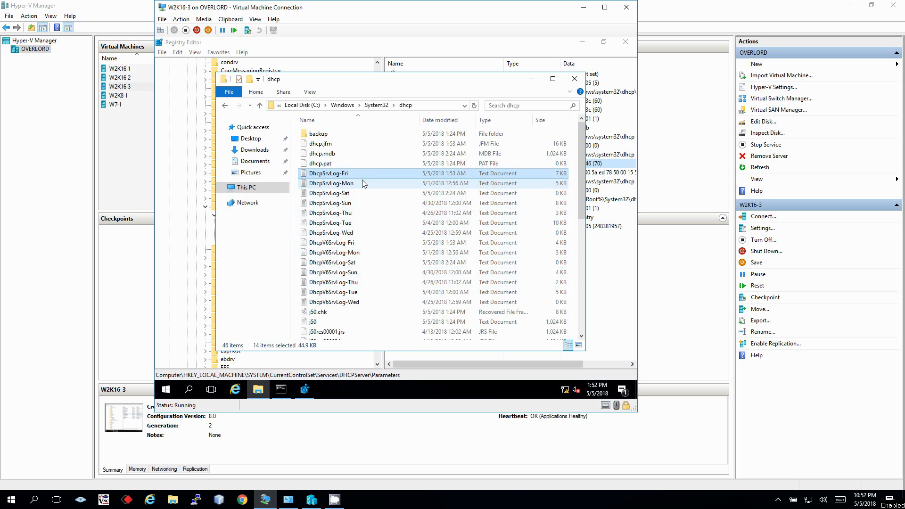
click(346, 234)
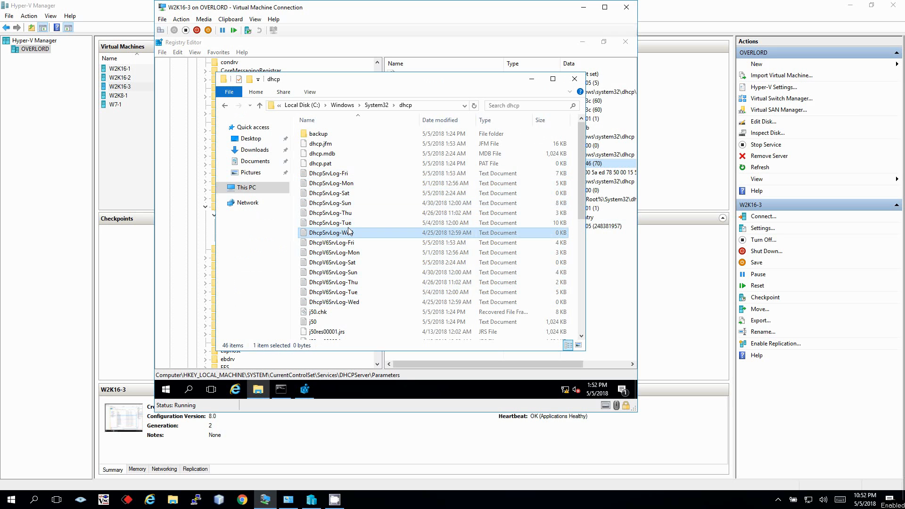
shift+click(358, 173)
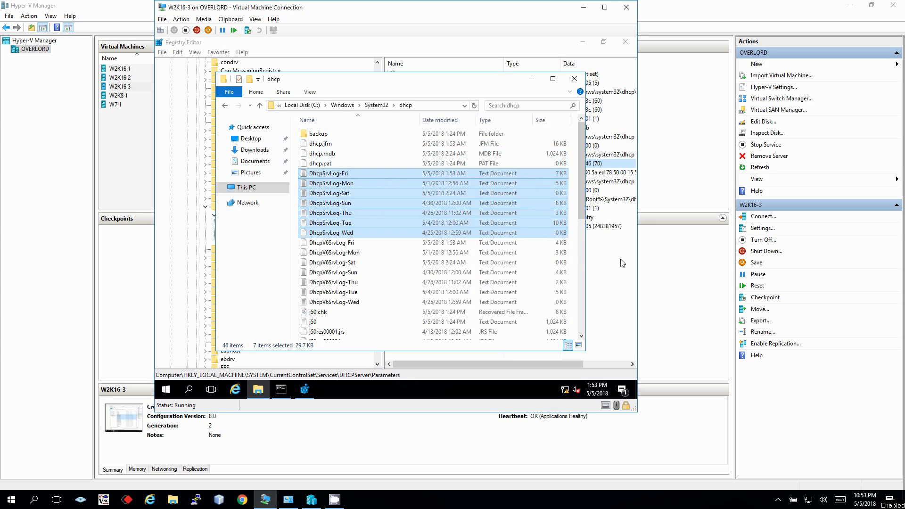
Set the DhcpLogFilesMaxSize registry value to 700 in decimal
click(587, 162)
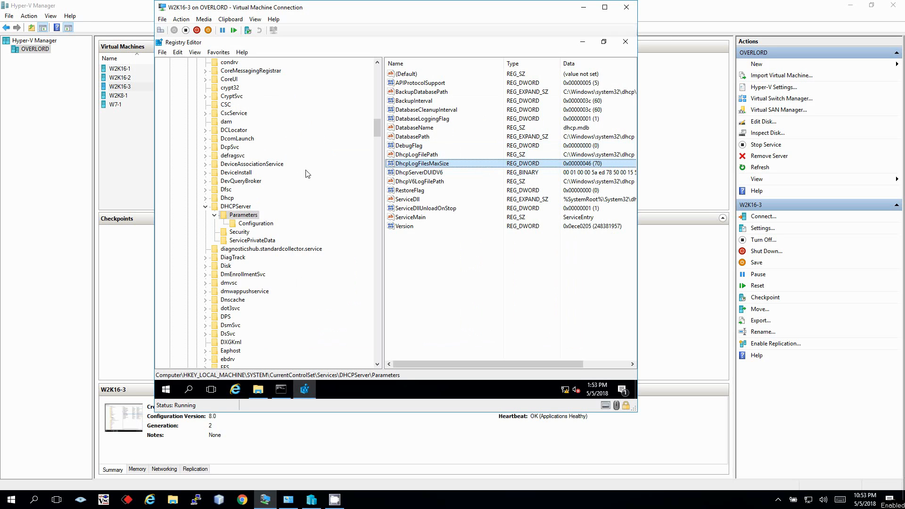
double_click(445, 165)
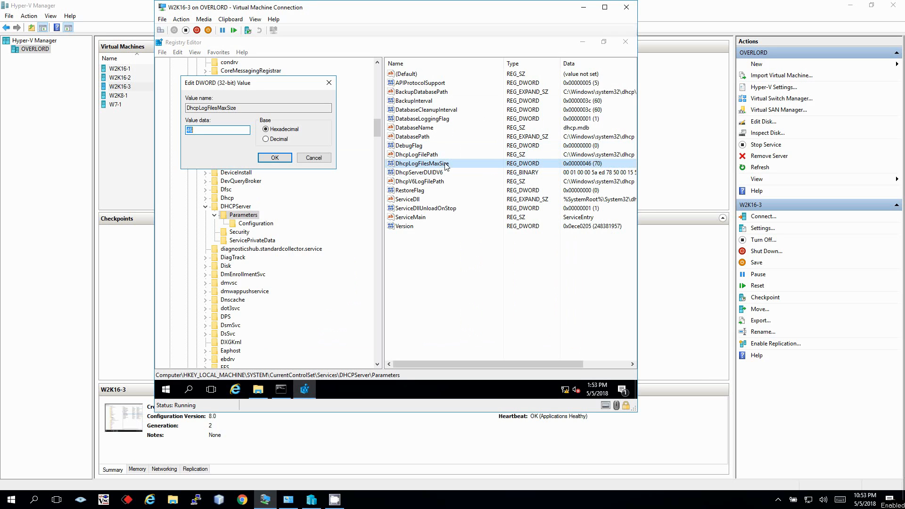
click(273, 138)
text(700)
click(274, 158)
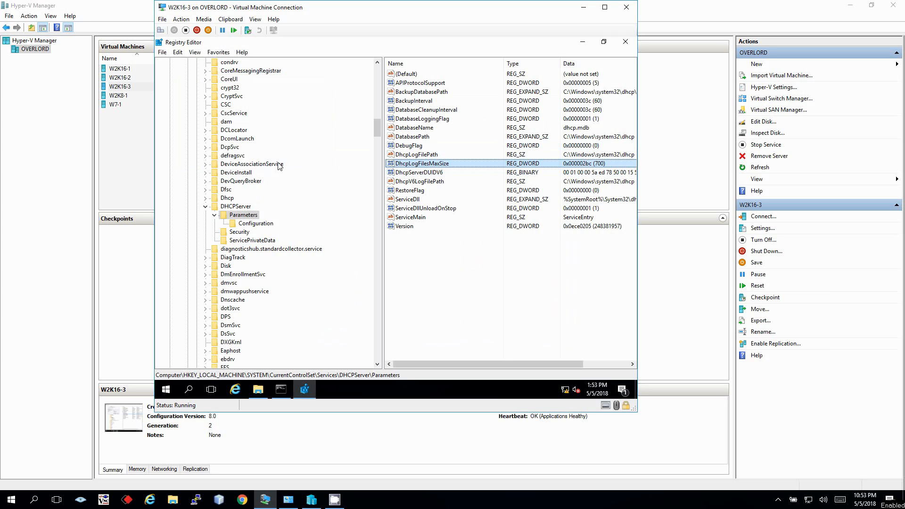
Change the DhcpLogFilesMaxSize registry value to decimal 350
double_click(605, 165)
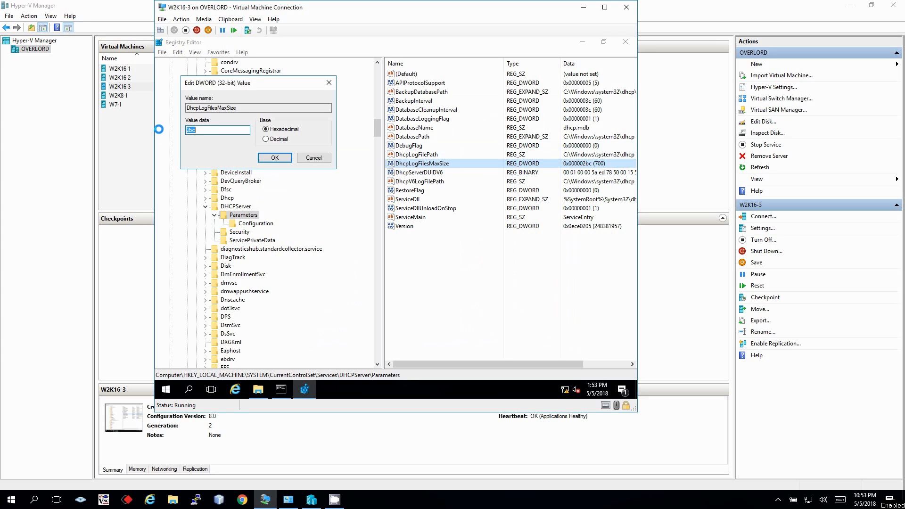
click(265, 139)
drag(242, 130, 137, 121)
text(350)
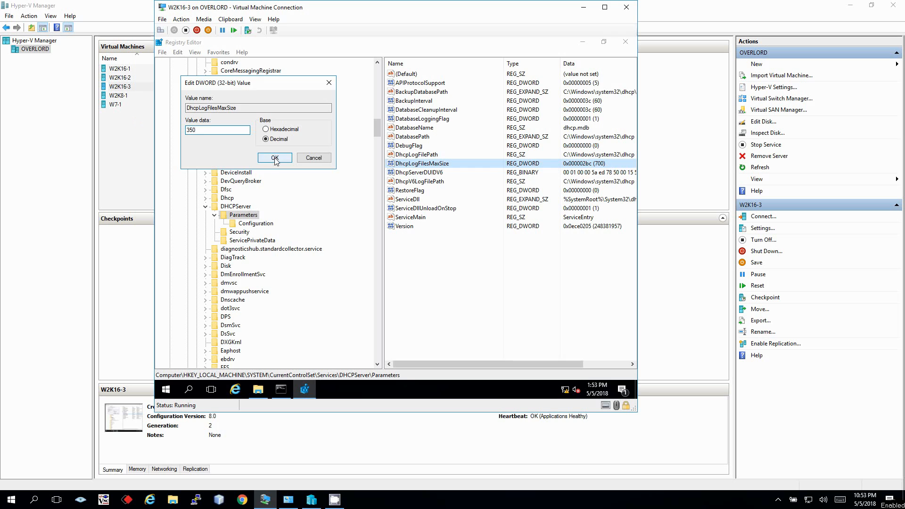
click(275, 158)
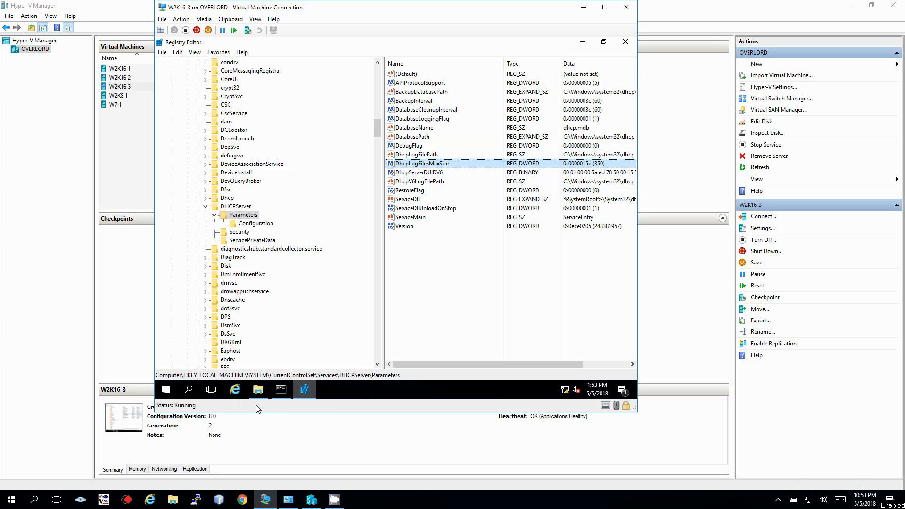
Open the DhcpSrvLog-Fri file from the dhcp folder, examine its event IDs, column header and log entries, and close both windows
click(258, 390)
click(385, 174)
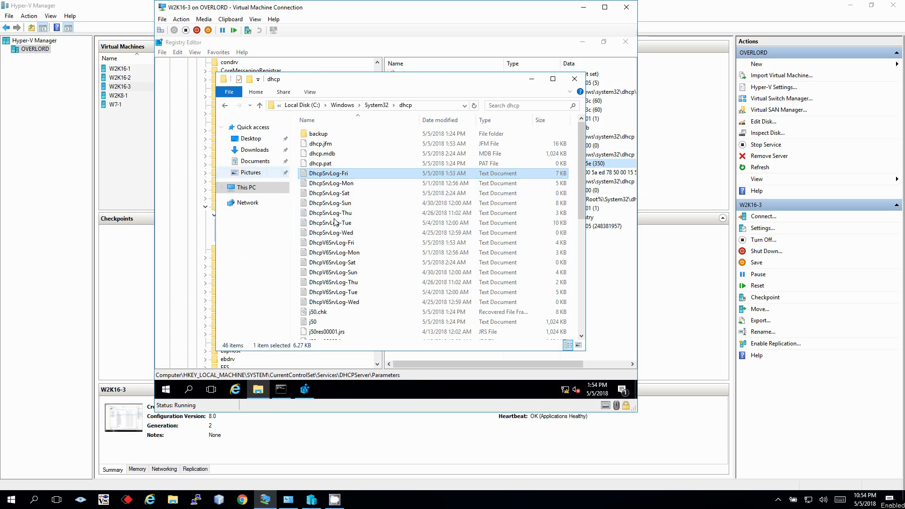
double_click(324, 174)
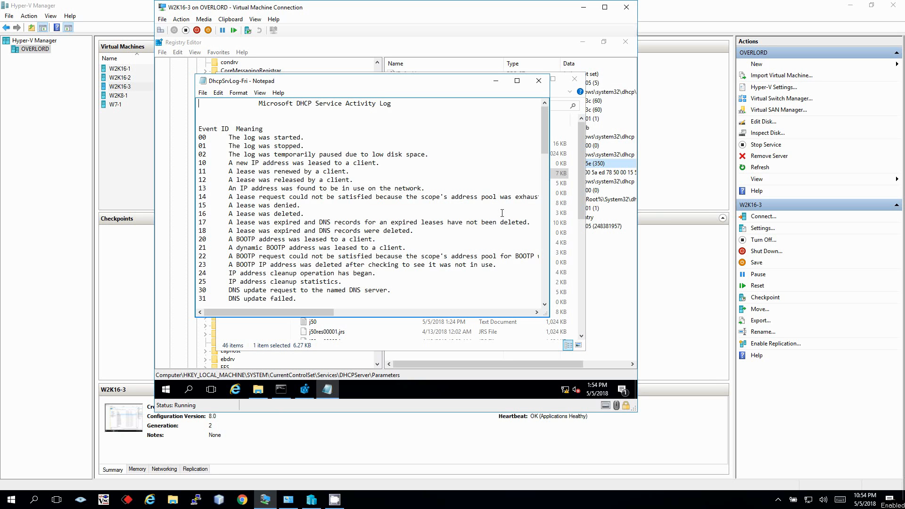
drag(545, 113, 556, 310)
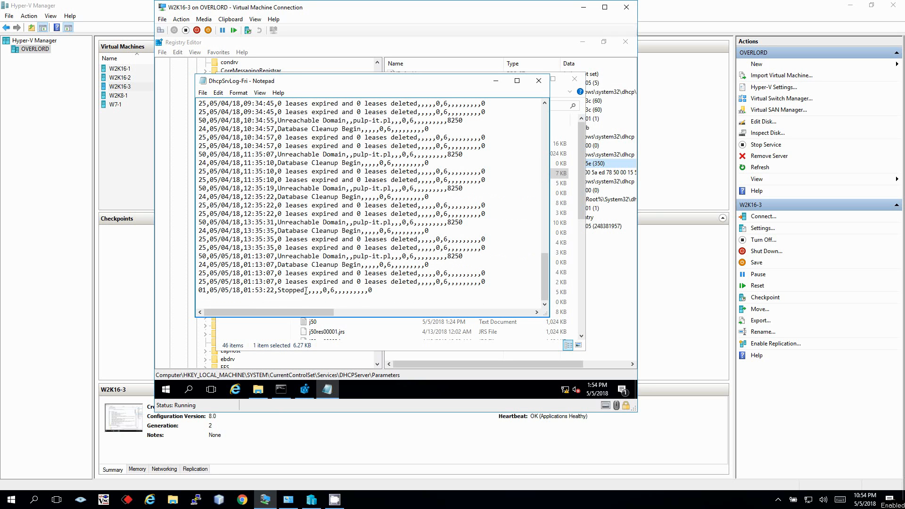
click(357, 298)
drag(545, 265, 541, 123)
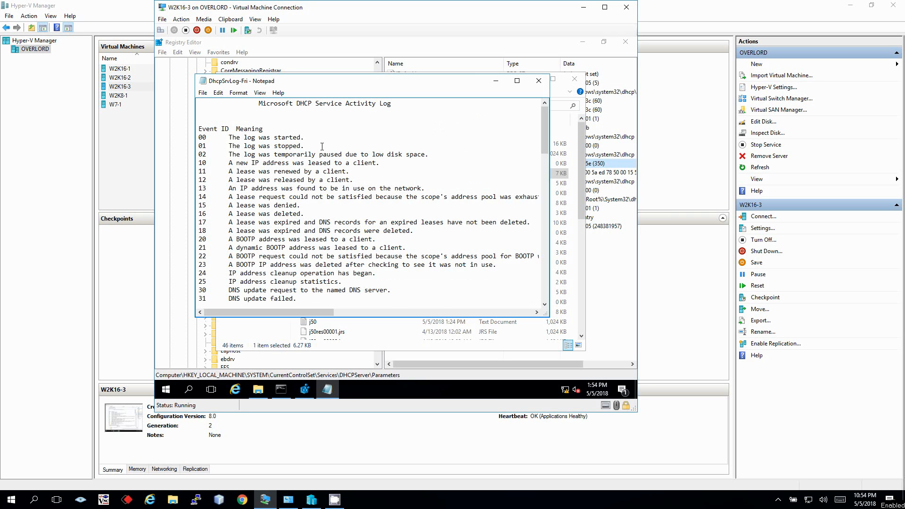
drag(545, 120, 544, 171)
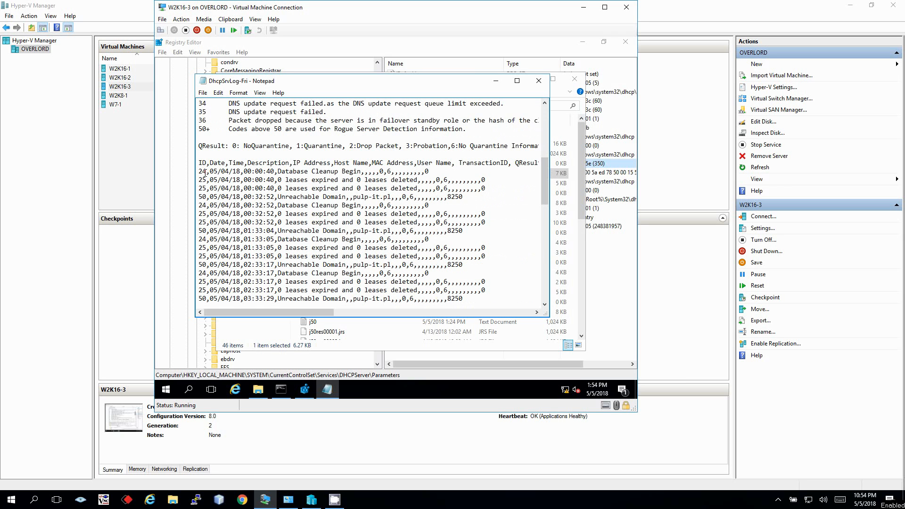
drag(198, 163, 524, 163)
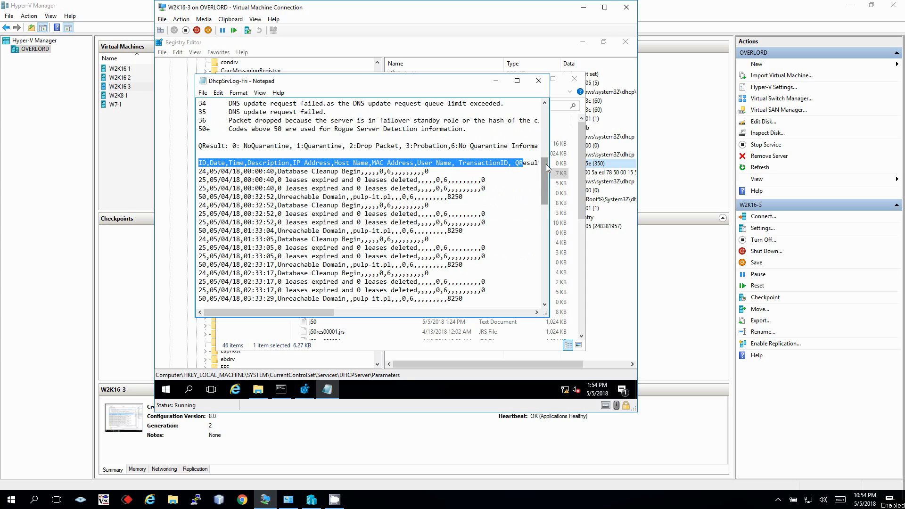
drag(546, 164, 545, 114)
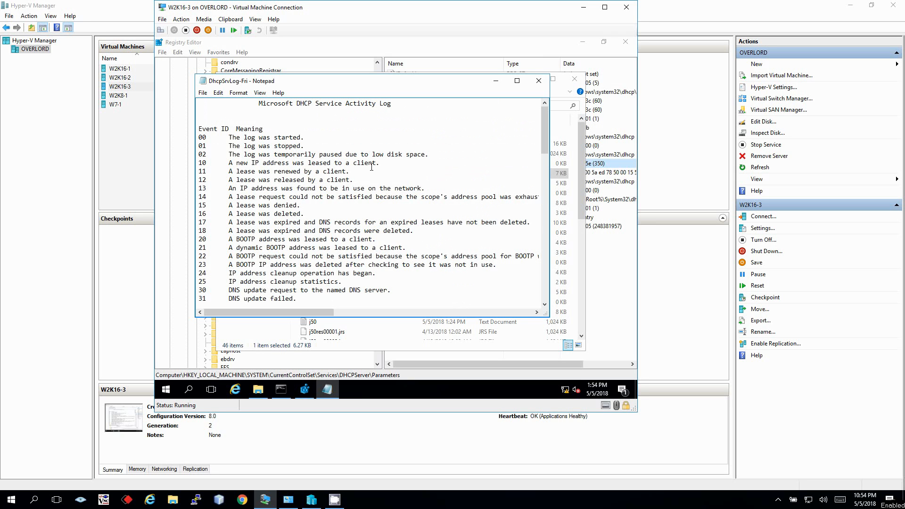
drag(544, 146, 549, 200)
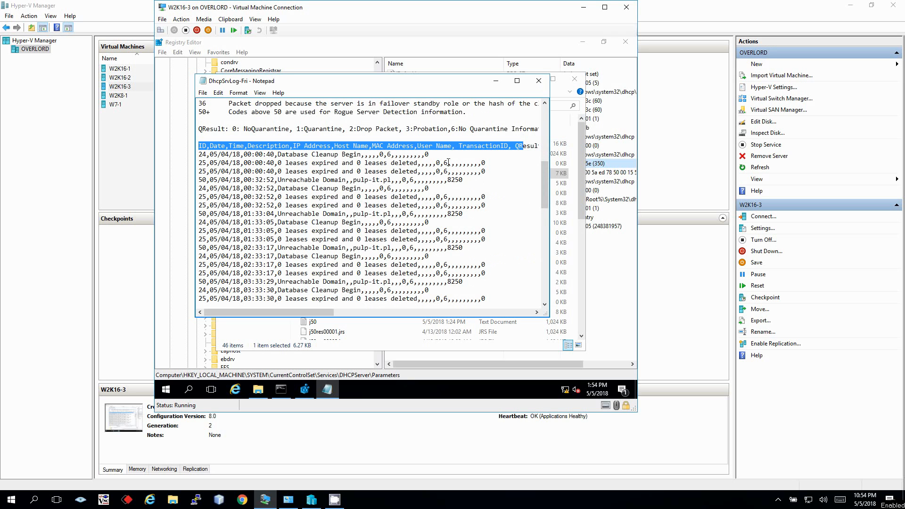
click(538, 85)
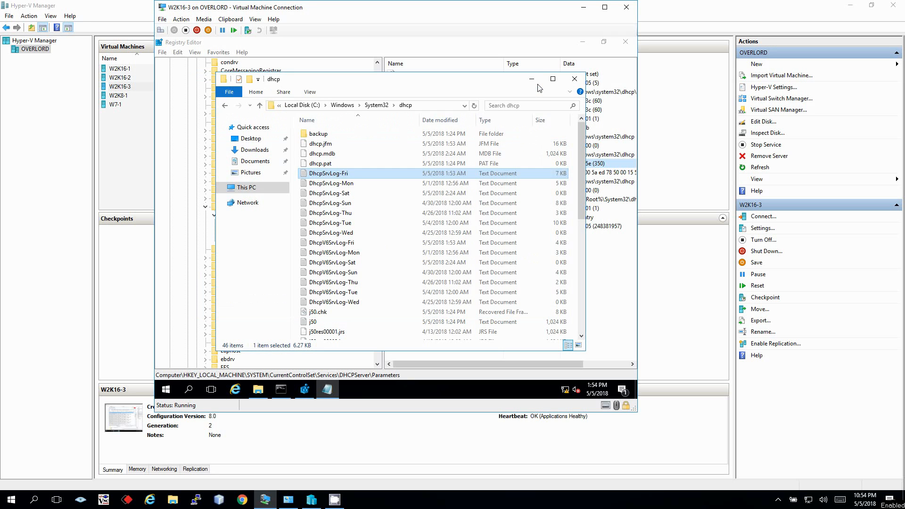
click(574, 78)
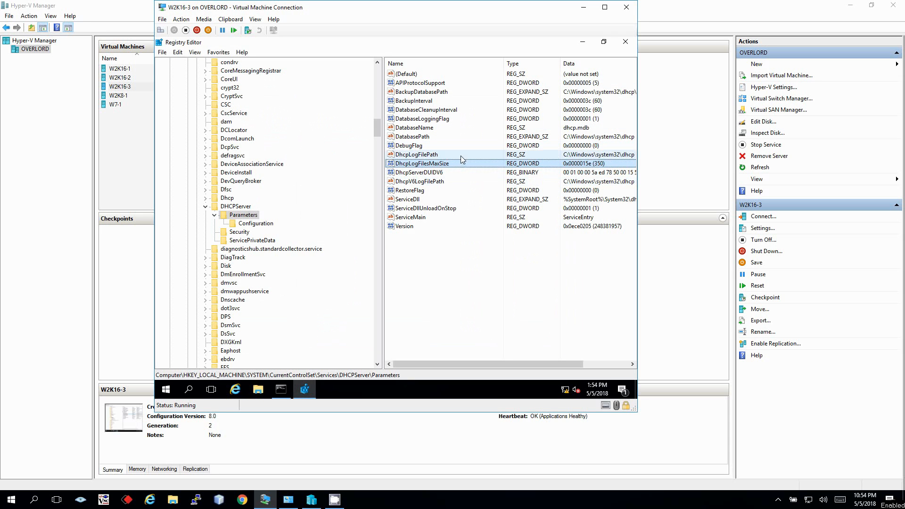
Examine the RestoreFlag and BackupDatabasePath values in the DHCPServer Parameters key
click(417, 191)
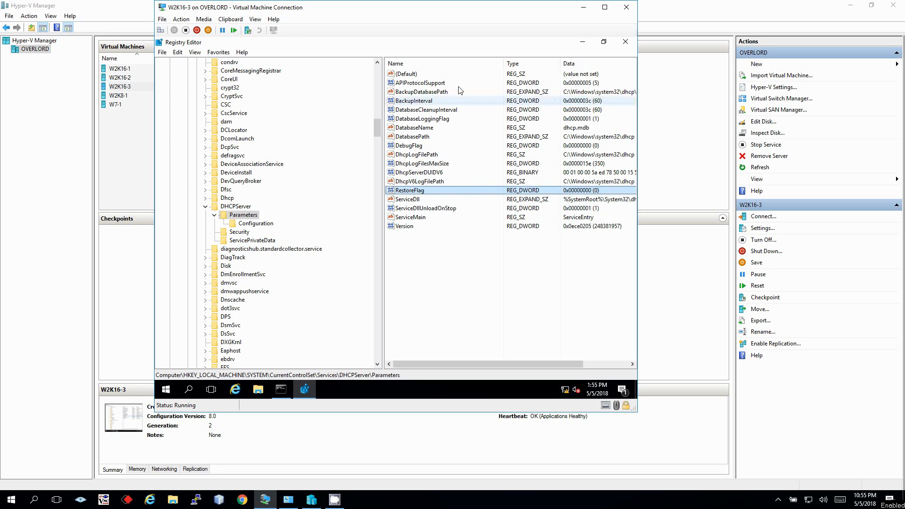
click(520, 94)
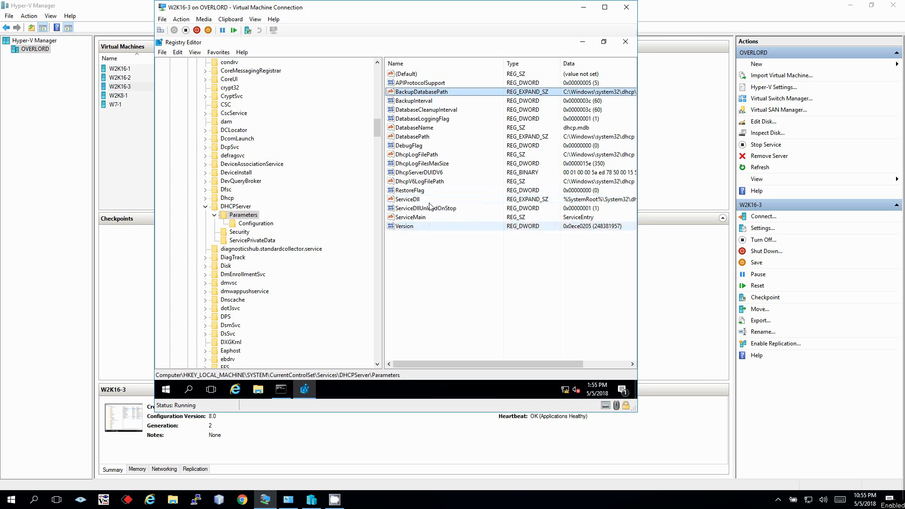
click(432, 235)
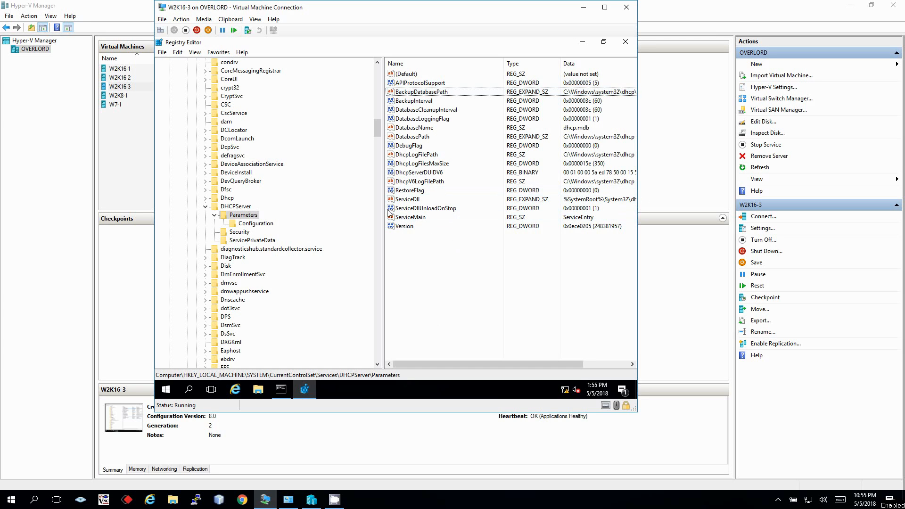
Collapse the Parameters and DHCPServer keys and close Registry Editor and the command prompt
click(214, 215)
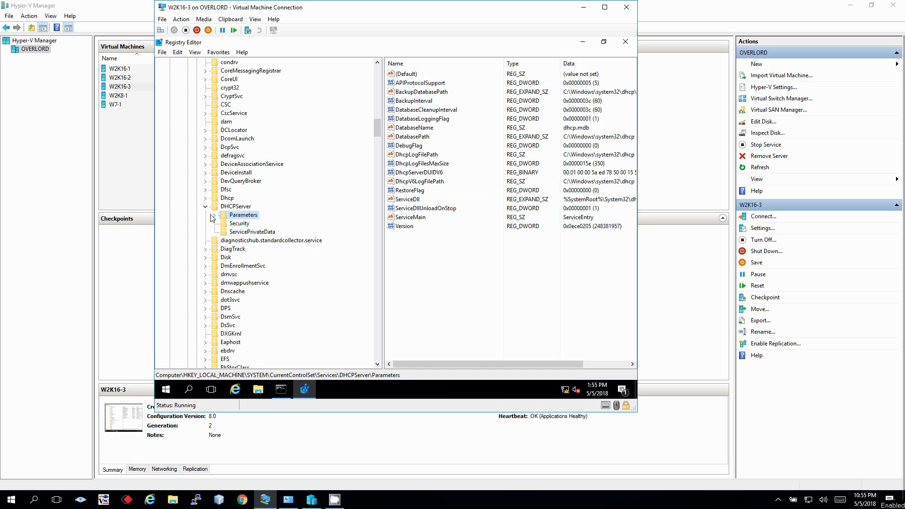
click(206, 207)
click(626, 42)
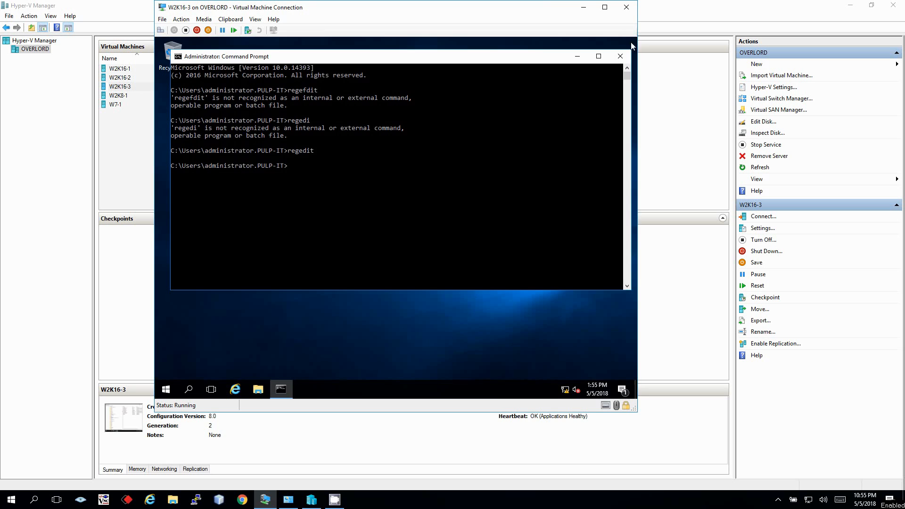
click(620, 57)
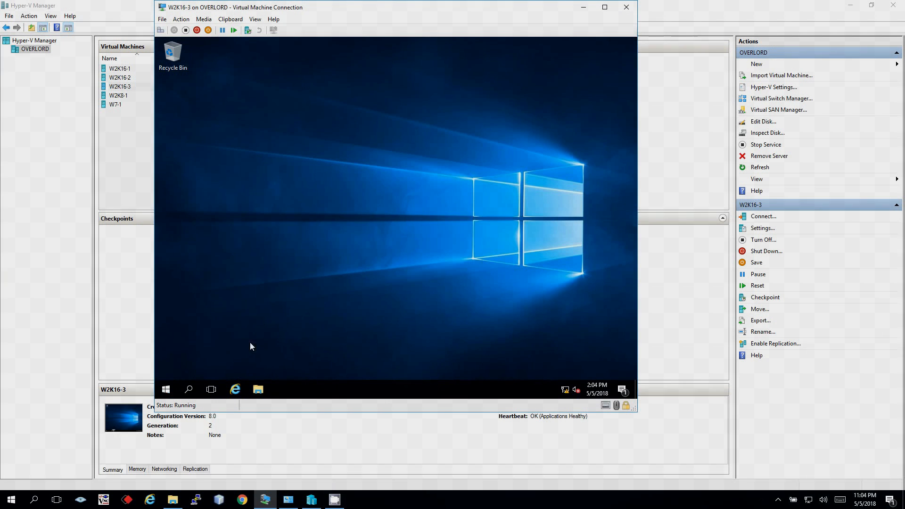
Open a new command prompt on W2K16-3
click(166, 389)
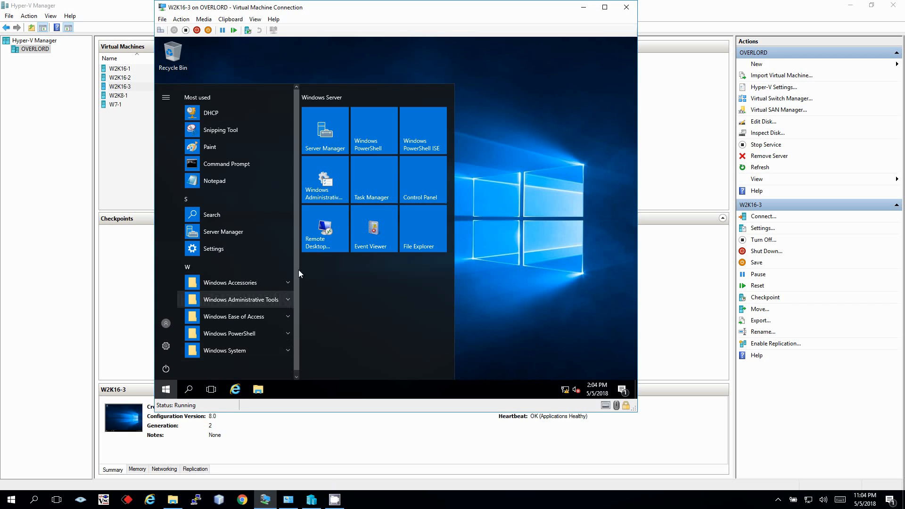
right_click(163, 389)
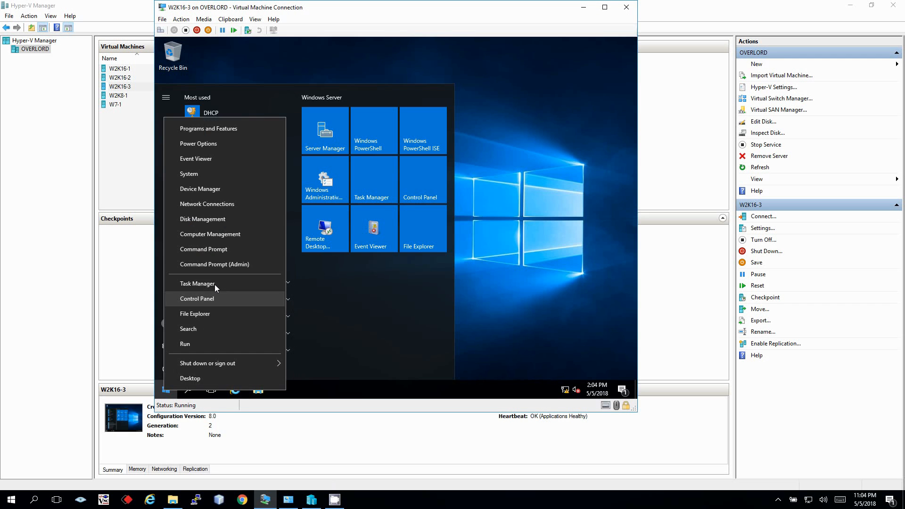
click(219, 250)
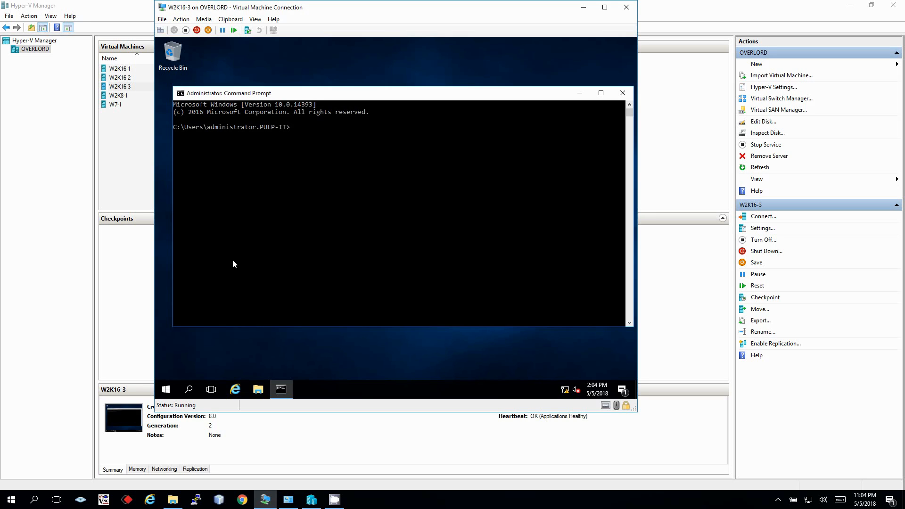
Start netsh, enter its dhcp context and list the commands available there
text(netsh)
key(Return)
text(dhcp)
key(Return)
text(?)
key(Return)
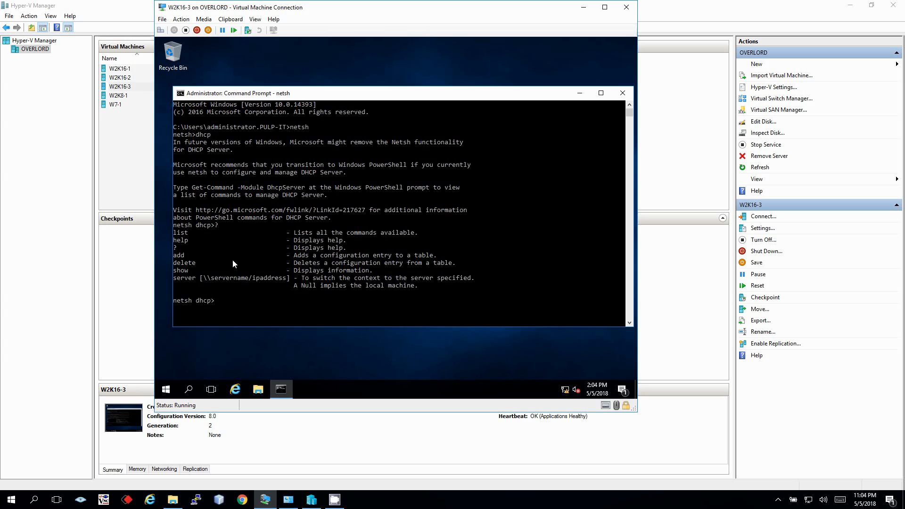
Switch to the local DHCP server context with server \\localhost and list its commands
text(server \\localhost)
key(Return)
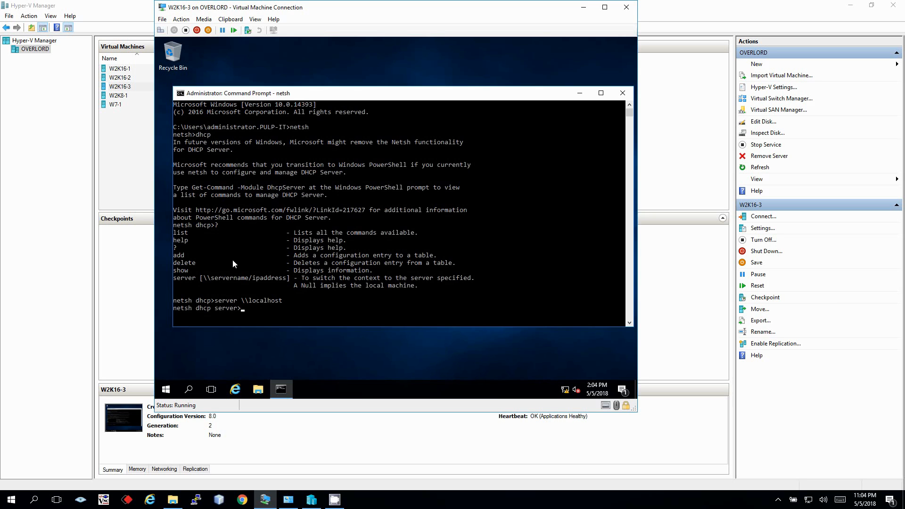
text(?)
key(Return)
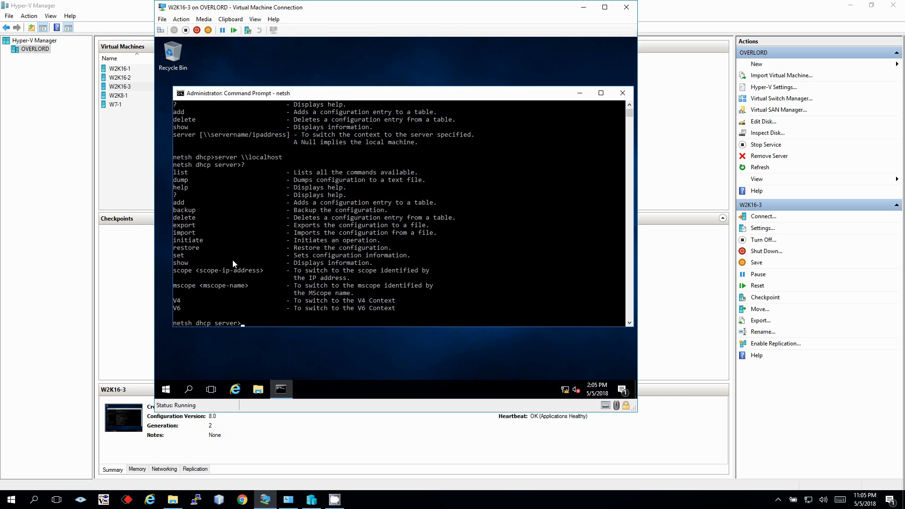
List the available show commands for the DHCP server and display its database properties with show dbproperties
text(show ?)
key(Return)
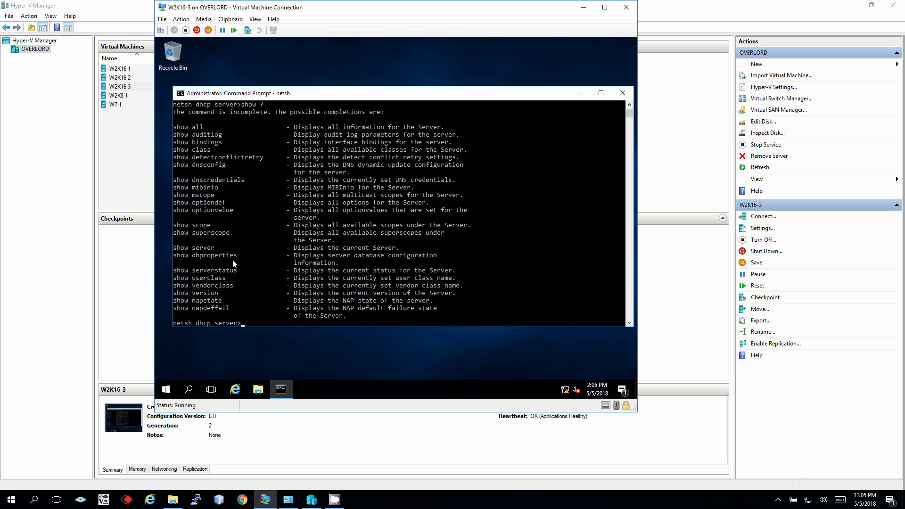
text(show dbproperties)
key(Return)
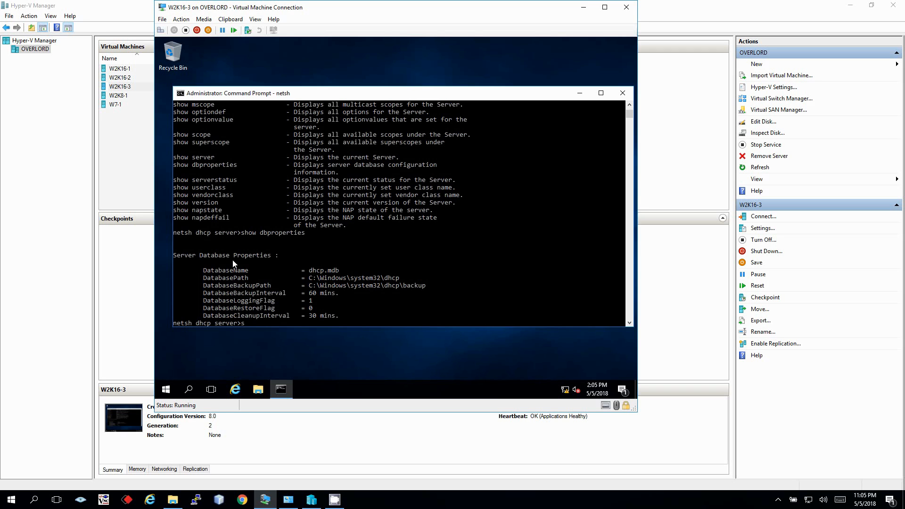
List the available set commands, check the databasecleanupinterval syntax and set the DHCP database cleanup interval to 60 minutes
text(set ?)
key(Return)
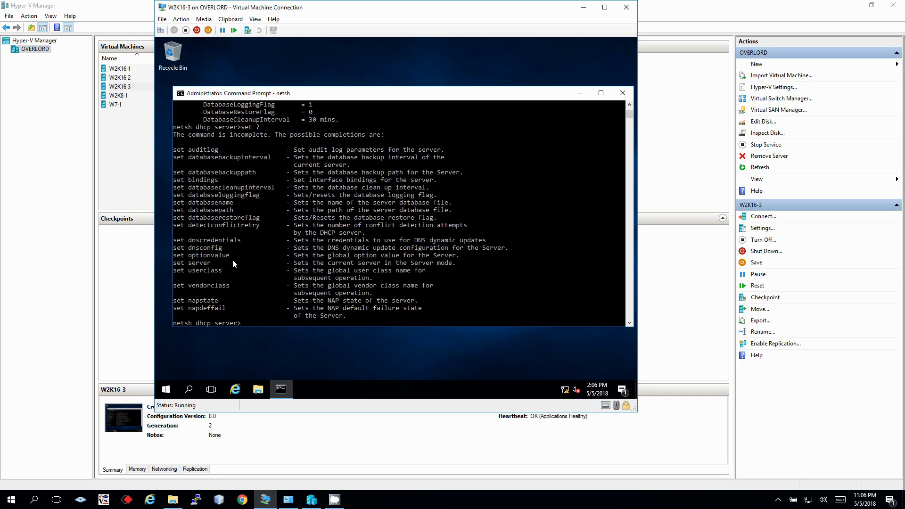
text(set databasecleanupinterval)
key(Return)
key(Up)
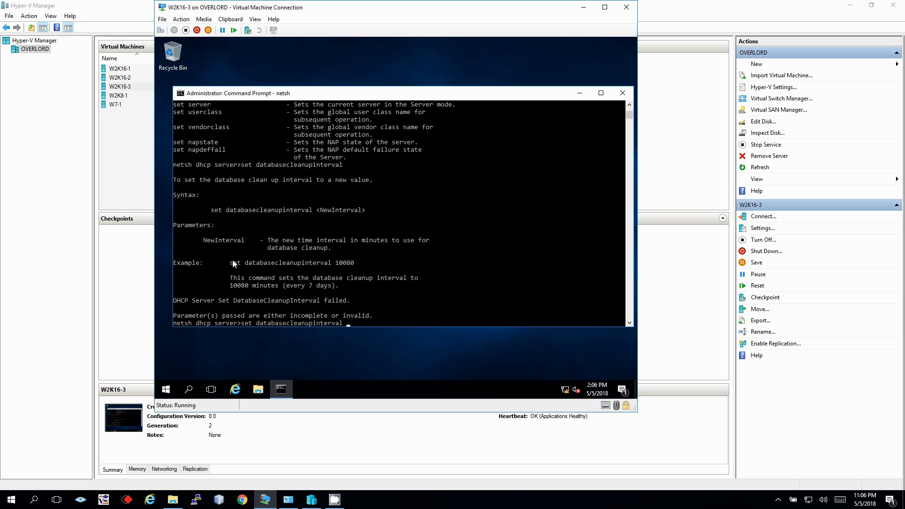
text(6)
text(0)
key(Return)
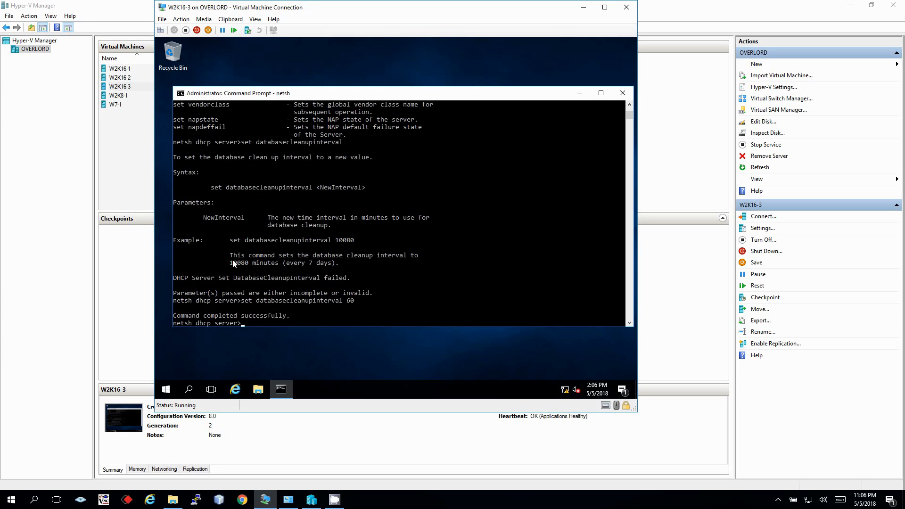
Run show dbproperties again to check the database settings and close the command prompt
key(Up)
key(Up)
key(Up)
key(Up)
key(Return)
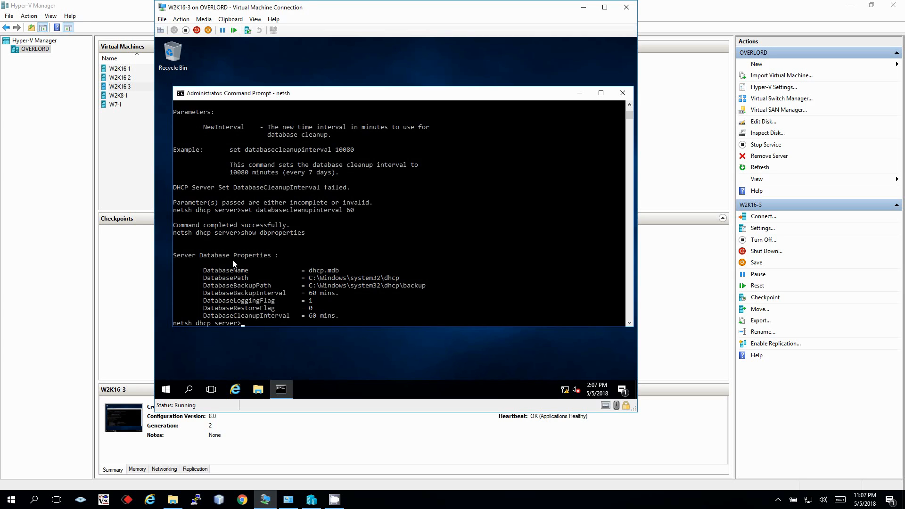
click(622, 92)
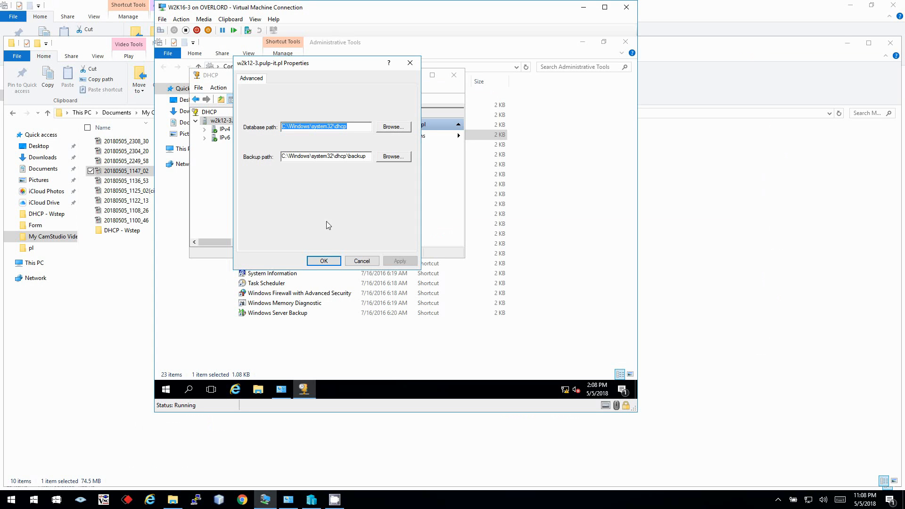
Examine the database and backup paths in the DHCP server's properties and close them without changes
drag(308, 63, 414, 98)
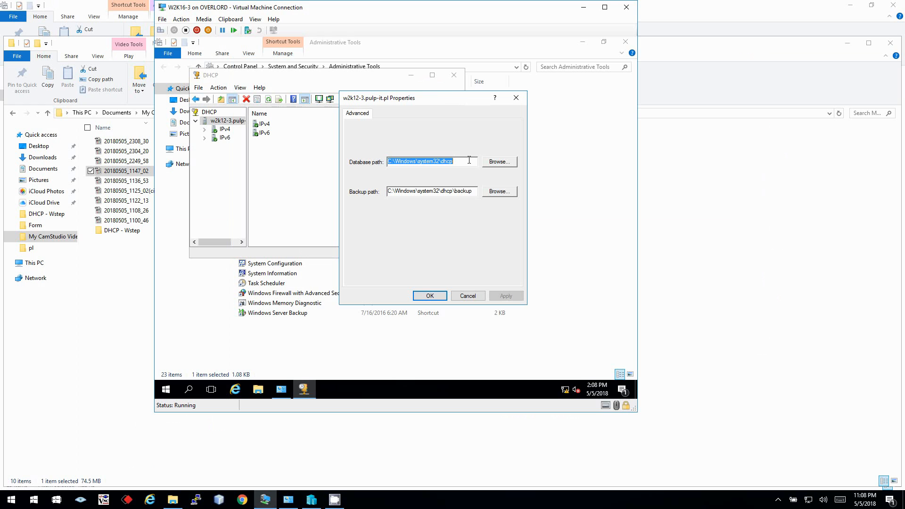
click(396, 165)
click(467, 296)
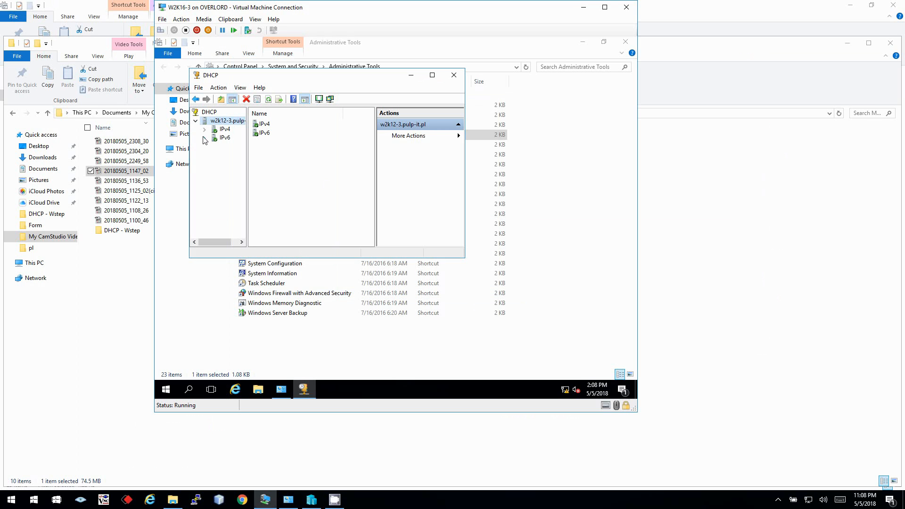
Expand the IPv4 node in the DHCP console, then maximize the console and widen its tree pane
double_click(219, 133)
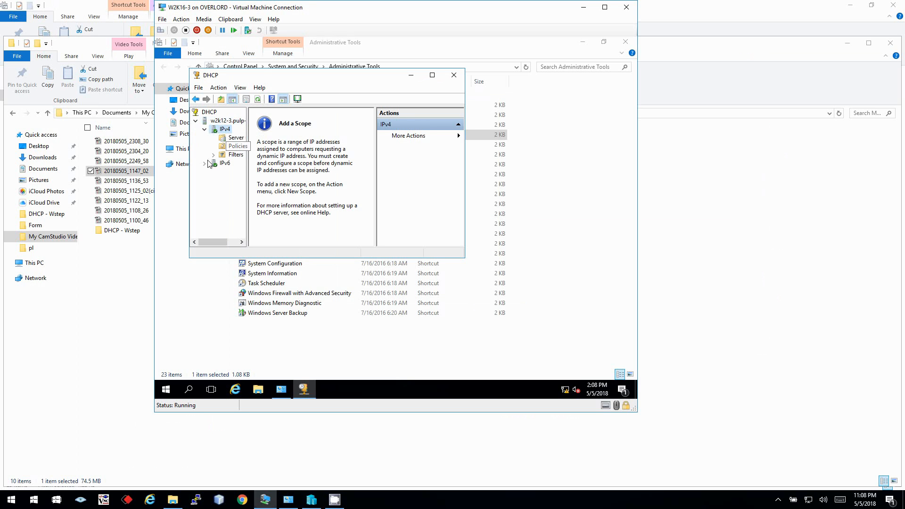
double_click(265, 76)
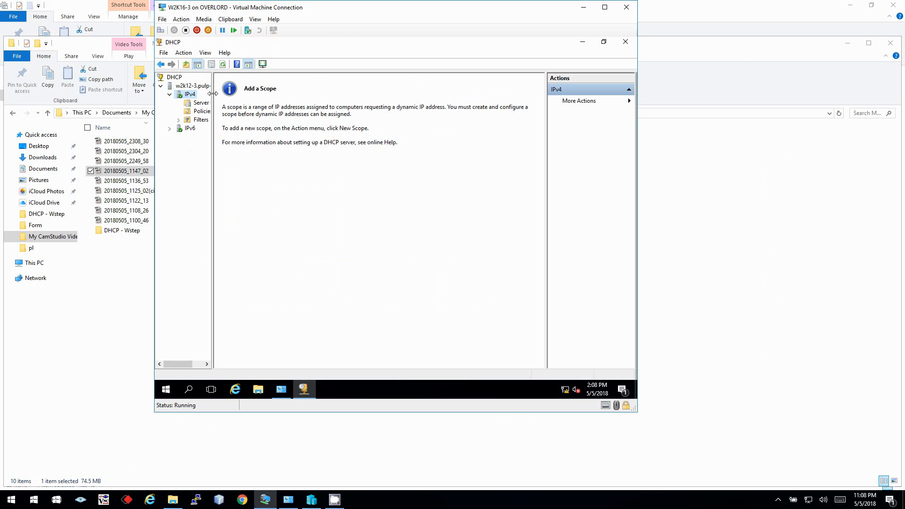
drag(213, 91, 317, 94)
Display the IPv4 server statistics and examine the Discovers, Offers, Acks, Nacks, Declines and Releases counters
right_click(190, 98)
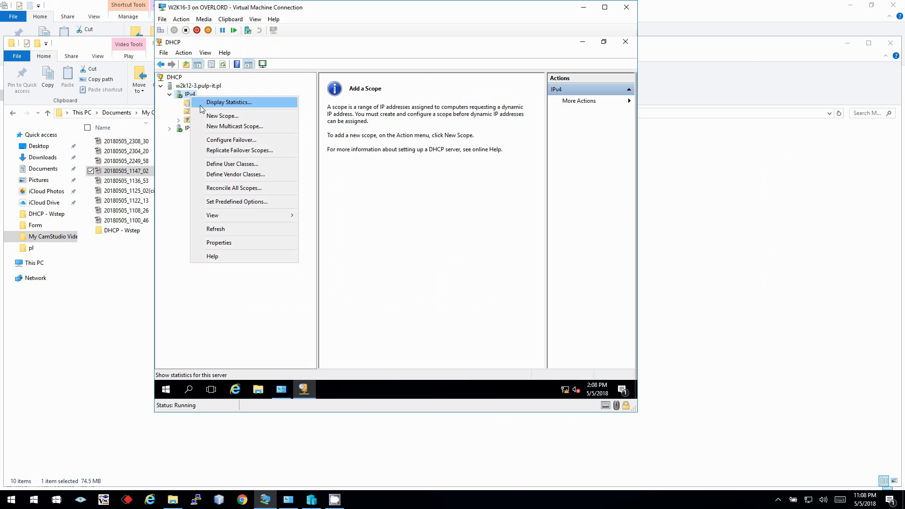
click(273, 102)
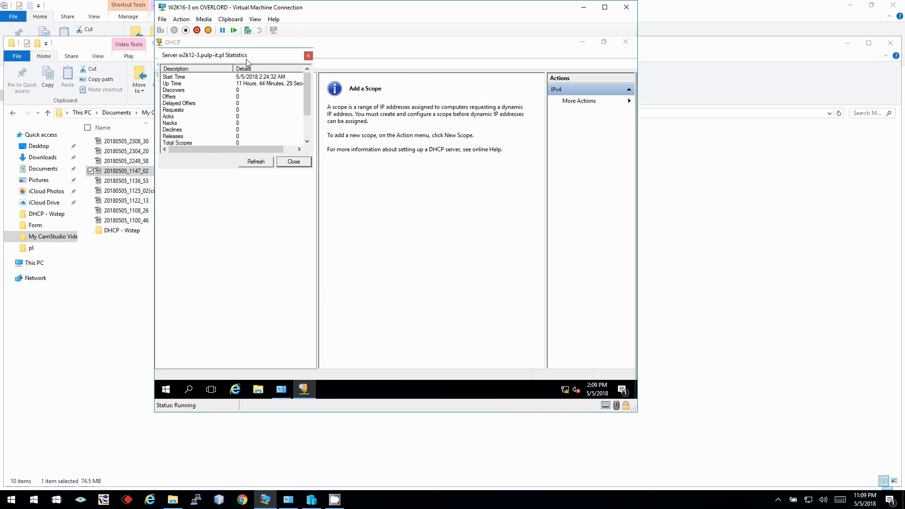
drag(246, 59, 333, 90)
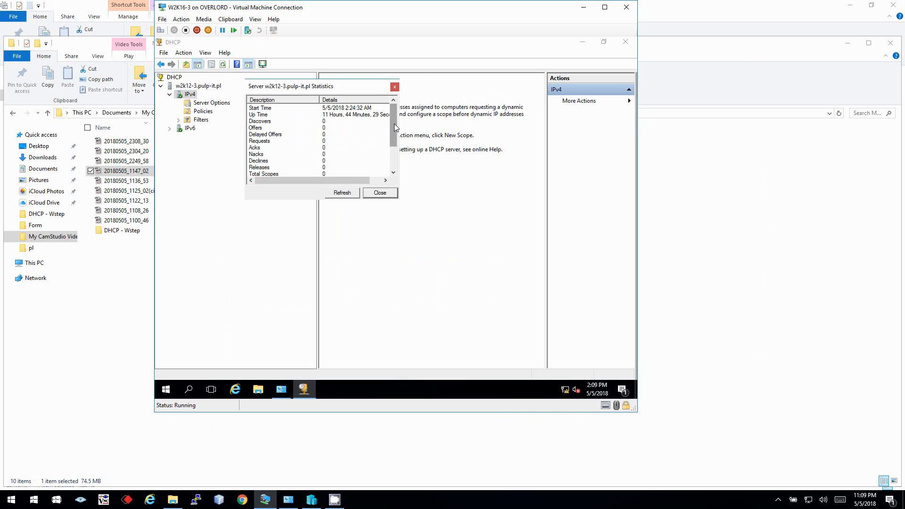
drag(395, 127, 395, 151)
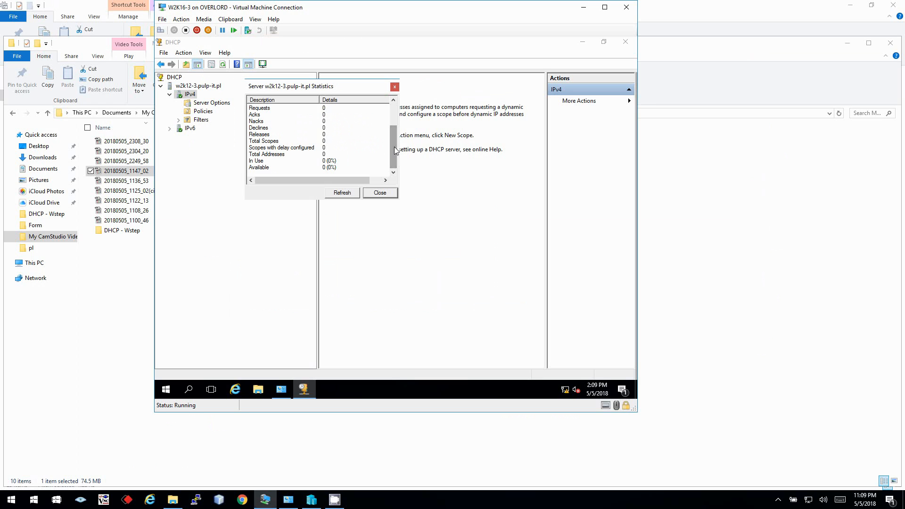
drag(395, 150, 395, 130)
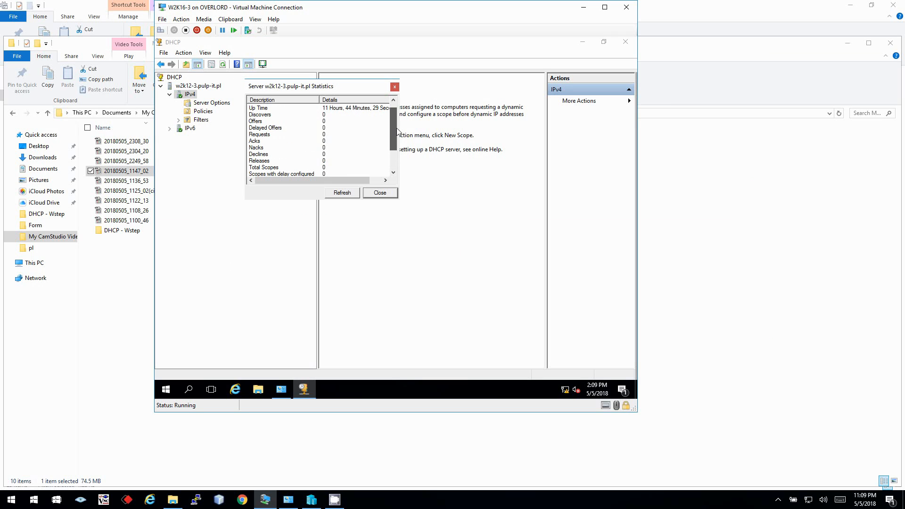
click(271, 115)
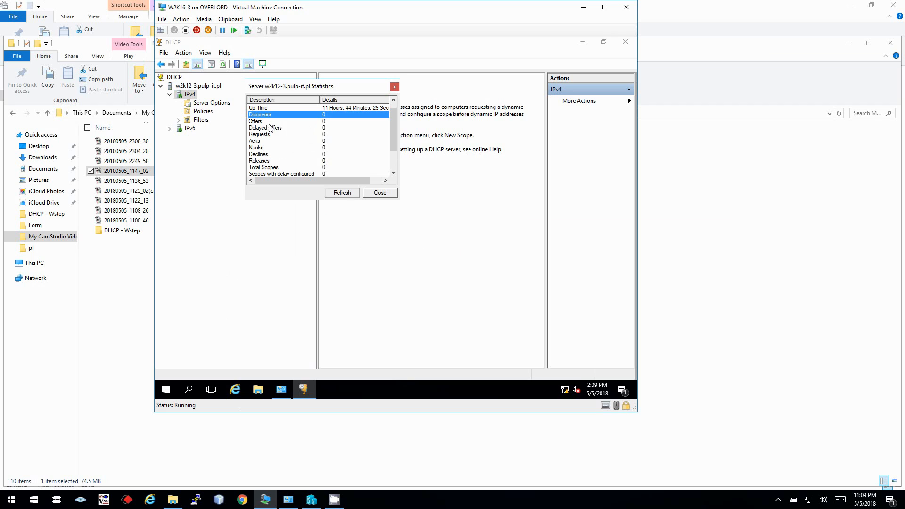
click(259, 122)
click(264, 141)
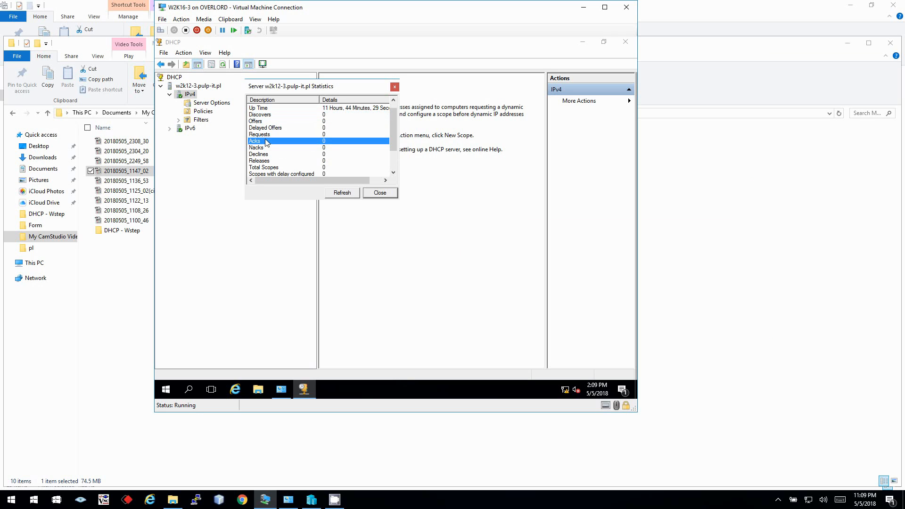
click(265, 148)
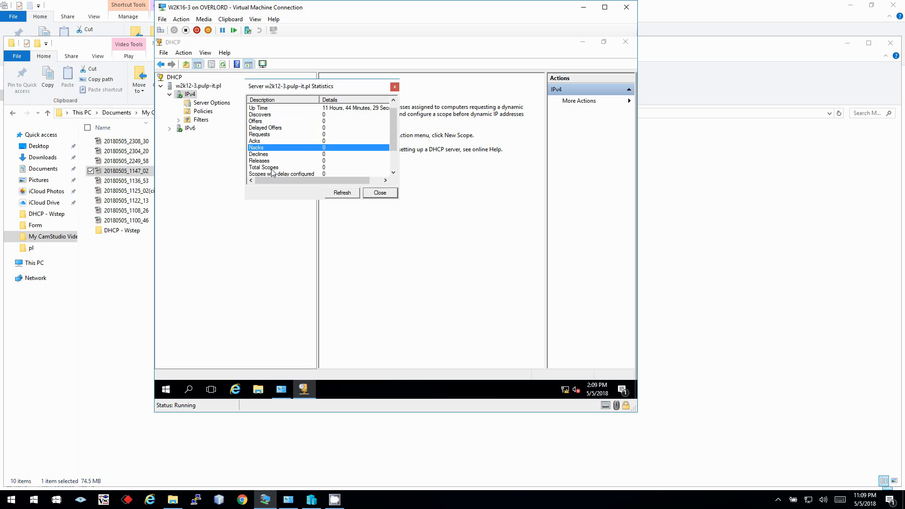
click(261, 154)
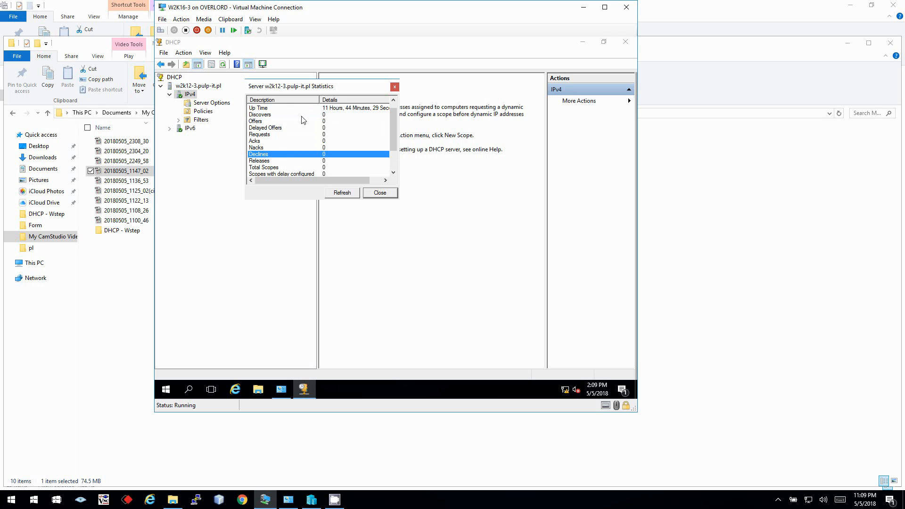
click(264, 161)
Examine the Total Addresses, In Use and Available rows of the server statistics and close the statistics
click(393, 162)
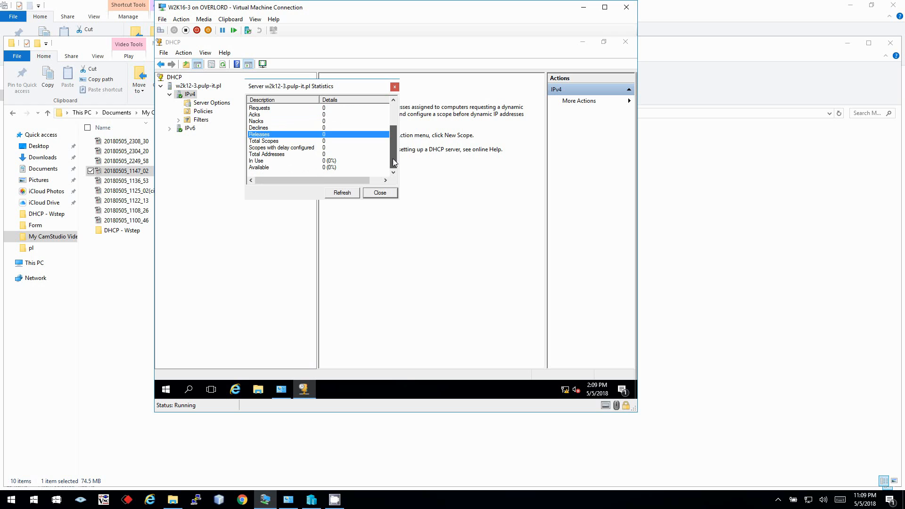
drag(392, 159, 393, 164)
click(267, 155)
click(267, 162)
click(268, 155)
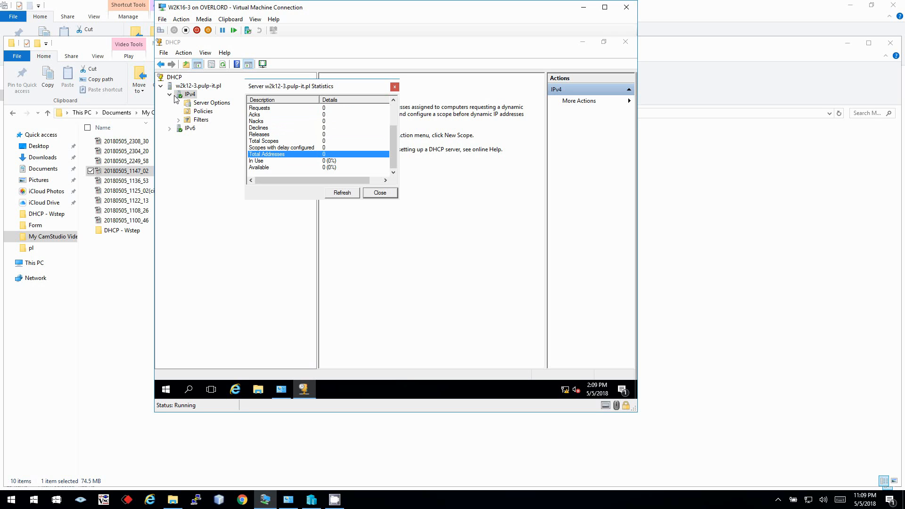
click(259, 168)
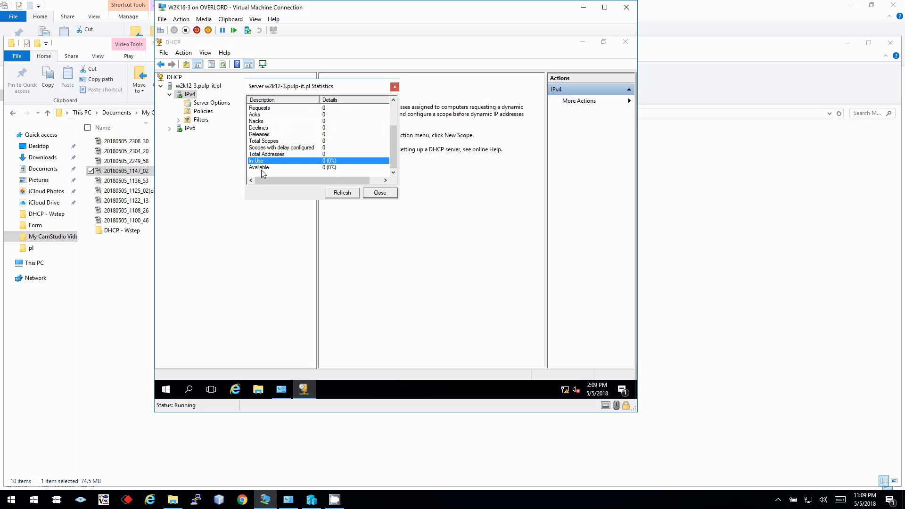
click(387, 193)
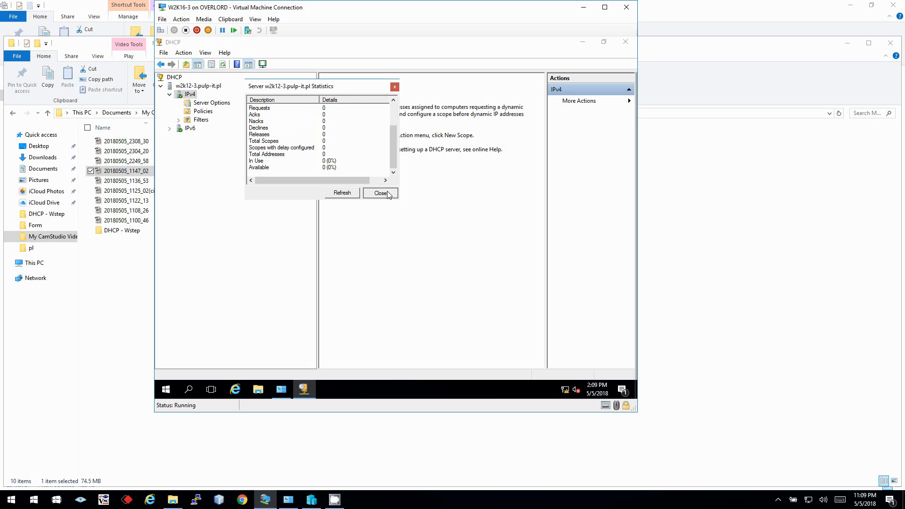
Run Reconcile All Scopes on the IPv4 node to verify the database against the registry, and close the dialog
right_click(187, 96)
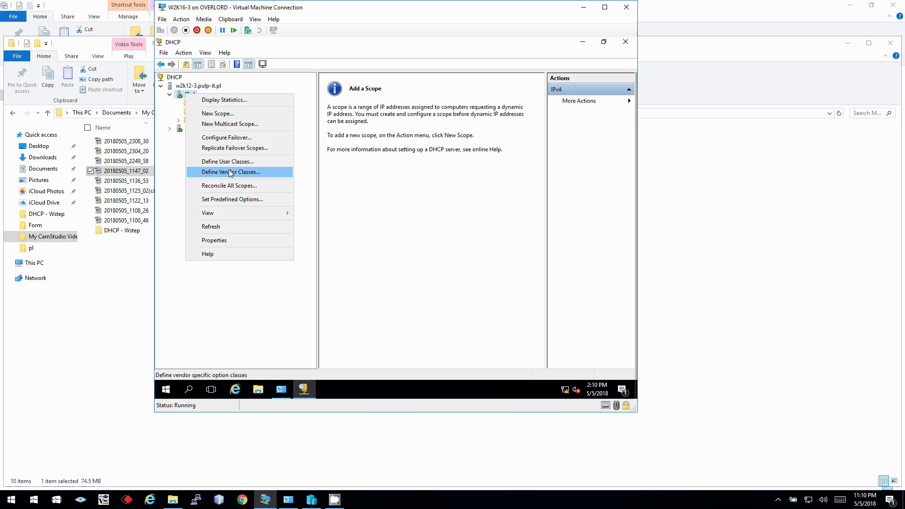
click(253, 185)
click(271, 216)
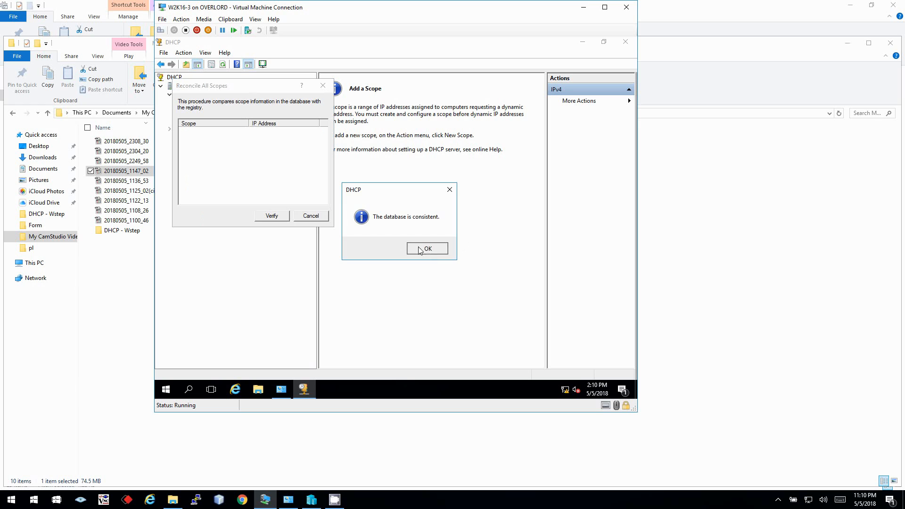
click(419, 250)
click(313, 217)
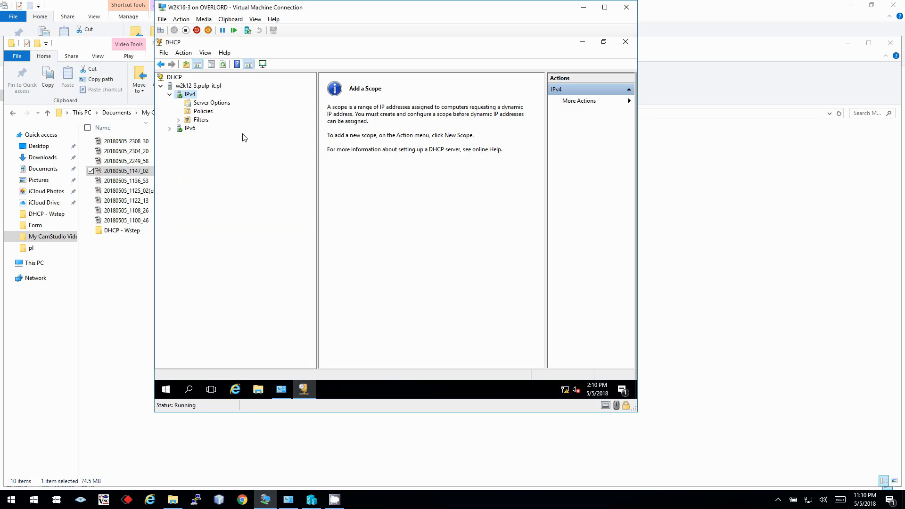
Open the IPv4 properties, go through the audit logging and automatic statistics update options, and display the DNS settings
right_click(193, 94)
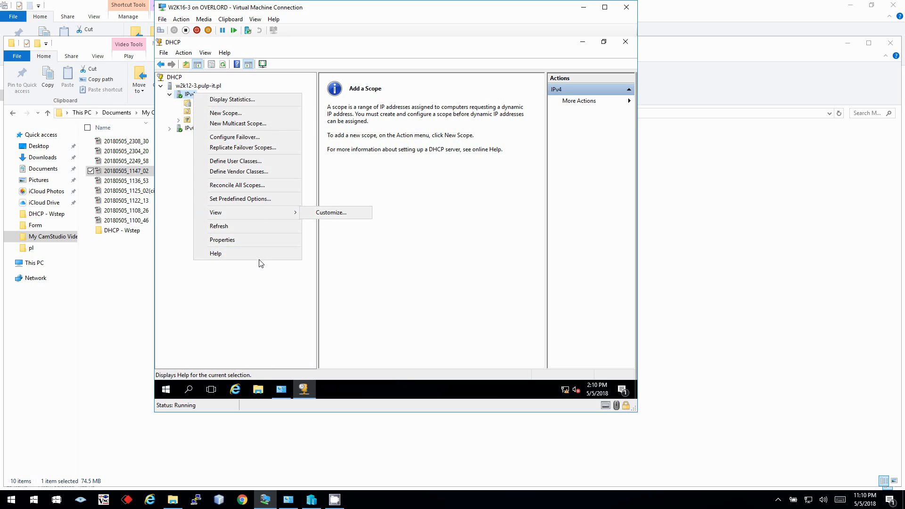
click(245, 240)
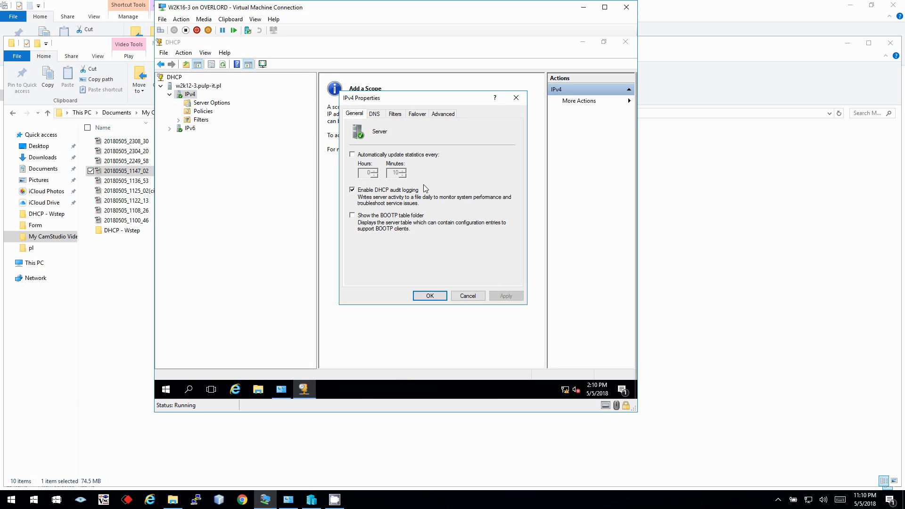
click(481, 190)
click(407, 154)
click(376, 114)
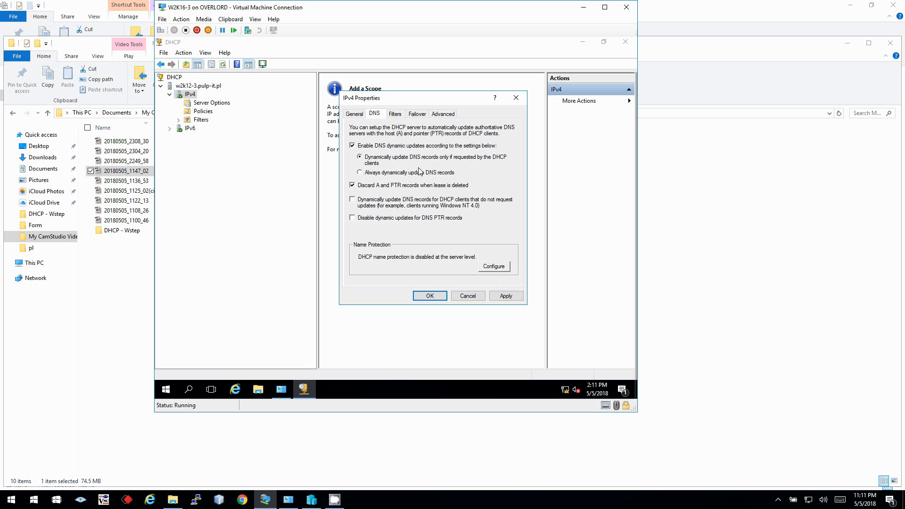
Examine the IPv4 server's name protection, MAC filter, failover and advanced properties without changing them
click(497, 267)
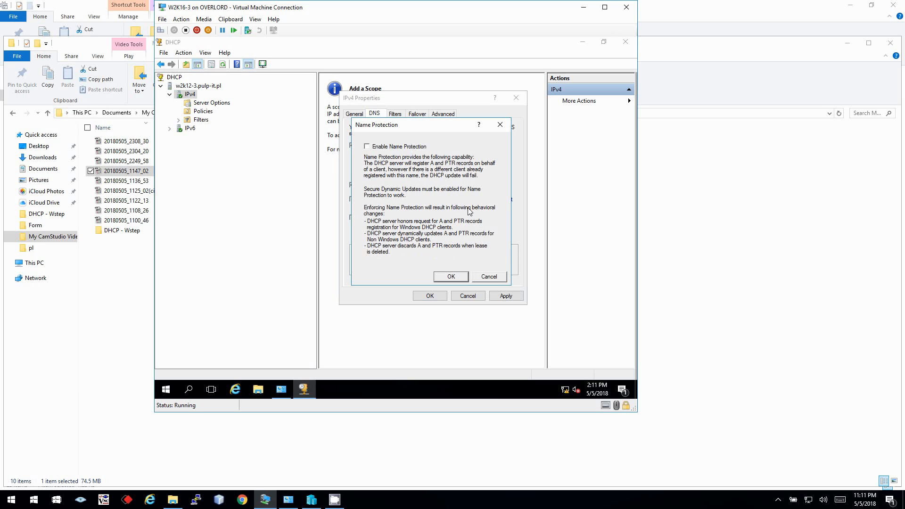
click(495, 278)
click(396, 114)
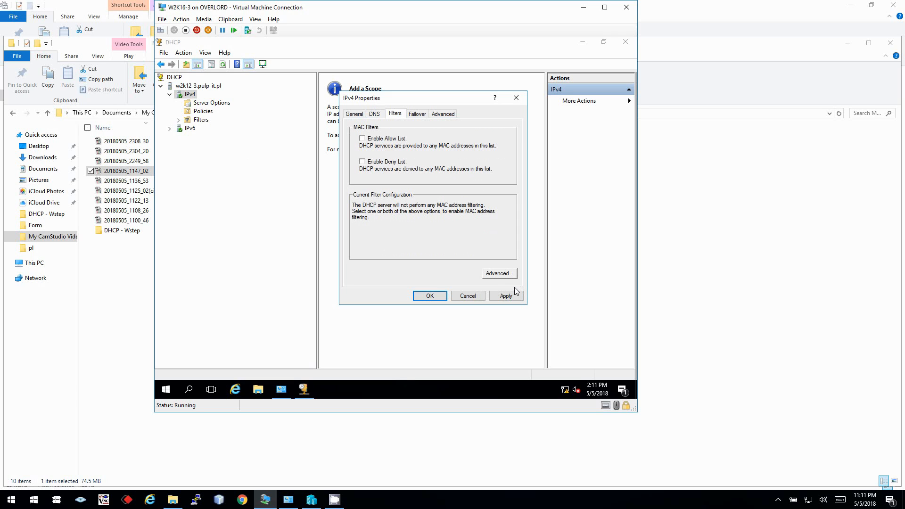
click(417, 114)
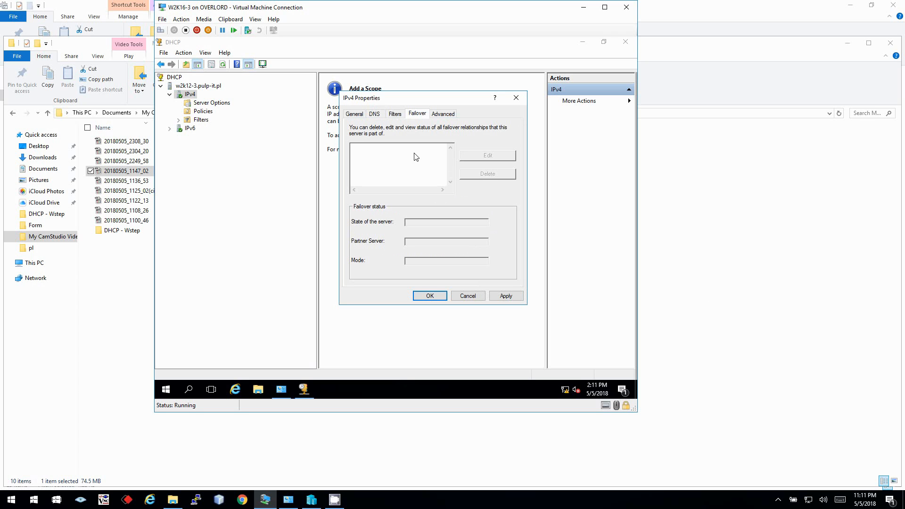
click(452, 115)
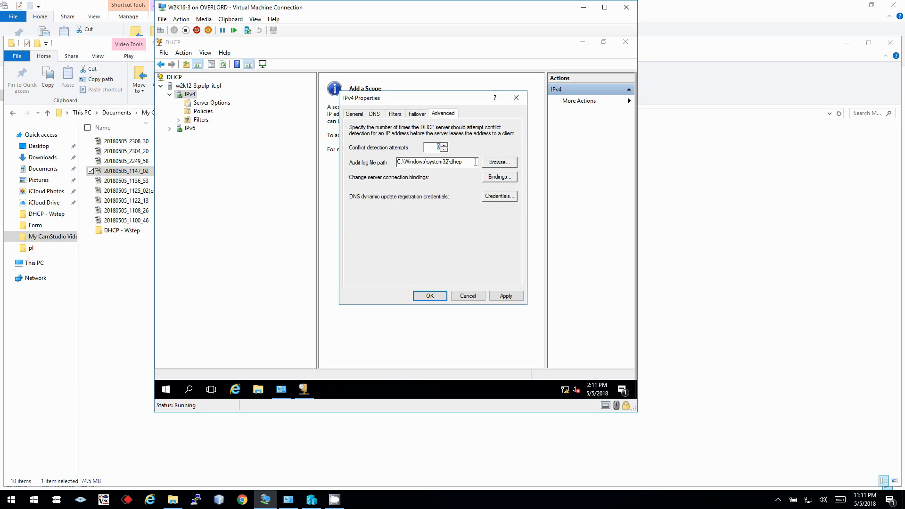
Set the IPv4 server's conflict detection attempts to 1
click(444, 145)
click(443, 150)
click(444, 145)
click(444, 146)
click(443, 150)
click(442, 145)
click(443, 150)
Examine the server connection bindings, the audit log file path and the DNS dynamic update credentials
click(502, 179)
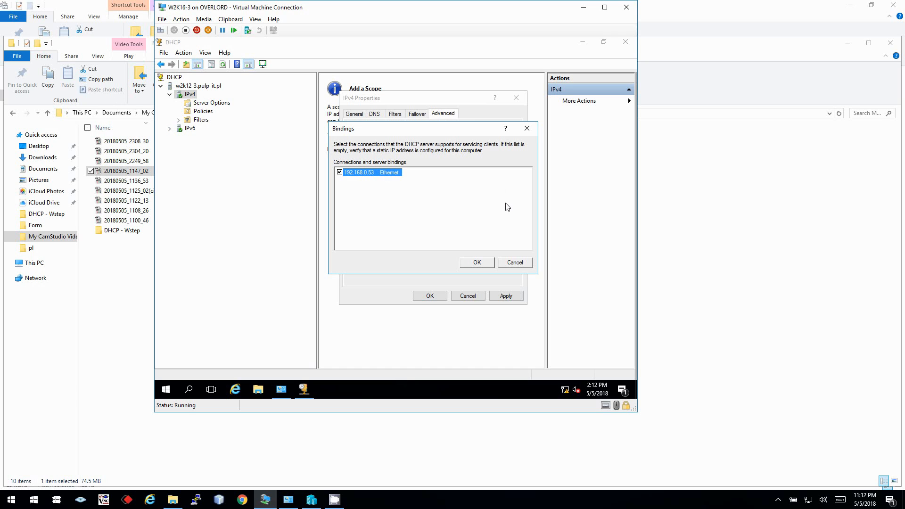
click(516, 263)
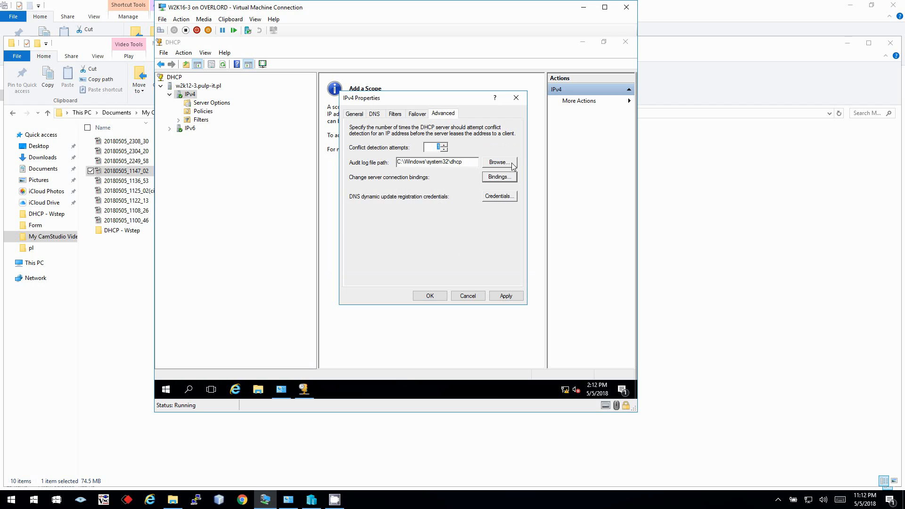
drag(473, 162, 397, 162)
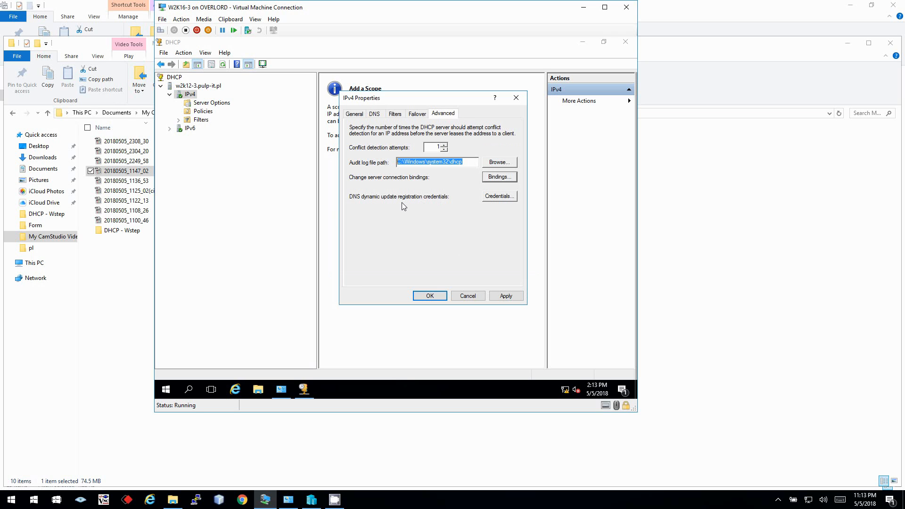
click(499, 197)
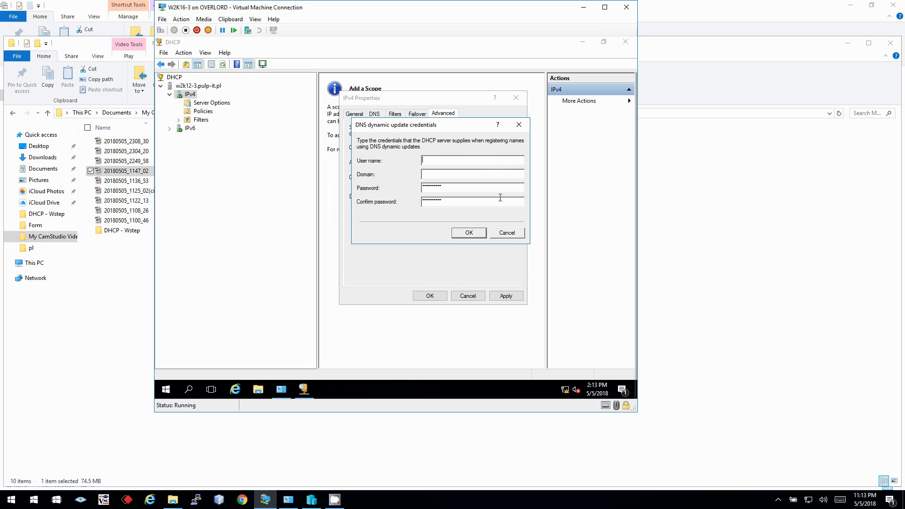
click(454, 163)
click(504, 233)
Make the server always update DNS records dynamically, including for DHCP clients that do not request updates
click(373, 115)
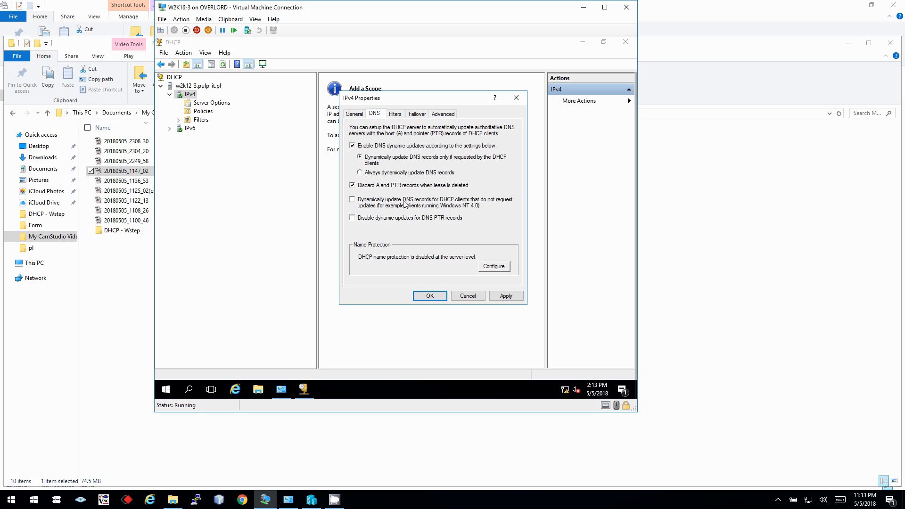
click(362, 206)
click(414, 173)
Check the DNS dynamic update credentials form again and close it without entering anything
click(434, 113)
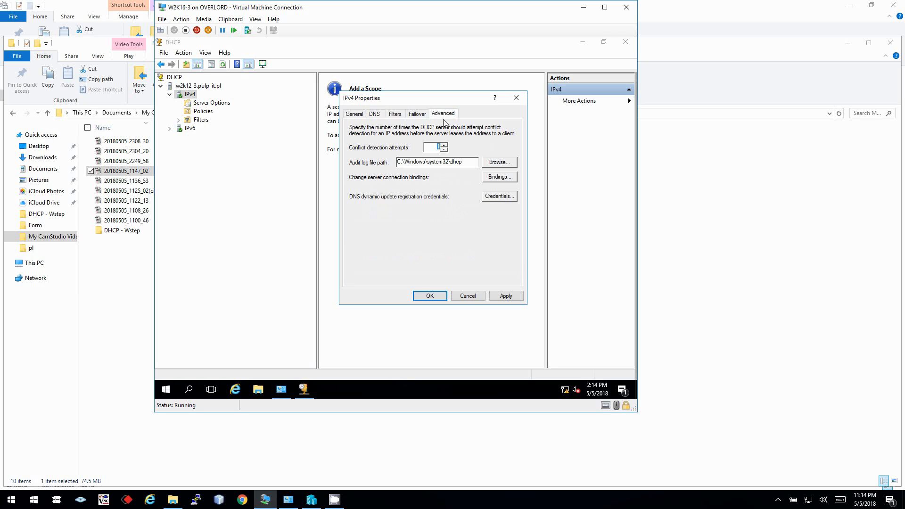
click(496, 198)
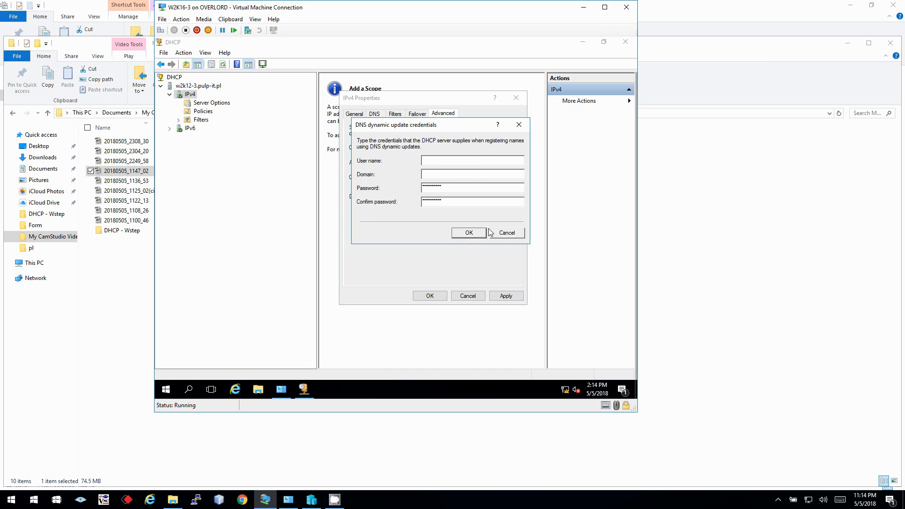
click(509, 233)
Restore DNS updates to only when requested by DHCP clients, disable updates for non-requesting clients, and cancel the IPv4 properties
click(375, 114)
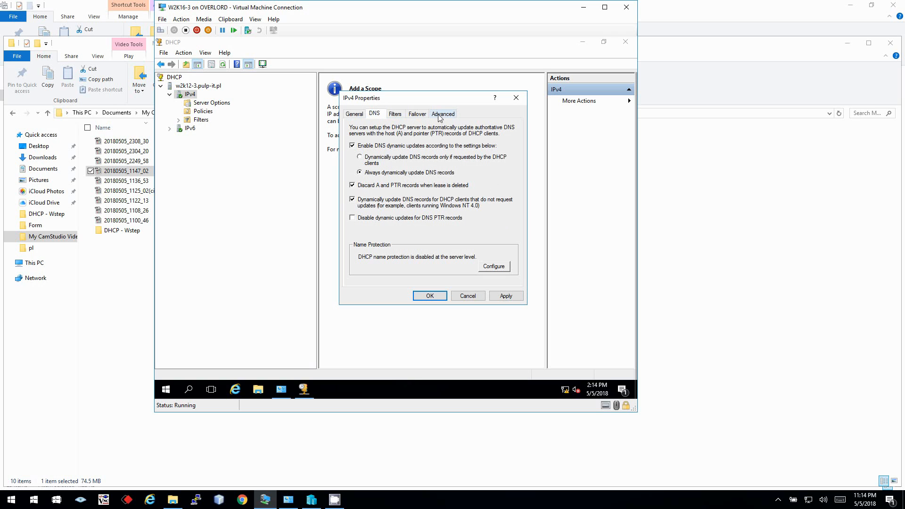
click(395, 155)
click(382, 199)
click(466, 296)
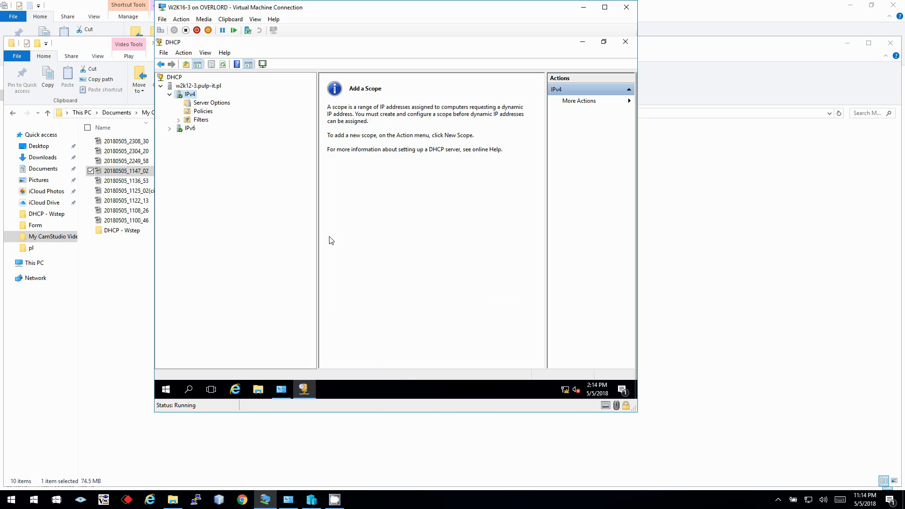
Close Server Manager and return to the DHCP console
right_click(190, 96)
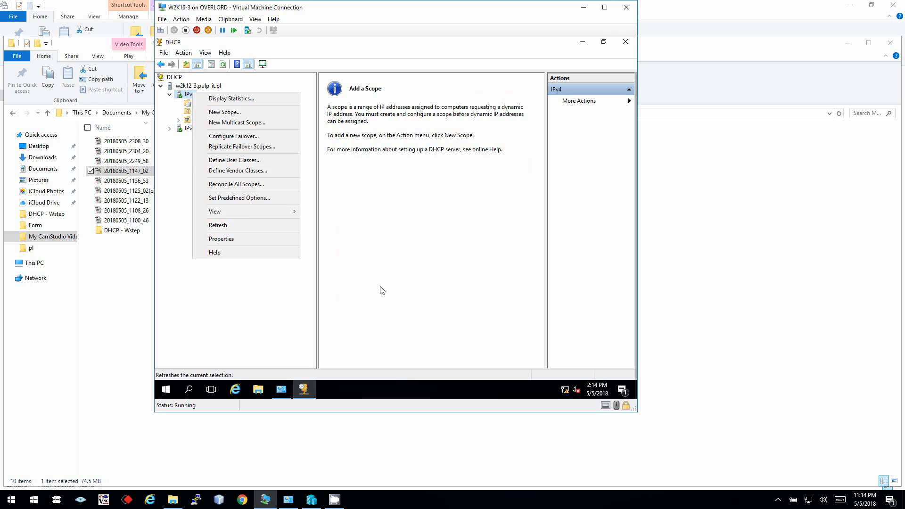
click(384, 300)
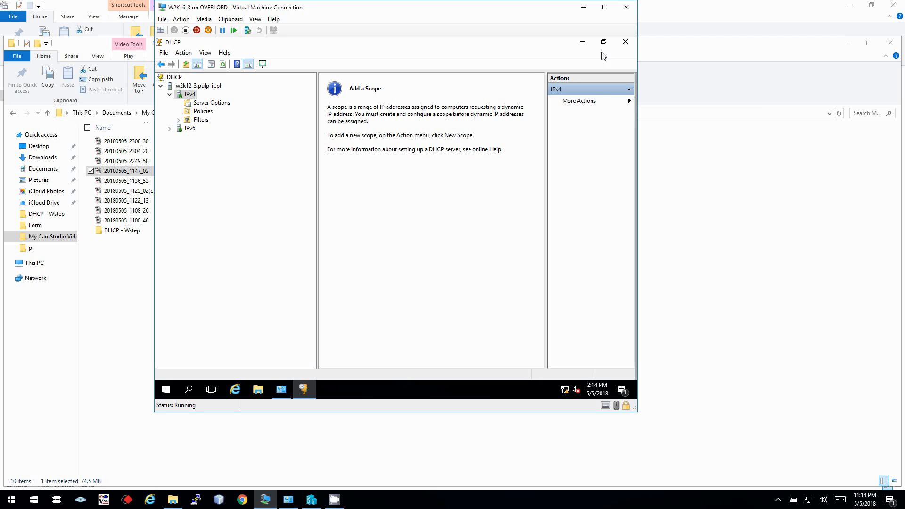
click(582, 41)
click(626, 42)
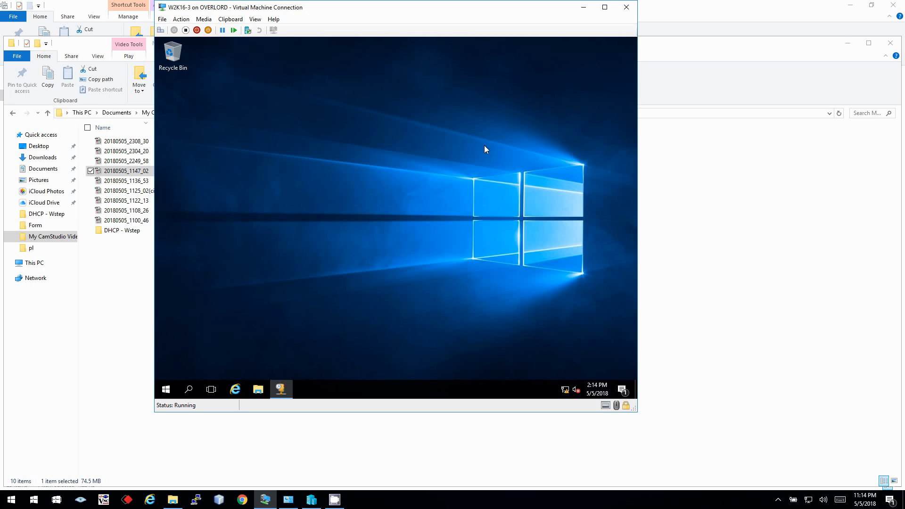
click(284, 389)
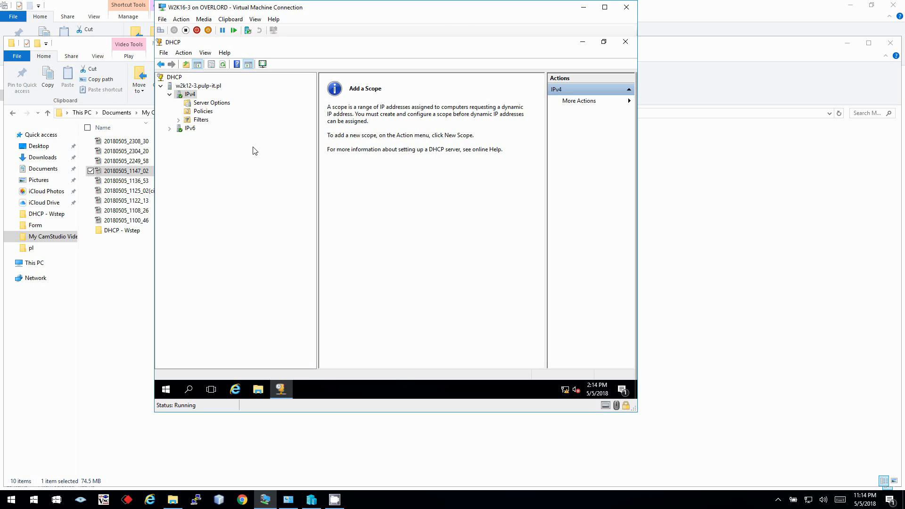
Start a new IPv4 scope and name it "My office LAN"
right_click(190, 95)
click(230, 116)
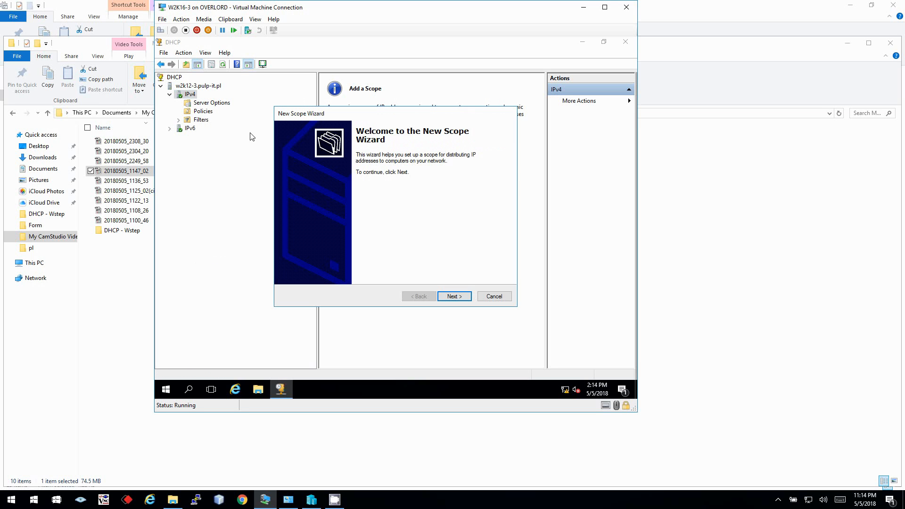
click(454, 296)
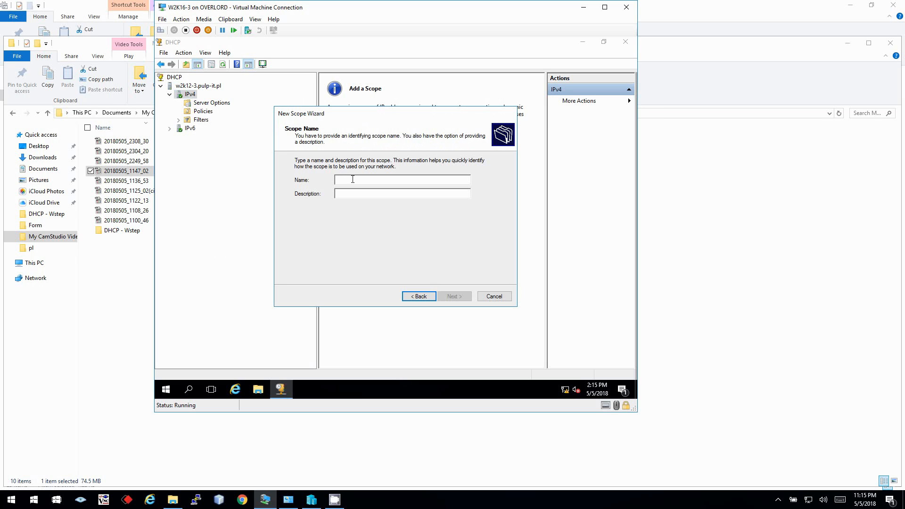
text(M)
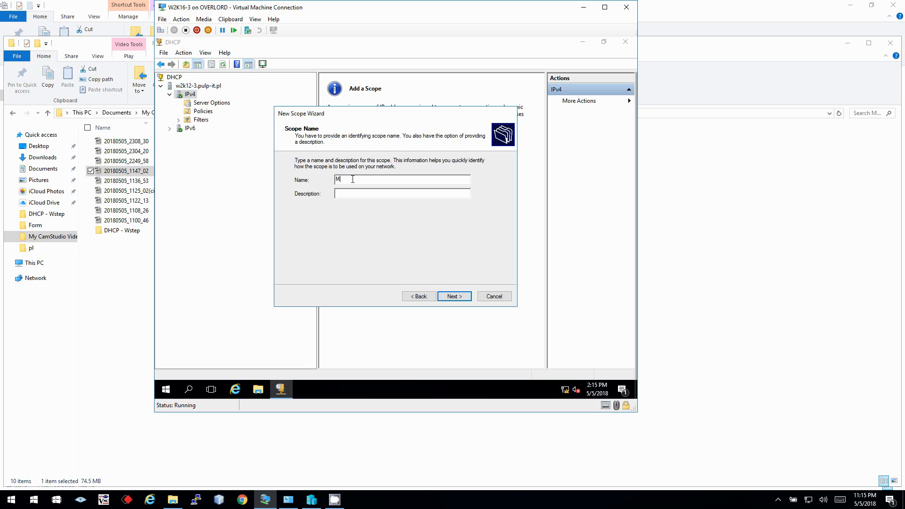
text(y office LAN)
click(452, 297)
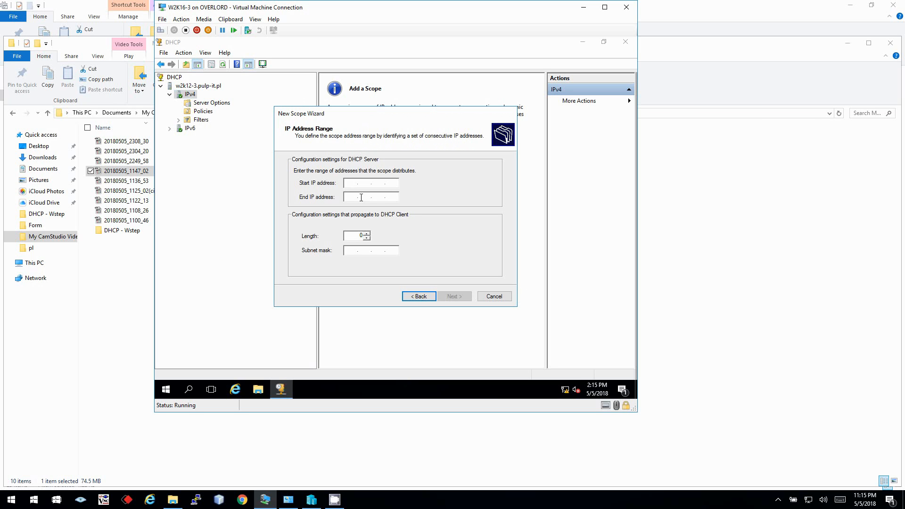
Set the scope's address range from 192.168.0.1 to 192.168.0.50, accepting the 24-bit subnet mask length
text(192.168.0)
click(357, 199)
text(192 . )
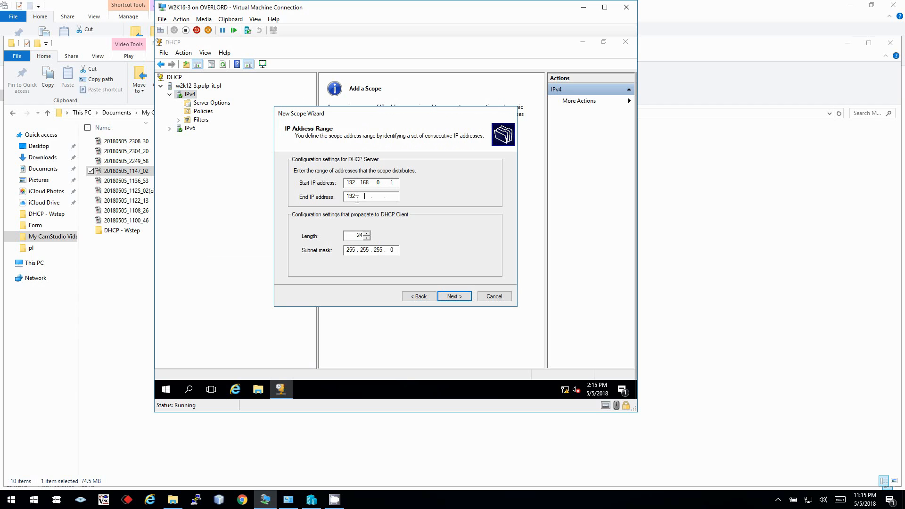
text(168 . 0 . 50)
double_click(358, 235)
click(454, 296)
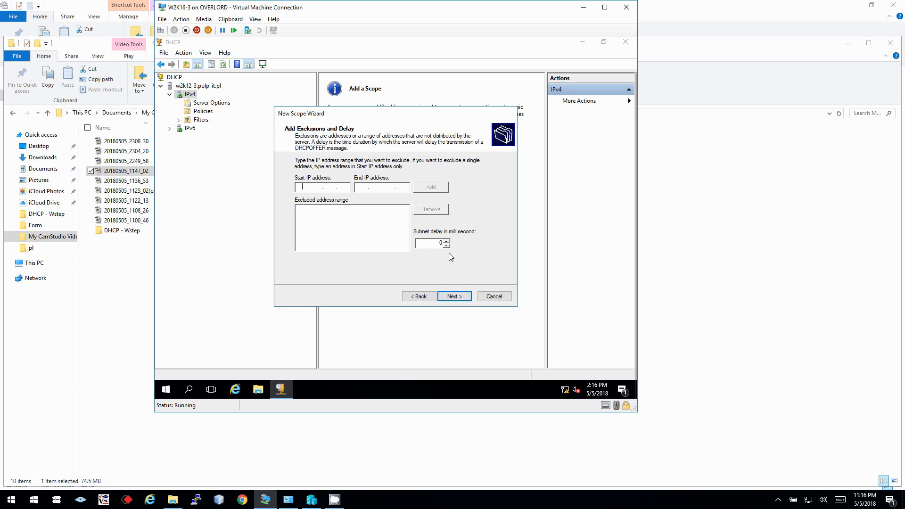
Leave the scope without address exclusions and set its lease duration to 1 day
click(453, 295)
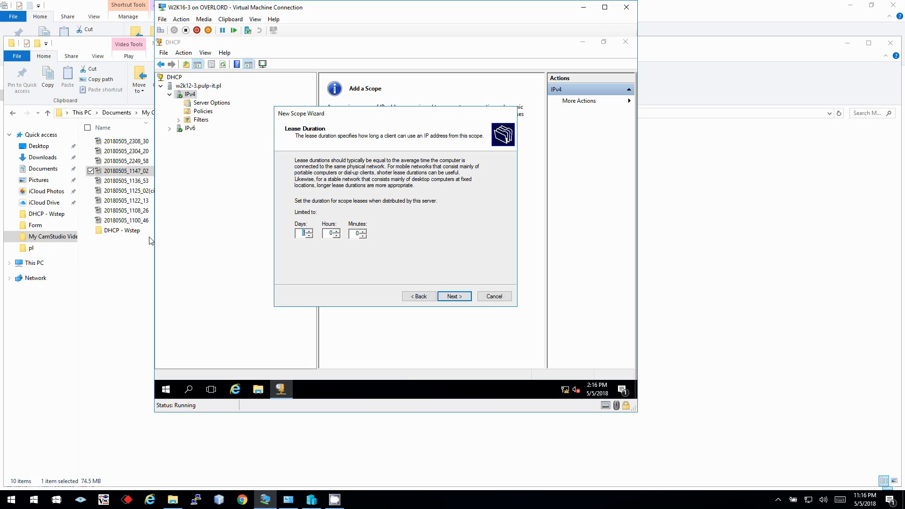
text(1)
double_click(303, 233)
click(453, 295)
Choose to configure the DHCP options later and finish creating the scope
click(338, 226)
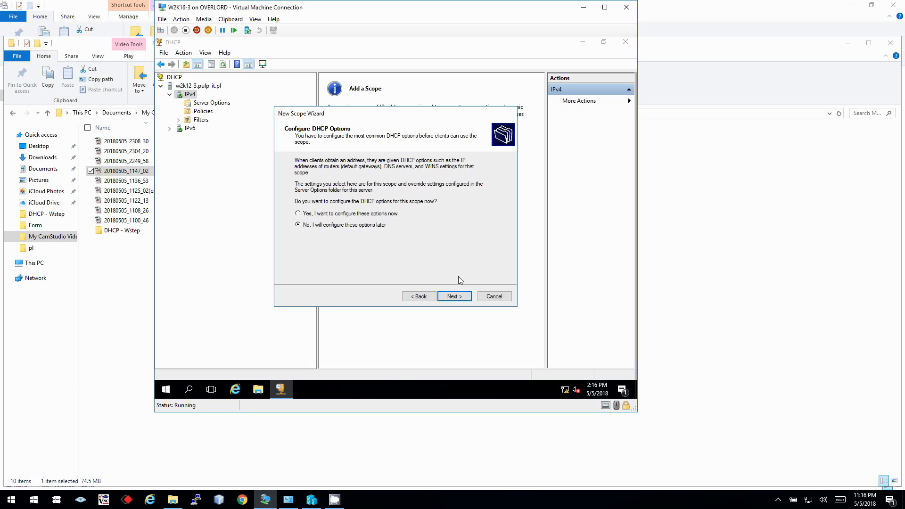
click(455, 297)
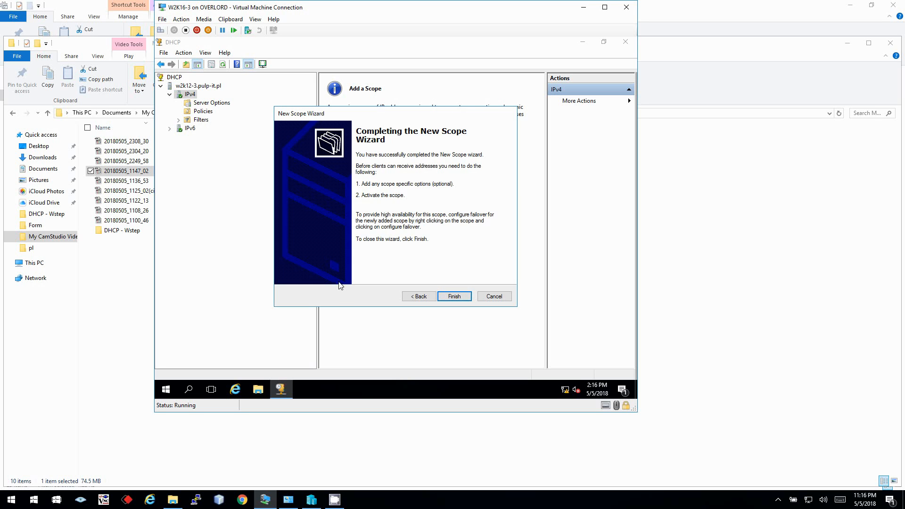
click(468, 297)
Activate the My office LAN scope
double_click(258, 103)
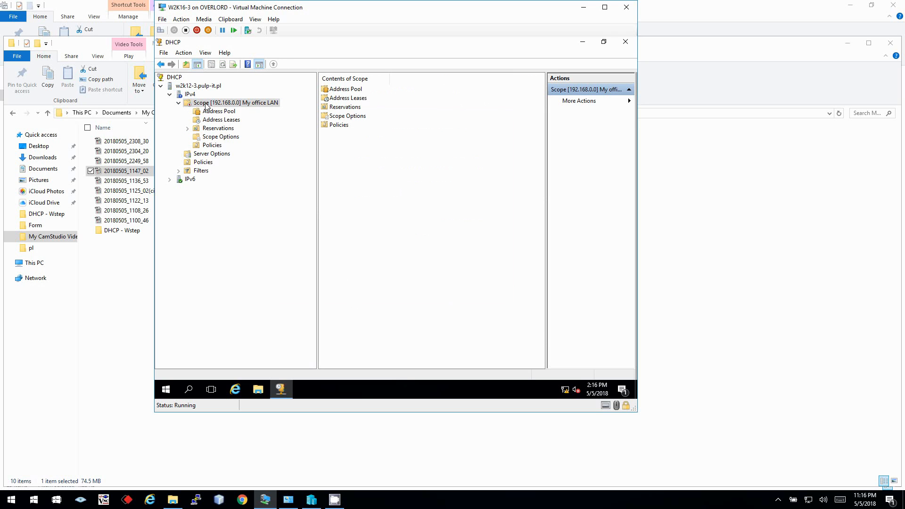
right_click(202, 103)
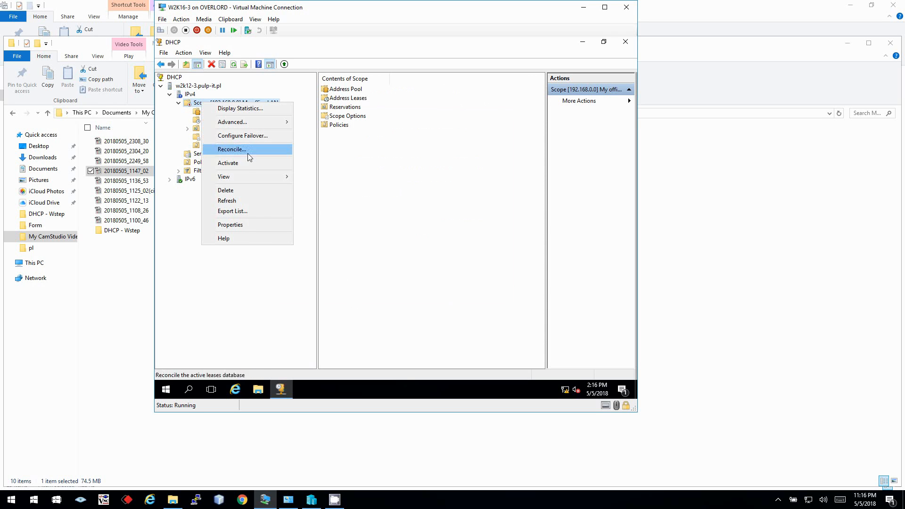
click(245, 164)
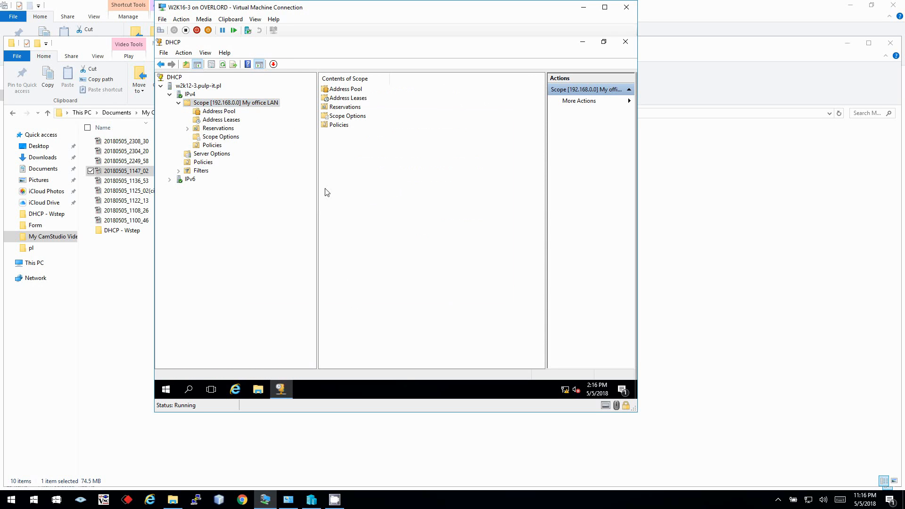
Examine the new scope's address pool, leases, reservations, options and policies, plus the server options and filters
click(214, 112)
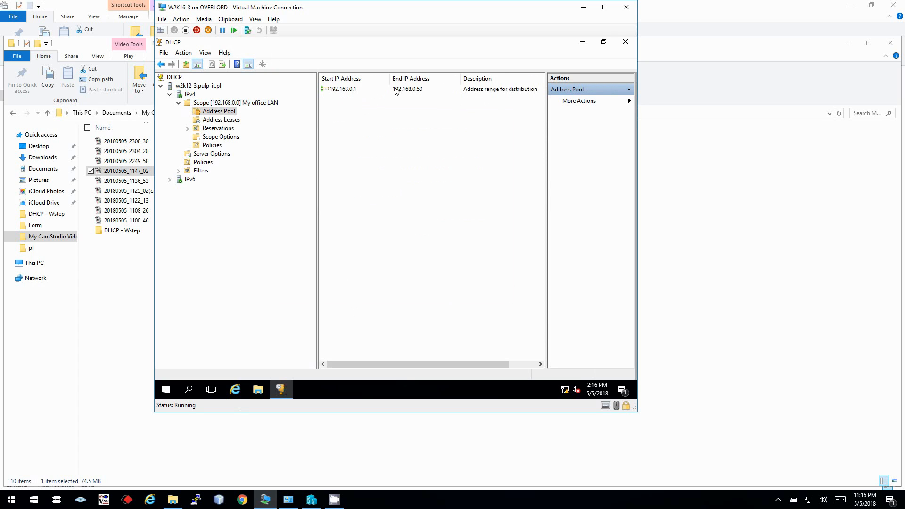
click(215, 120)
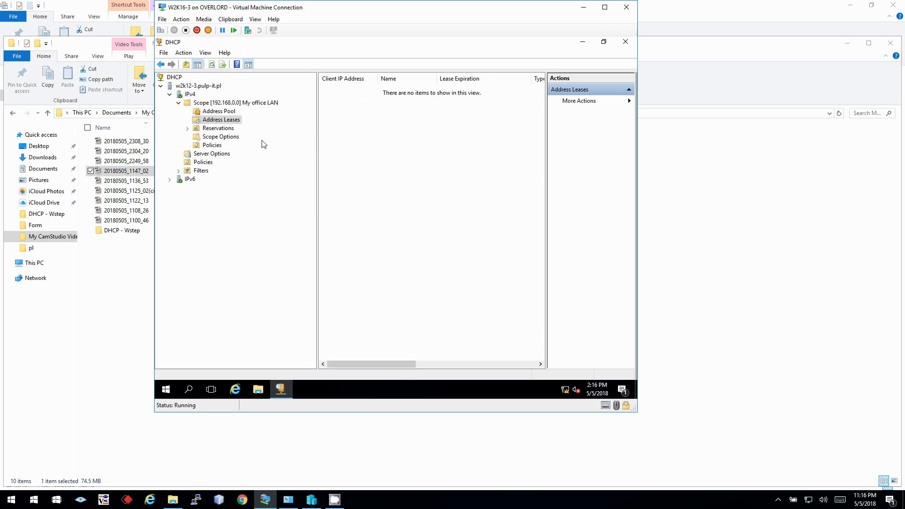
click(211, 128)
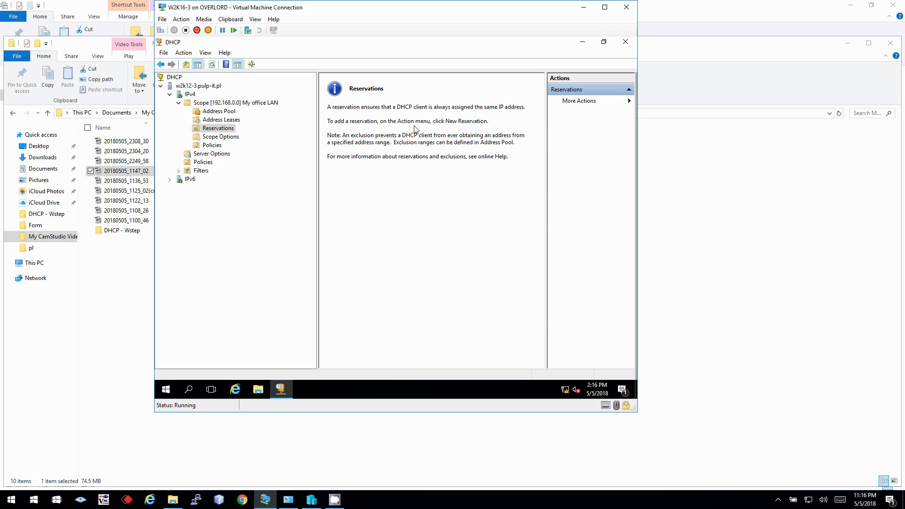
click(223, 137)
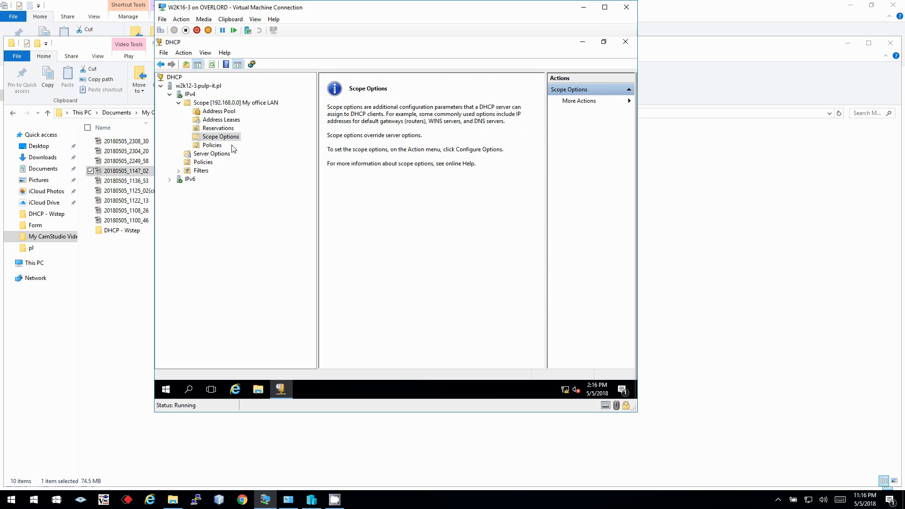
click(211, 145)
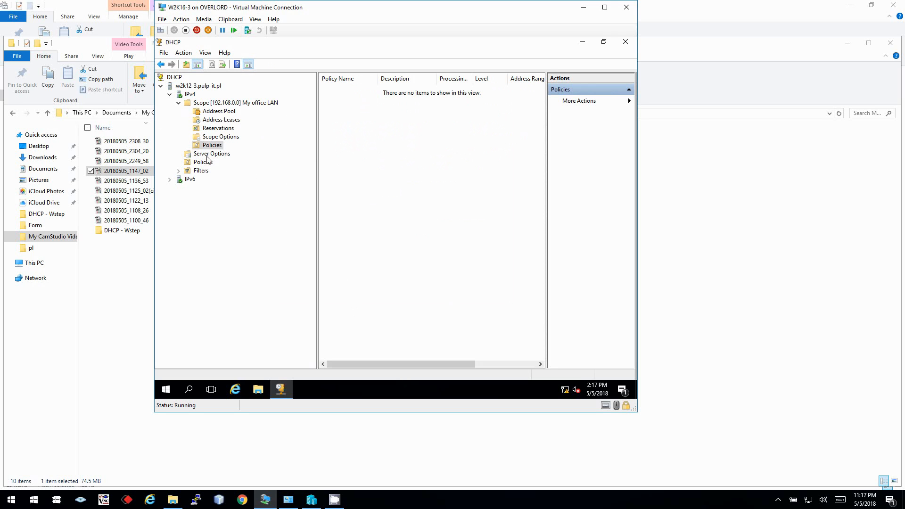
click(210, 154)
click(180, 170)
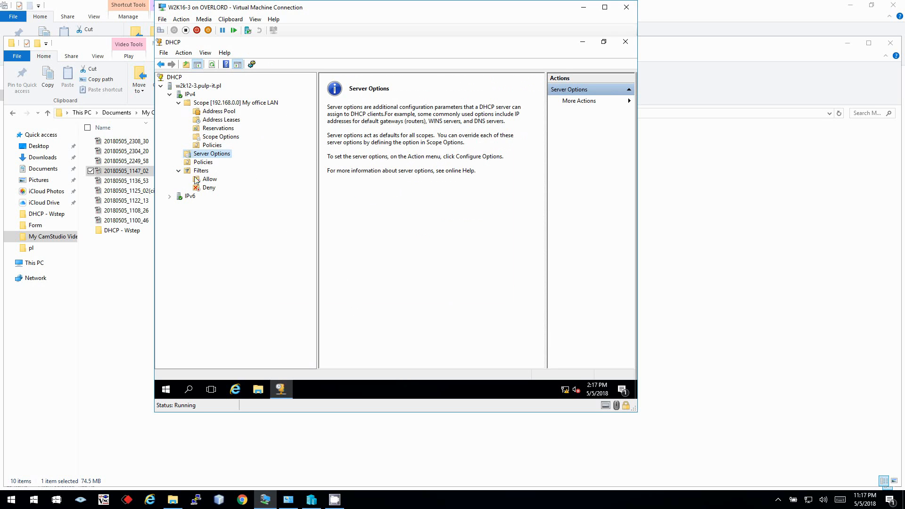
View the server's MAC address filters and close the DHCP console
click(200, 171)
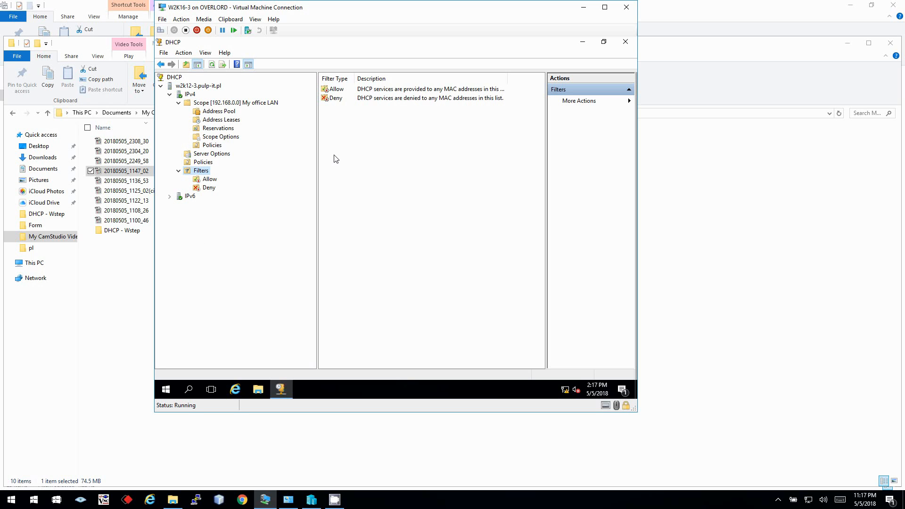
click(583, 42)
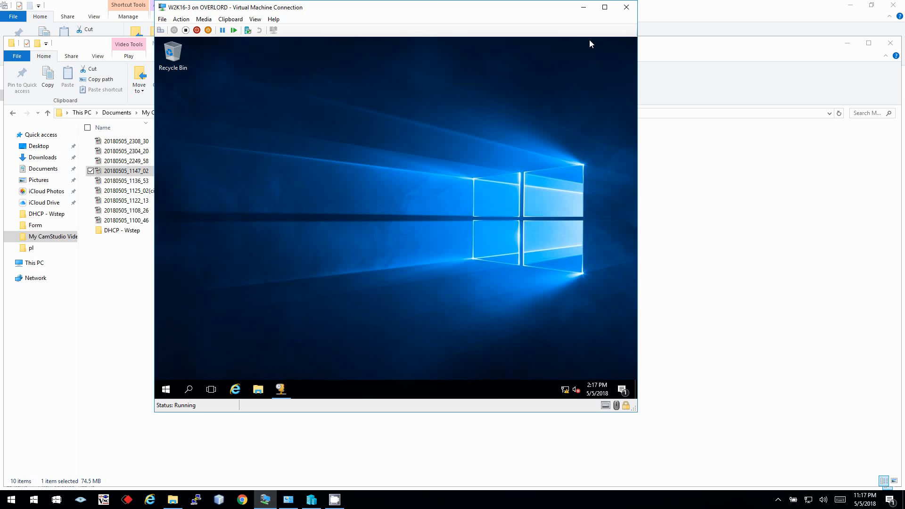
click(281, 389)
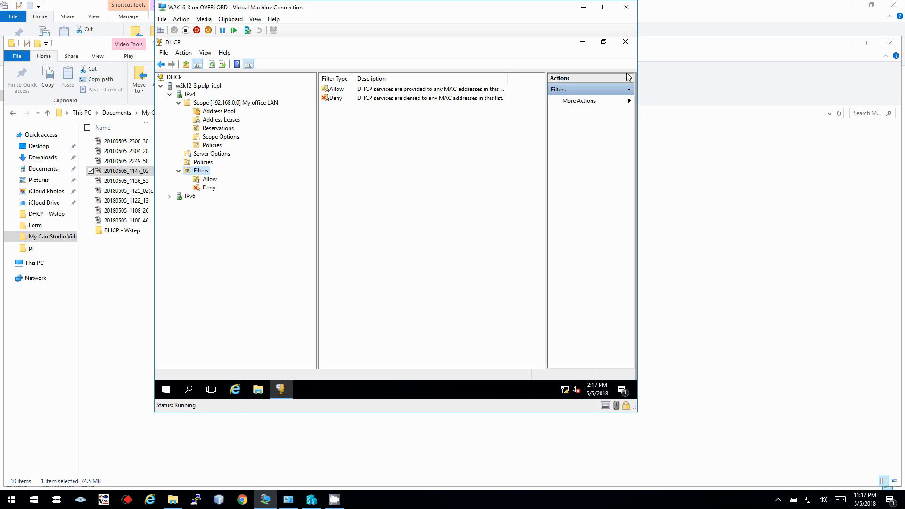
click(625, 41)
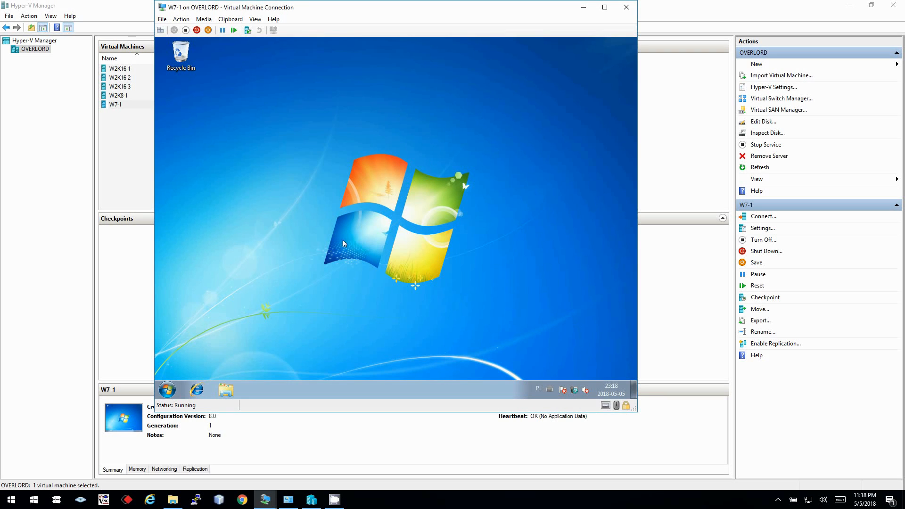
On the W7-1 virtual machine, open a command prompt and run ipconfig to check the client's IP address
right_click(573, 388)
click(183, 338)
click(167, 389)
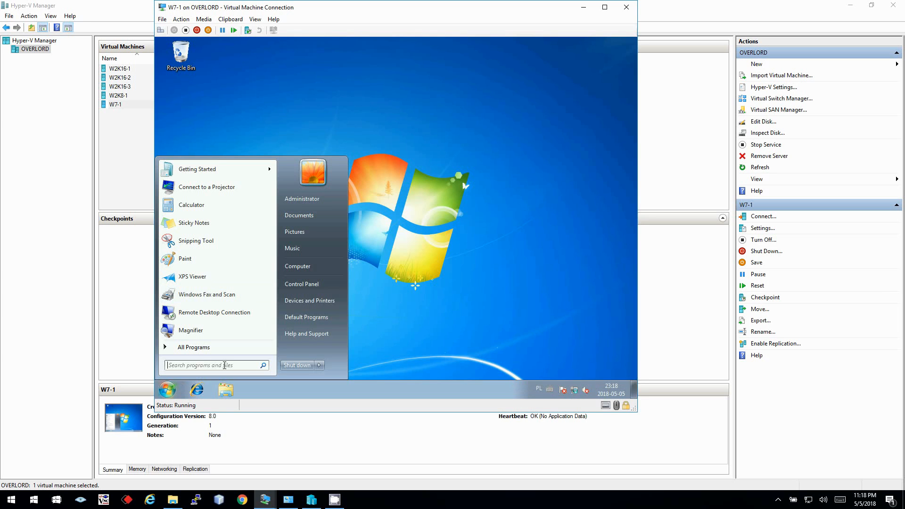
text(cmd)
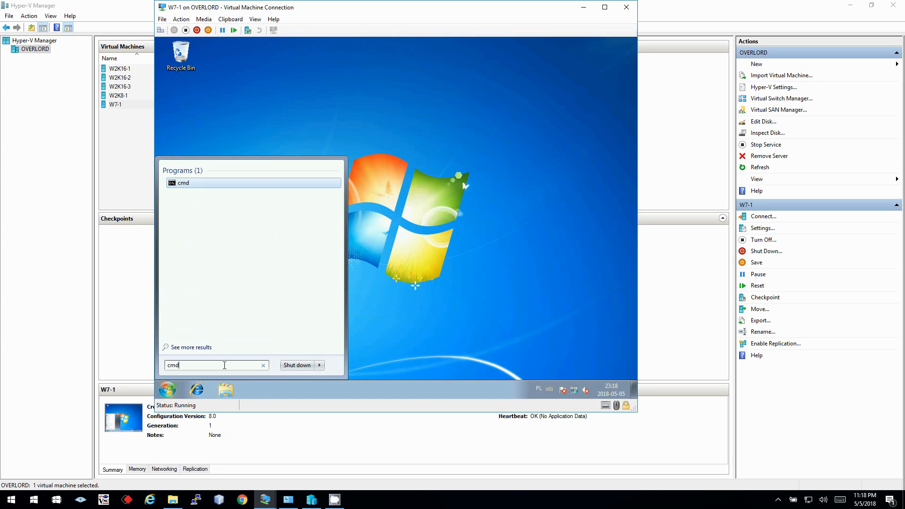
key(Return)
text(ipco)
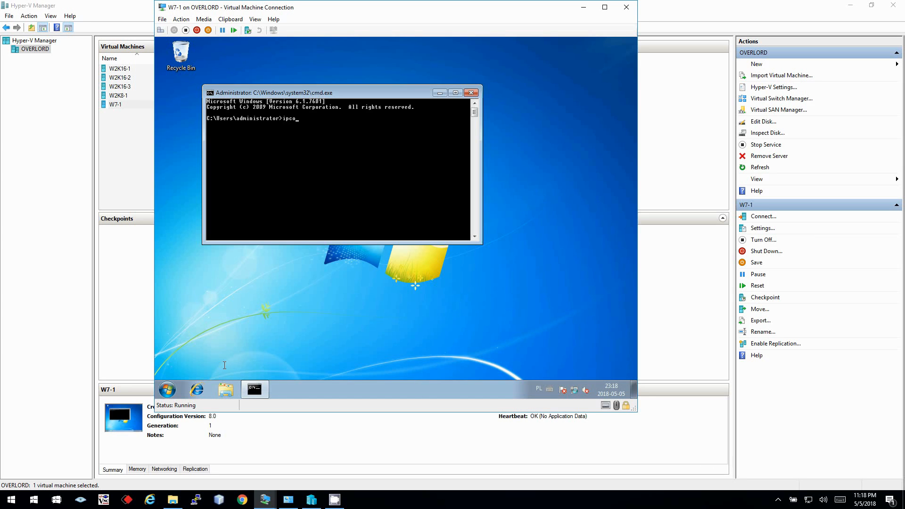
text(nfig)
key(Return)
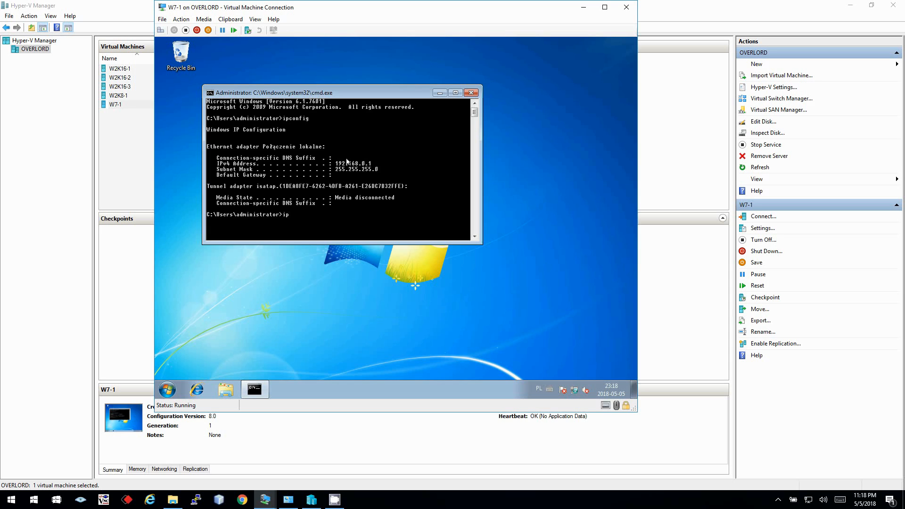
Run ipconfig /all and review the client's full adapter configuration, including its lease times and DHCP server
key(Return)
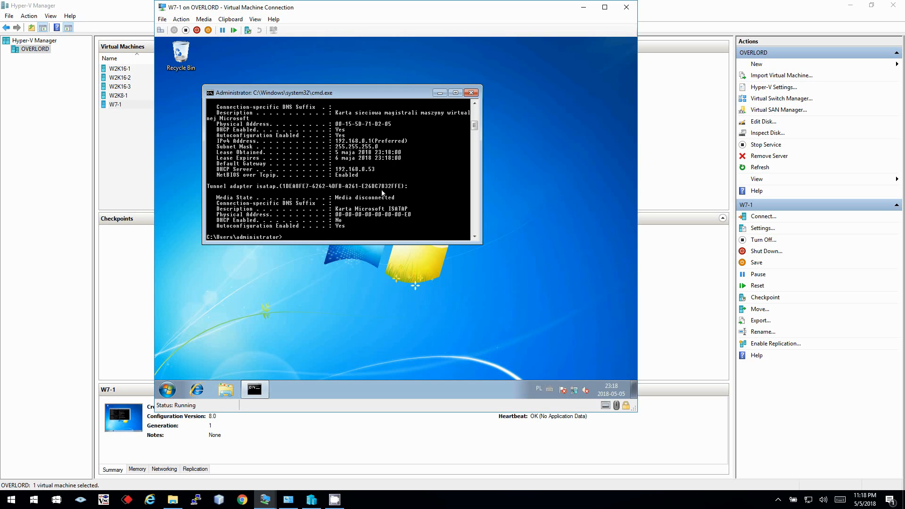
scroll(382, 193, up, 5)
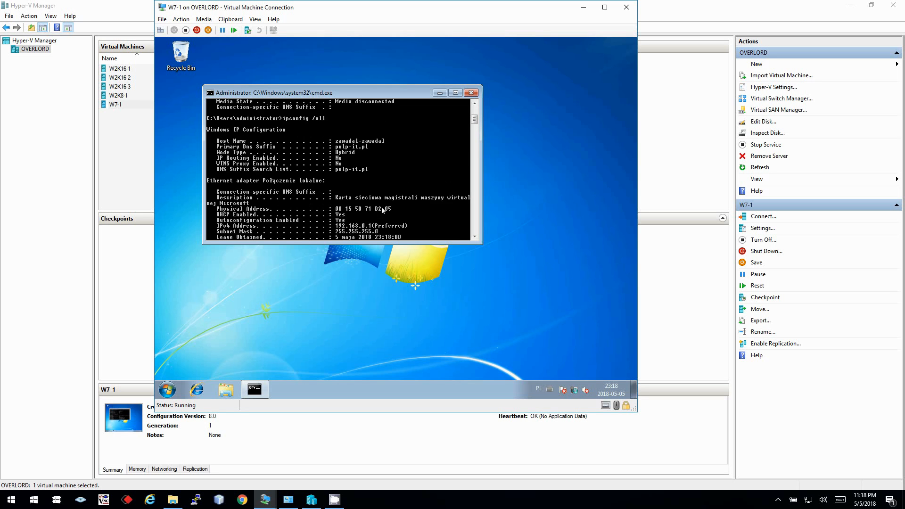
scroll(382, 211, down, 2)
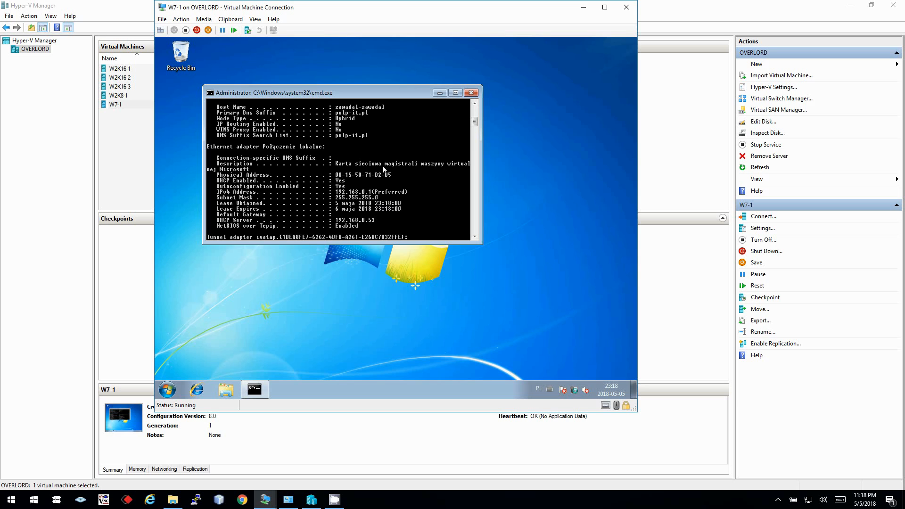
Switch to the W2K16-3 virtual machine and open the DHCP console maximized from Administrative Tools
double_click(120, 86)
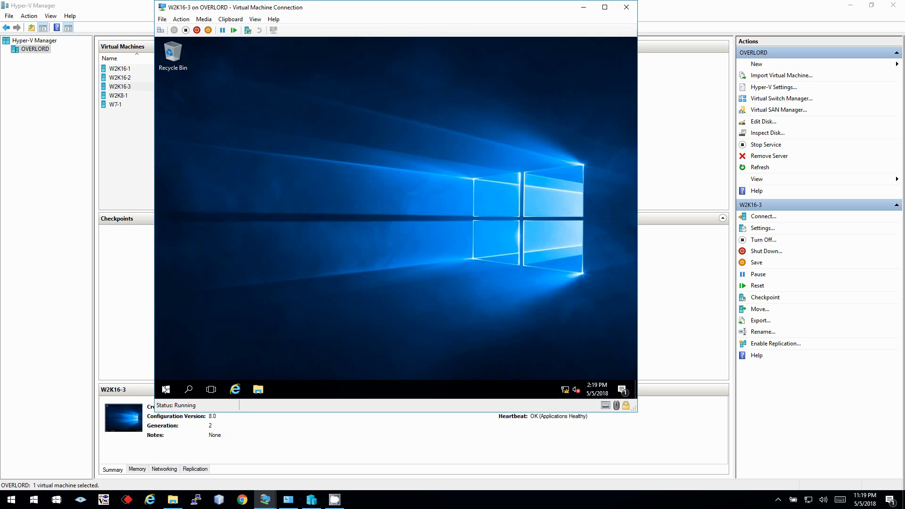
click(165, 389)
click(466, 194)
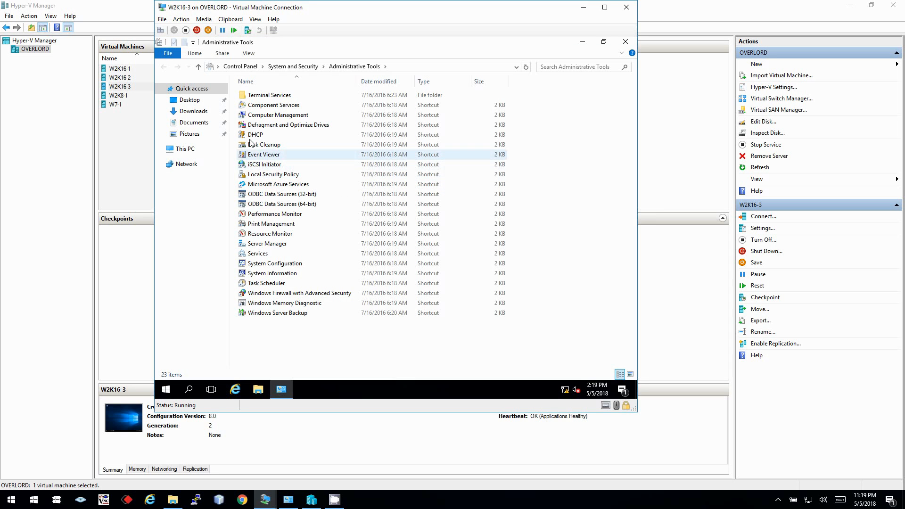
click(335, 133)
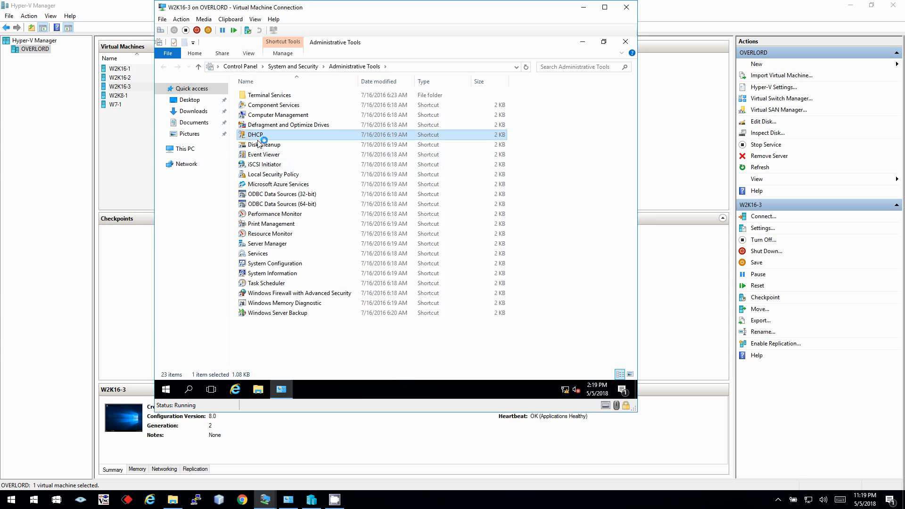
double_click(335, 134)
click(231, 121)
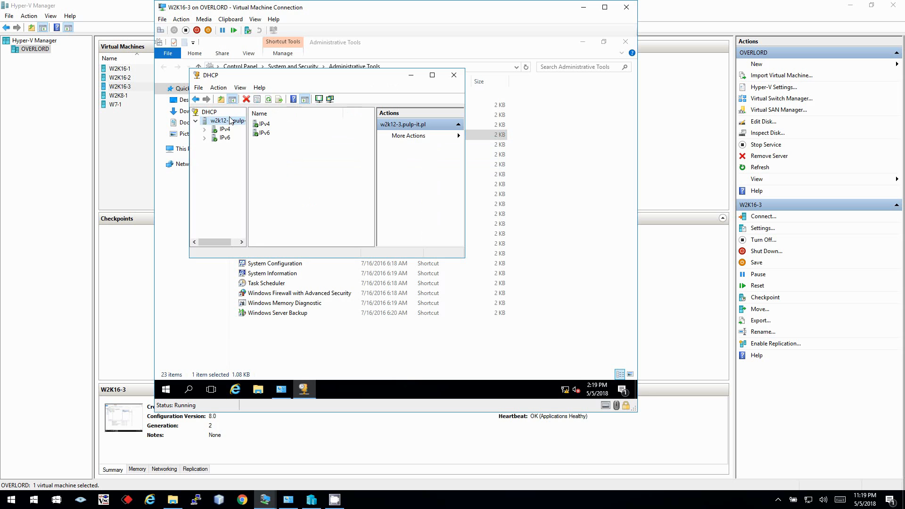
double_click(243, 75)
Show the address leases of the IPv4 scope My office LAN, widening the console tree and the lease list
double_click(188, 94)
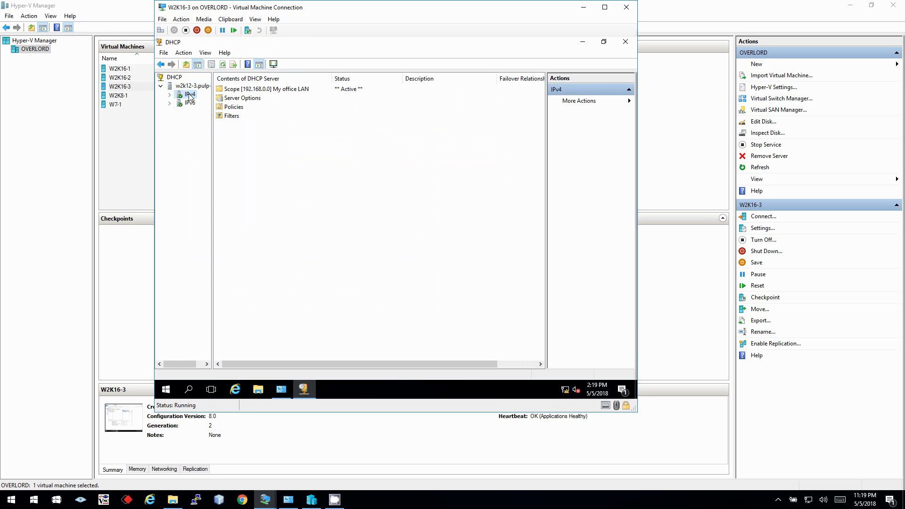
click(201, 111)
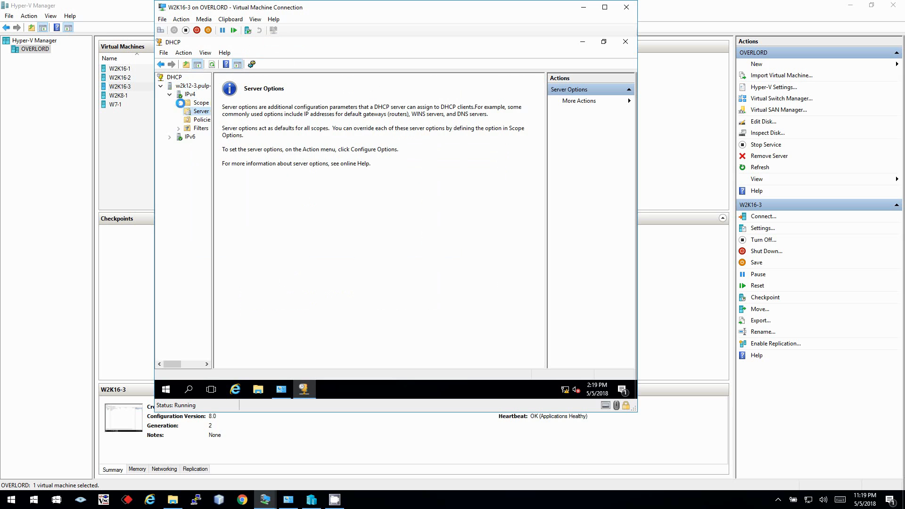
drag(213, 113, 266, 116)
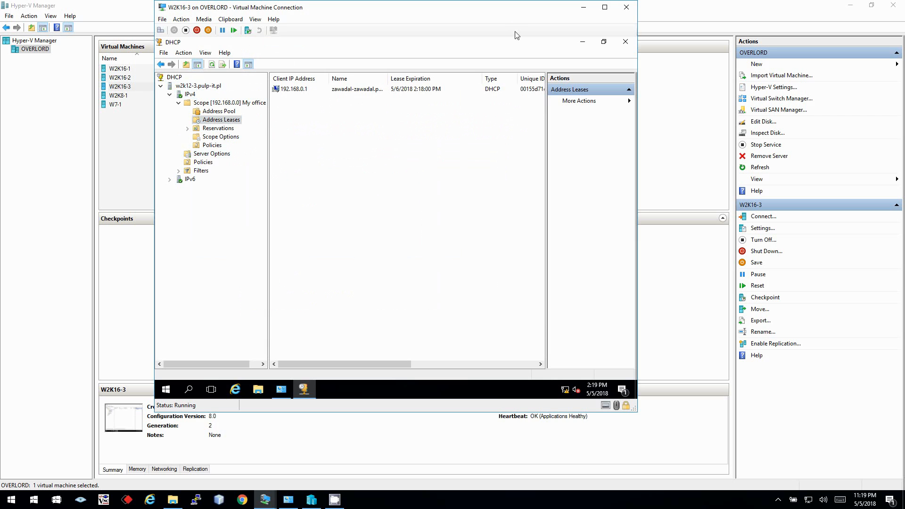
drag(546, 103, 583, 103)
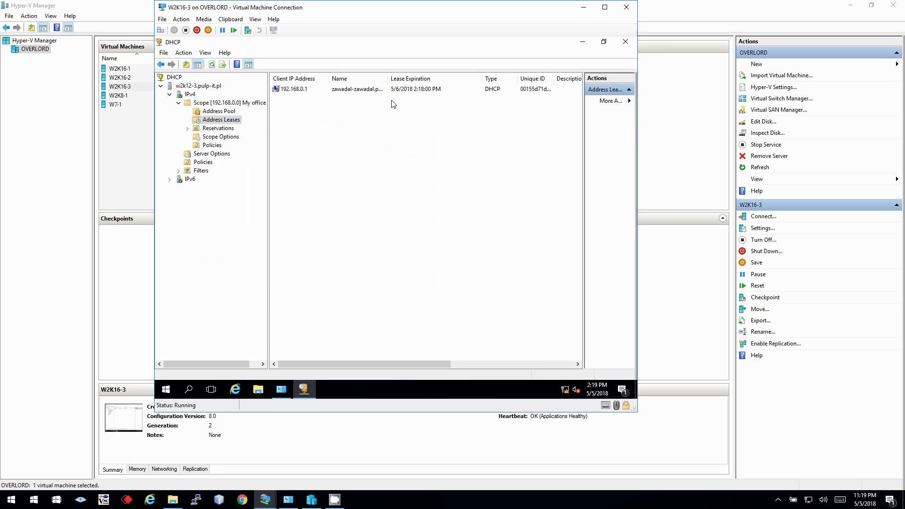
Inspect the 192.168.0.1 client lease and the actions available for it
click(283, 93)
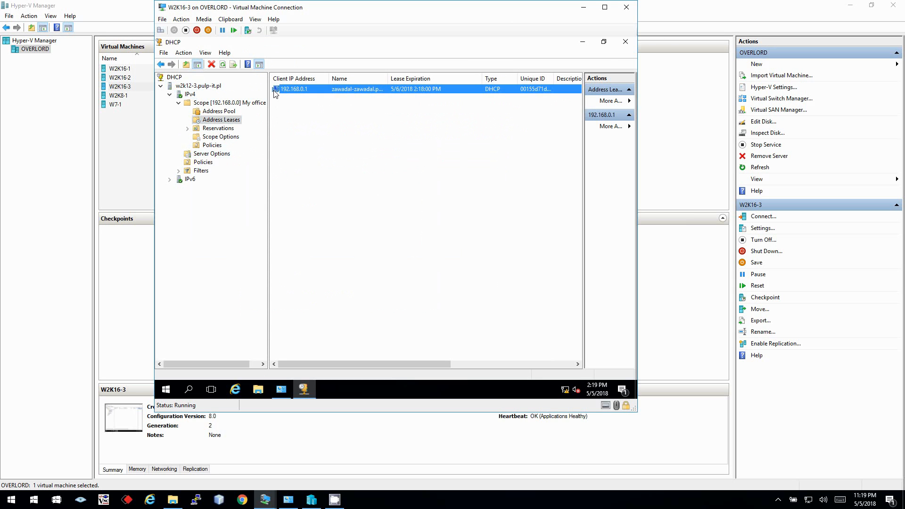
click(303, 125)
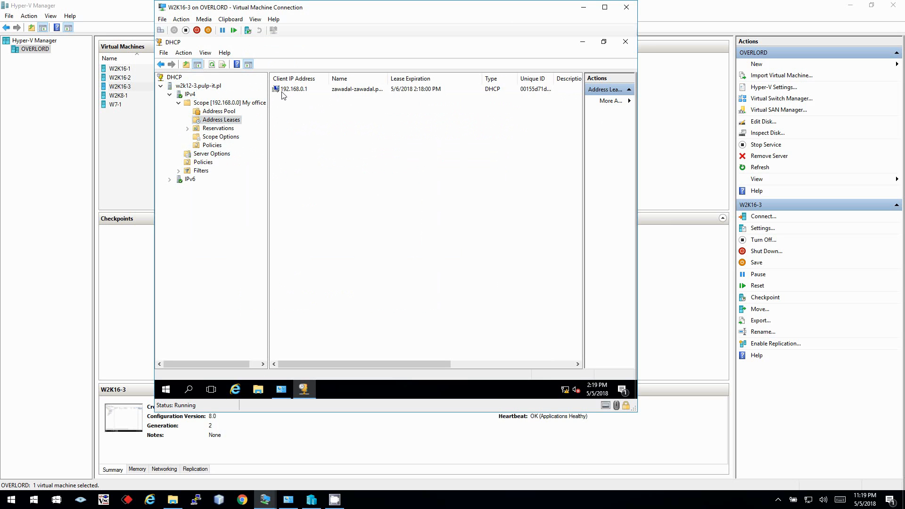
click(281, 92)
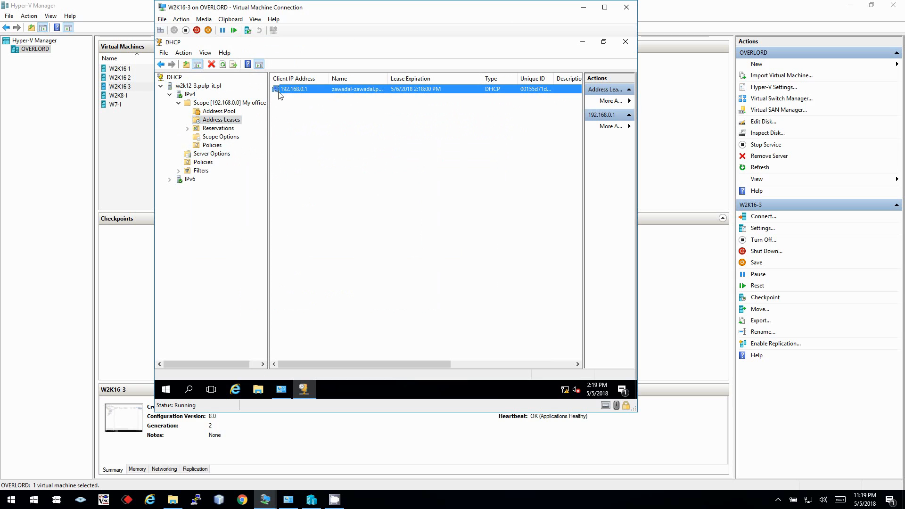
click(526, 192)
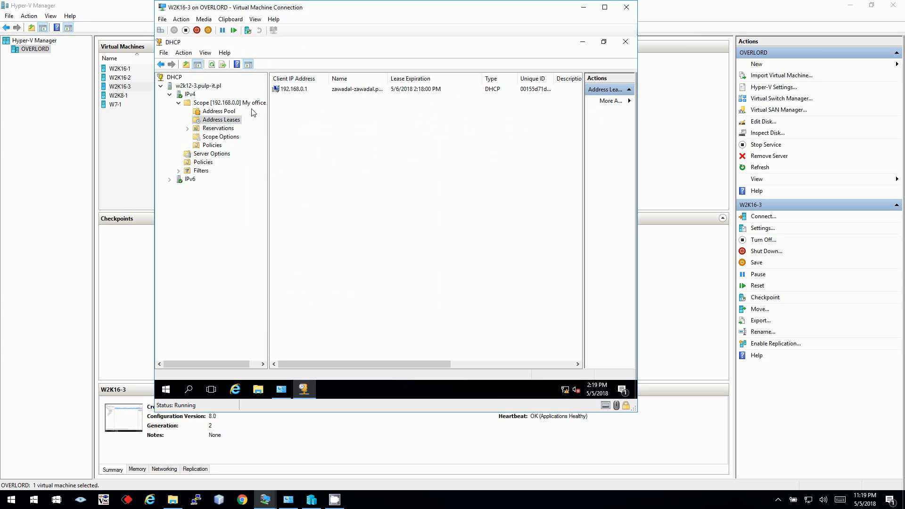
right_click(282, 94)
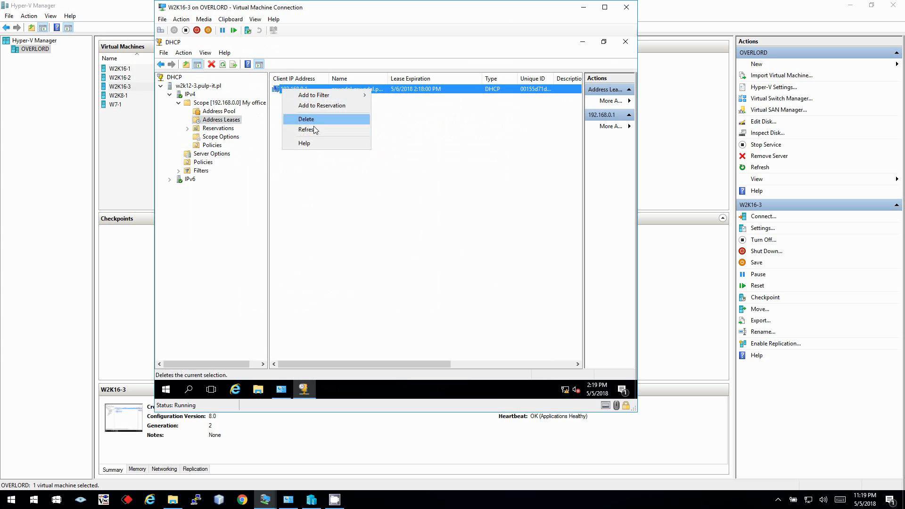
click(327, 145)
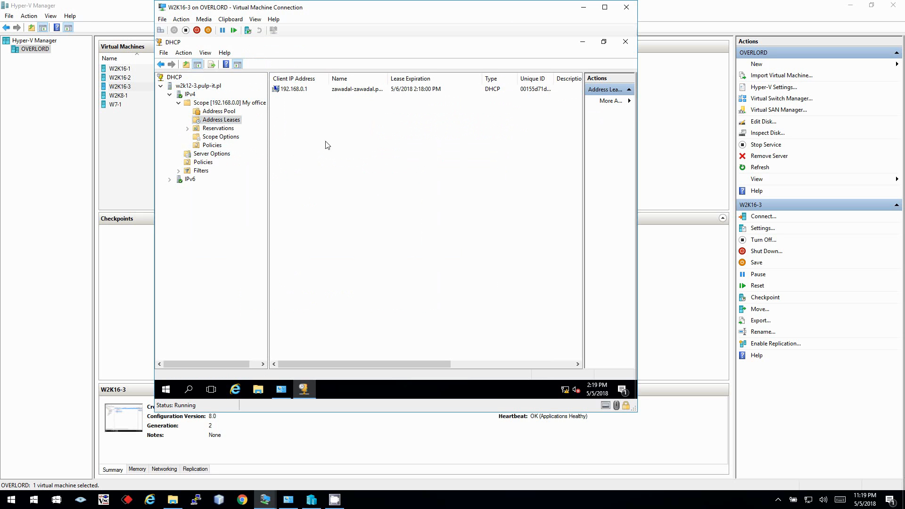
Review the general and DNS properties of the My office LAN scope, closing them without changes
right_click(225, 107)
click(257, 203)
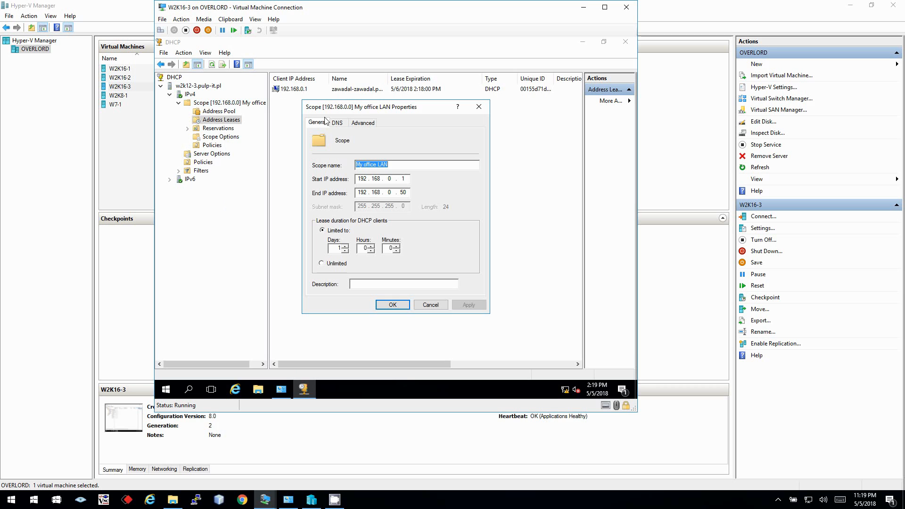
click(336, 123)
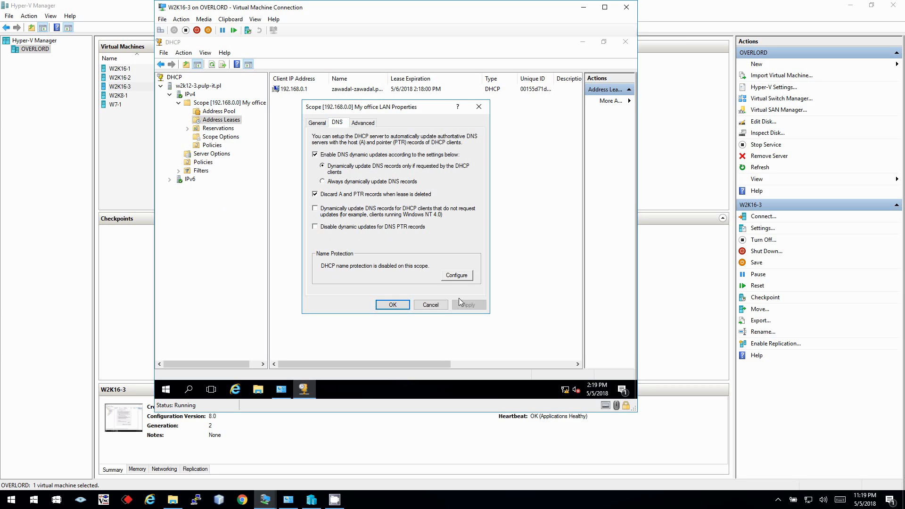
click(436, 305)
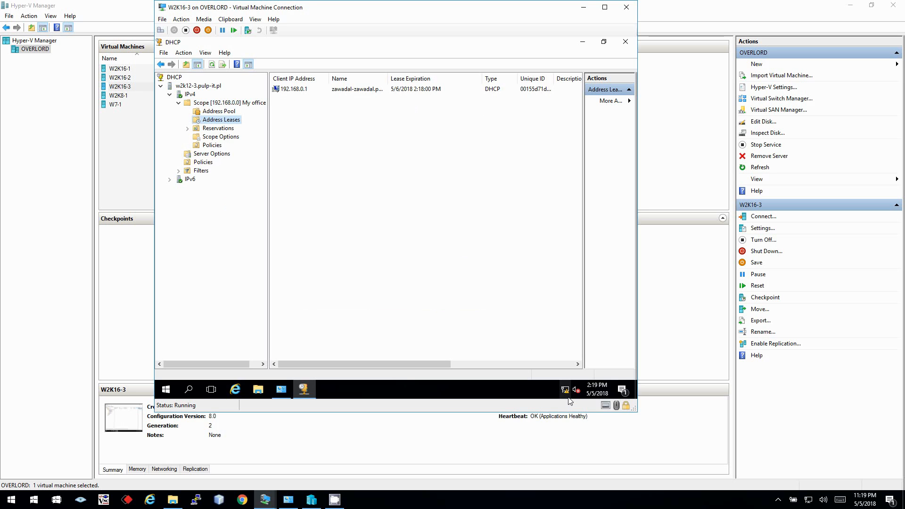
Display the address pool of the My office LAN scope
mouse_move(569, 401)
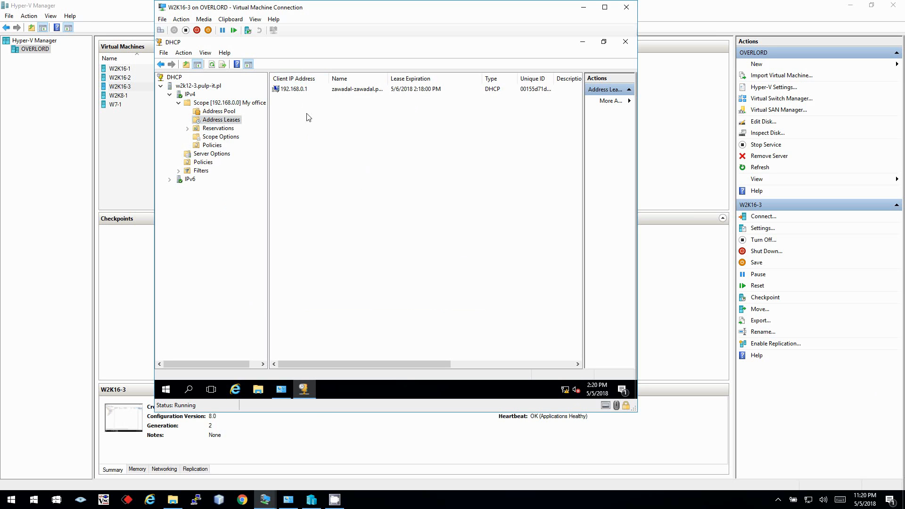
click(227, 112)
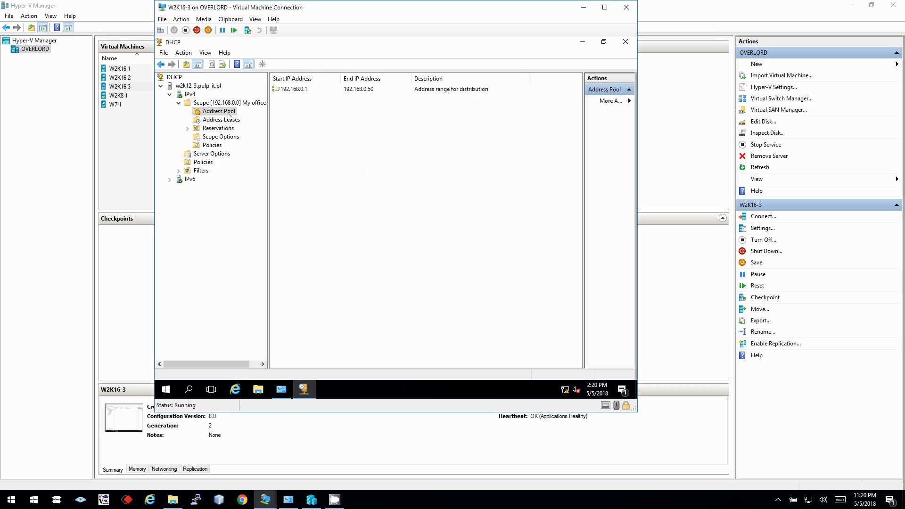
right_click(313, 118)
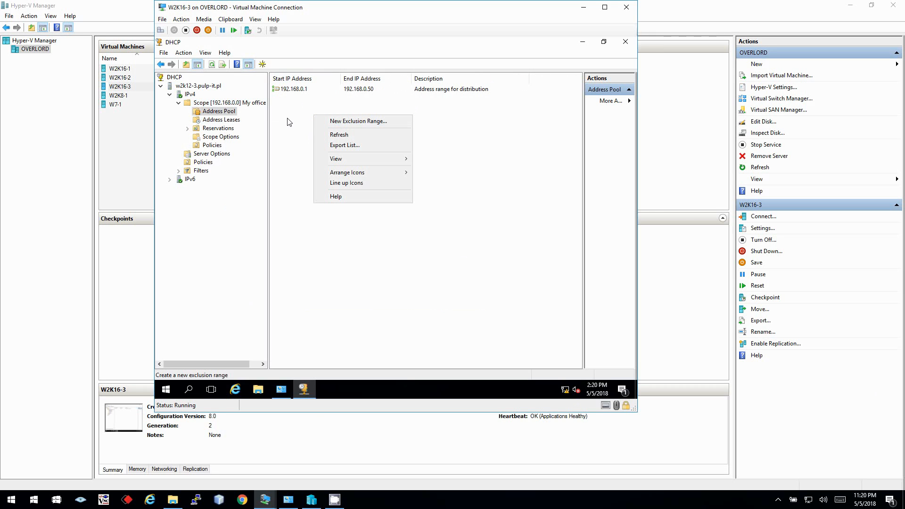
click(345, 122)
click(318, 150)
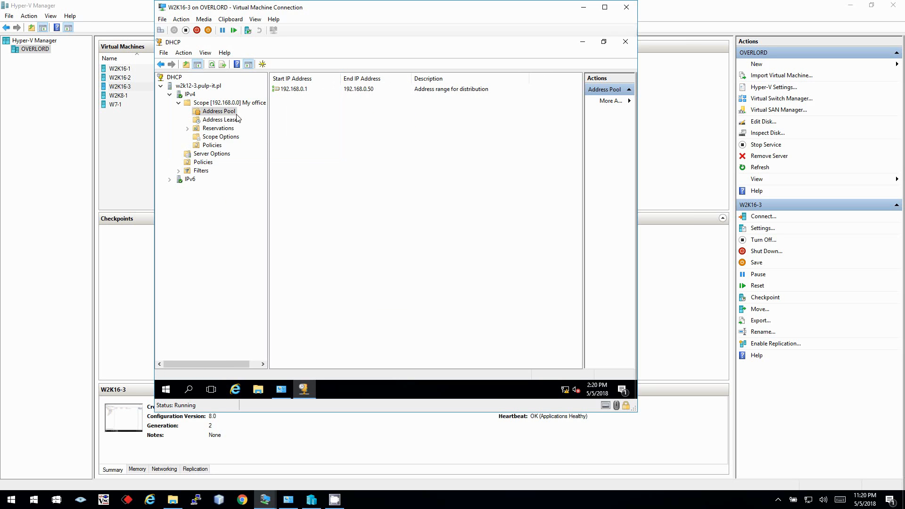
Add an exclusion range from 192.168.0.1 to 192.168.0.10 to the scope's address pool
right_click(225, 113)
click(255, 119)
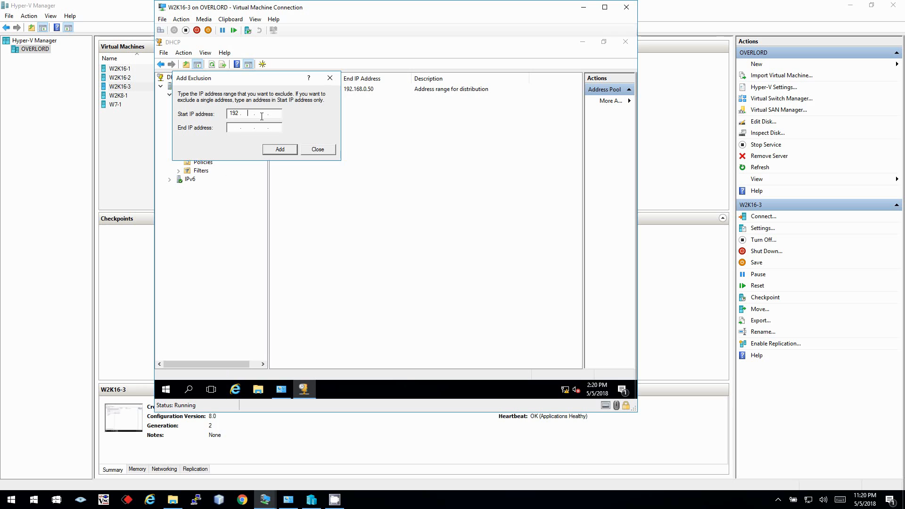
text(1)
key(Tab)
text(192.168.0.)
click(283, 153)
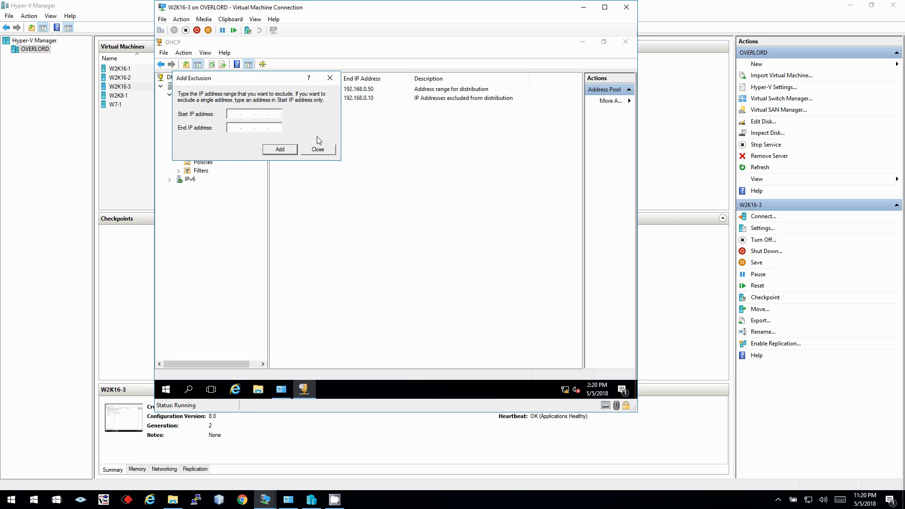
click(331, 150)
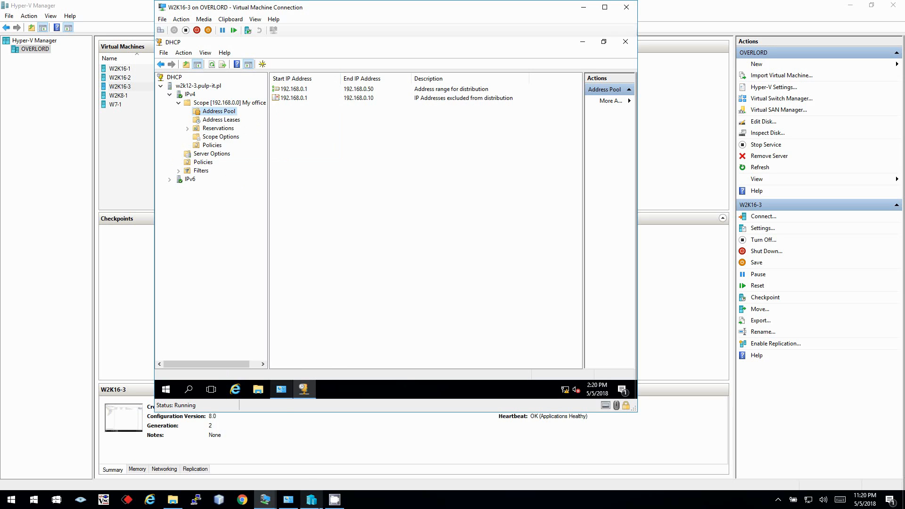
Switch to the W7-1 client machine and try to renew its IP lease with ipconfig /renew
click(267, 500)
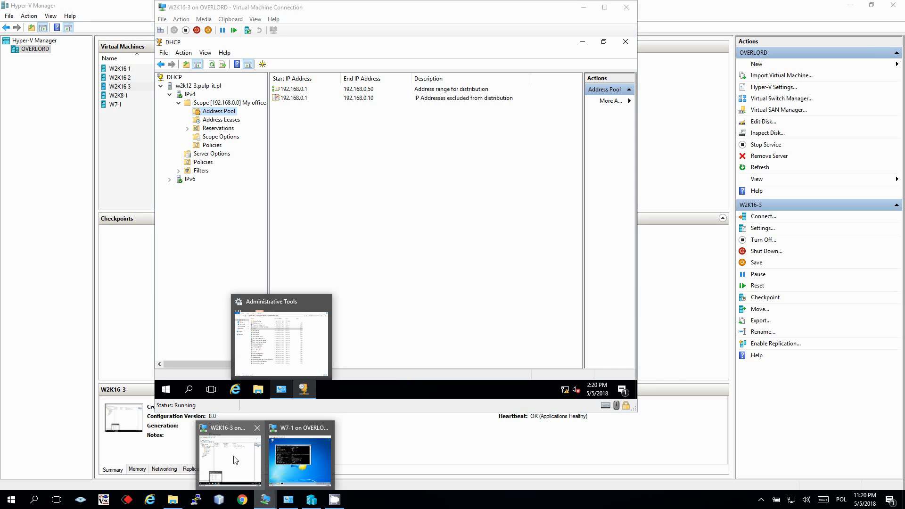
click(285, 447)
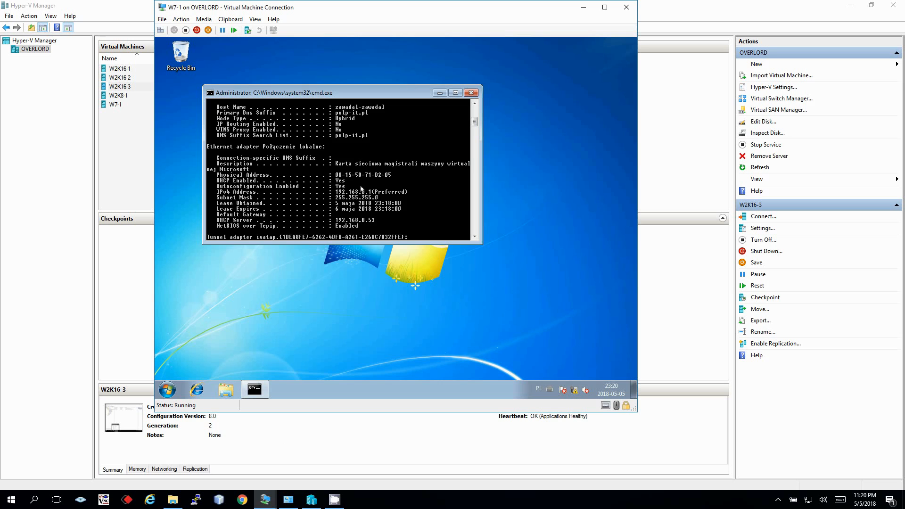
text(ipconfig /)
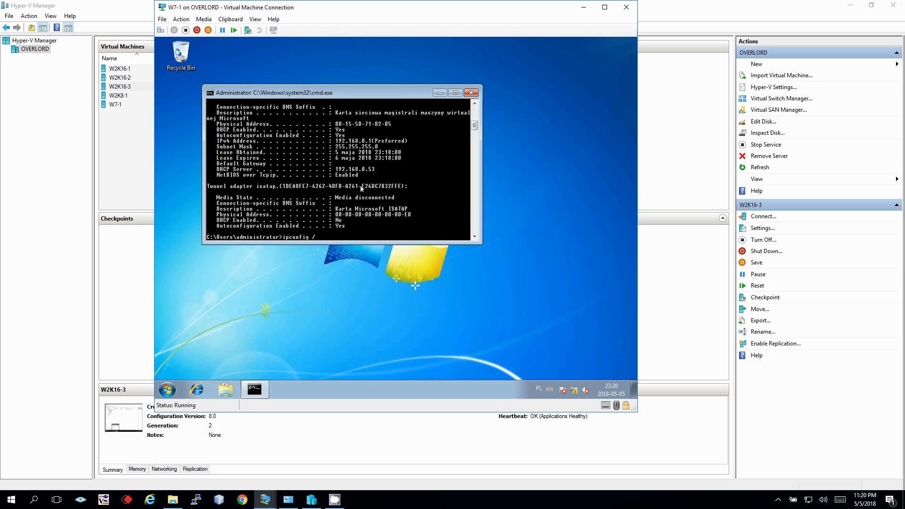
text(renew)
key(Return)
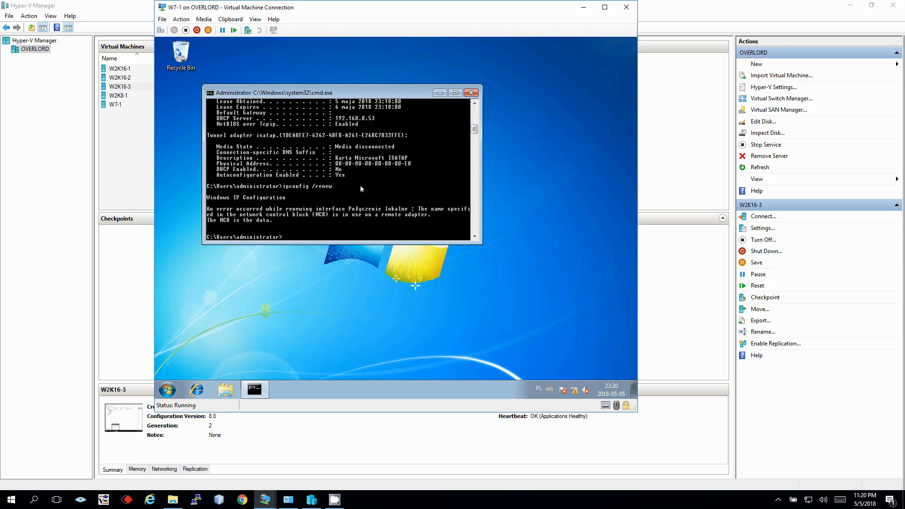
Release the client's IP lease with ipconfig /release and request a new one with ipconfig /renew
key(Up)
text(lease)
key(Return)
key(Up)
key(BackSpace)
key(BackSpace)
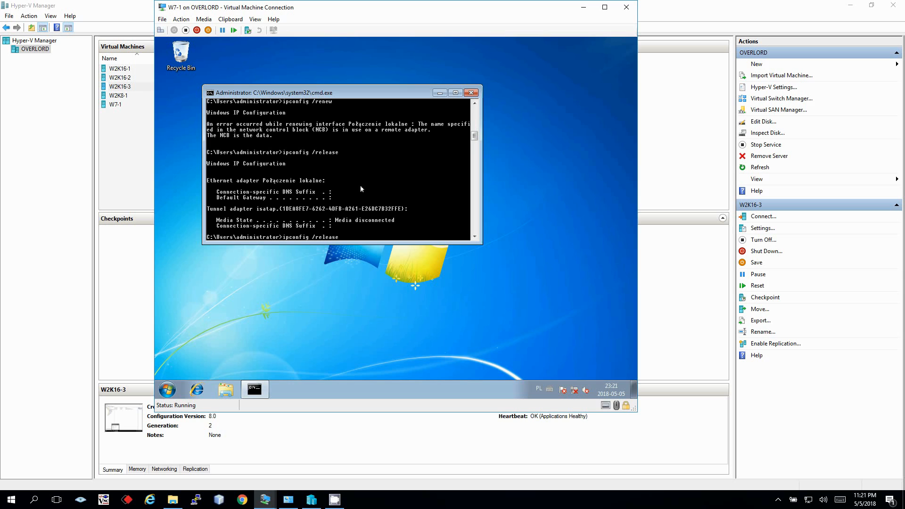
text(new)
key(Return)
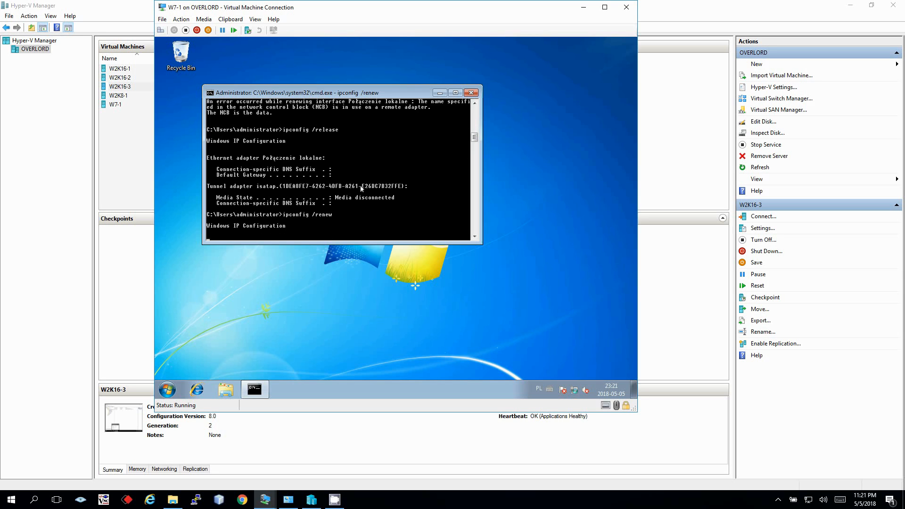
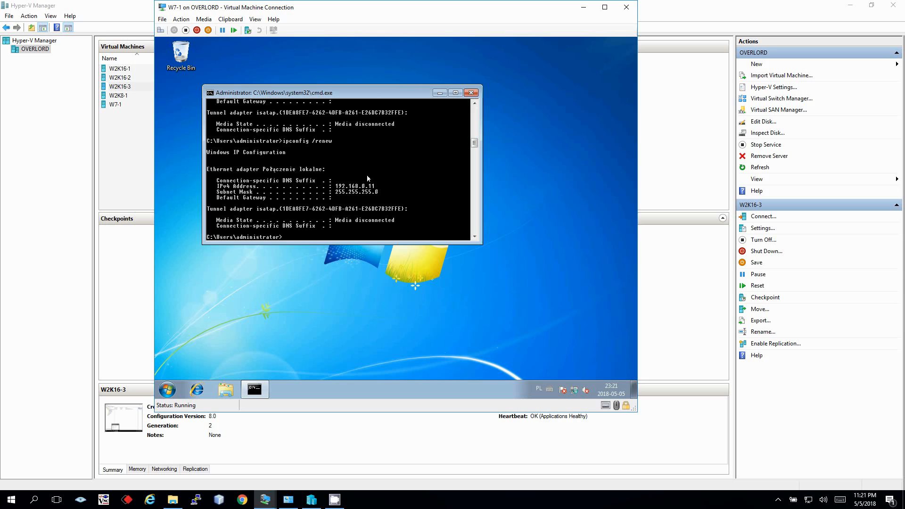
Back on W2K16-3, set the My office LAN scope's end IP address to 192.168.0.60 and refresh the address pool
click(265, 499)
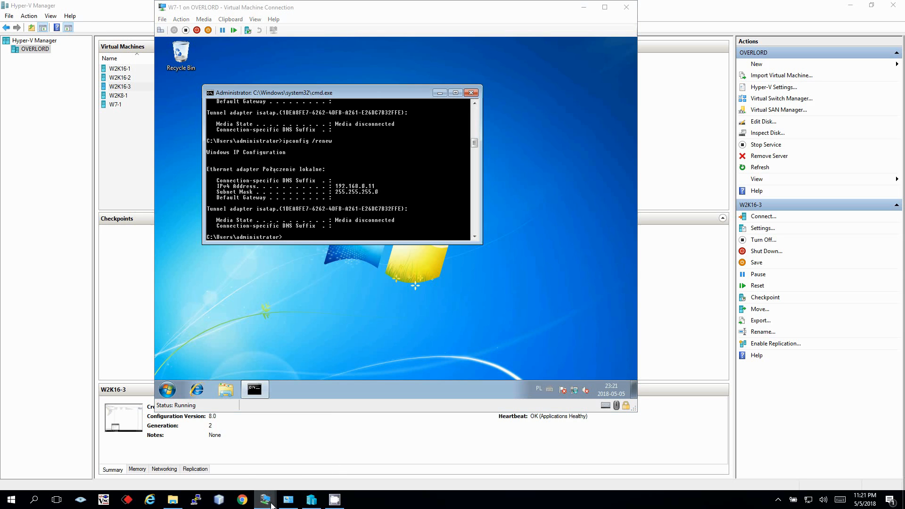
click(232, 454)
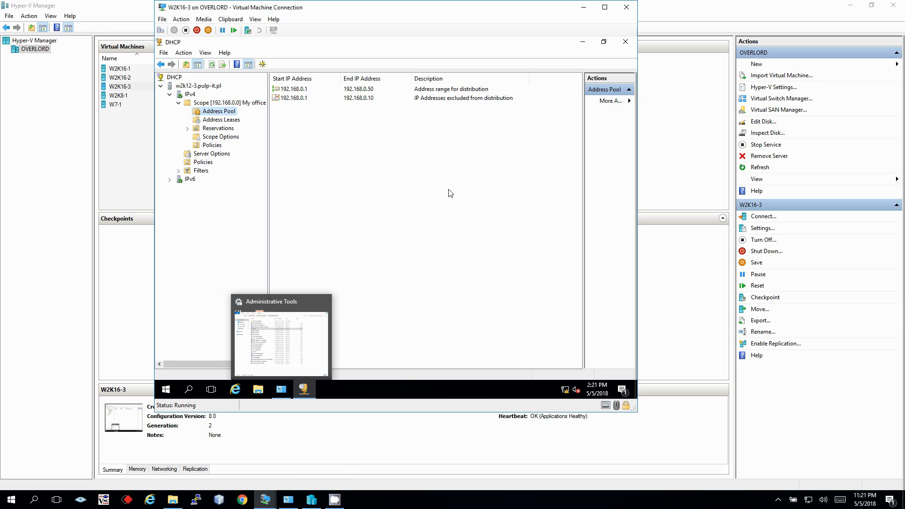
right_click(231, 103)
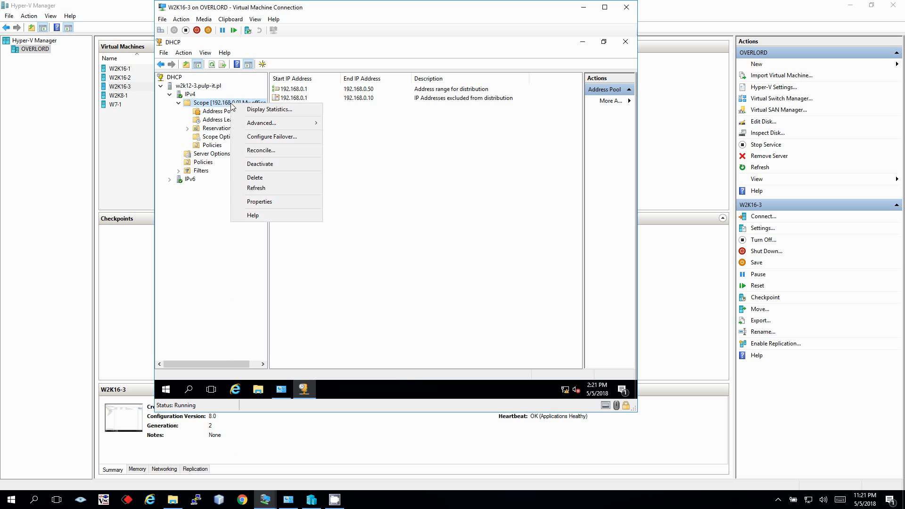
click(259, 201)
click(430, 303)
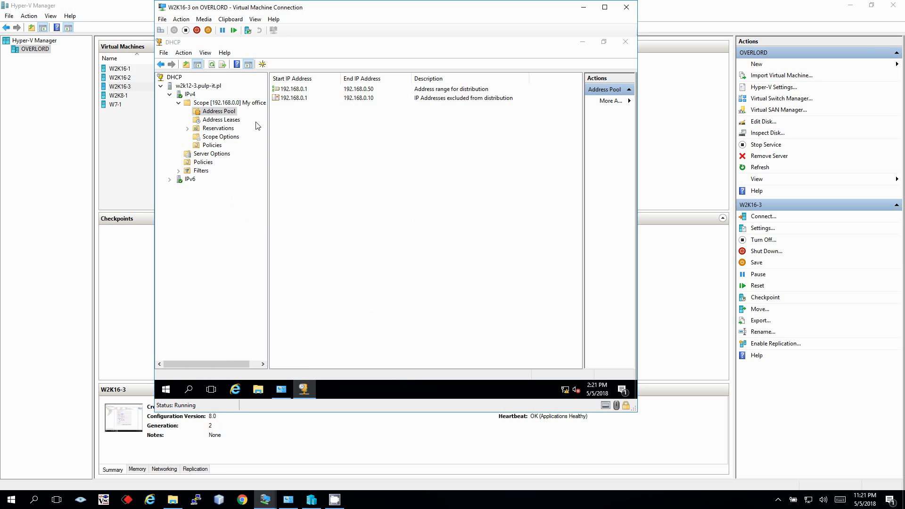
right_click(235, 105)
click(263, 203)
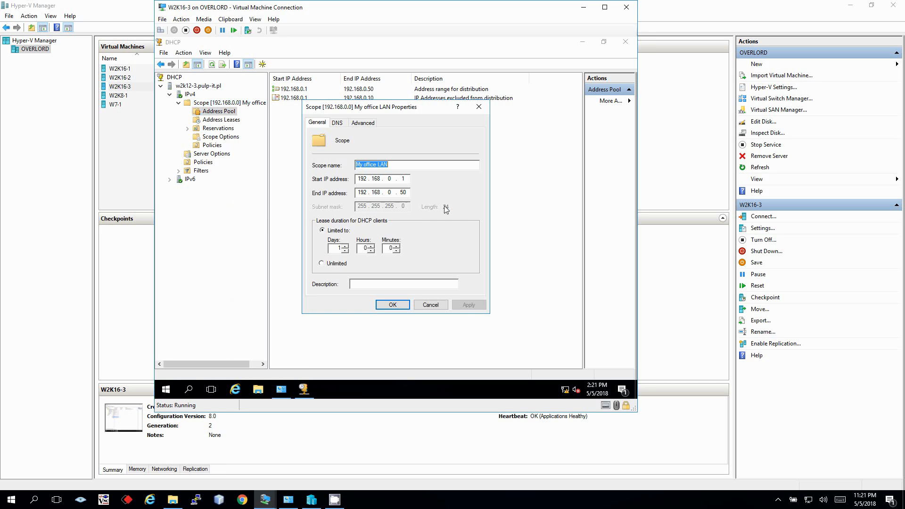
double_click(401, 192)
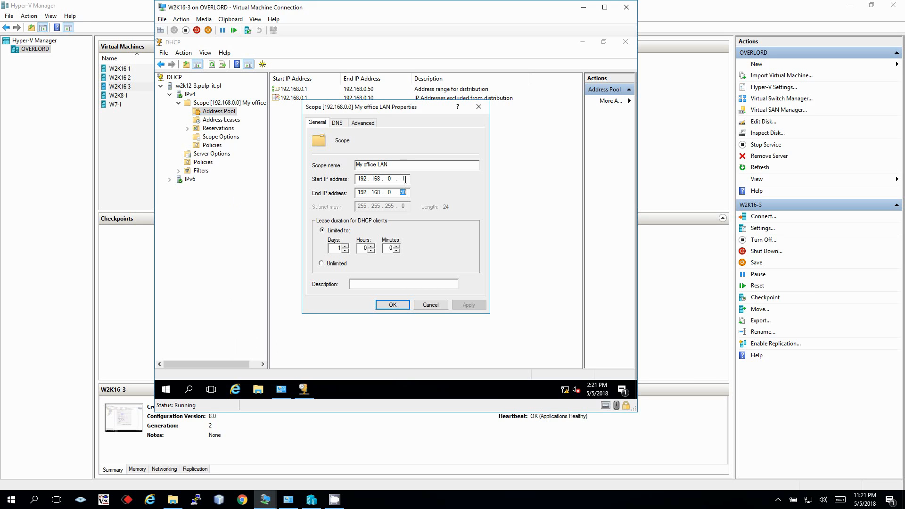
text(60)
click(469, 305)
click(392, 307)
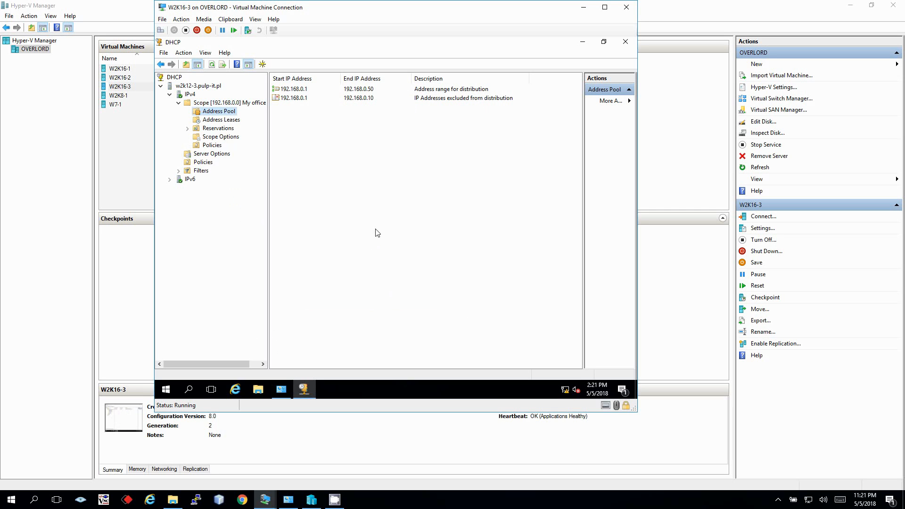
right_click(358, 138)
click(367, 158)
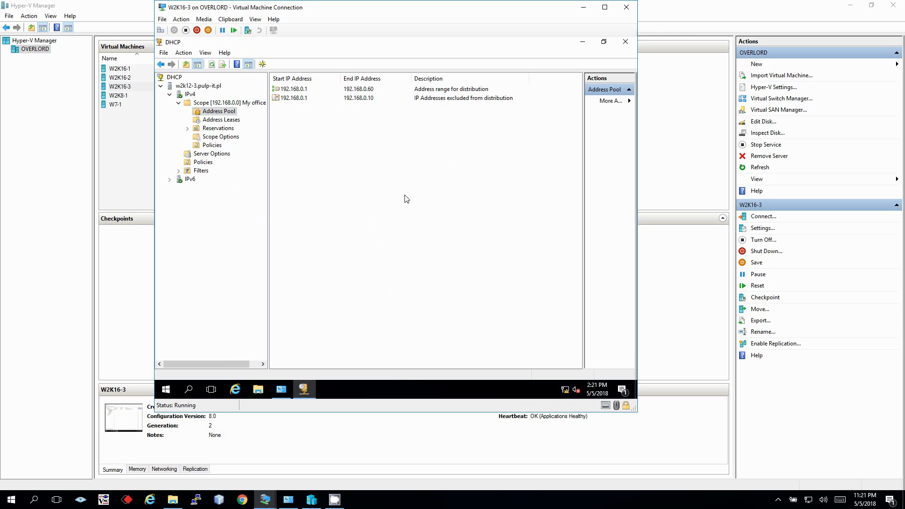
Add an exclusion range from 192.168.0.51 to 192.168.0.53 to the scope's address pool
right_click(301, 135)
click(333, 140)
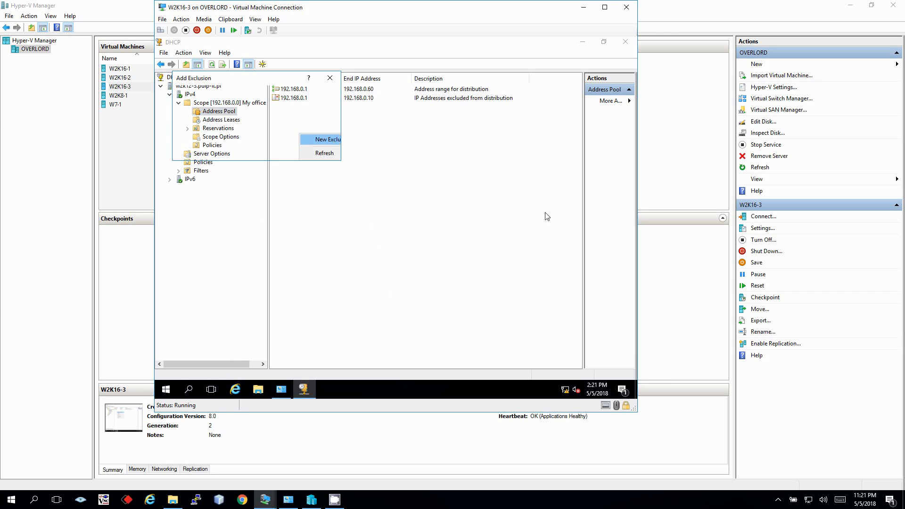
text(192.168.0.)
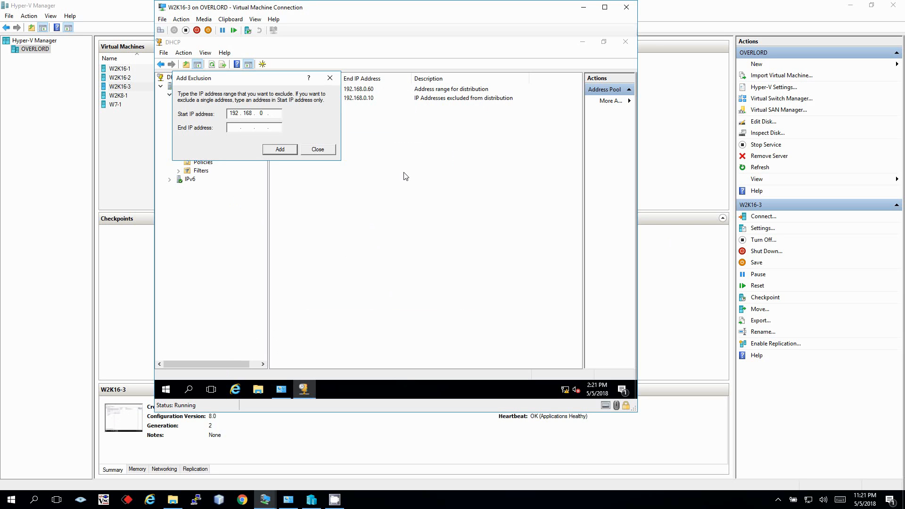
text(51192.168.0.53)
click(281, 149)
click(319, 149)
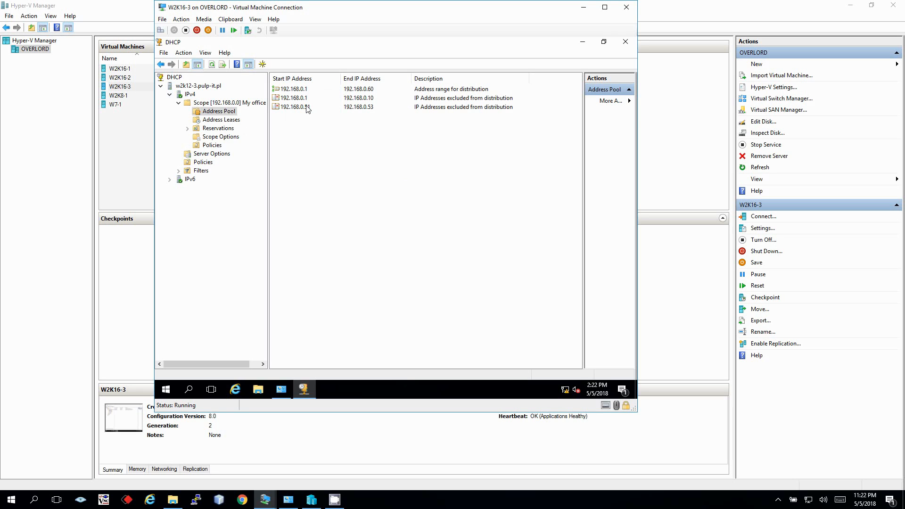
Delete the exclusion ranges starting at 192.168.0.1 and 192.168.0.51 from the address pool
click(307, 109)
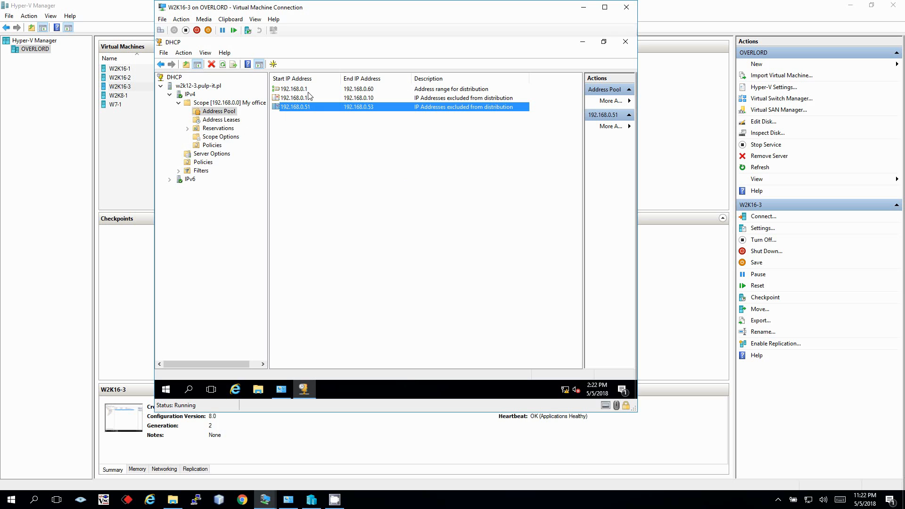
click(309, 92)
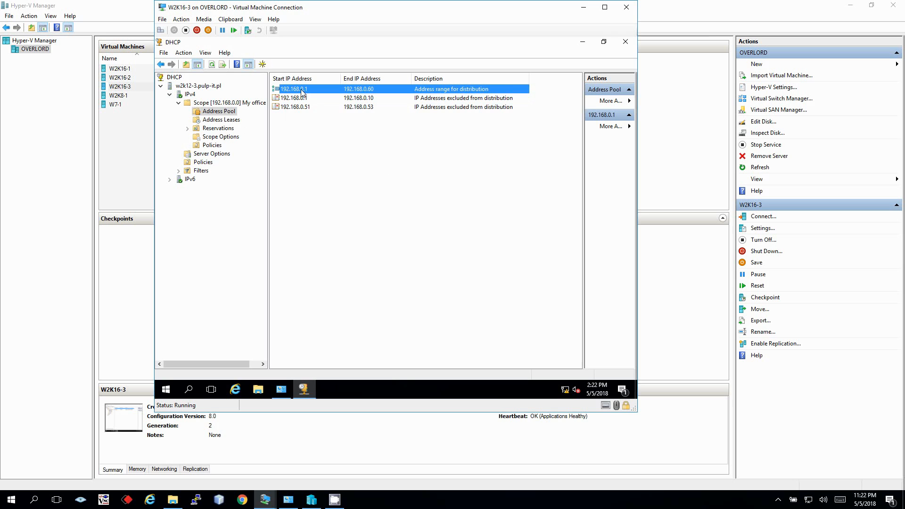
right_click(303, 90)
click(330, 130)
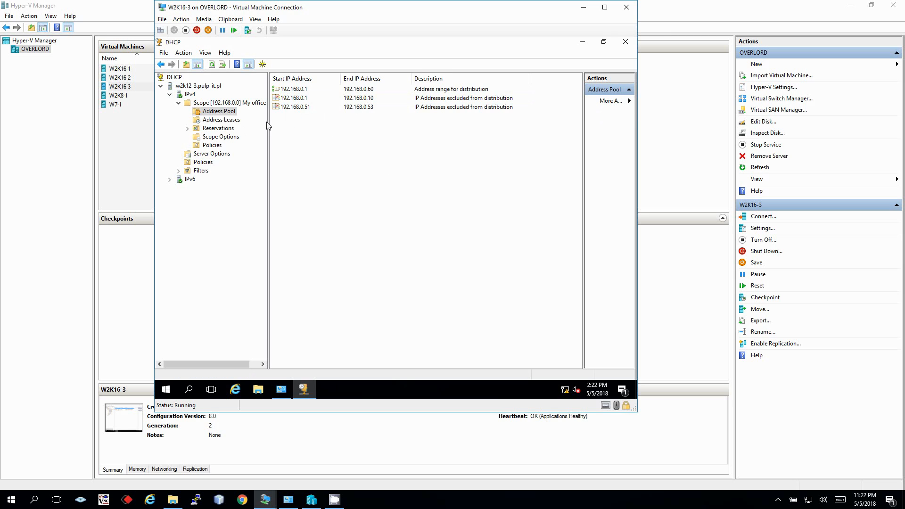
right_click(297, 99)
click(314, 106)
click(401, 247)
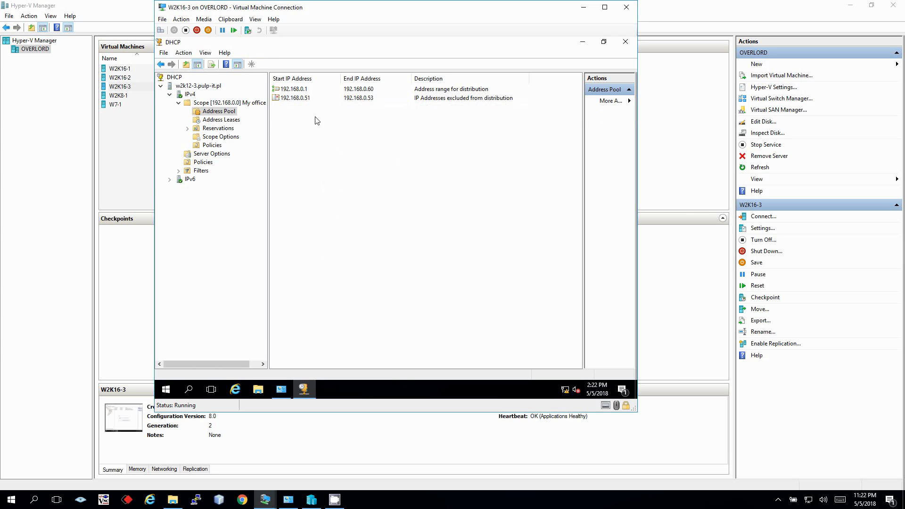
right_click(307, 99)
click(330, 103)
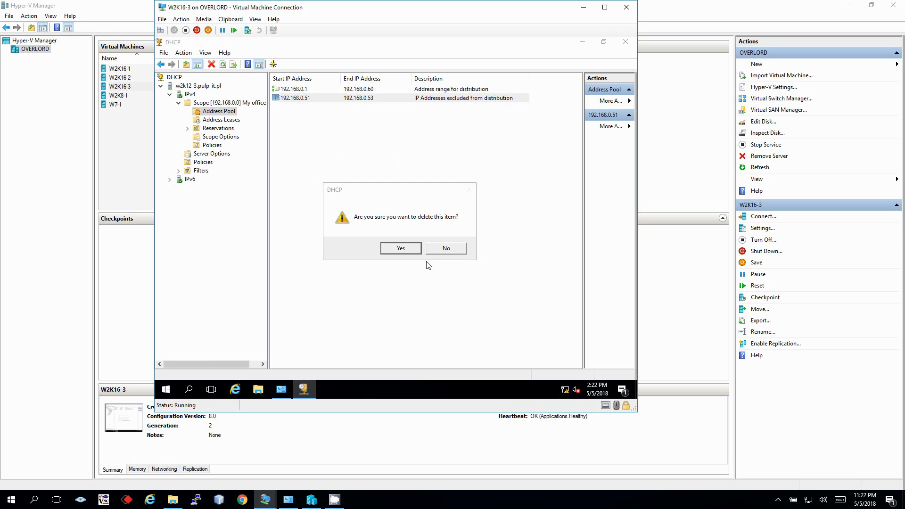
click(401, 246)
Set the My office LAN scope's start IP address to 192.168.0.51 in its properties and apply it
right_click(236, 103)
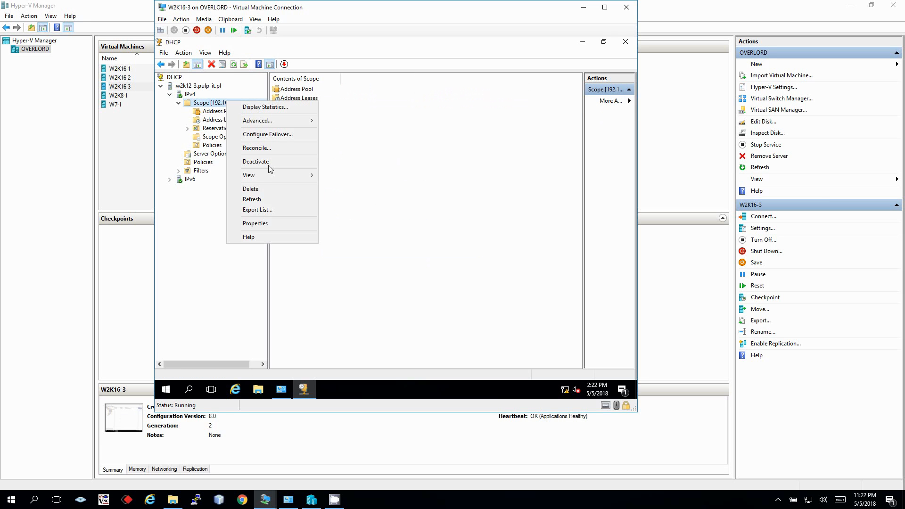
click(278, 222)
double_click(403, 179)
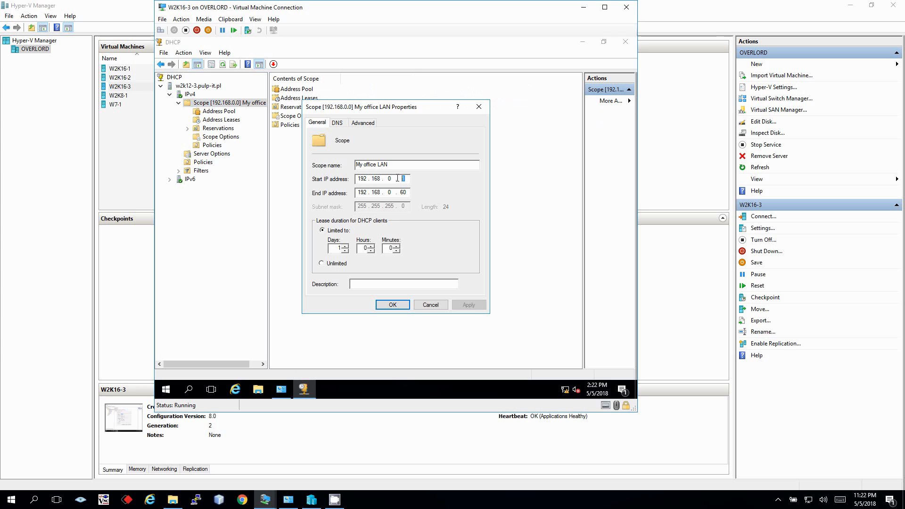
text(50)
double_click(403, 192)
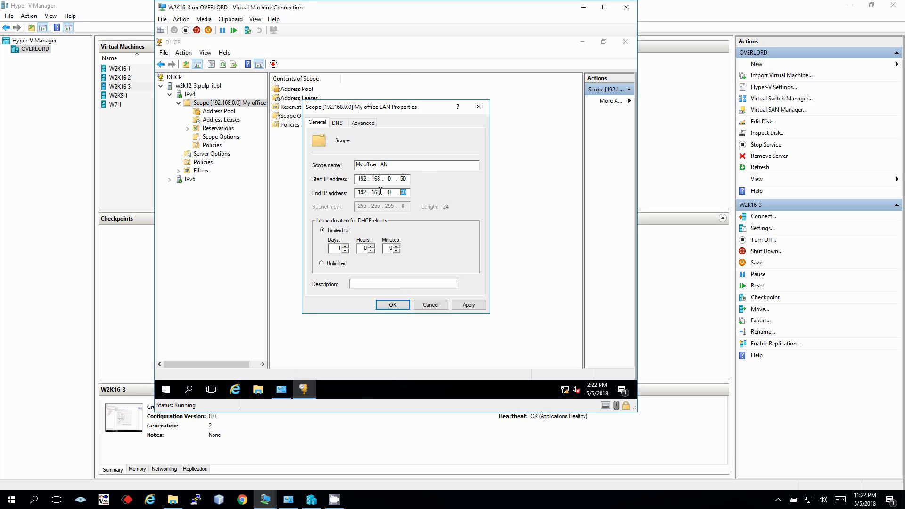
drag(412, 178, 402, 180)
click(408, 179)
key(BackSpace)
text(1)
click(469, 305)
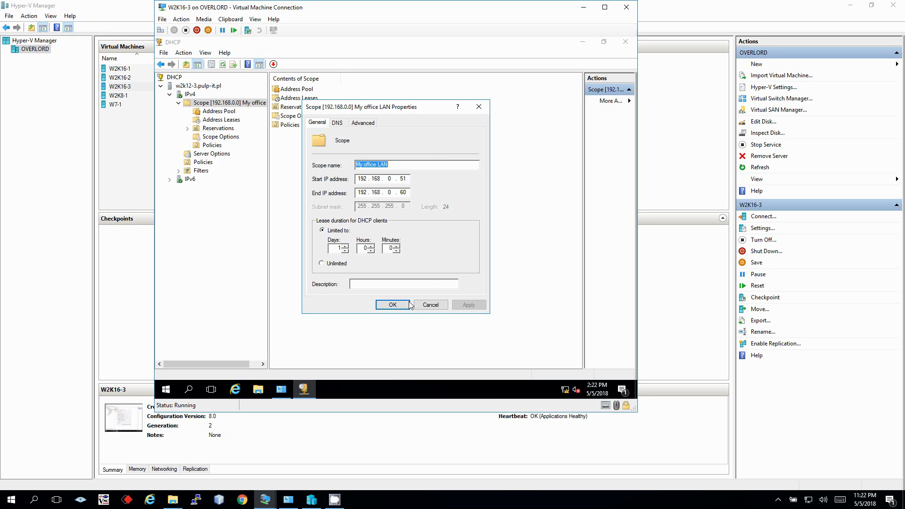
click(392, 305)
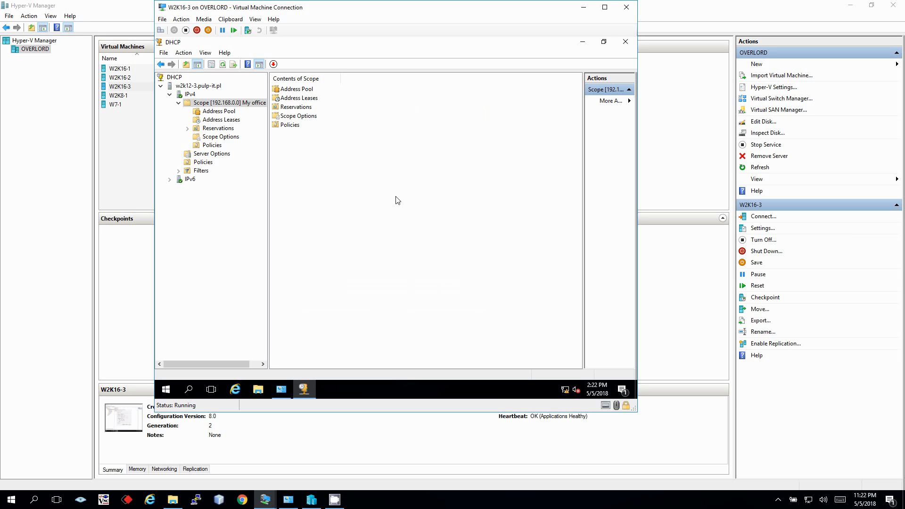
Display the address leases of the My office LAN scope and minimize the Hyper-V Manager window behind the virtual machine
click(221, 120)
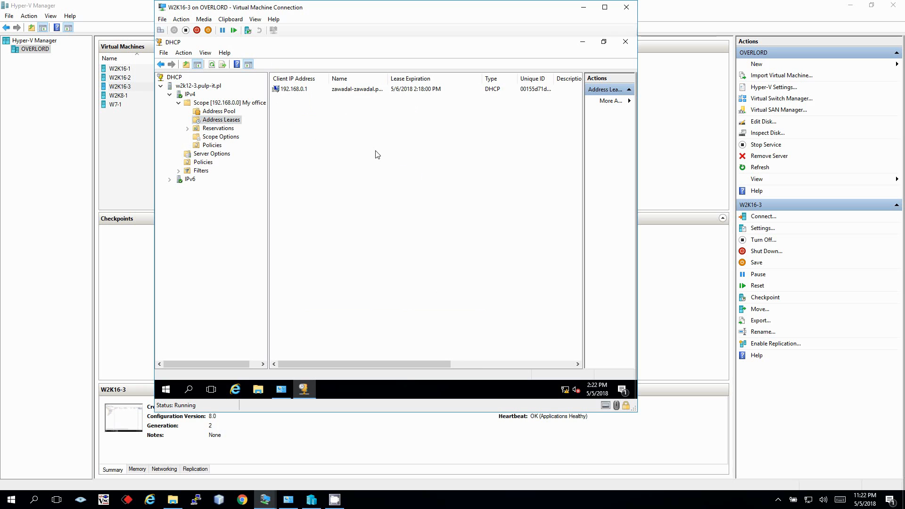
click(141, 149)
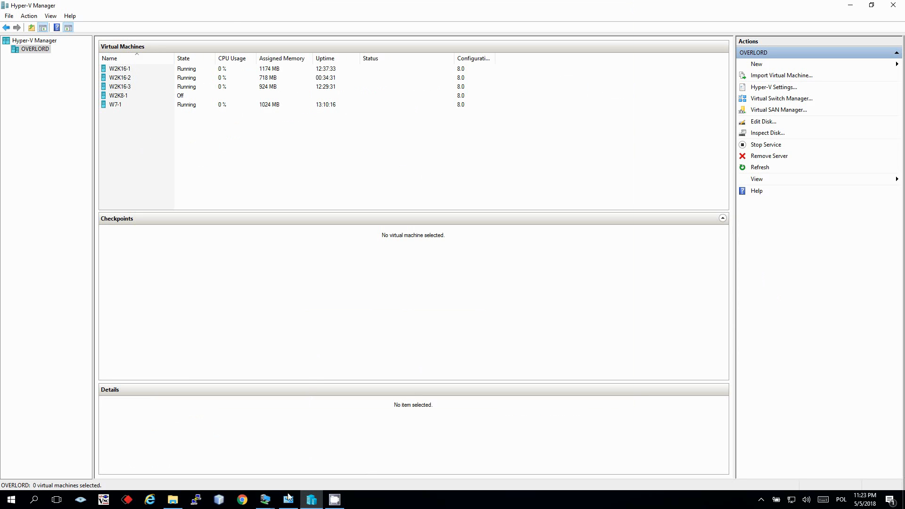
click(313, 501)
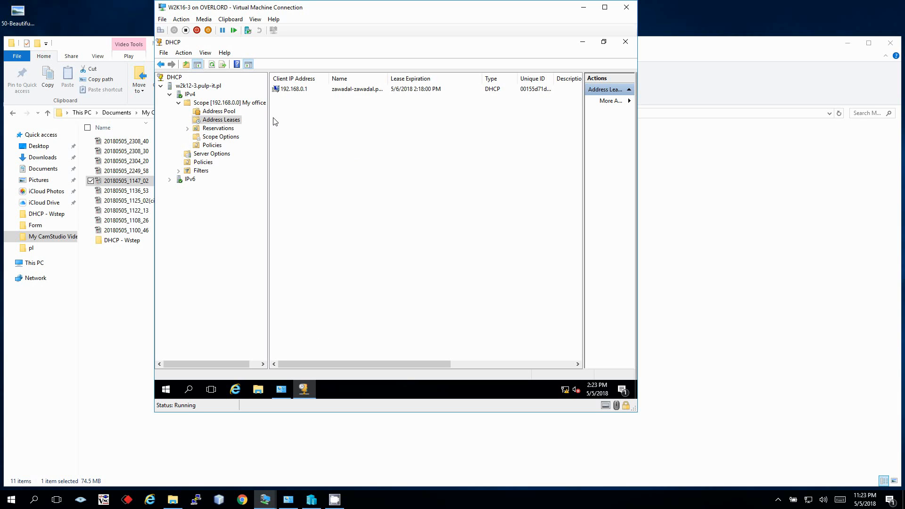
Increase the conflict detection attempts by one in the advanced IPv4 properties, and expand the My office LAN scope
click(227, 102)
right_click(189, 94)
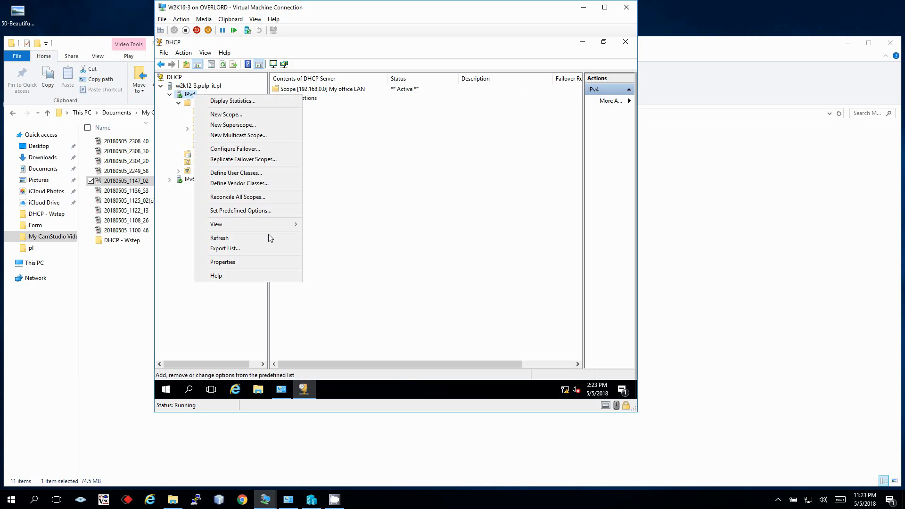
click(237, 262)
click(416, 125)
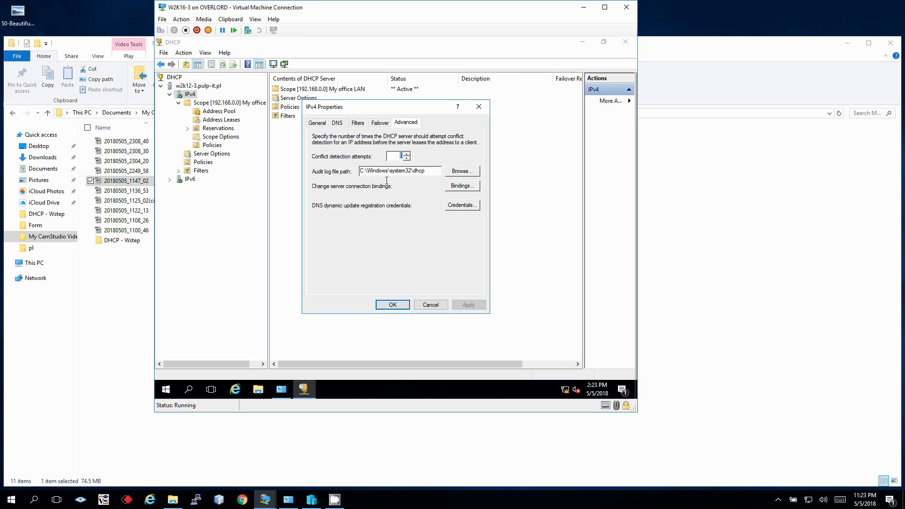
click(406, 154)
click(468, 305)
click(393, 304)
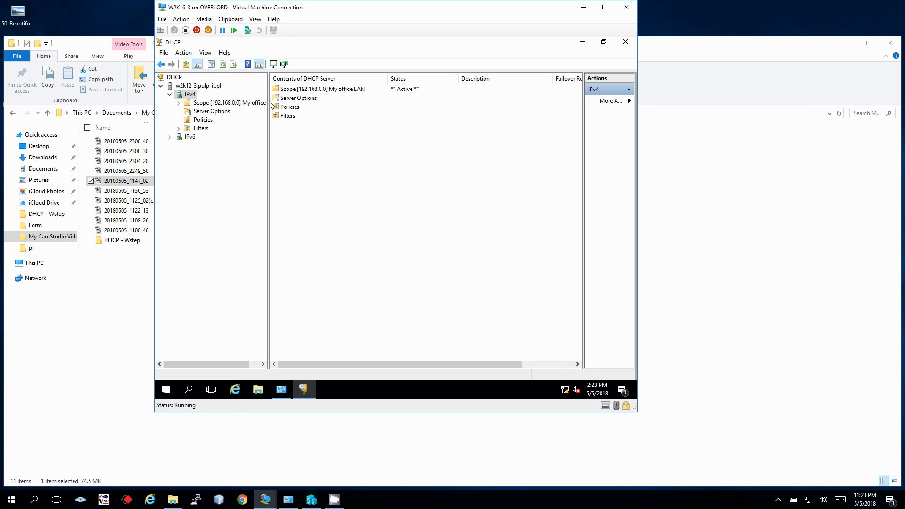
click(179, 102)
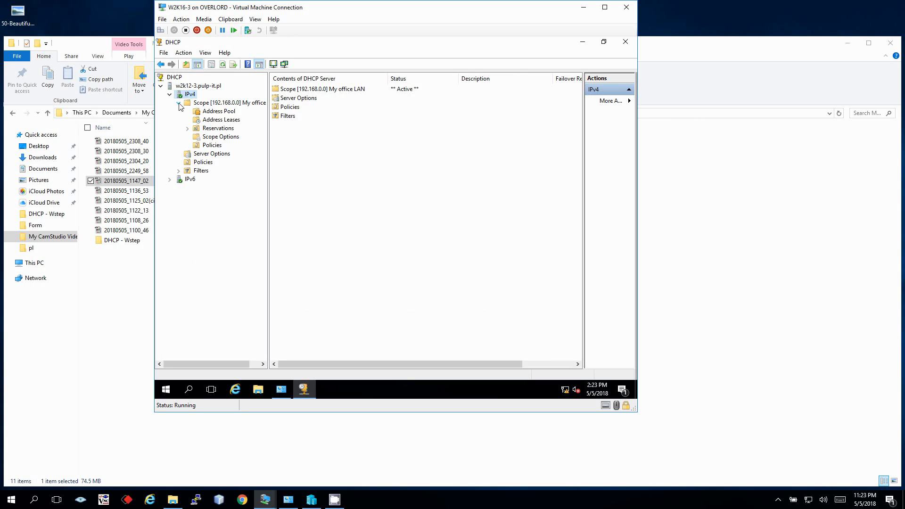
Switch to the W7-1 virtual machine and renew its DHCP lease with ipconfig /release followed by ipconfig /renew
click(179, 103)
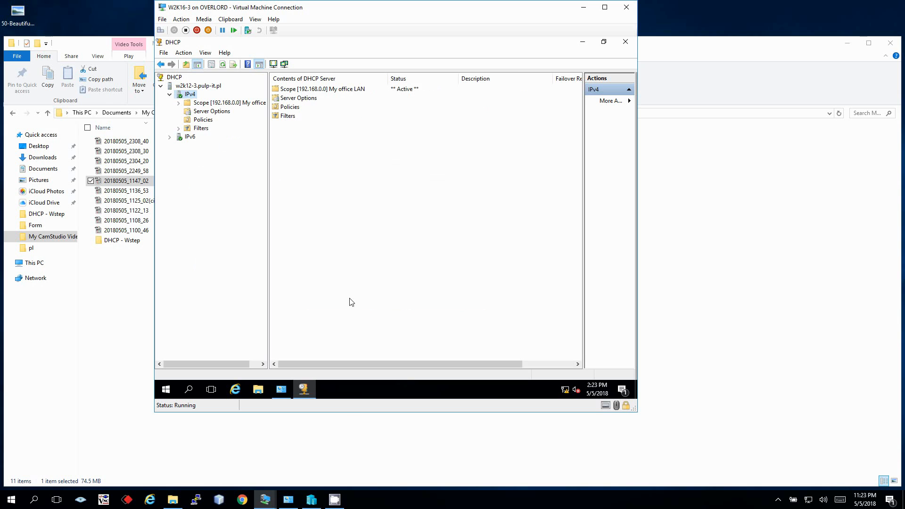
click(312, 499)
mouse_move(265, 498)
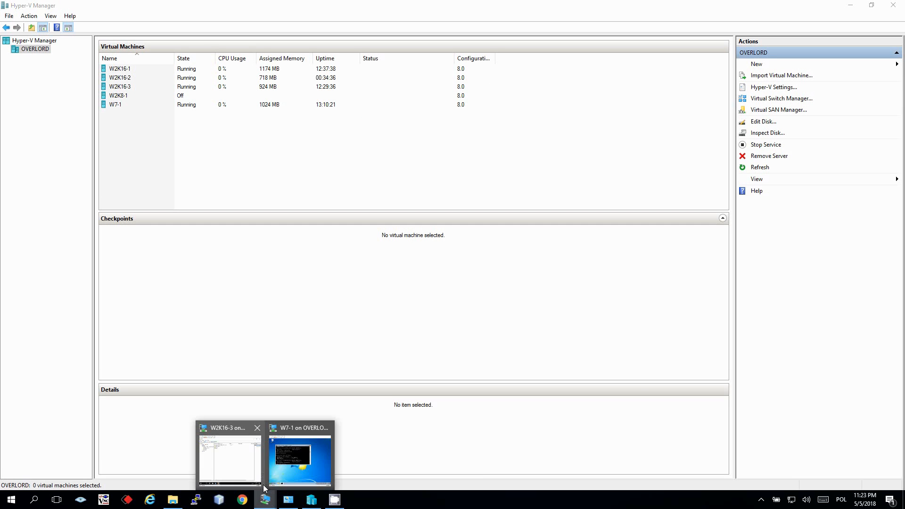
click(311, 469)
key(Up)
key(Up)
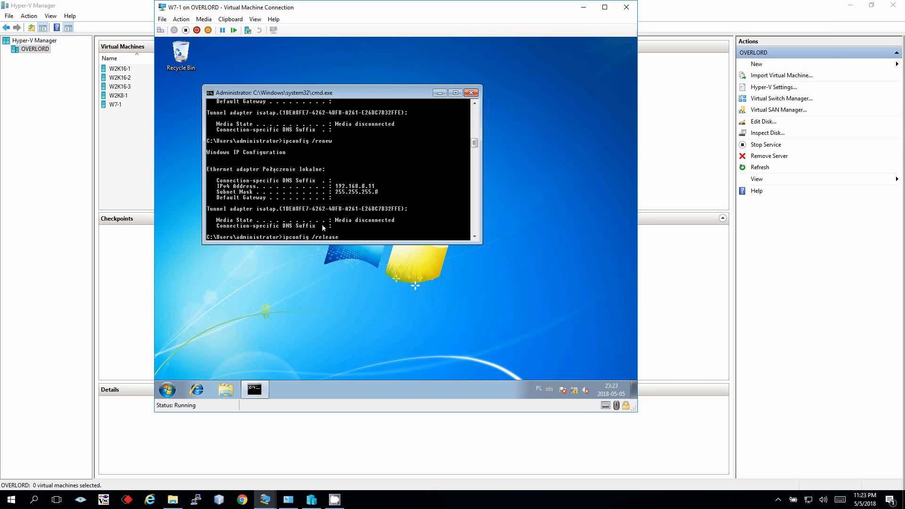
key(Return)
key(Up)
key(Up)
key(Return)
right_click(371, 188)
click(400, 168)
Switch to the W2K16-3 virtual machine and examine the 192.168.0.51 to 192.168.0.53 entries in the My office LAN scope's address leases
click(265, 500)
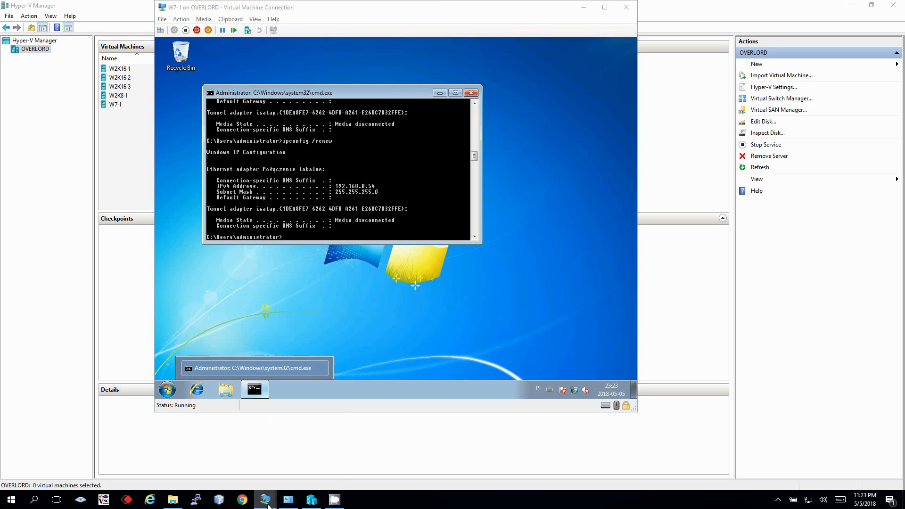
click(230, 457)
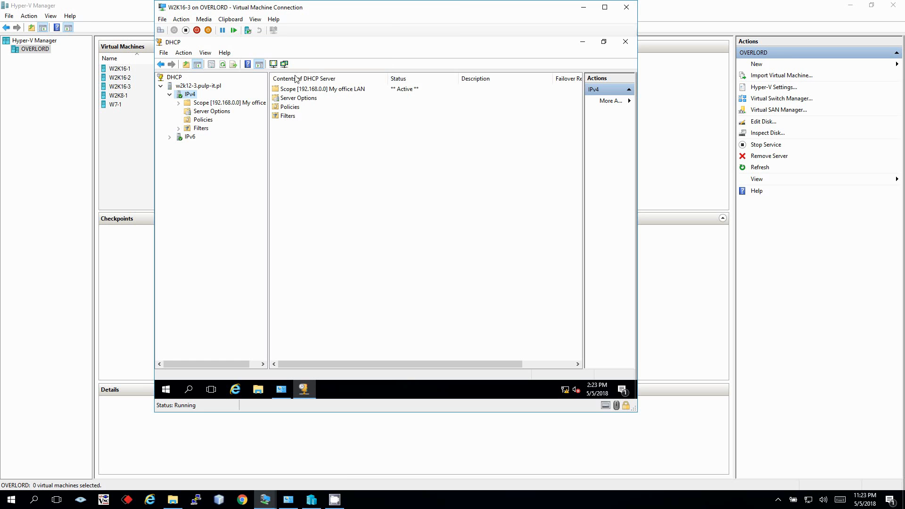
double_click(223, 104)
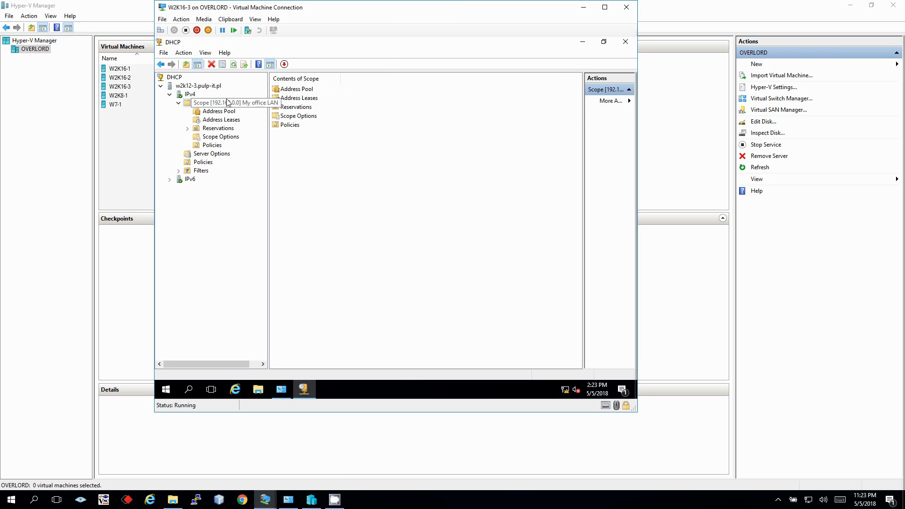
click(315, 91)
double_click(300, 98)
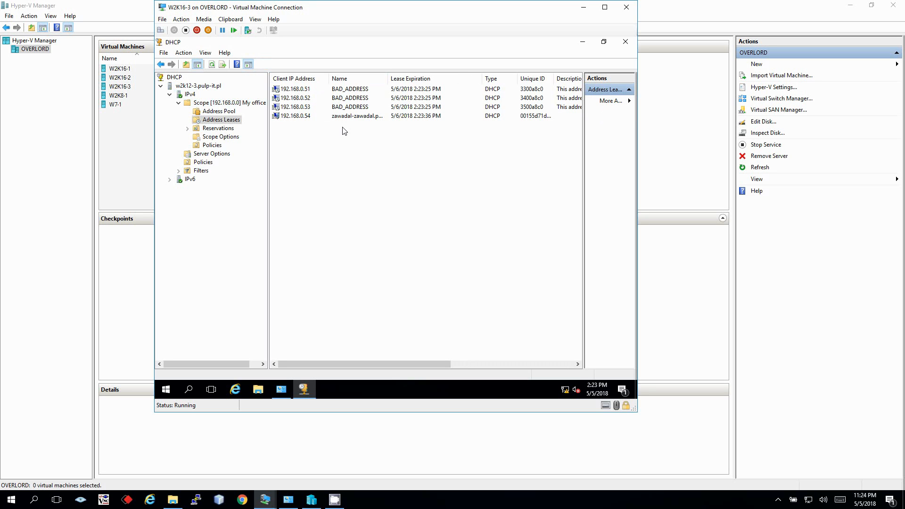
click(306, 90)
click(308, 98)
click(310, 107)
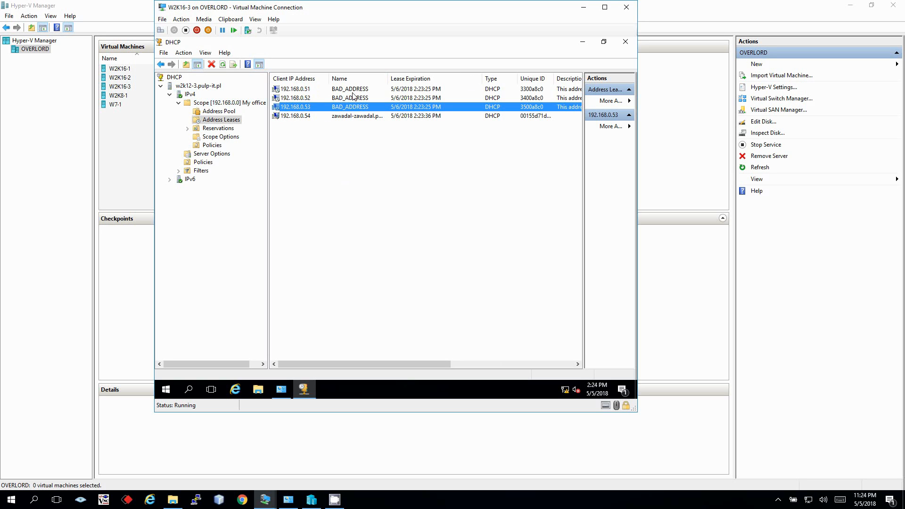
drag(553, 78, 566, 78)
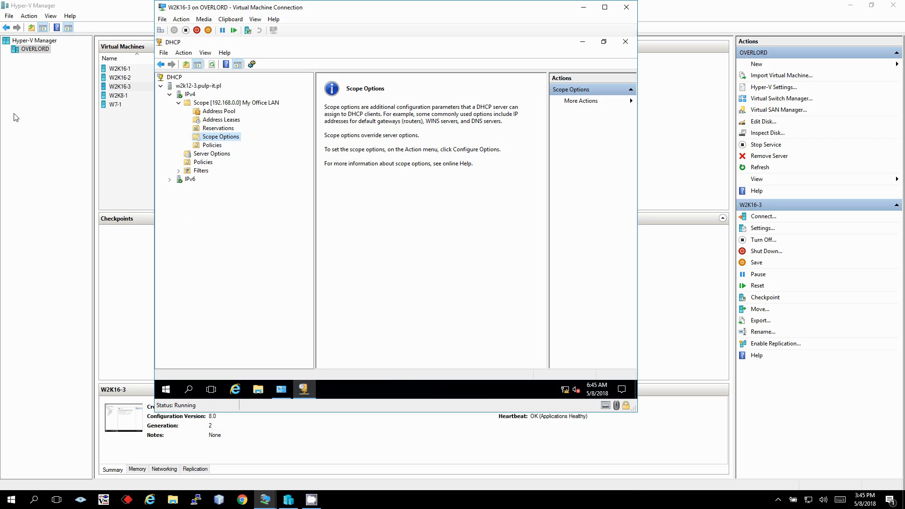
Review the My Office LAN scope's address pool, address leases, scope options and reservations, as well as the server options
click(216, 120)
click(216, 111)
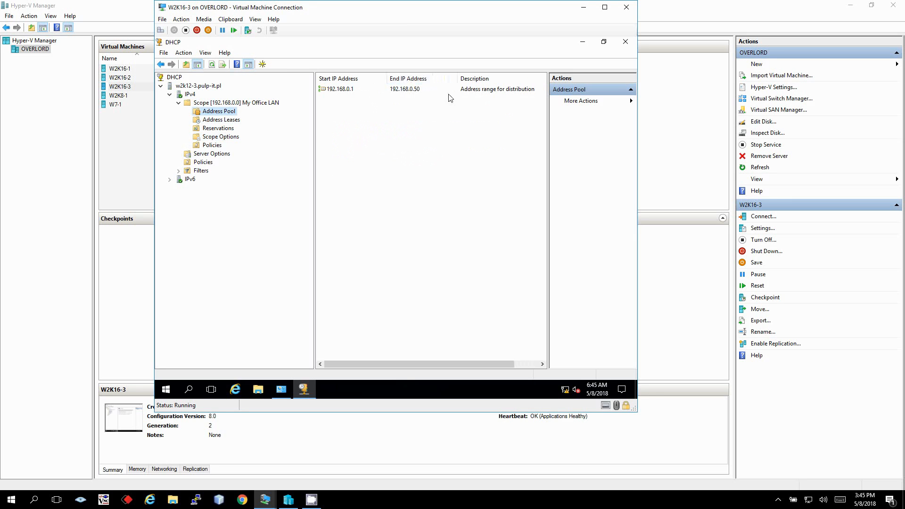
click(216, 120)
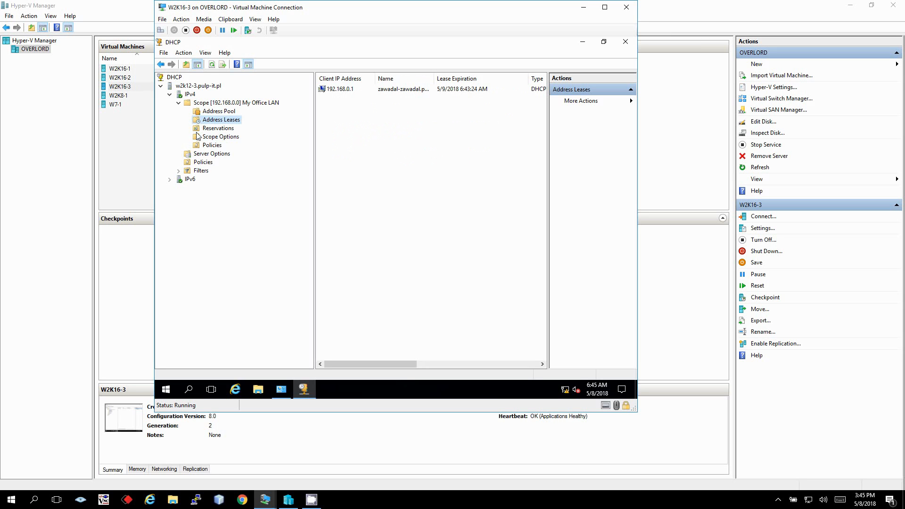
click(221, 156)
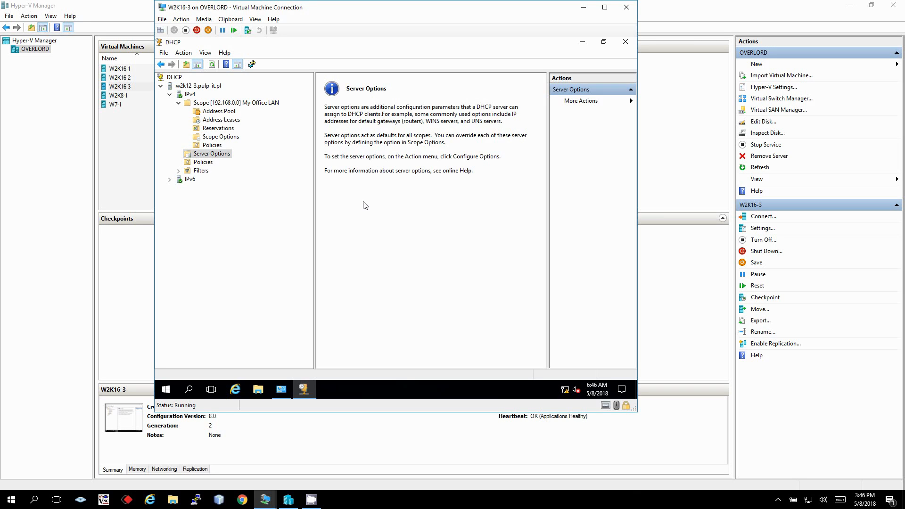
click(221, 139)
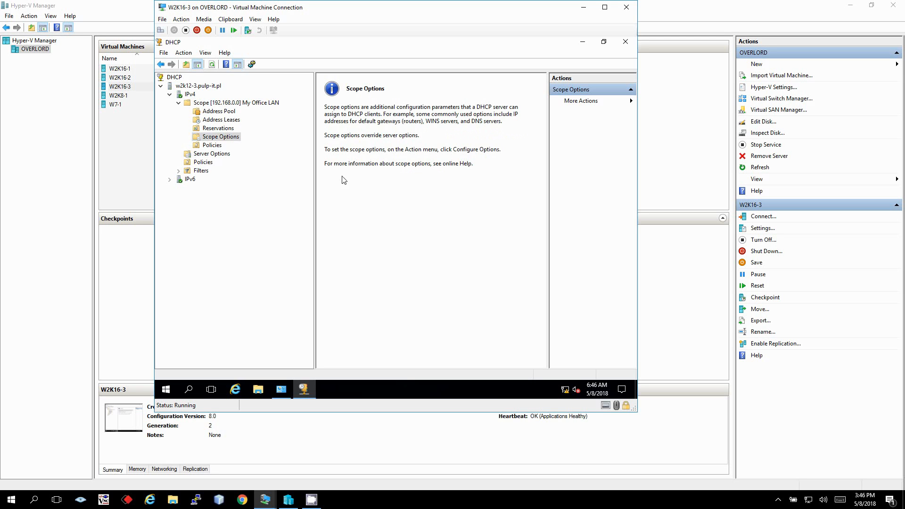
click(218, 128)
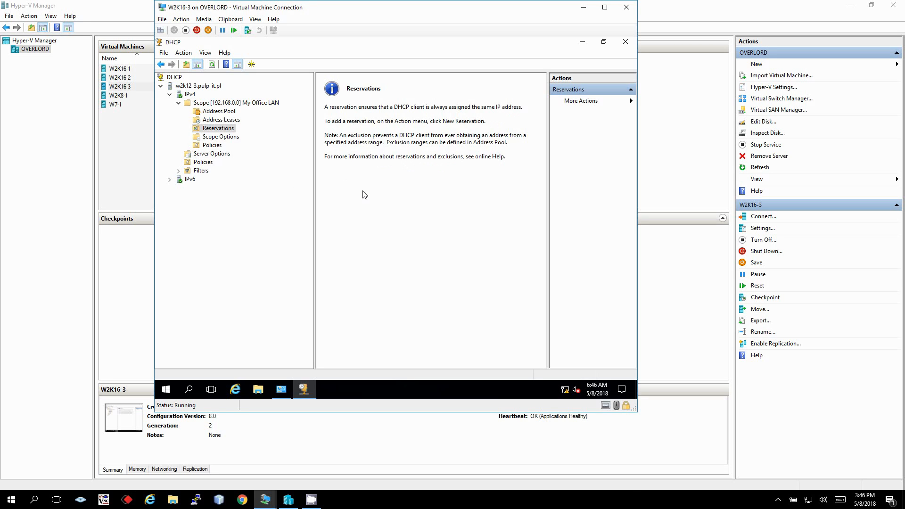
Enable server option 015 DNS Domain Name with the string value pulp-it.pl and select it in the server options list
click(225, 154)
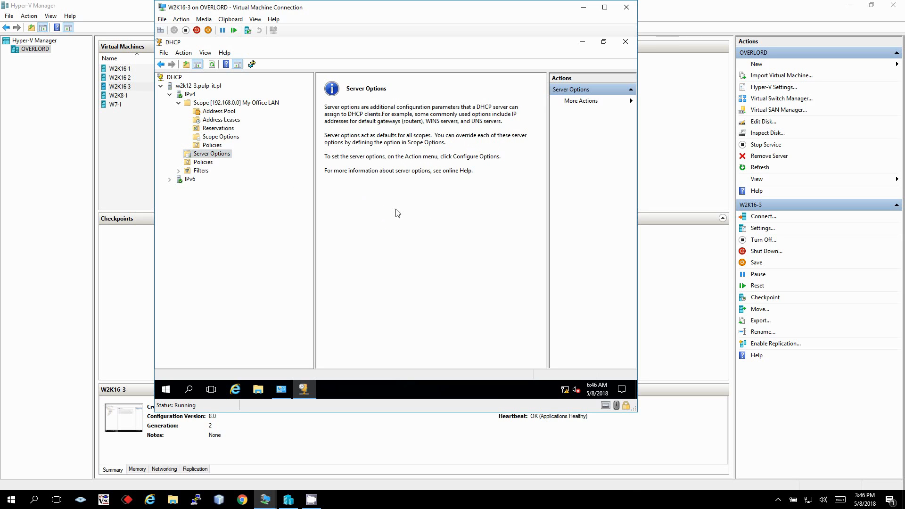
right_click(210, 155)
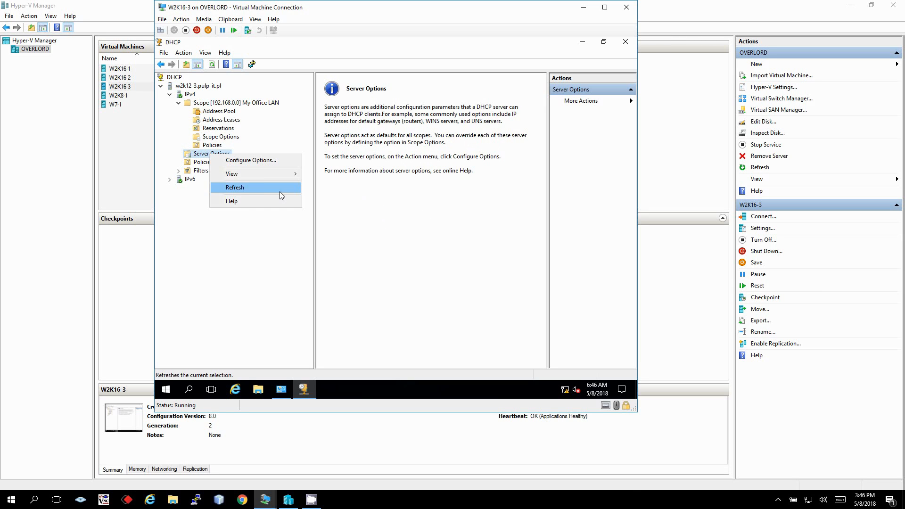
click(244, 163)
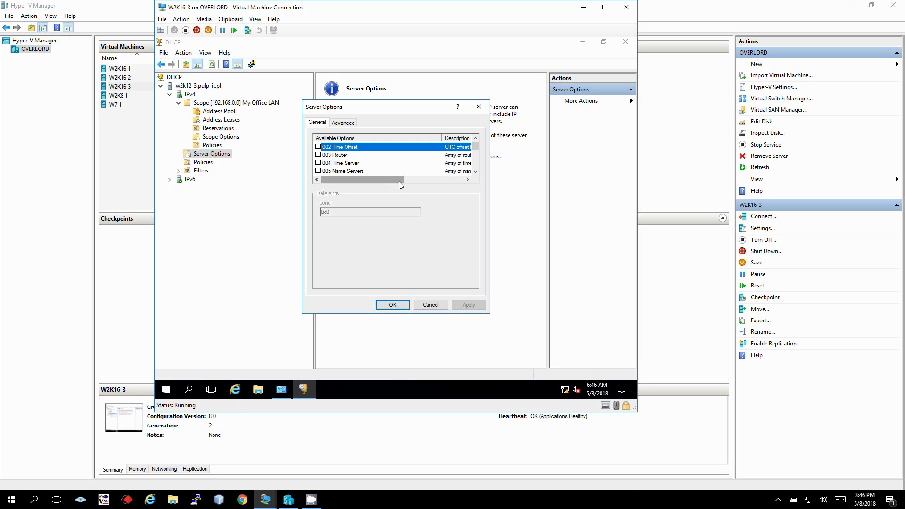
scroll(427, 168, down, 2)
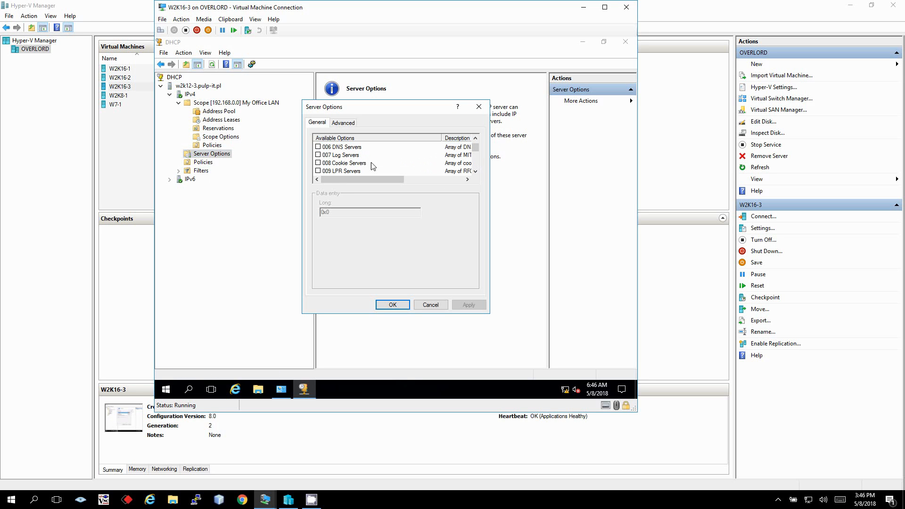
scroll(472, 168, down, 2)
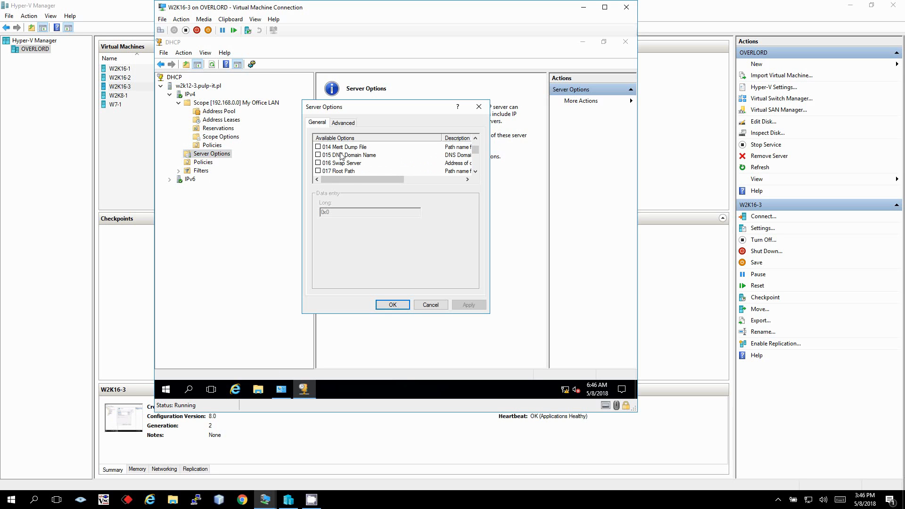
click(318, 155)
click(339, 212)
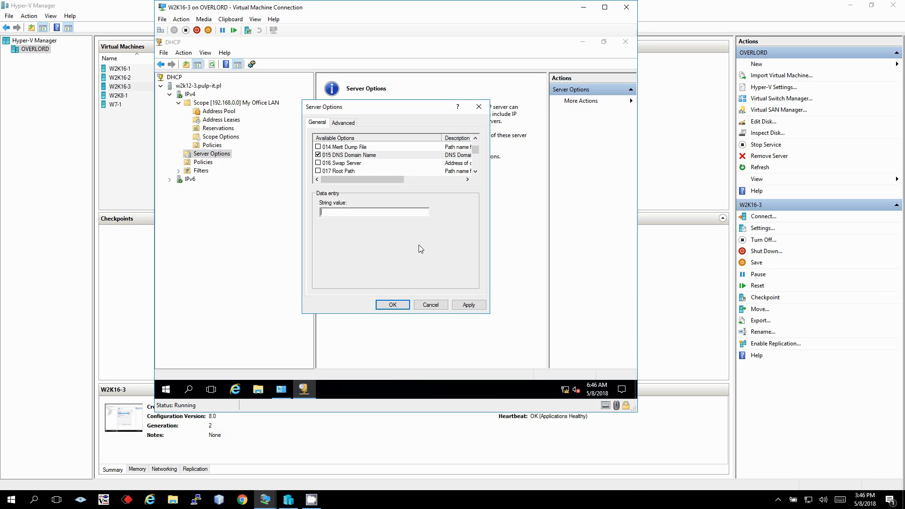
text(pup)
key(BackSpace)
text(lp-it.pl)
click(469, 304)
click(393, 305)
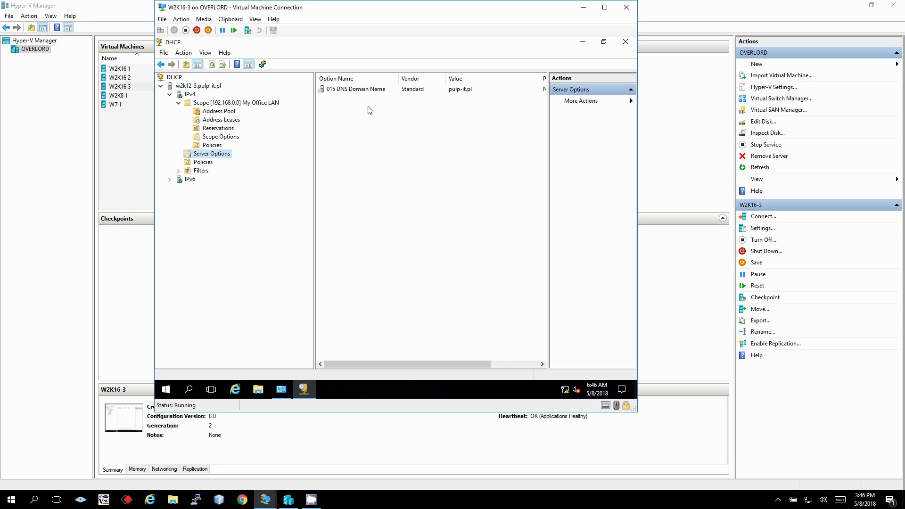
click(331, 90)
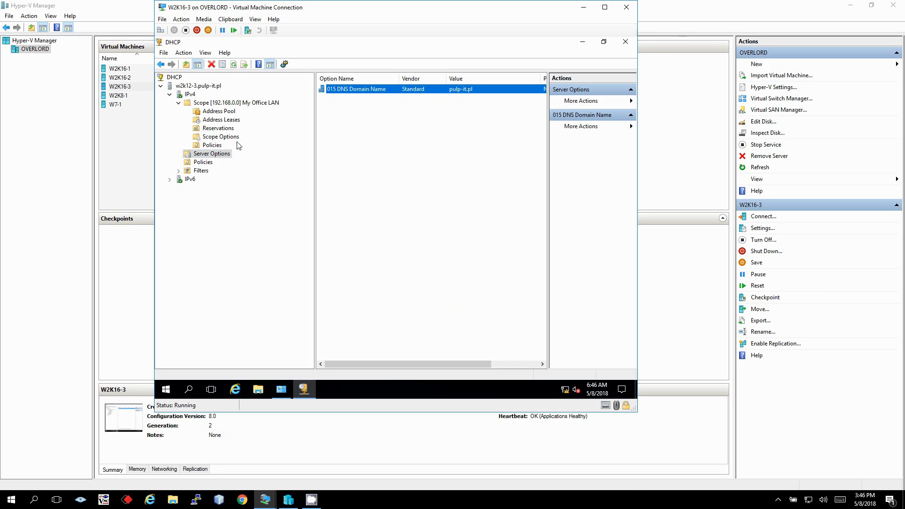
Refresh the scope options of the My Office LAN scope
click(226, 140)
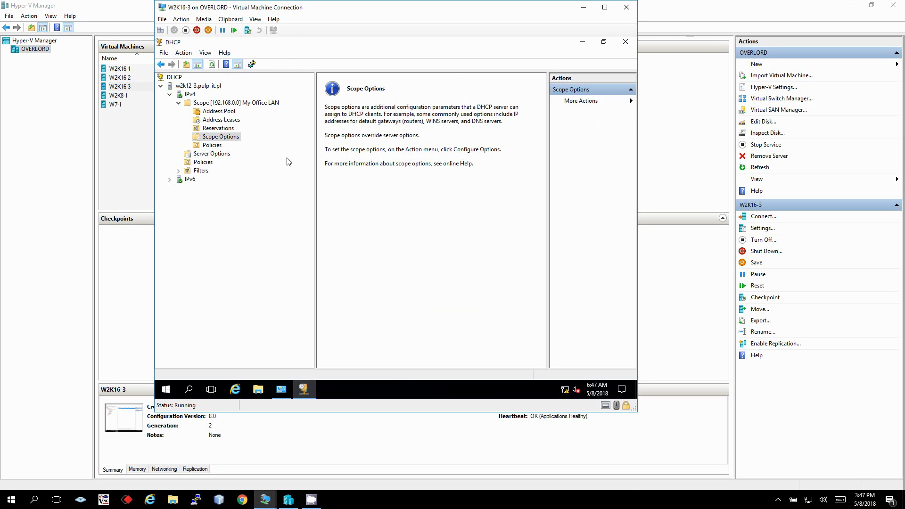
right_click(231, 137)
click(271, 167)
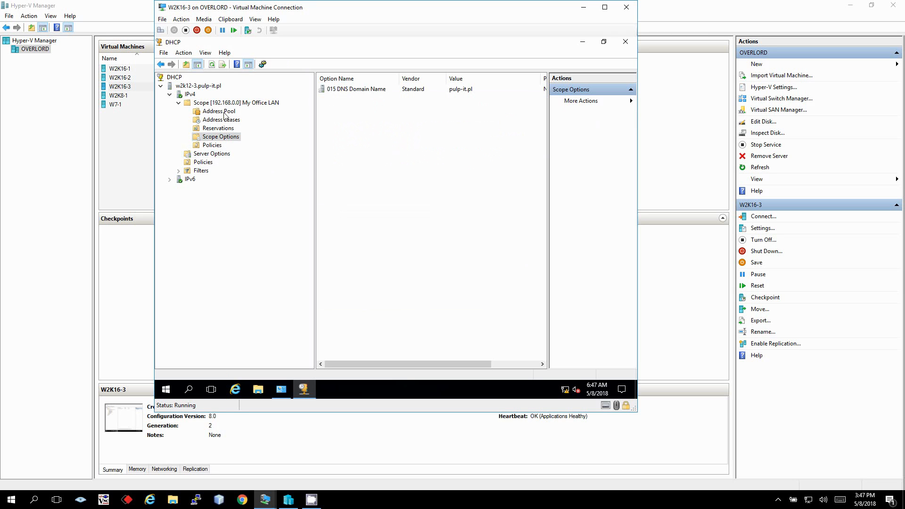
Enable scope option 003 Router for the My Office LAN scope and add the IP address 192.168.0.51
right_click(382, 109)
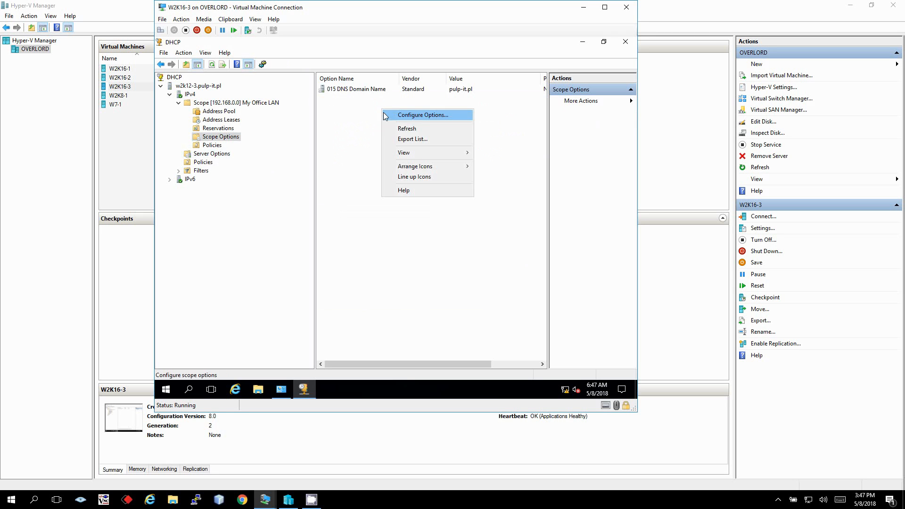
click(422, 118)
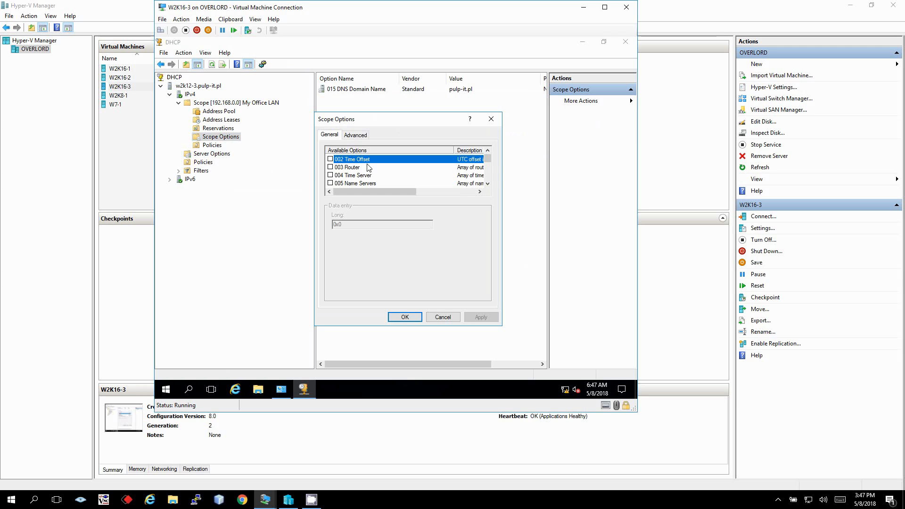
click(336, 167)
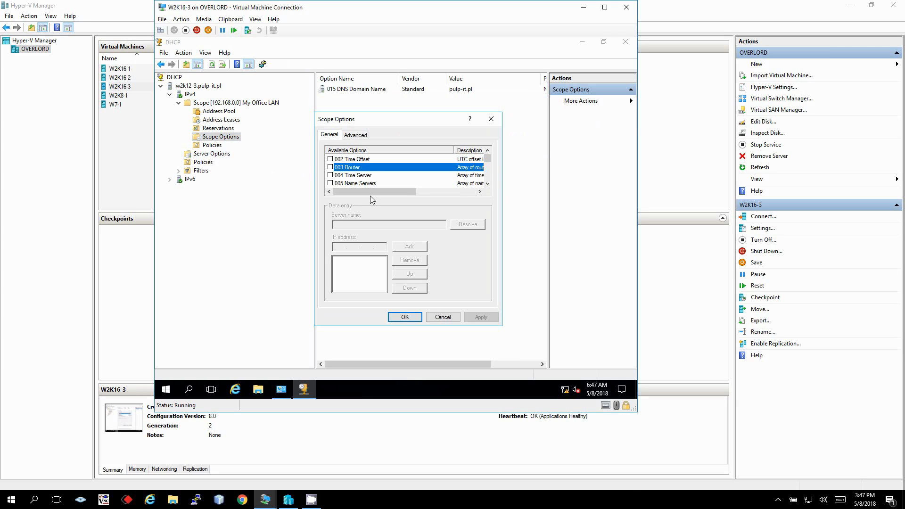
click(331, 168)
click(346, 248)
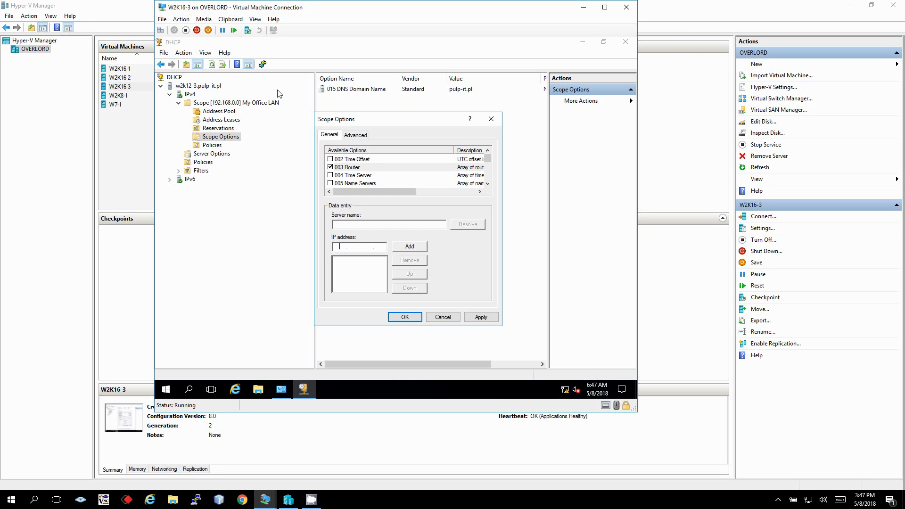
text(192.168.0.51)
click(396, 244)
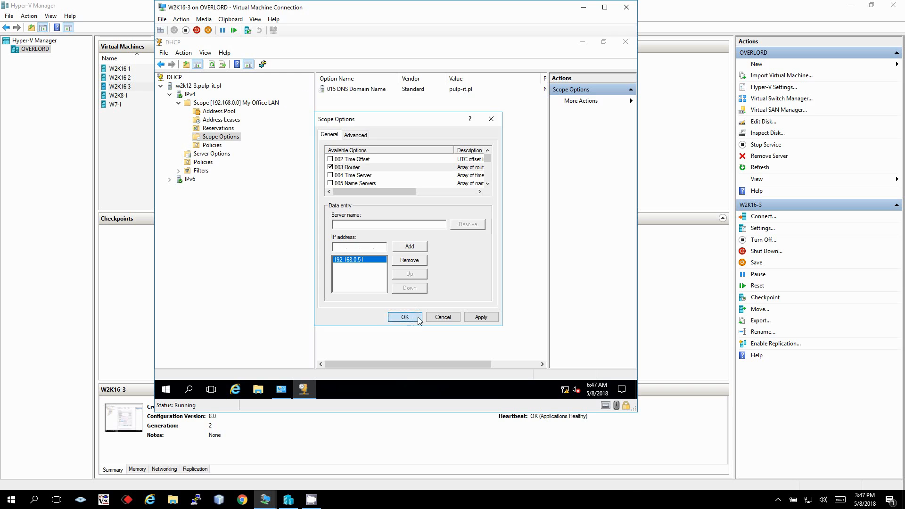
click(403, 316)
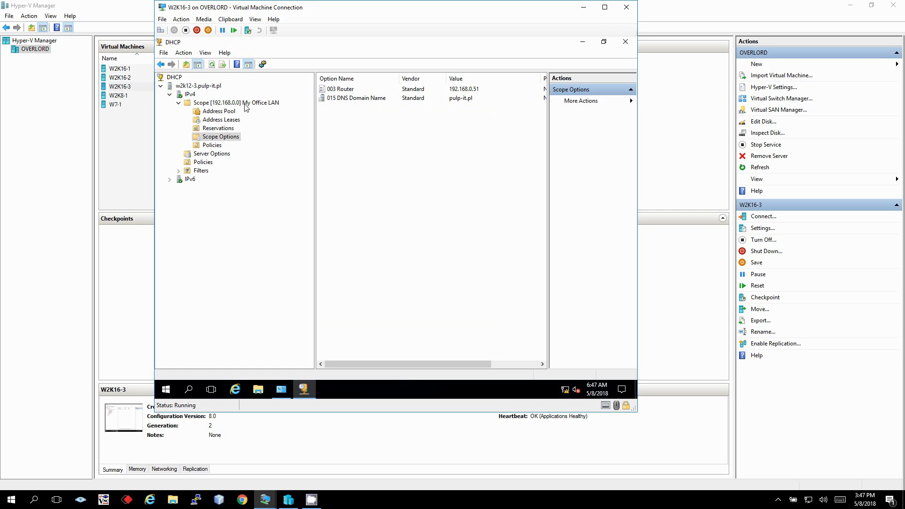
Display the address leases and the reservations of the My Office LAN scope
click(224, 128)
key(Up)
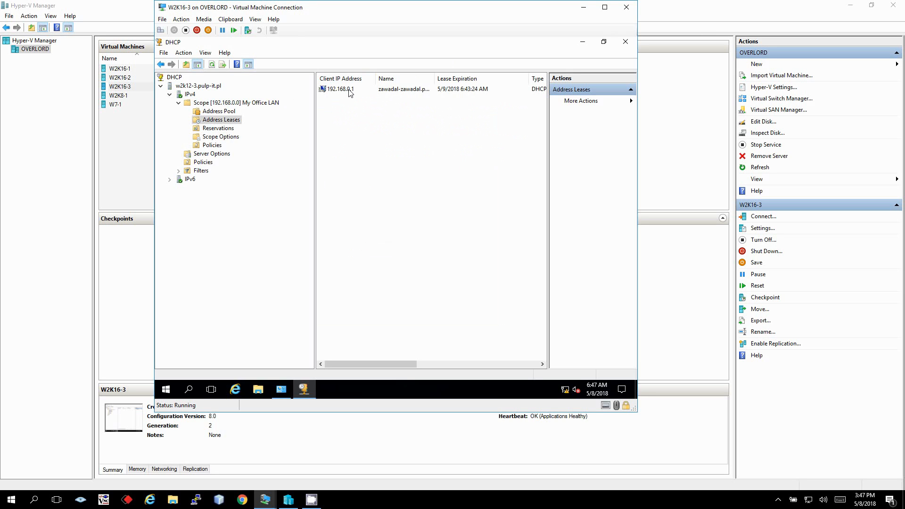
click(221, 129)
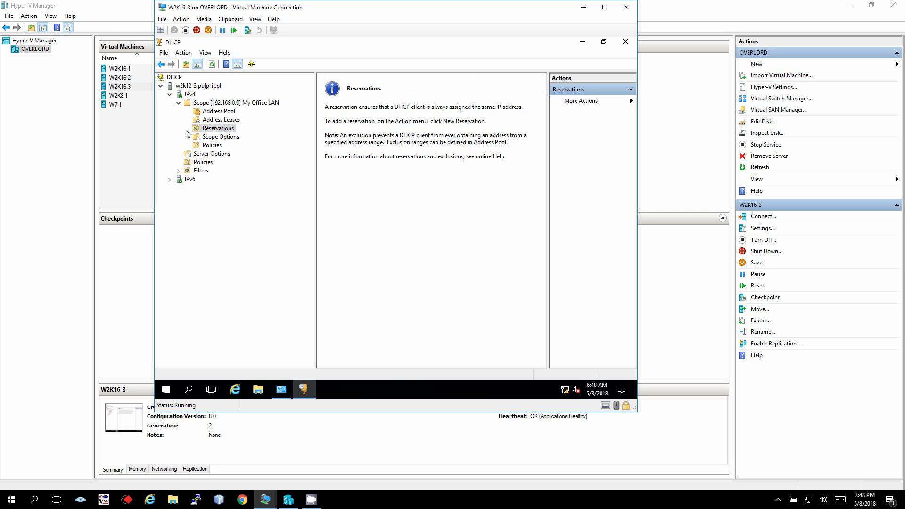
Add the leased address 192.168.0.1 of the My Office LAN scope to the reservations
click(221, 120)
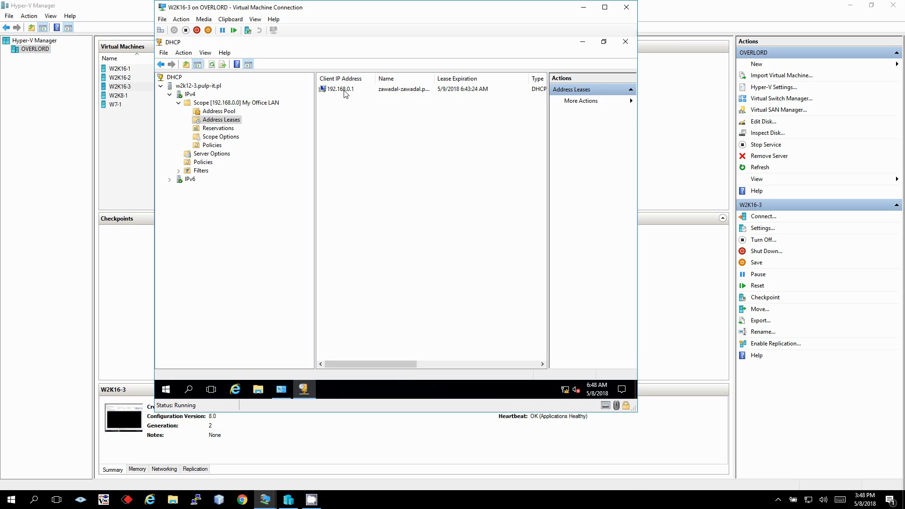
right_click(344, 91)
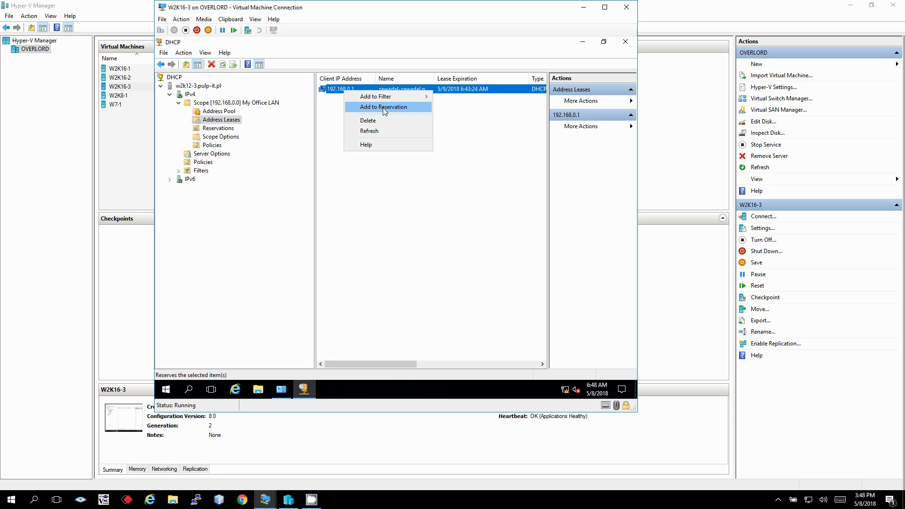
click(336, 92)
right_click(338, 92)
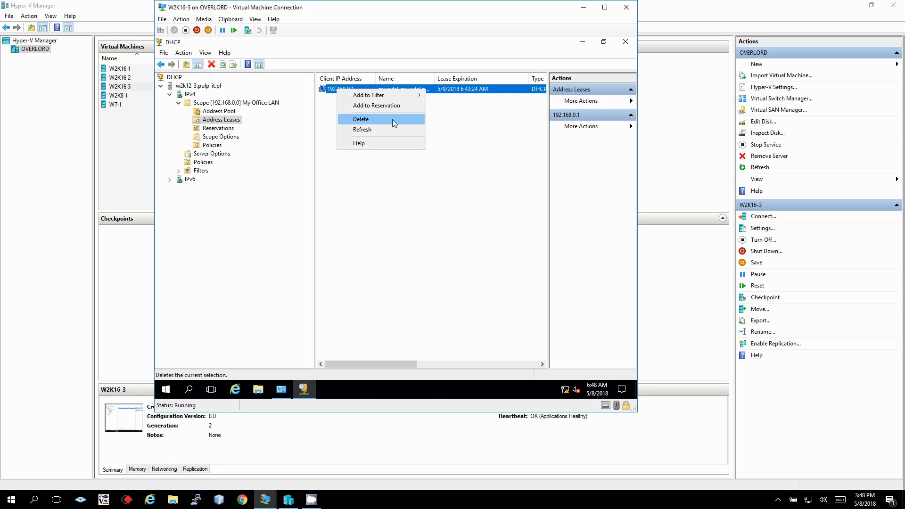
click(369, 106)
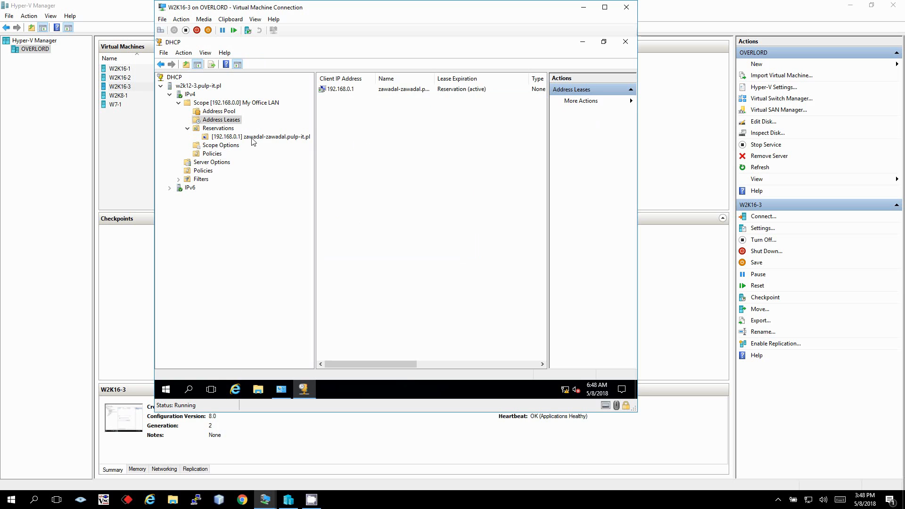
Display the scope's reservations and open the option configuration of the 192.168.0.1 reservation
click(226, 129)
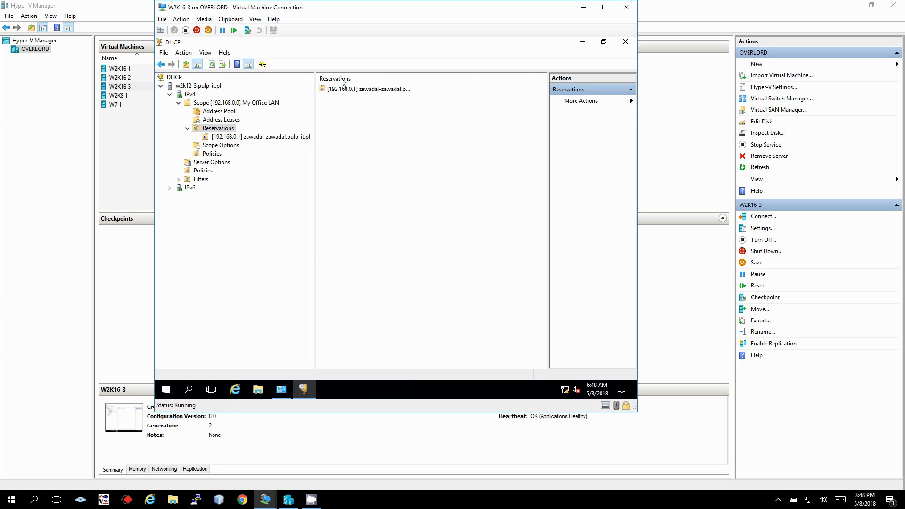
click(356, 89)
right_click(355, 91)
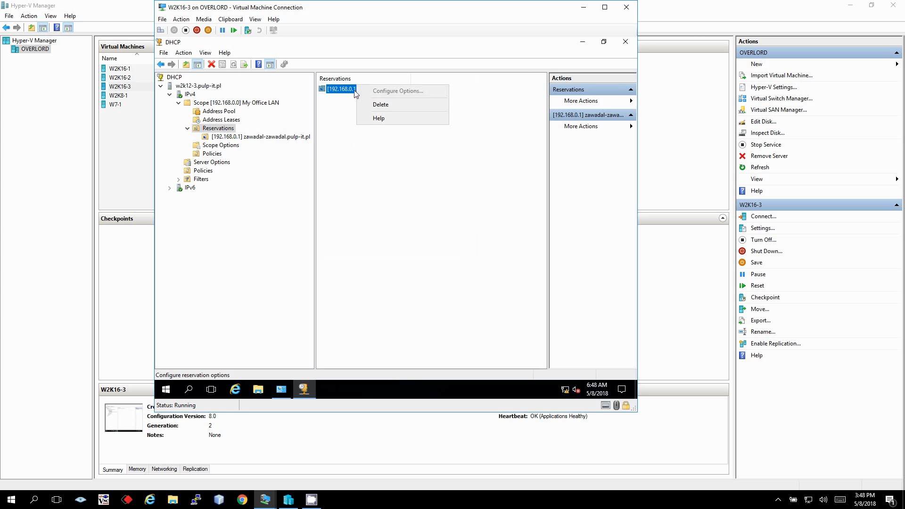
click(231, 137)
right_click(240, 136)
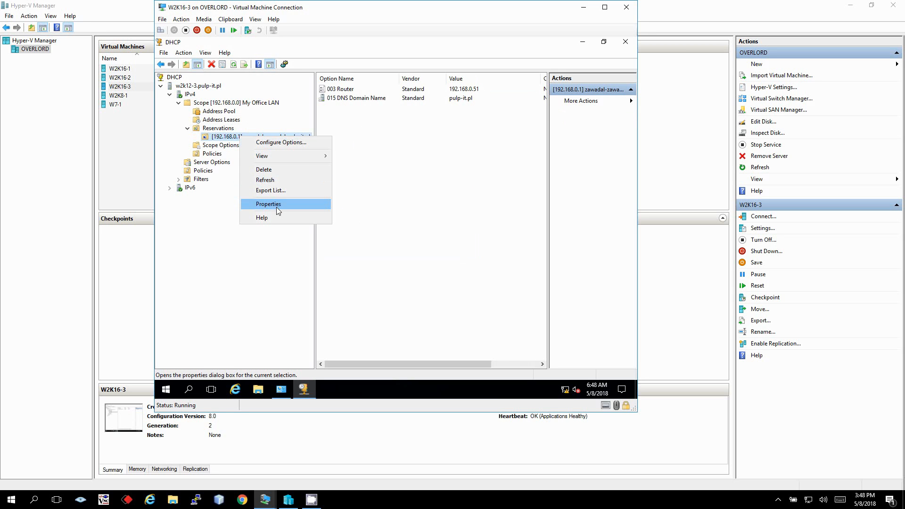
click(287, 142)
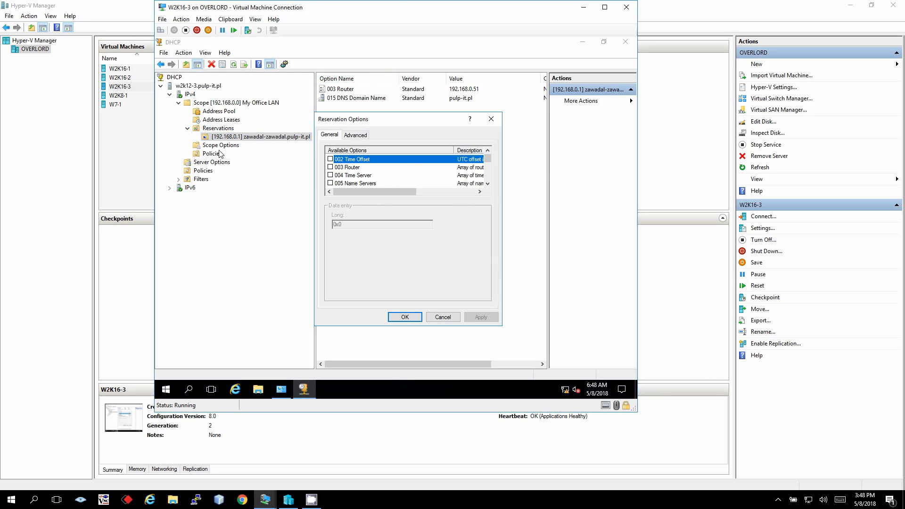
Enable reservation option 006 DNS Servers with the IP addresses 192.168.0.60 and 192.168.0.51, accepting the unvalidated 192.168.0.60
click(488, 184)
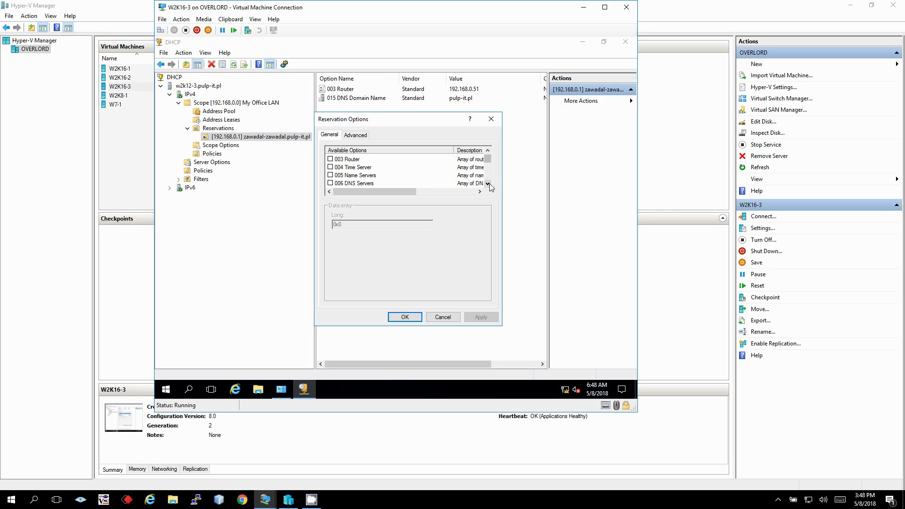
click(330, 168)
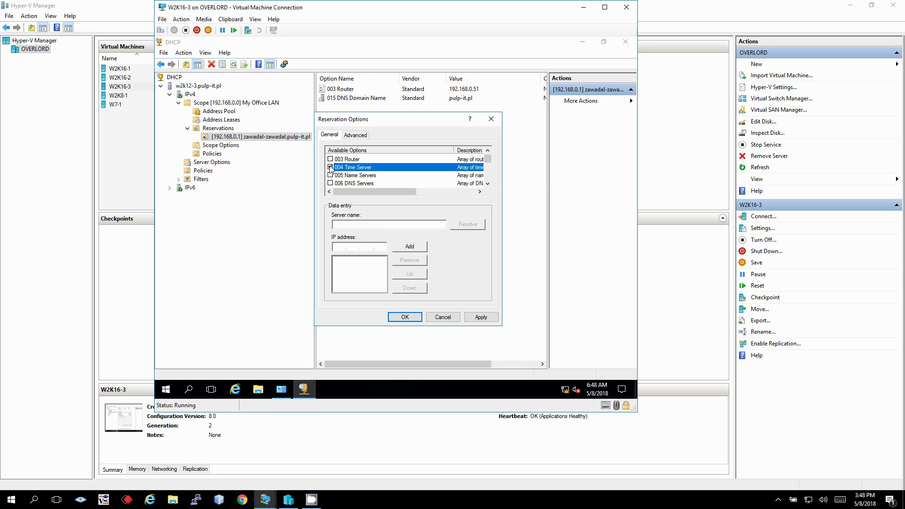
click(329, 167)
click(330, 183)
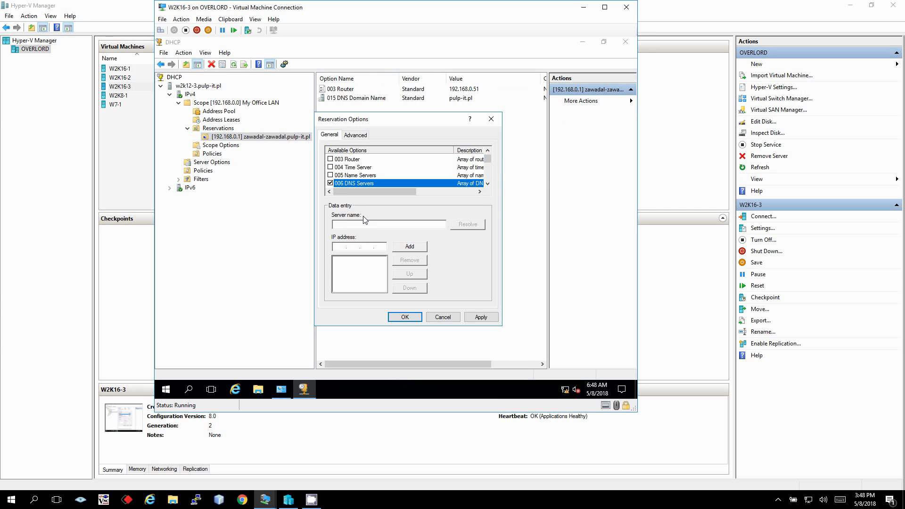
click(344, 246)
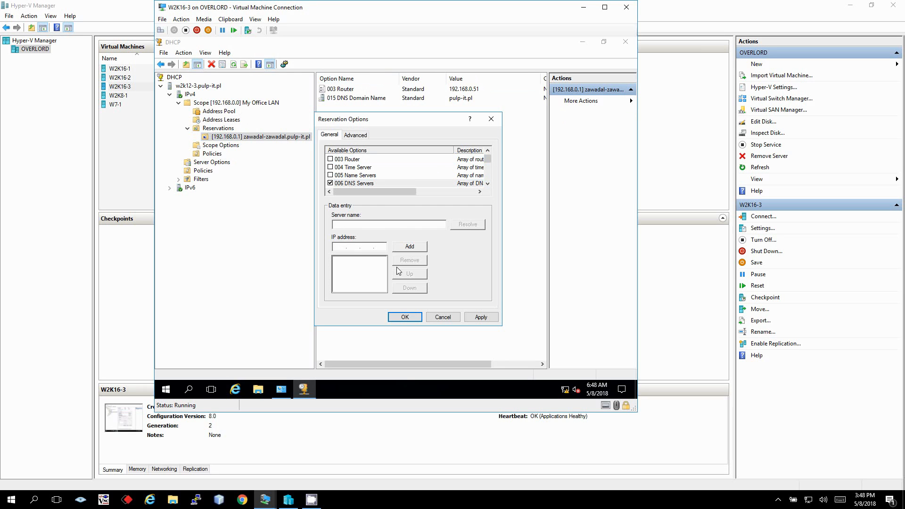
text(192 . 168 . 0 . 60)
click(410, 248)
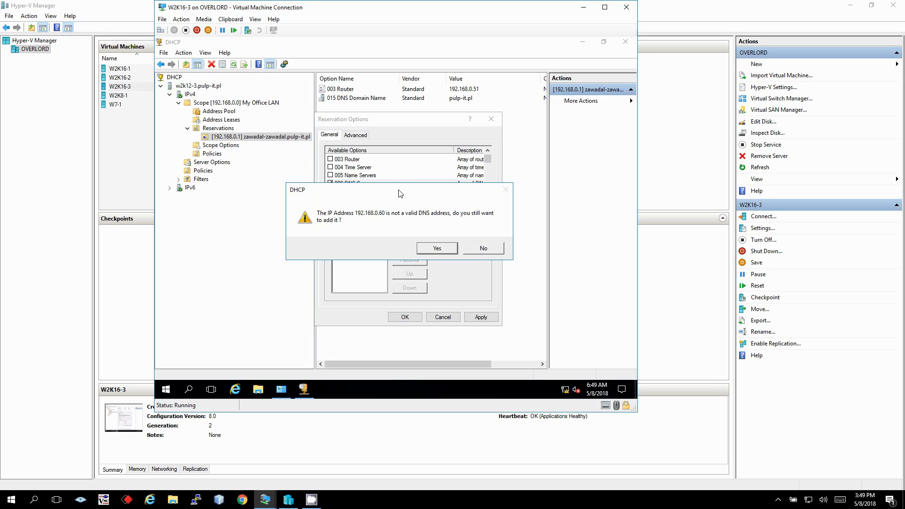
click(444, 250)
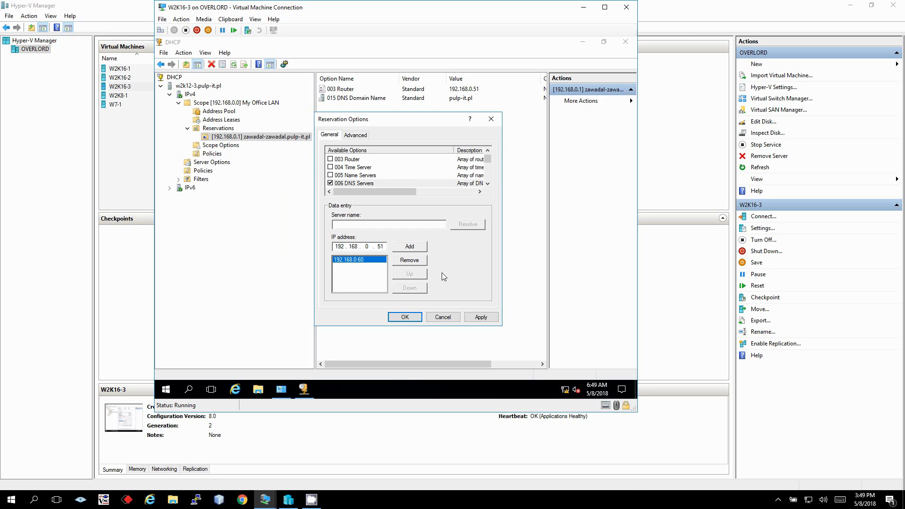
click(410, 246)
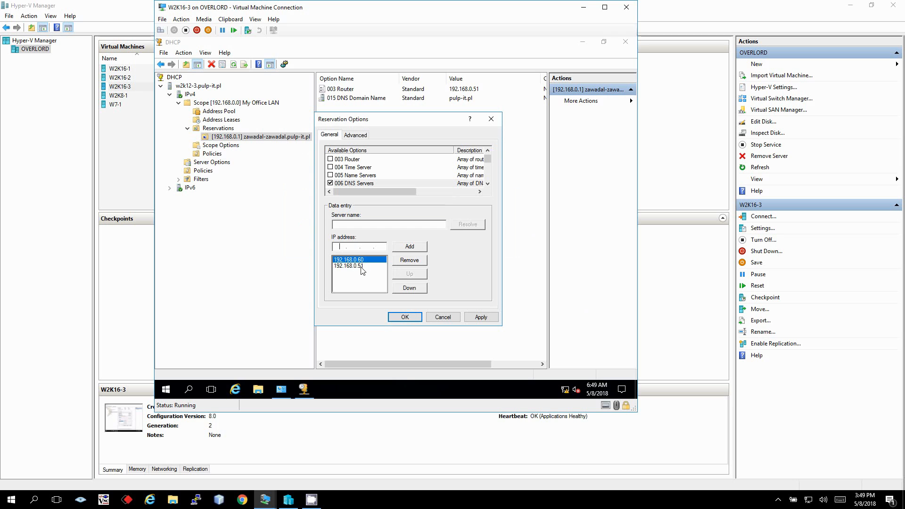
click(478, 320)
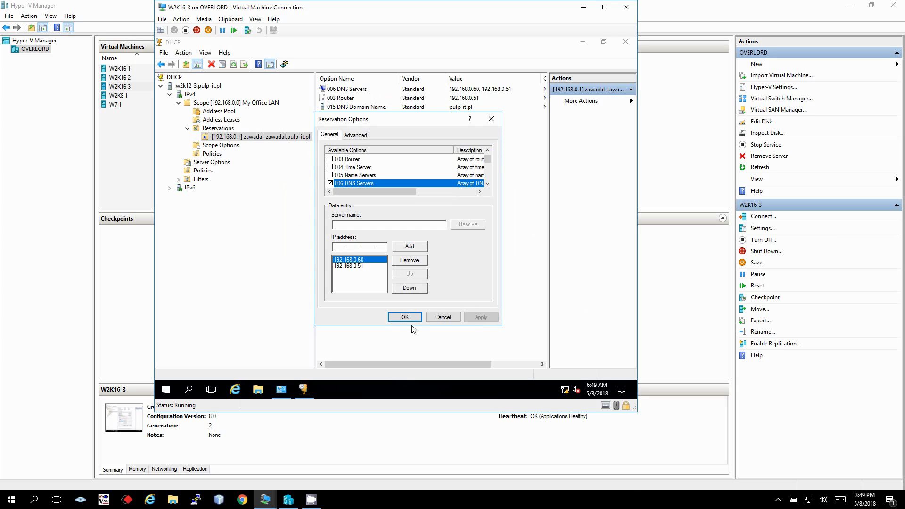
click(408, 317)
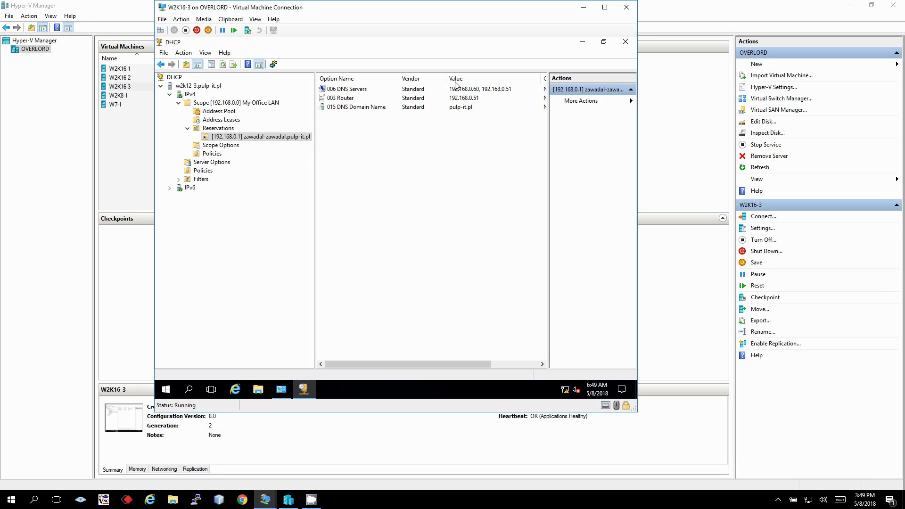
Switch to the W7-1 virtual machine and log on to Windows 7 with the administrator account password
click(129, 127)
double_click(123, 105)
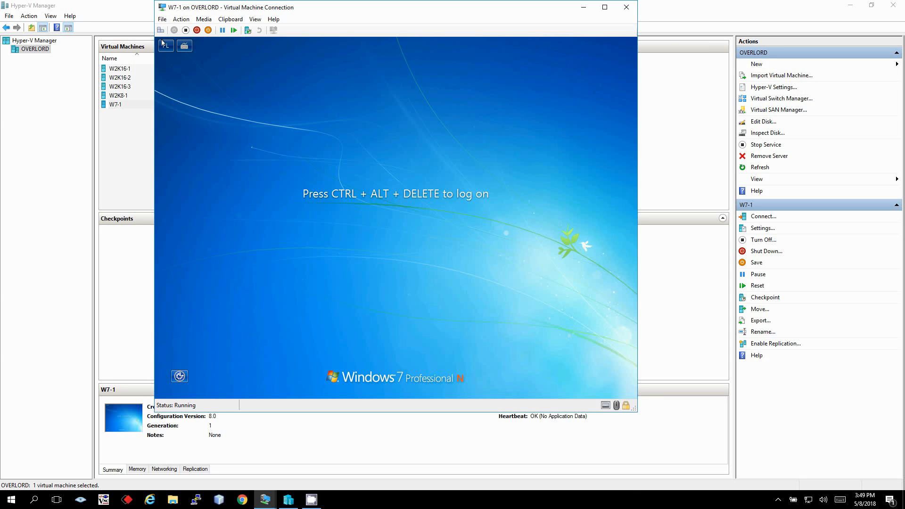
key(ctrl+alt+End)
text(••)
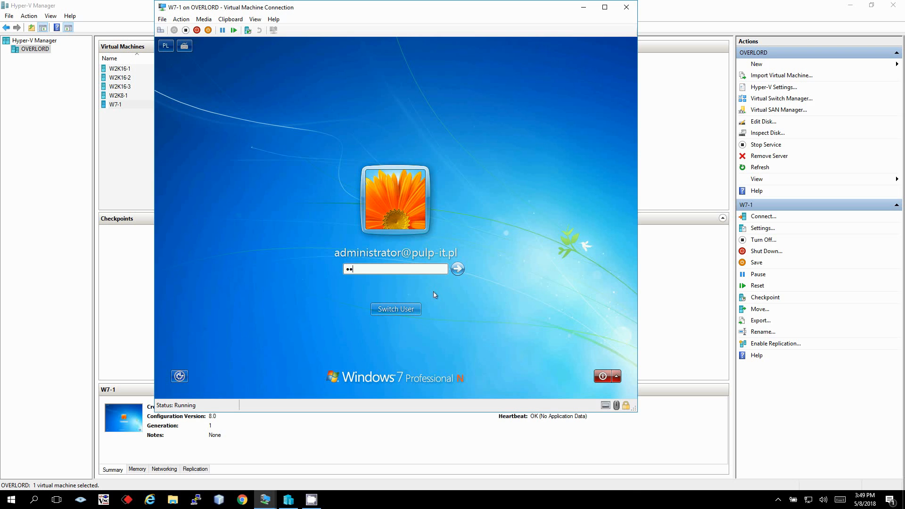
text(••••••••)
key(Return)
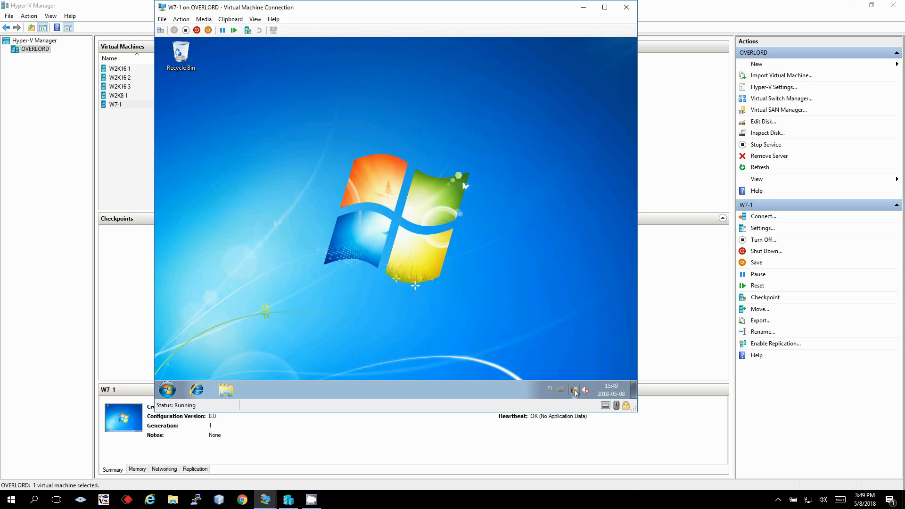
Open the Network Connections window on the W7-1 client
click(167, 389)
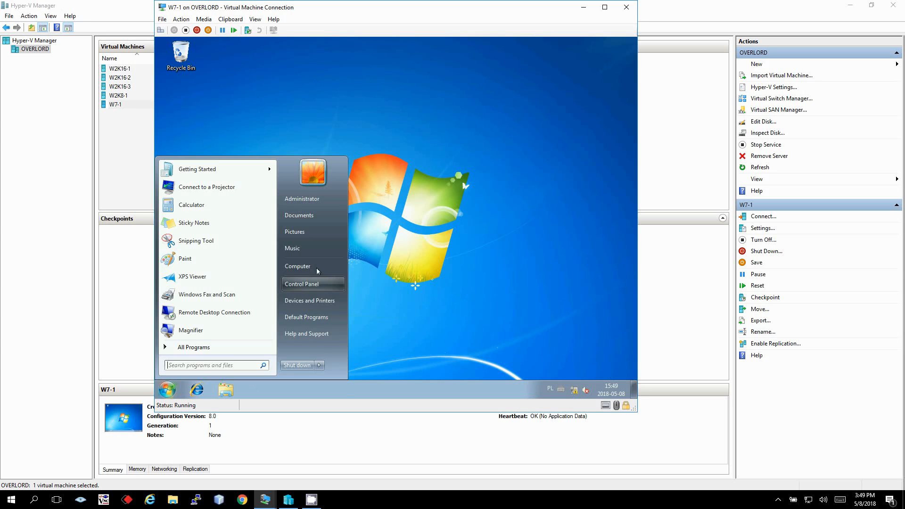
click(539, 358)
right_click(575, 397)
click(574, 386)
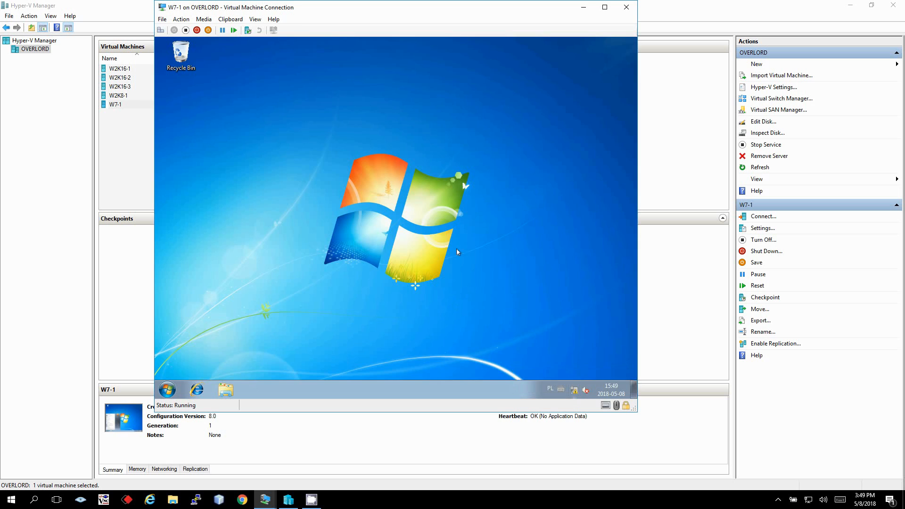
click(203, 91)
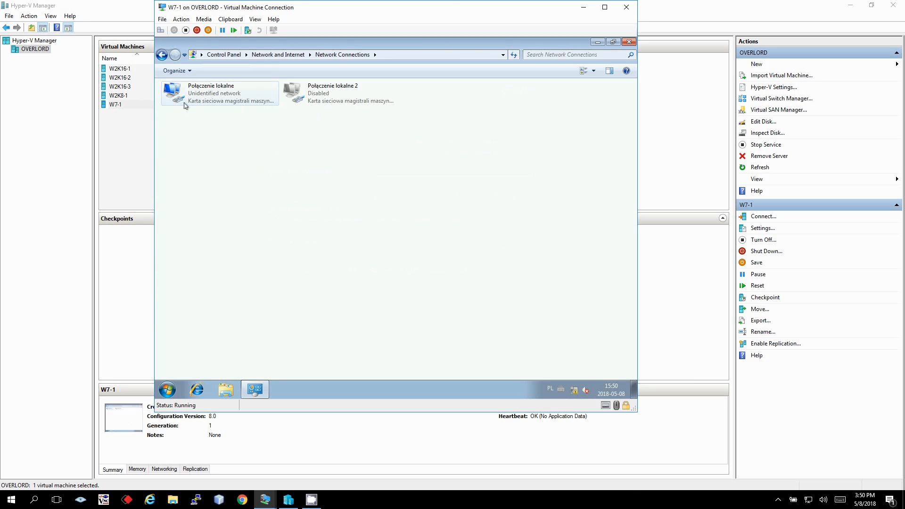
Check the network connection details of Połączenie lokalne for its lease, gateway and DNS settings, and close them
right_click(193, 89)
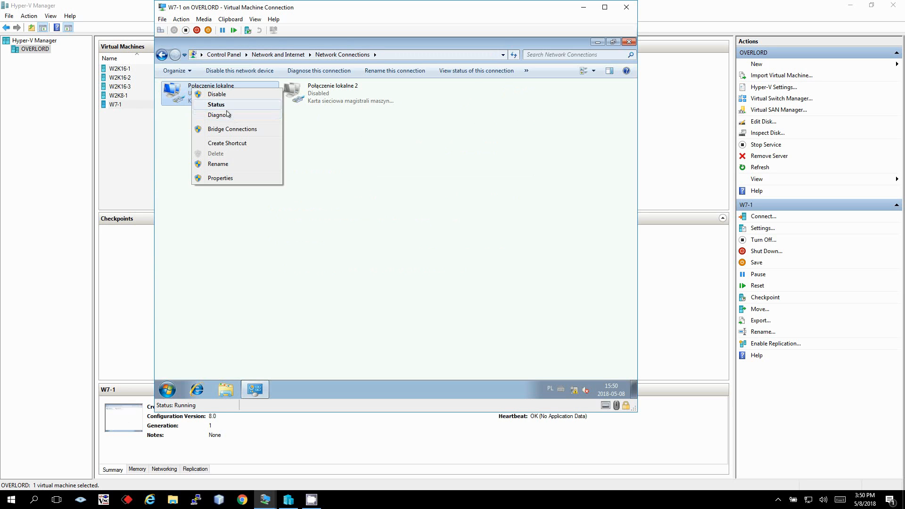
click(218, 105)
click(346, 207)
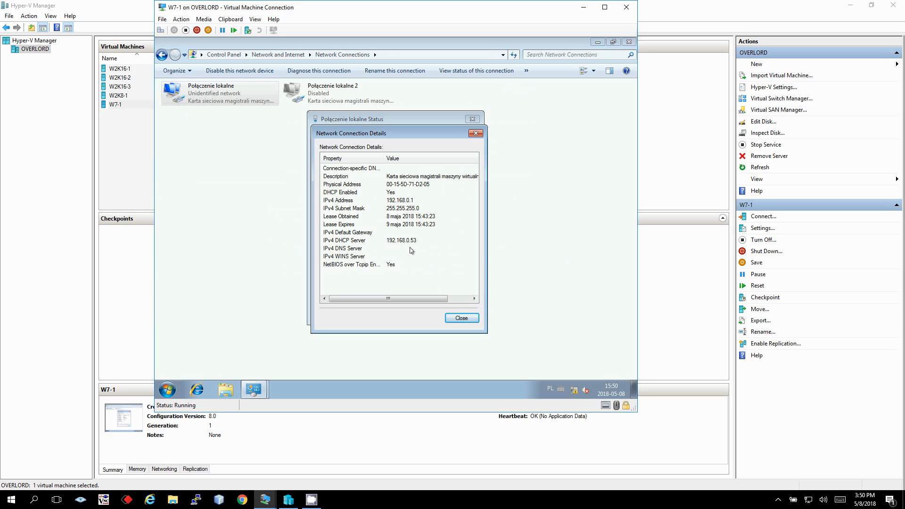
click(475, 133)
click(473, 119)
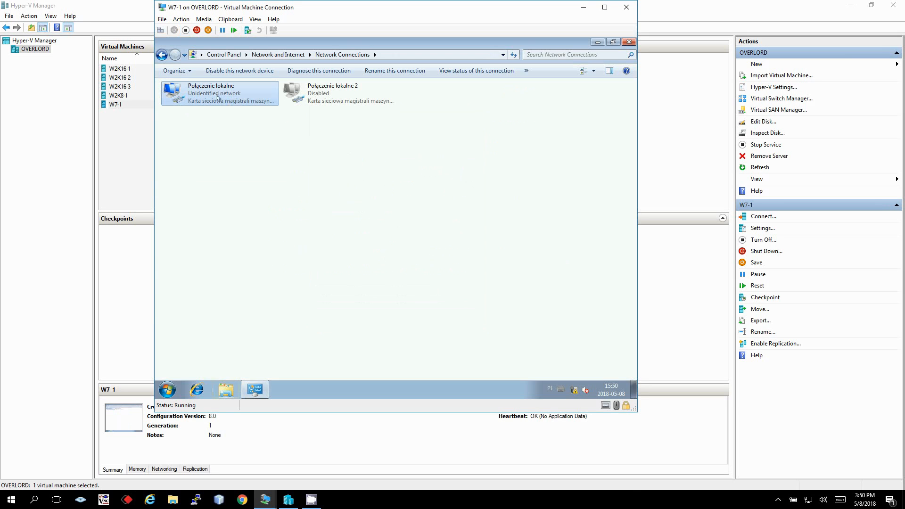
Disable the Połączenie lokalne network connection and enable it again to renew its DHCP lease
right_click(217, 97)
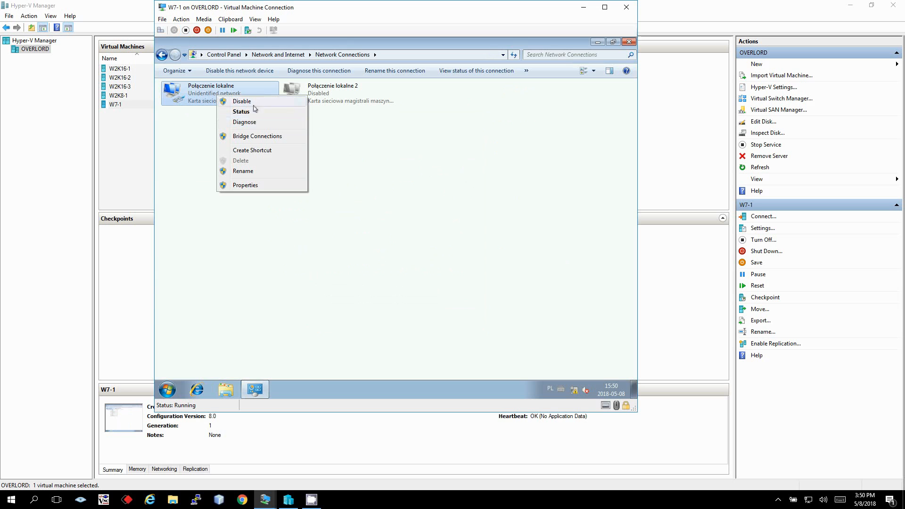
click(249, 102)
right_click(193, 97)
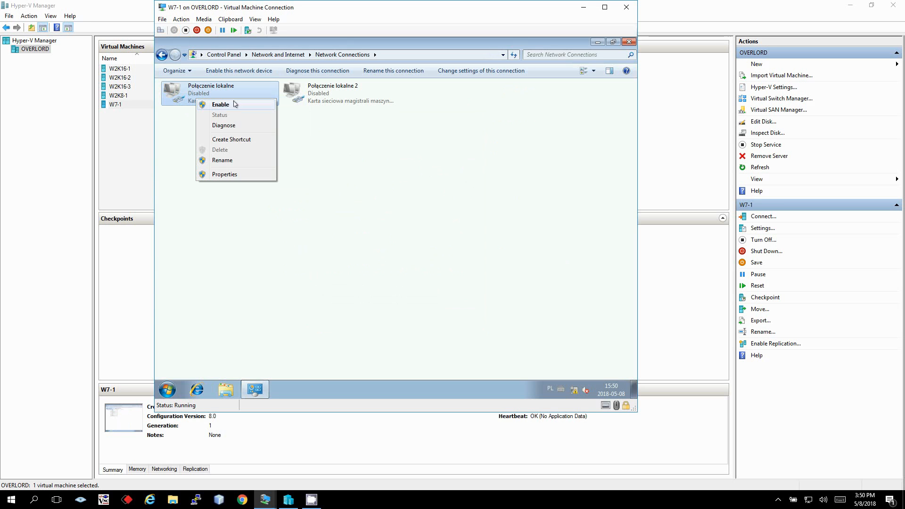
click(234, 101)
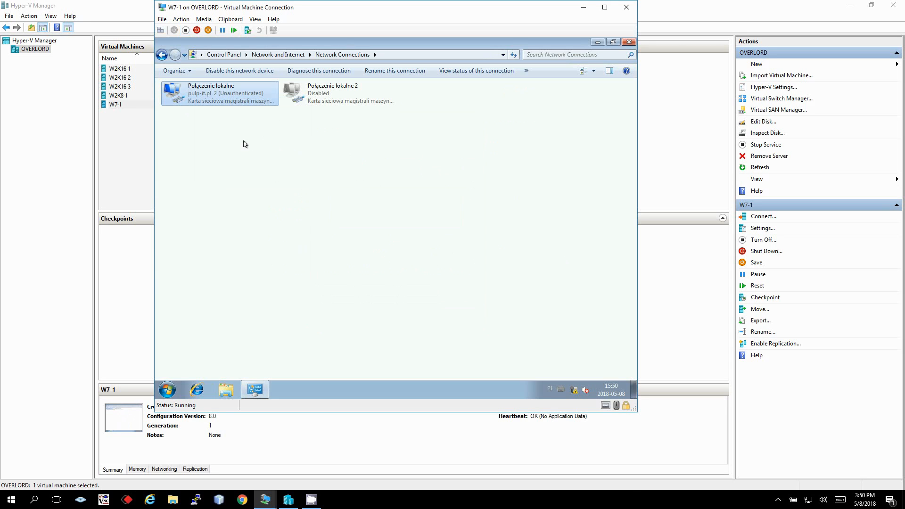
Review the connection details of Połączenie lokalne again, highlighting the IPv4 DNS servers and the connection-specific DNS suffix
right_click(221, 102)
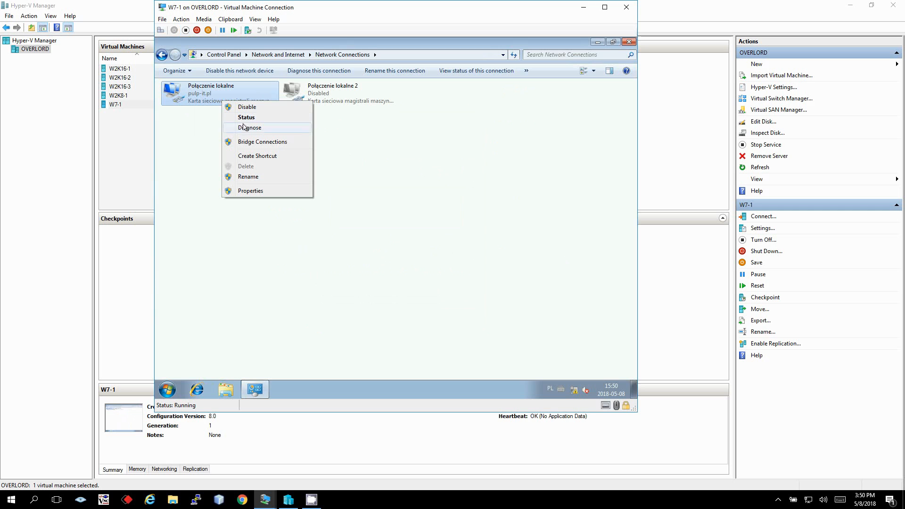
click(208, 108)
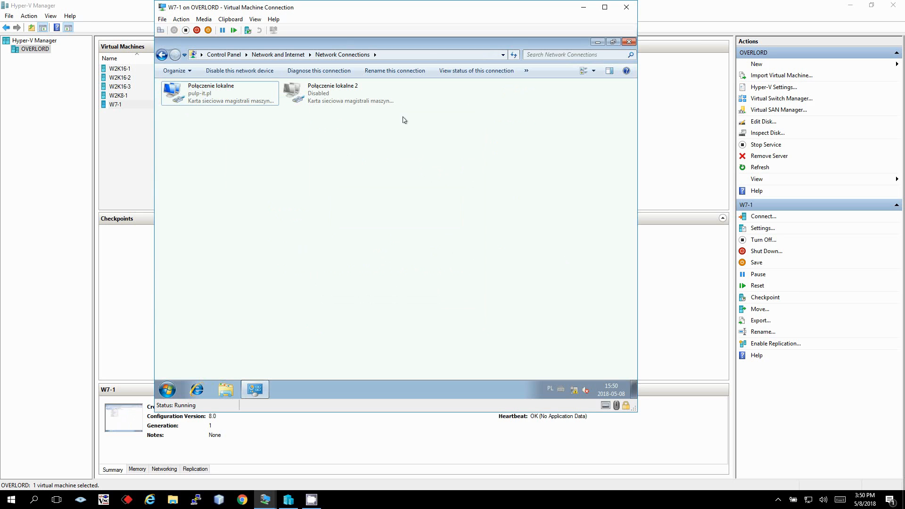
right_click(206, 94)
click(218, 110)
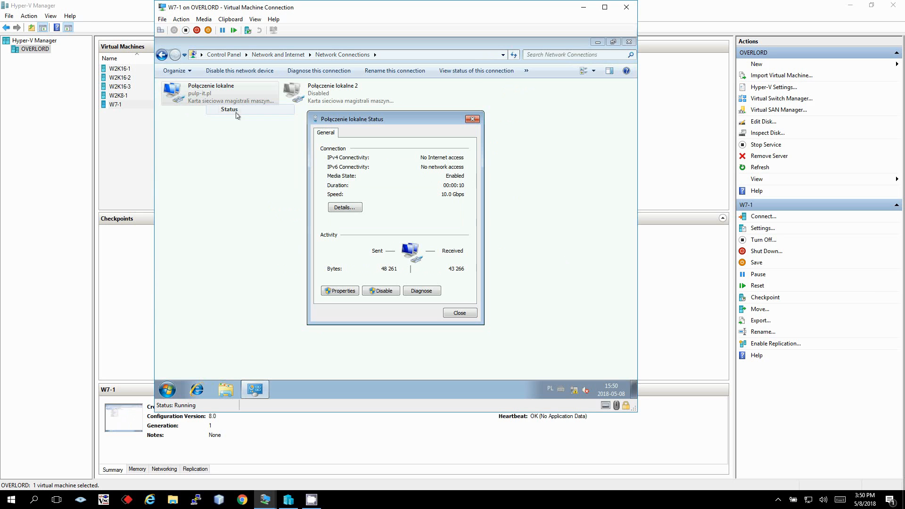
click(343, 208)
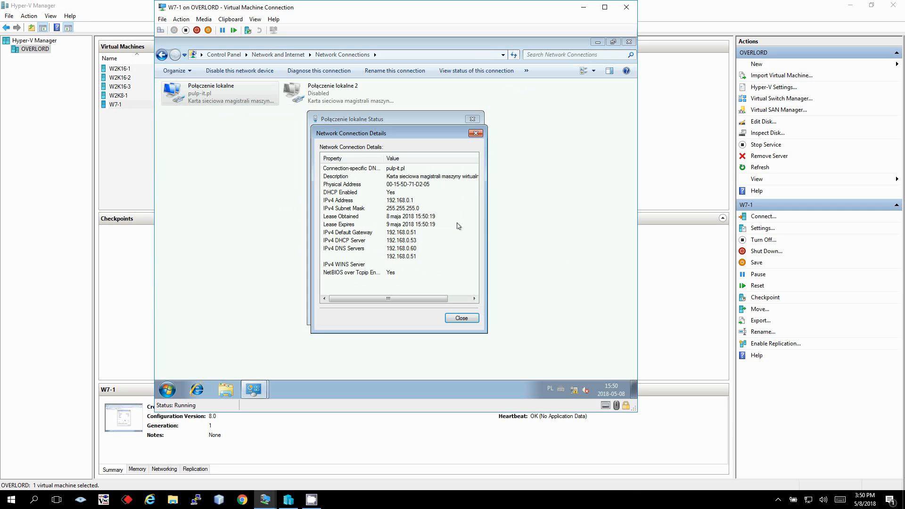
click(411, 250)
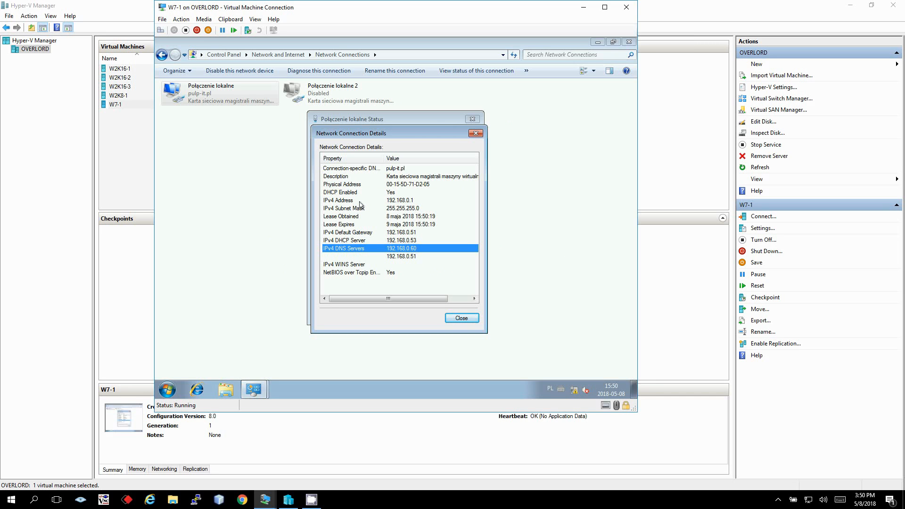
click(385, 169)
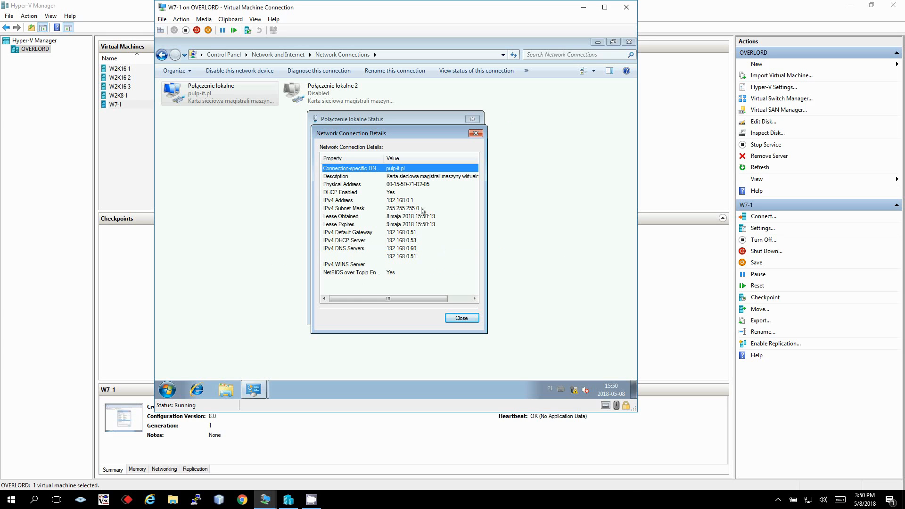
Widen the Property column to read the full network connection details, and close the details and status windows of Połączenie lokalne
double_click(383, 158)
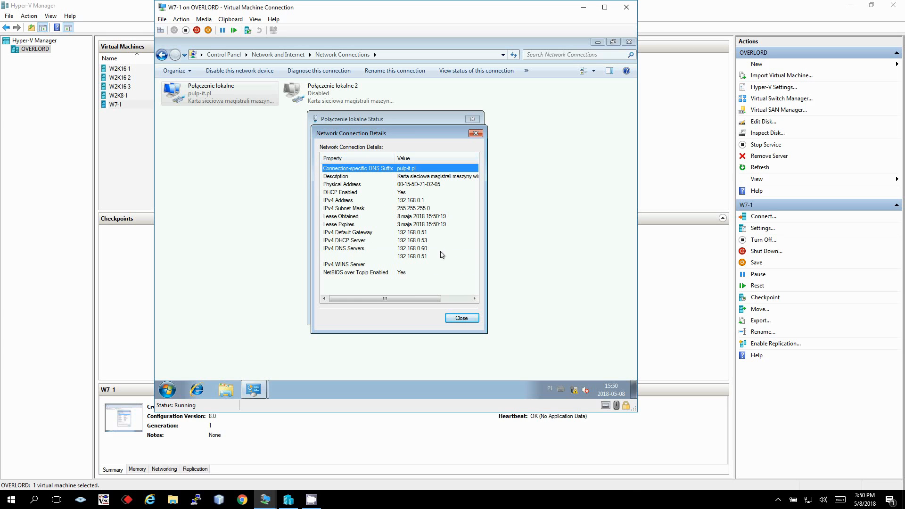
click(468, 319)
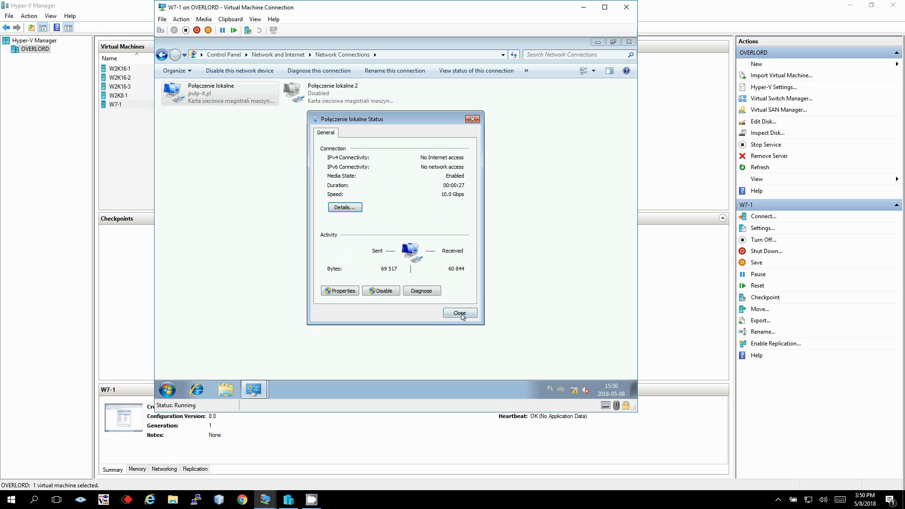
click(460, 314)
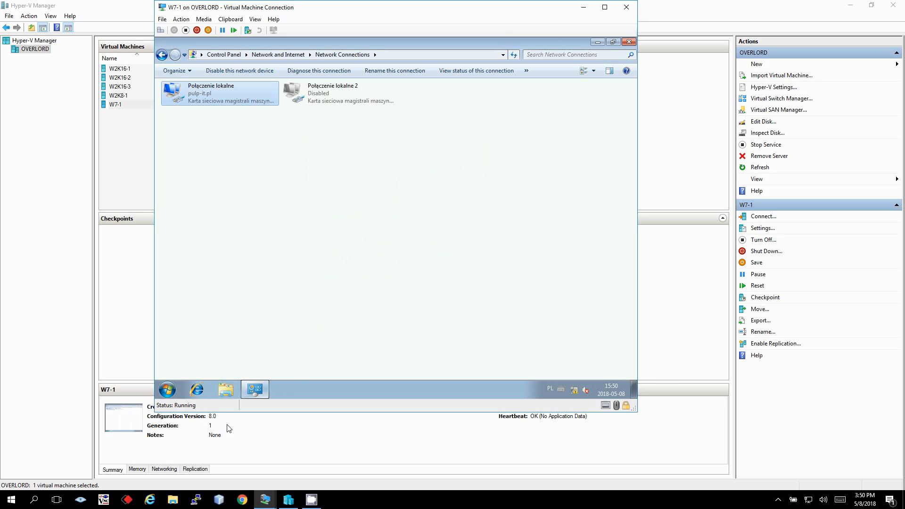
Switch to the W2K16-3 server and expand the IPv4 Filters node in the DHCP console
click(40, 198)
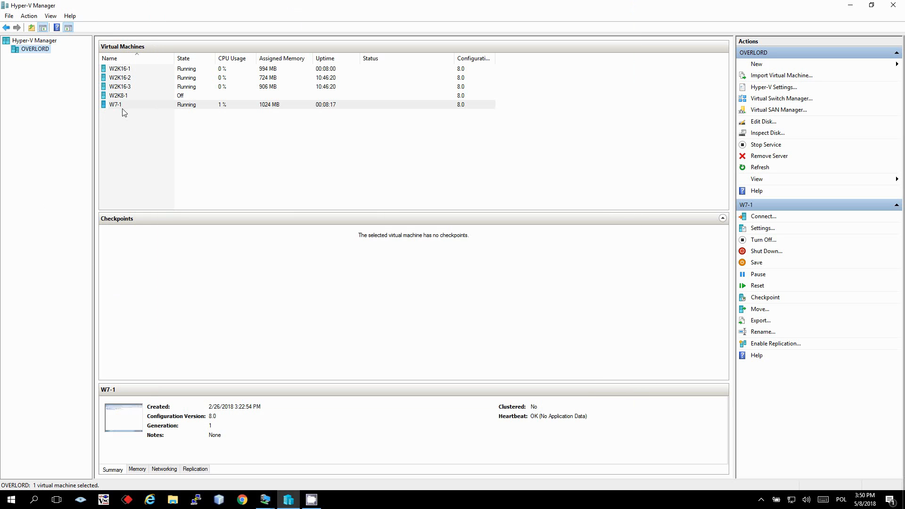
double_click(145, 87)
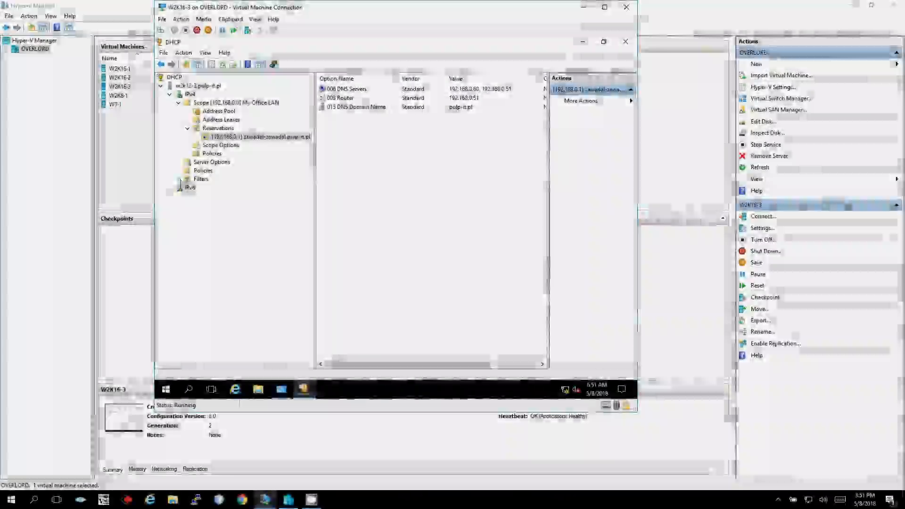
click(179, 180)
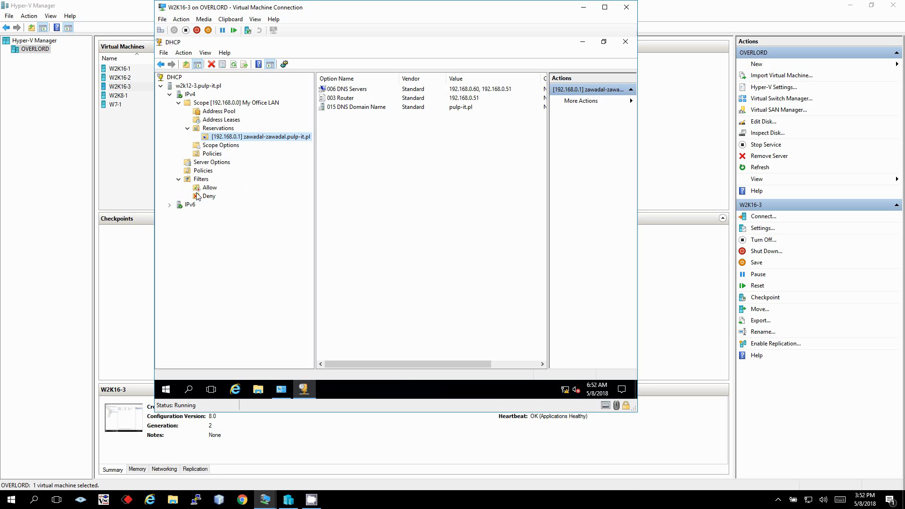
Examine the address leases of the My Office LAN scope, widening the Unique ID column to read the client's full MAC address
click(228, 128)
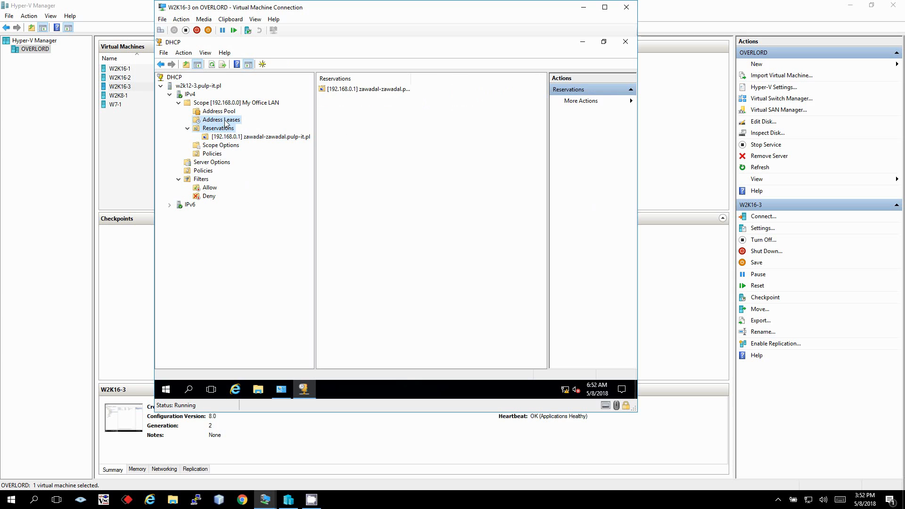
click(225, 121)
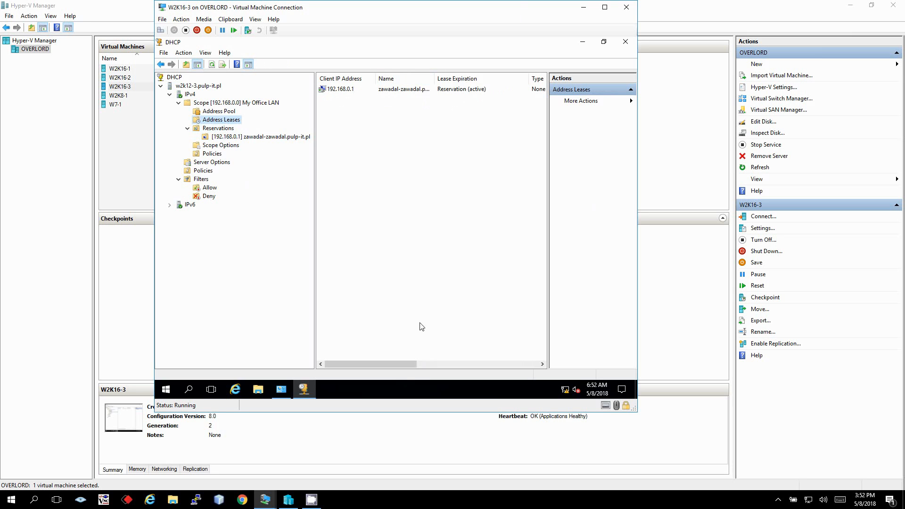
click(467, 366)
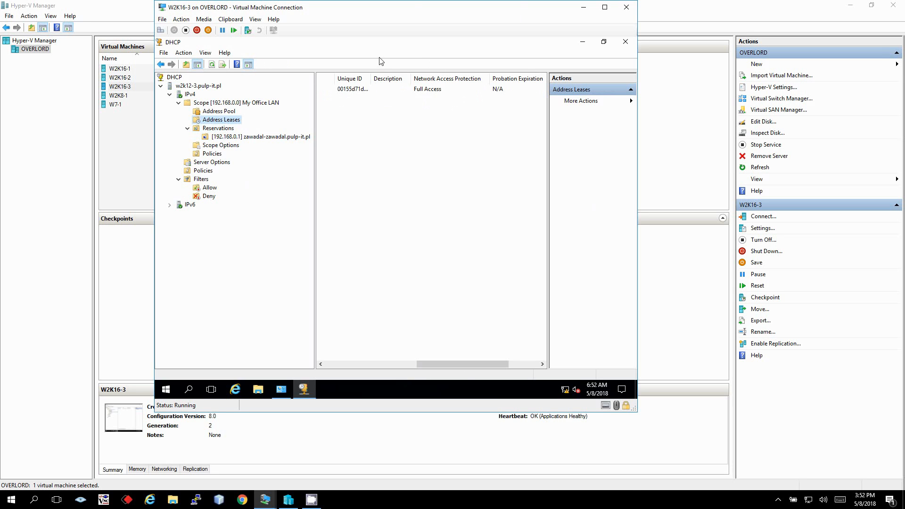
drag(371, 78, 451, 78)
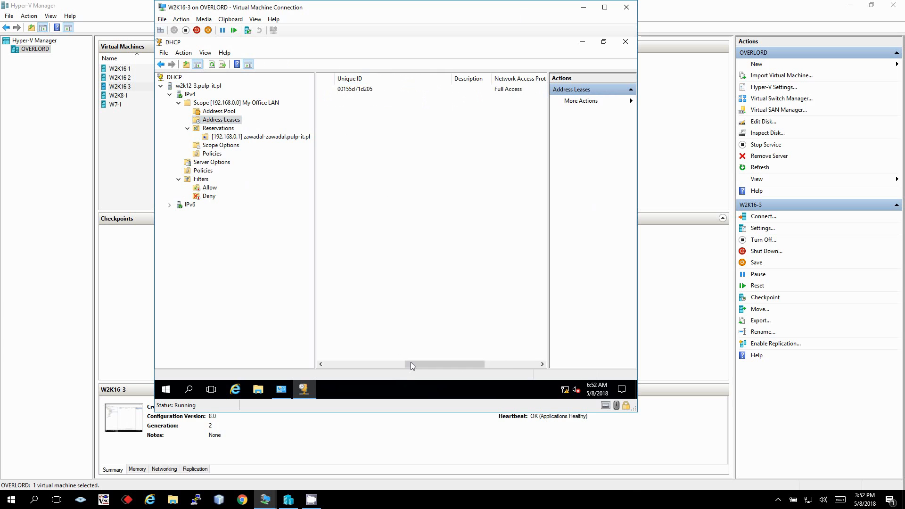
drag(411, 364, 392, 363)
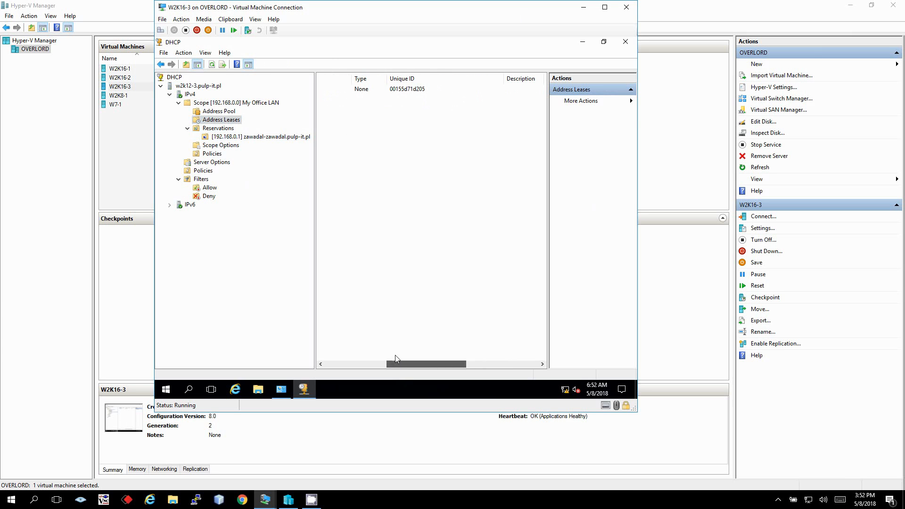
click(408, 90)
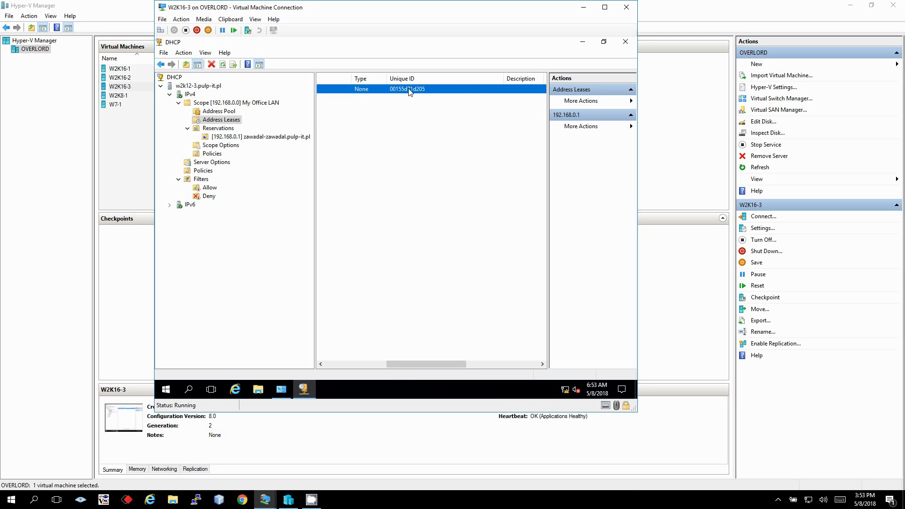
scroll(409, 92, left, 5)
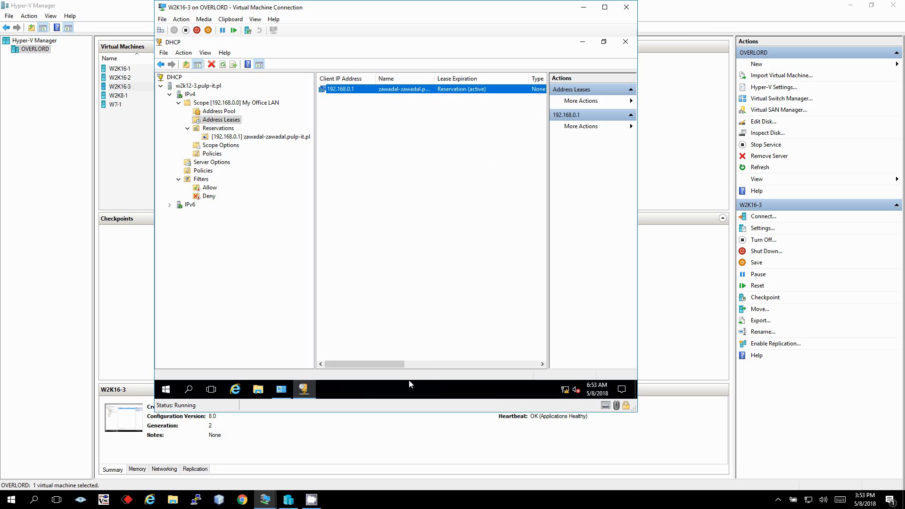
drag(391, 364, 435, 365)
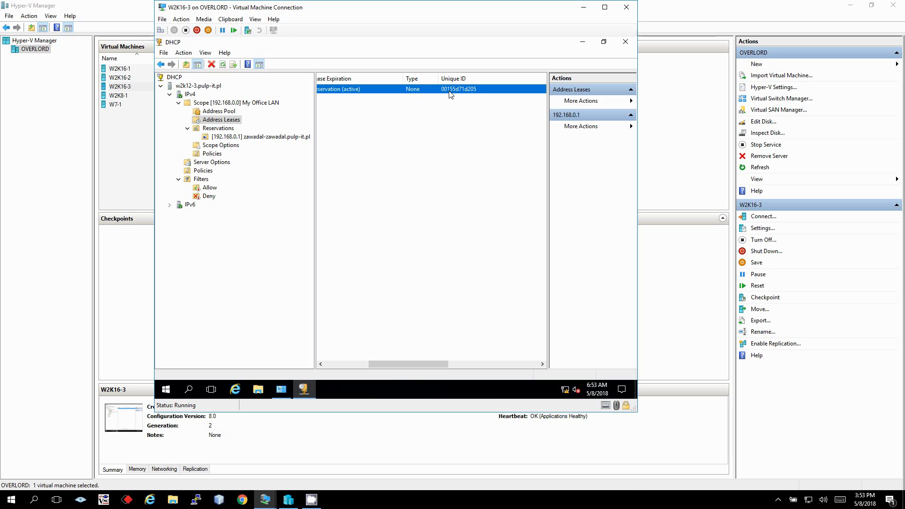
click(483, 92)
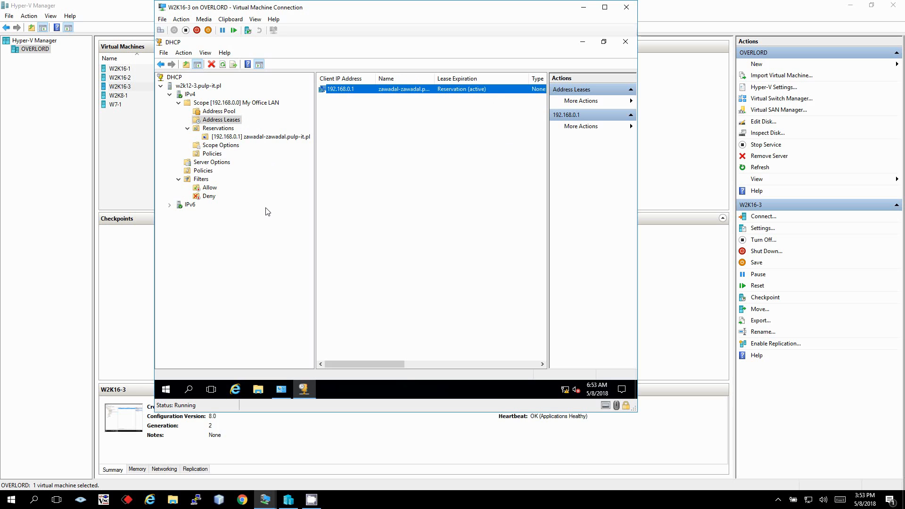
Enable the Deny filter list under the IPv4 Filters
right_click(209, 198)
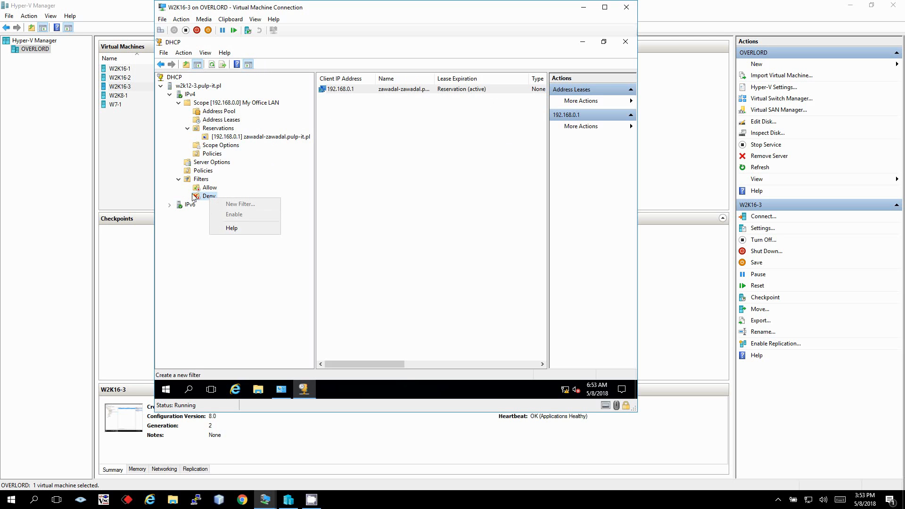
click(205, 197)
right_click(205, 197)
click(259, 251)
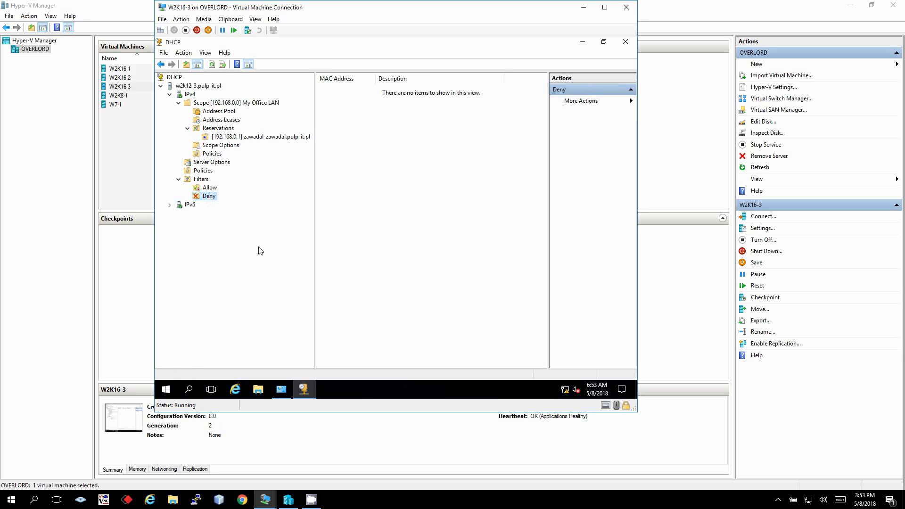
right_click(199, 197)
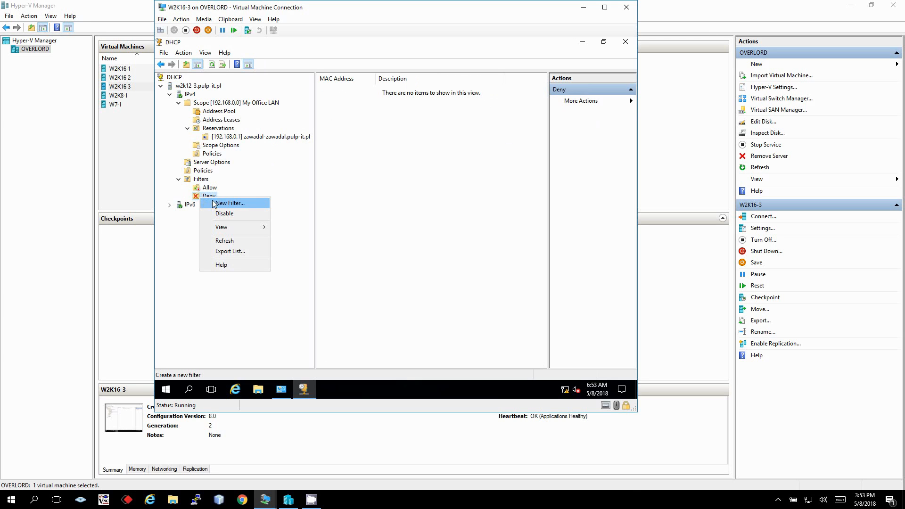
click(269, 137)
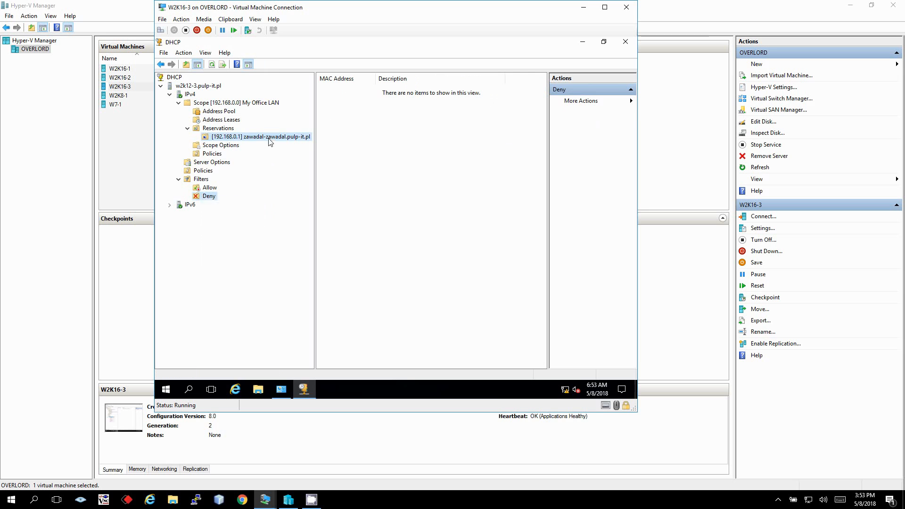
Export the scope's address leases list as tab-delimited text to 1.txt in Documents, replacing the existing file
click(231, 122)
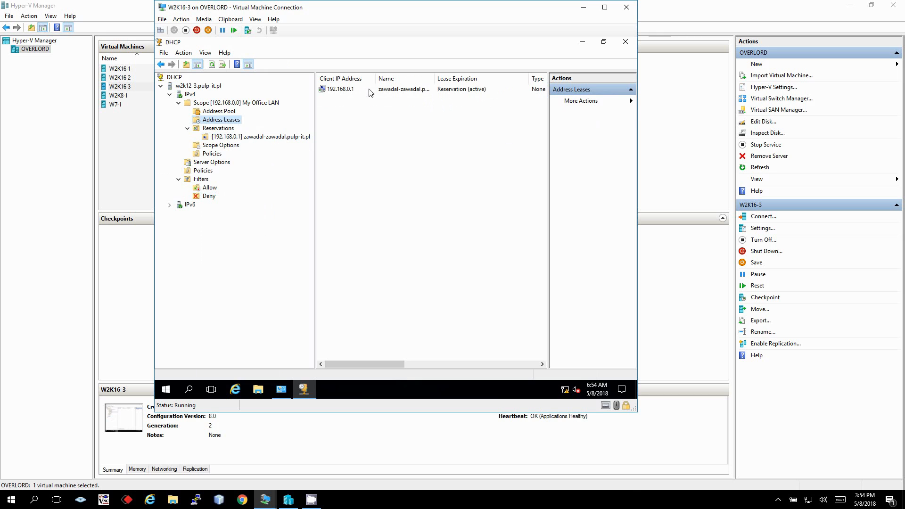
right_click(231, 125)
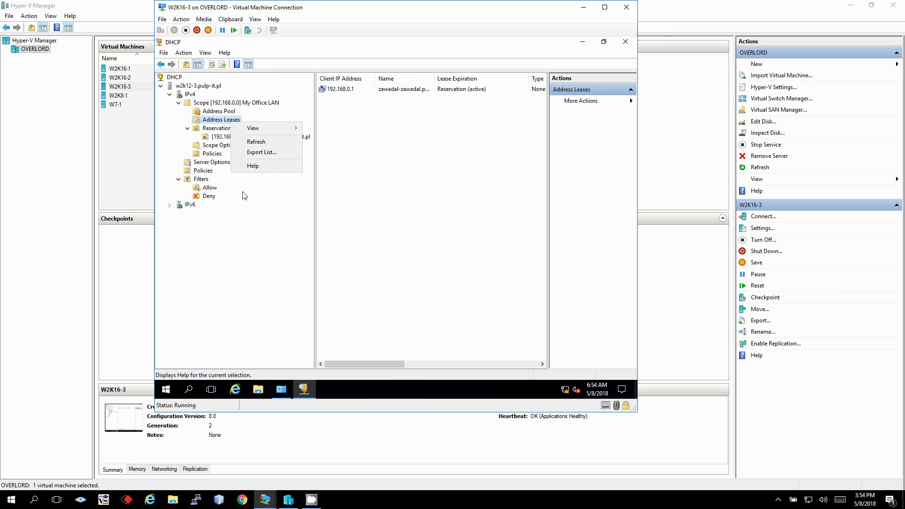
click(262, 154)
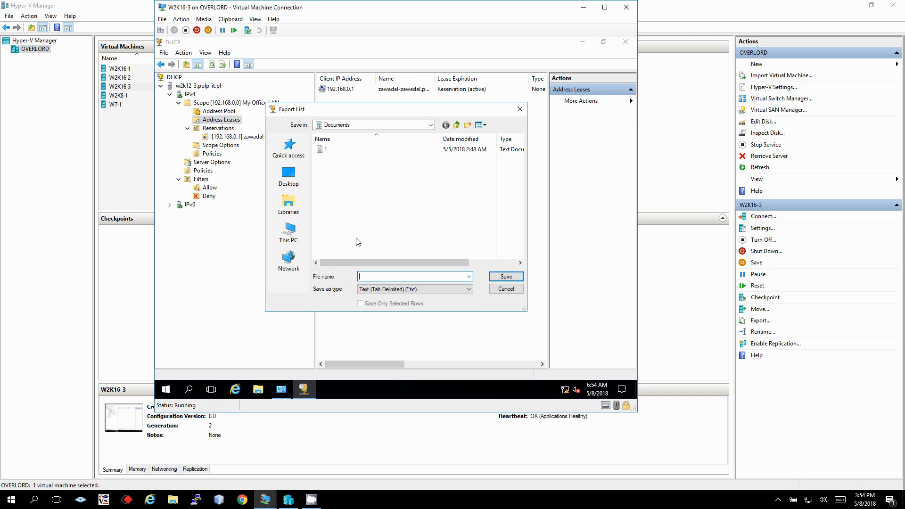
click(324, 150)
click(496, 281)
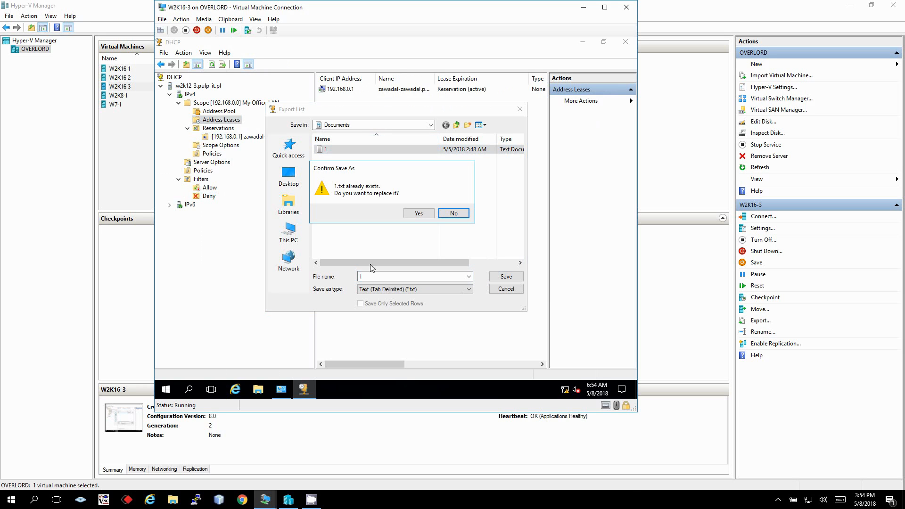
click(412, 219)
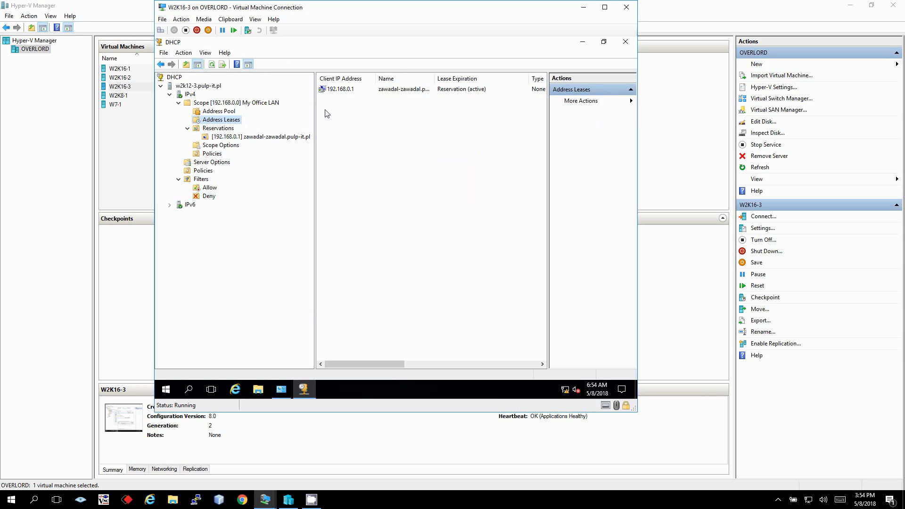
Open the exported 1.txt in Notepad, copy the client's unique ID from it, and get back to the DHCP console
click(261, 387)
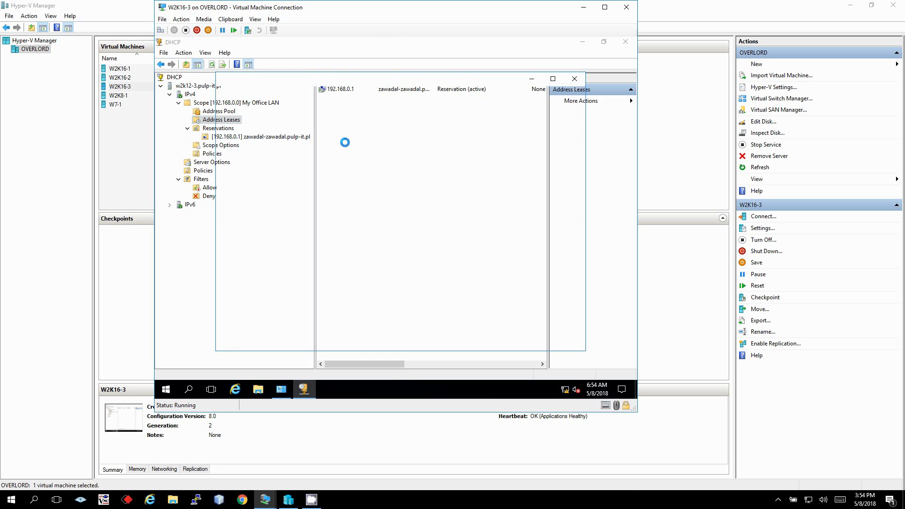
double_click(326, 222)
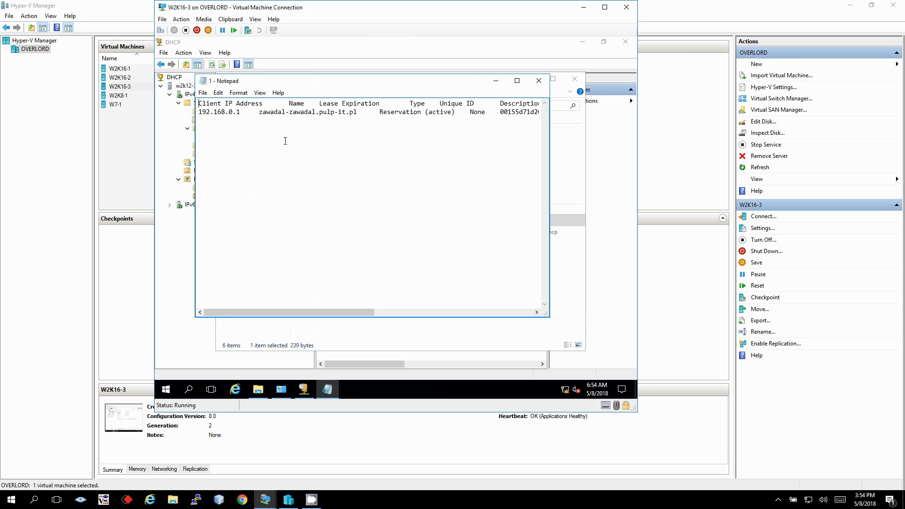
double_click(522, 112)
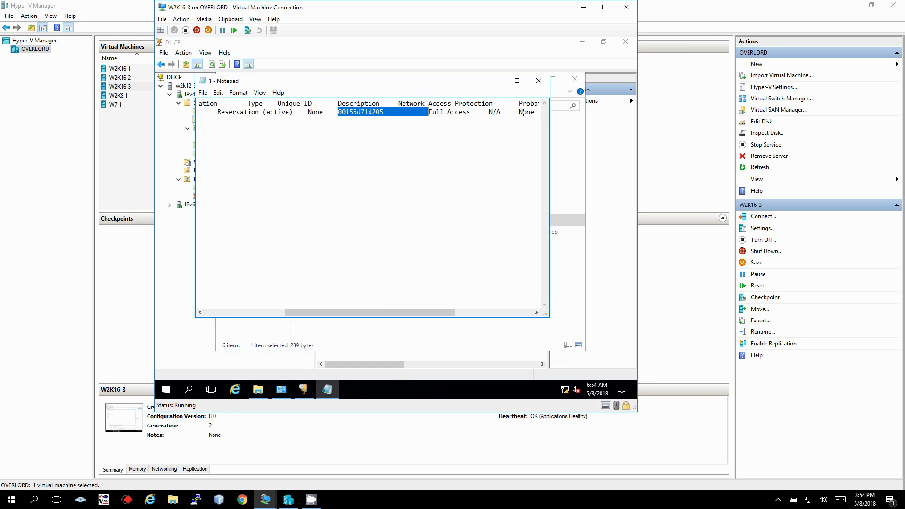
click(377, 112)
drag(383, 112, 338, 111)
key(ctrl+c)
click(497, 80)
click(534, 83)
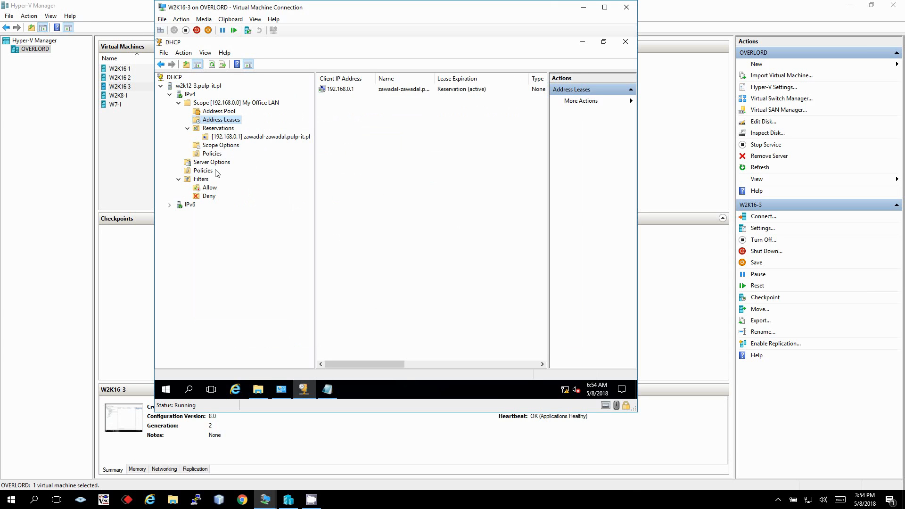
Add a Deny filter for the MAC address pattern 00-15-5D-*-*-* with the description "Forbidden device"
click(210, 198)
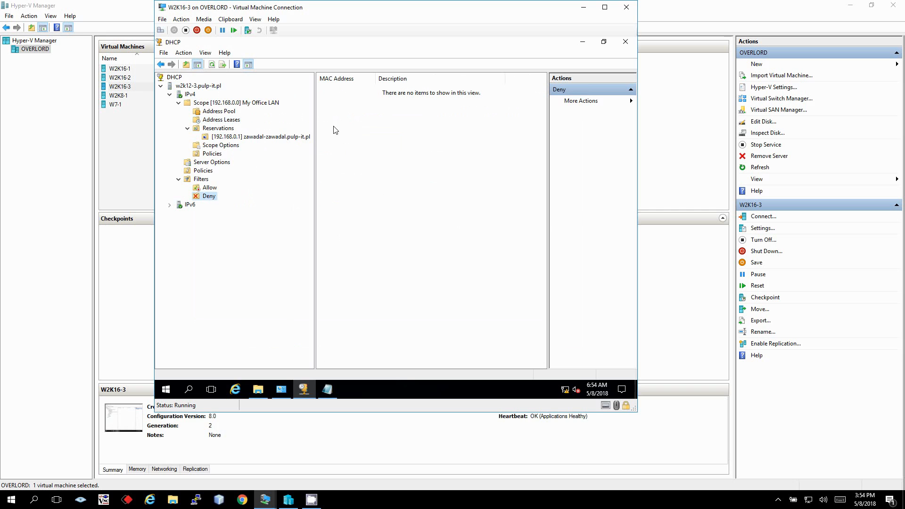
right_click(209, 197)
click(229, 204)
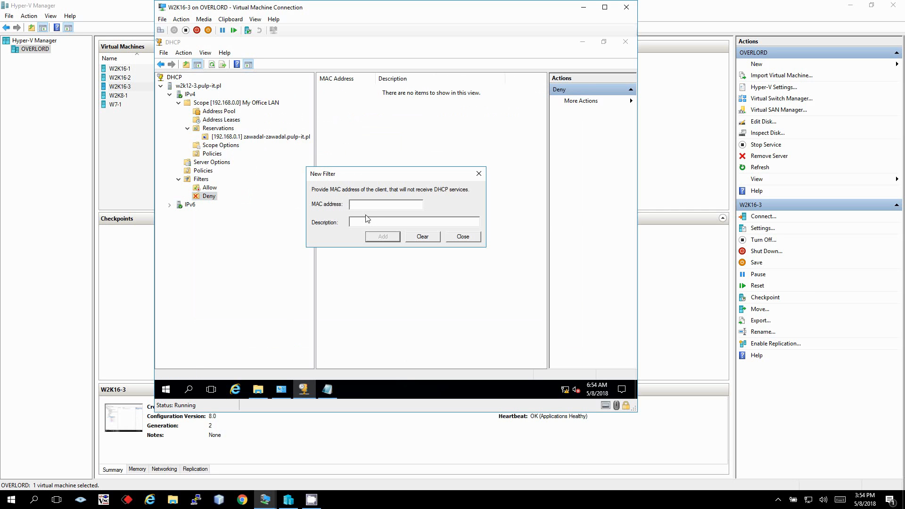
key(ctrl+v)
click(358, 204)
click(405, 203)
drag(383, 204, 368, 205)
drag(366, 204, 405, 205)
text(*)
text(F)
click(392, 238)
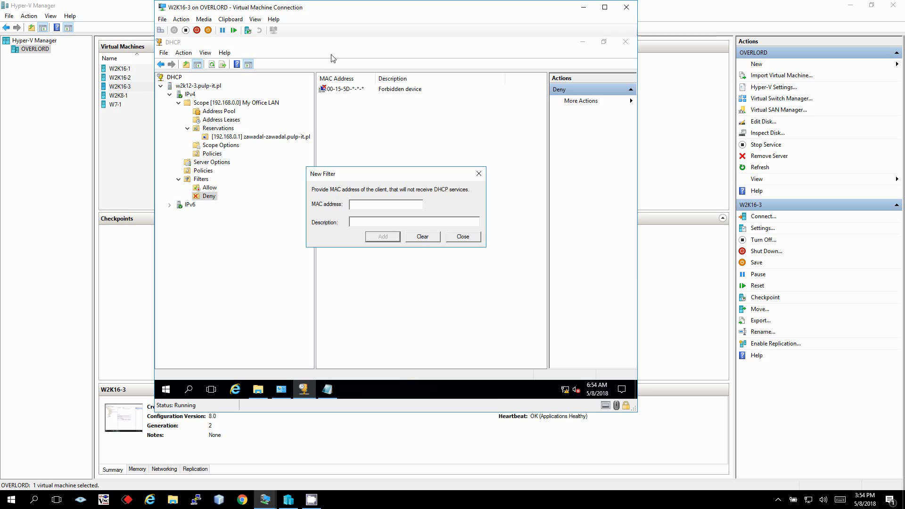
click(473, 239)
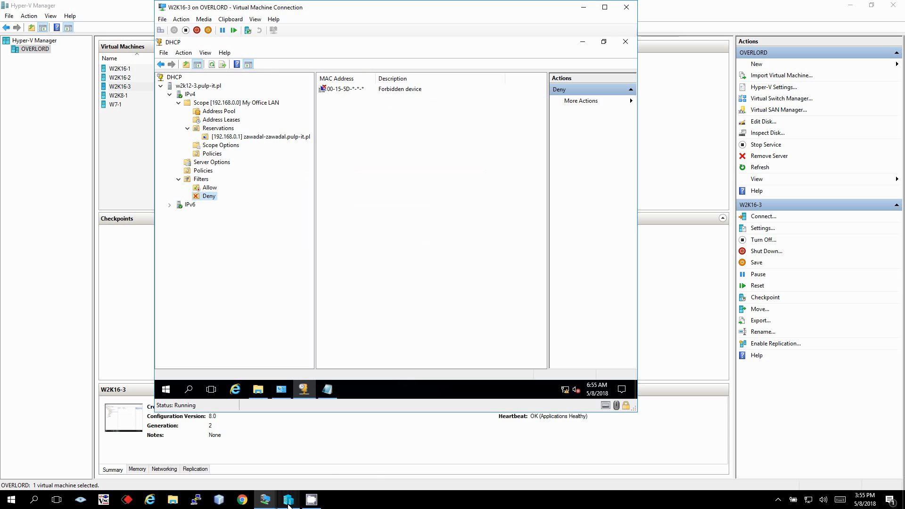
Switch to the W7-1 virtual machine and open a Command Prompt there
click(265, 499)
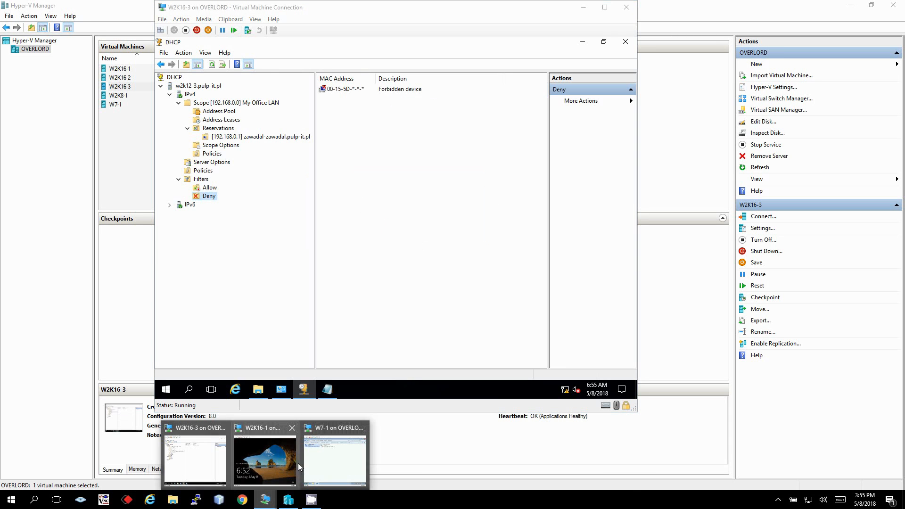
click(332, 459)
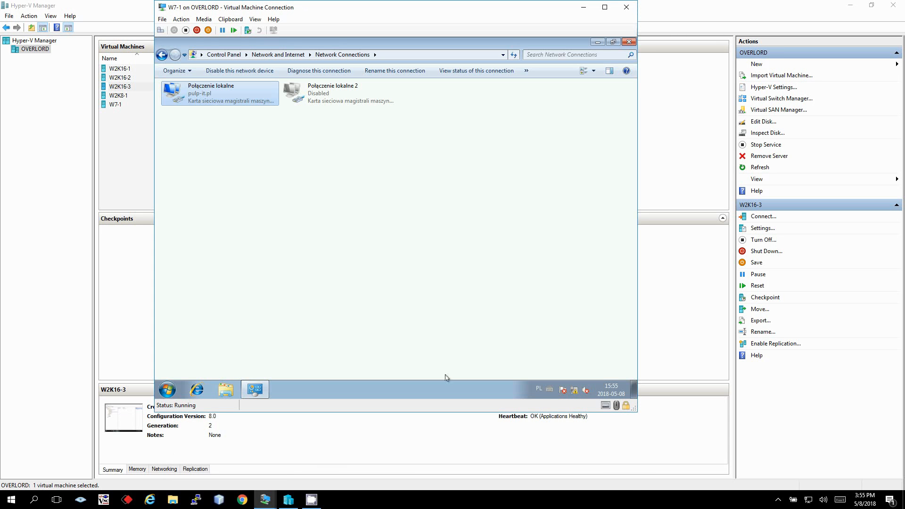
click(168, 389)
right_click(172, 385)
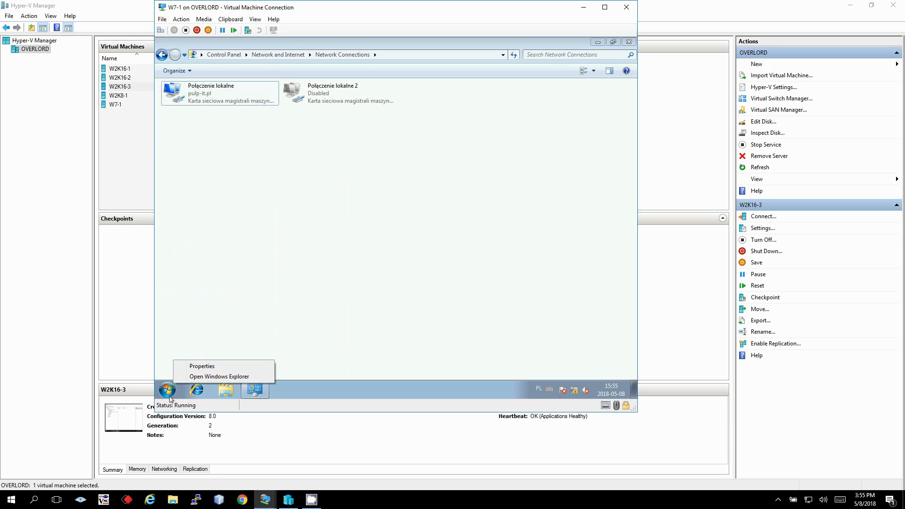
right_click(167, 390)
click(168, 391)
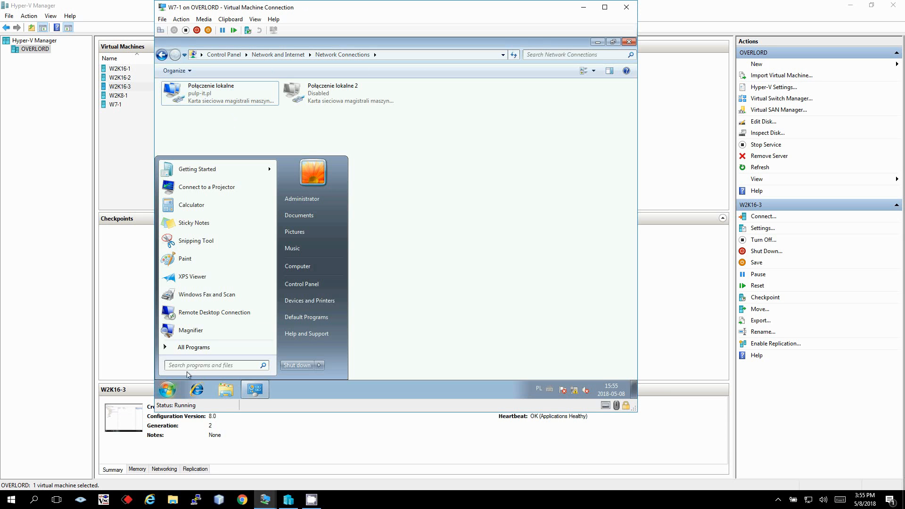
text(cmd)
key(Return)
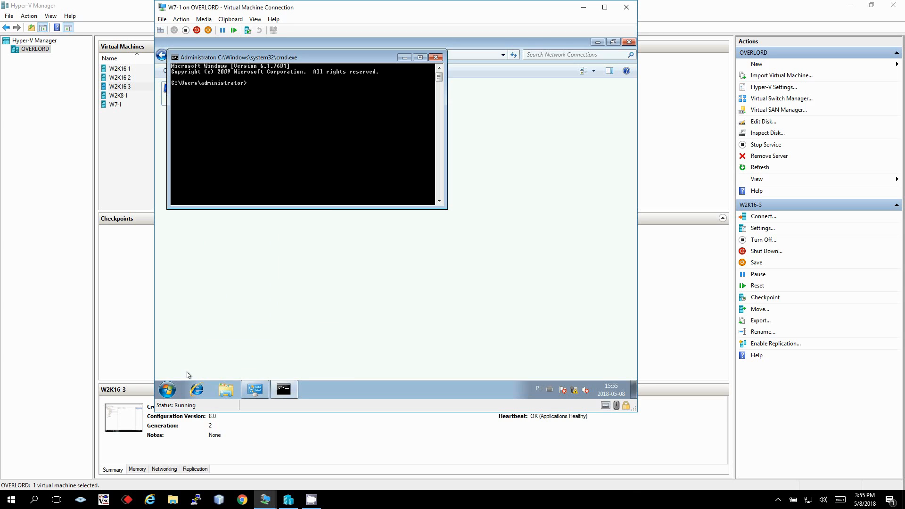
Release the Windows 7 client's current IP lease with ipconfig /release
text(ipconfig /rel;e)
key(BackSpace)
key(BackSpace)
key(BackSpace)
text(es)
key(Return)
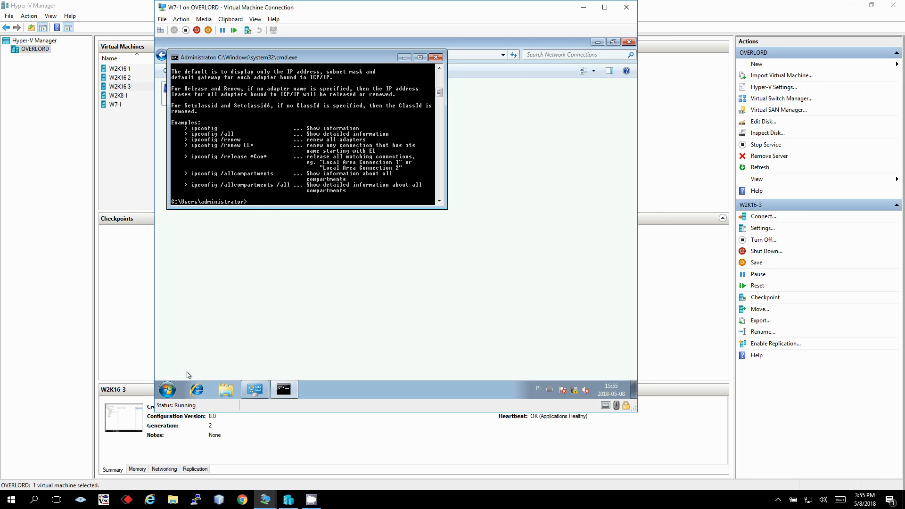
key(Up)
key(BackSpace)
key(BackSpace)
key(BackSpace)
text(ase)
key(Return)
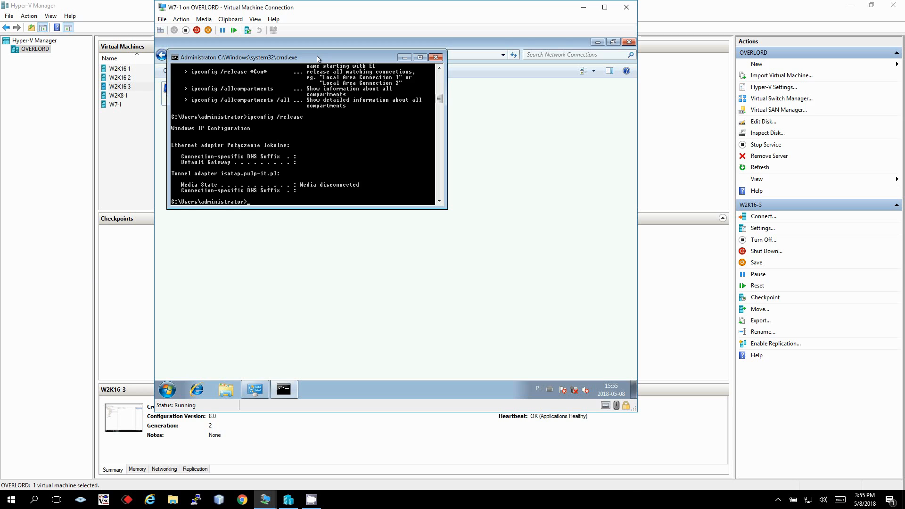
Request a new DHCP lease with ipconfig /renew and check the client's address with ipconfig
key(Up)
key(BackSpace)
text(new)
key(Return)
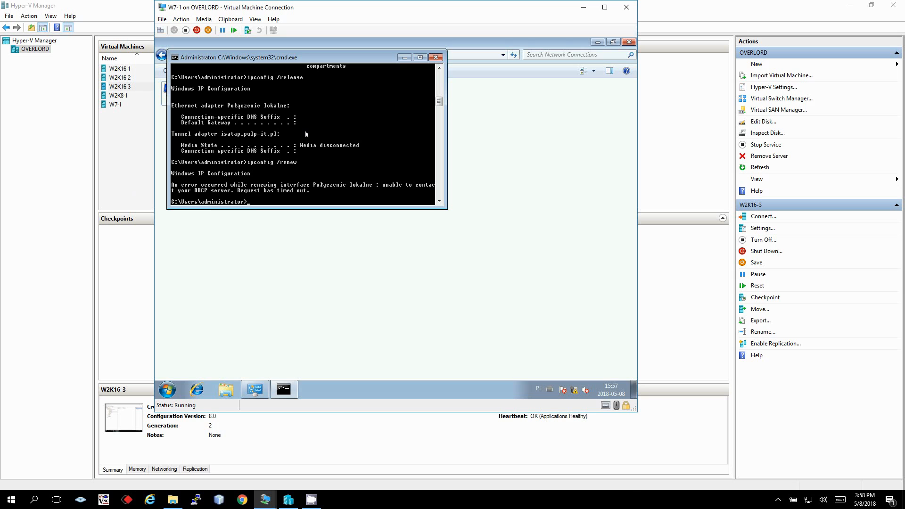
text(ipconfig)
key(Return)
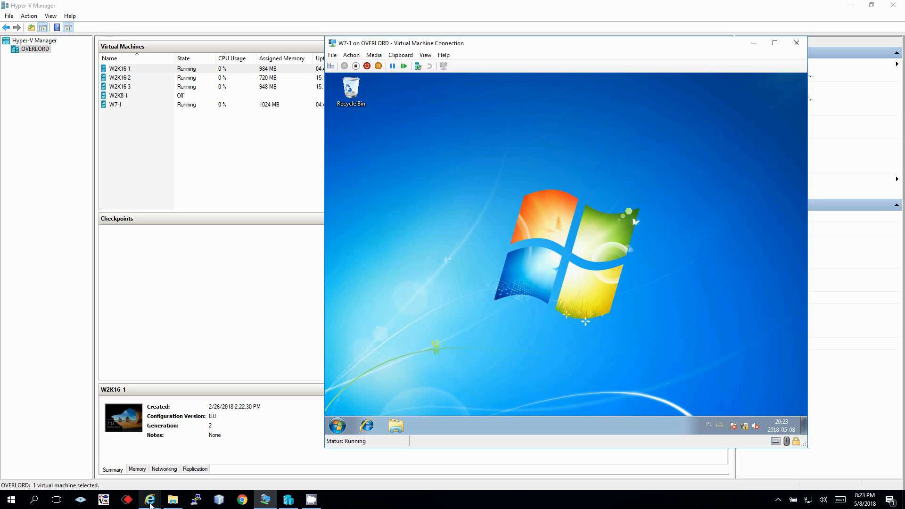
View the dhcpallocation.png lease allocation diagram in Internet Explorer and the second diagram opened beside it
mouse_move(149, 504)
click(118, 455)
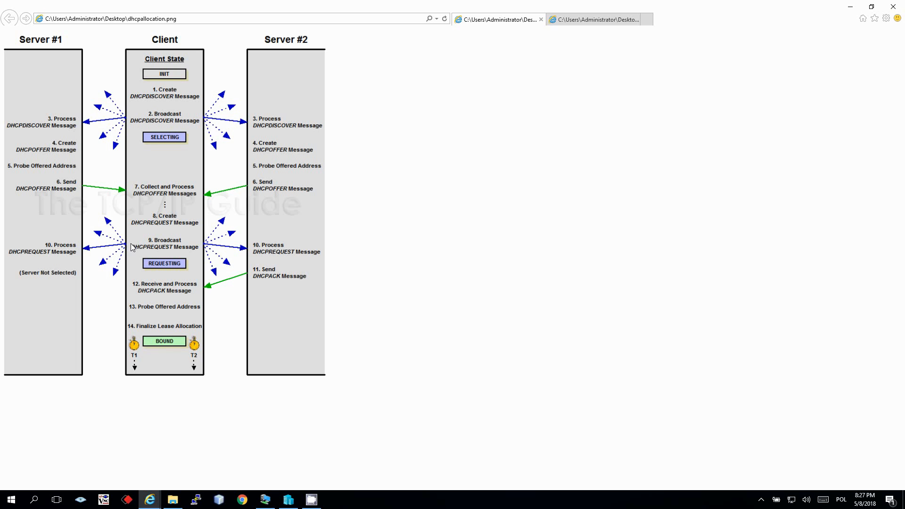
click(590, 23)
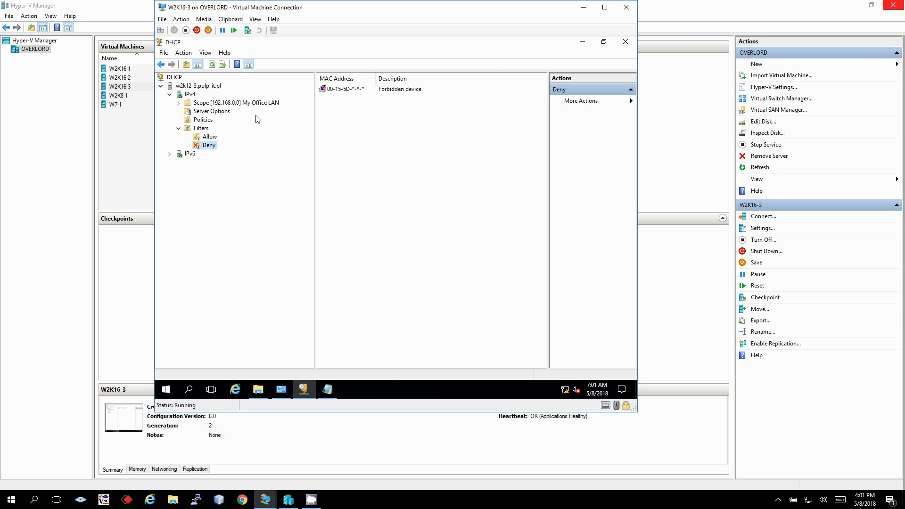
Examine the list of available DHCP options in the IPv4 Server Options configuration and leave it without changes
click(212, 112)
right_click(400, 137)
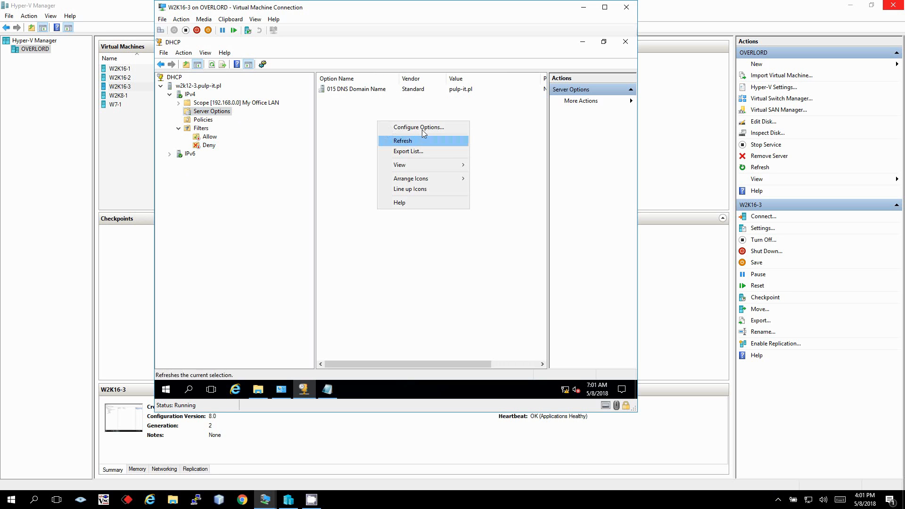
click(423, 128)
scroll(478, 167, up, 4)
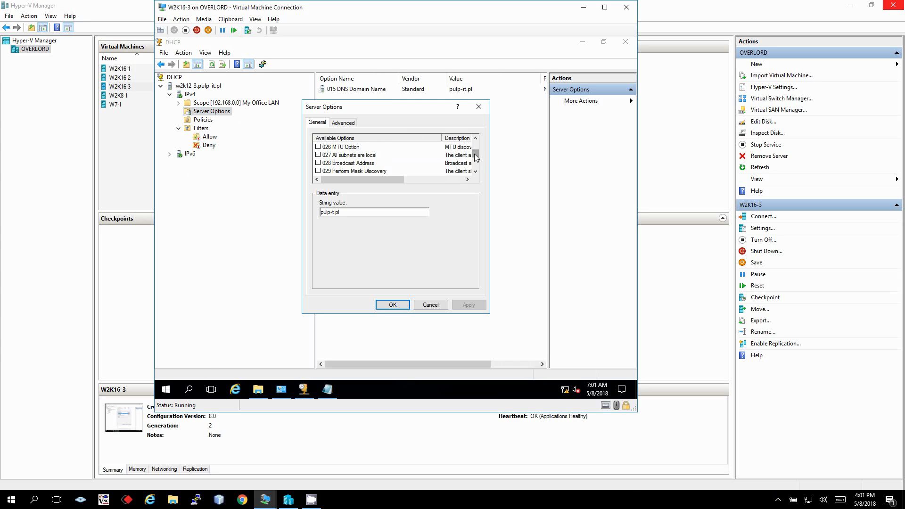
click(476, 166)
click(476, 166)
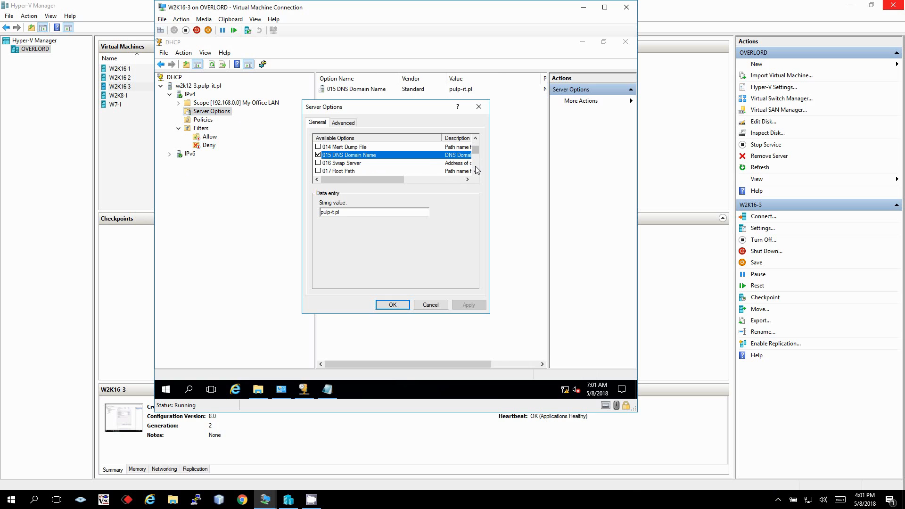
click(475, 166)
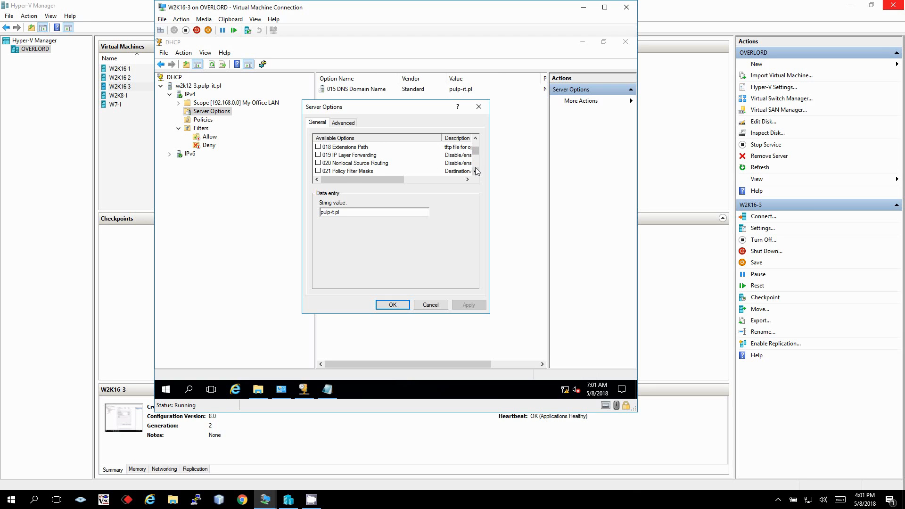
scroll(475, 171, down, 3)
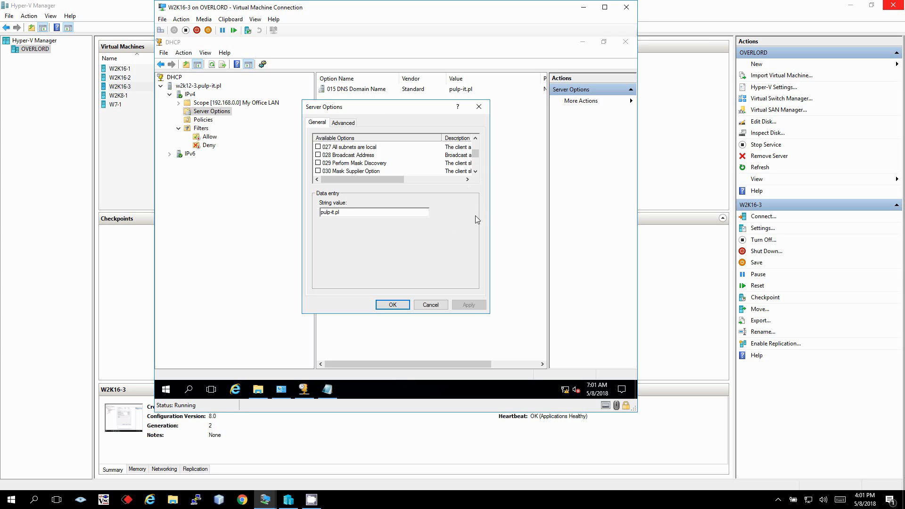
drag(476, 154, 475, 142)
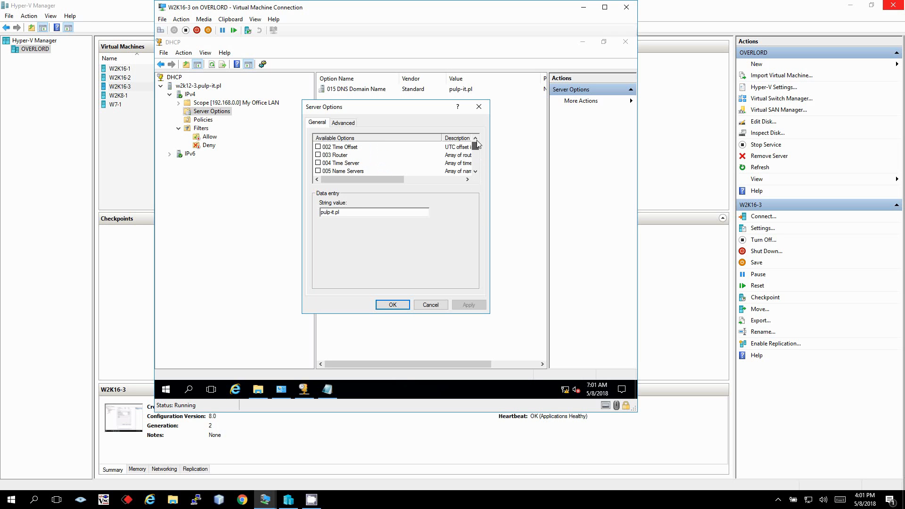
click(475, 170)
scroll(477, 155, down, 9)
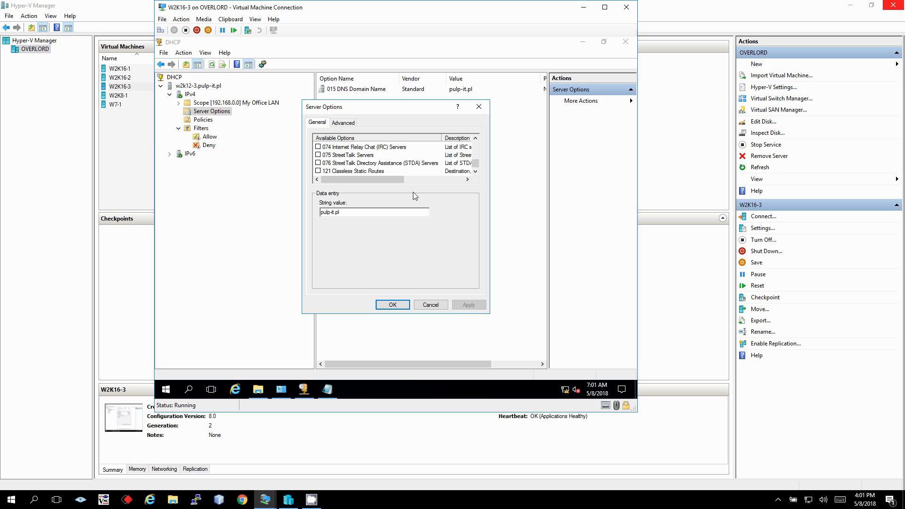
scroll(477, 151, down, 9)
click(476, 150)
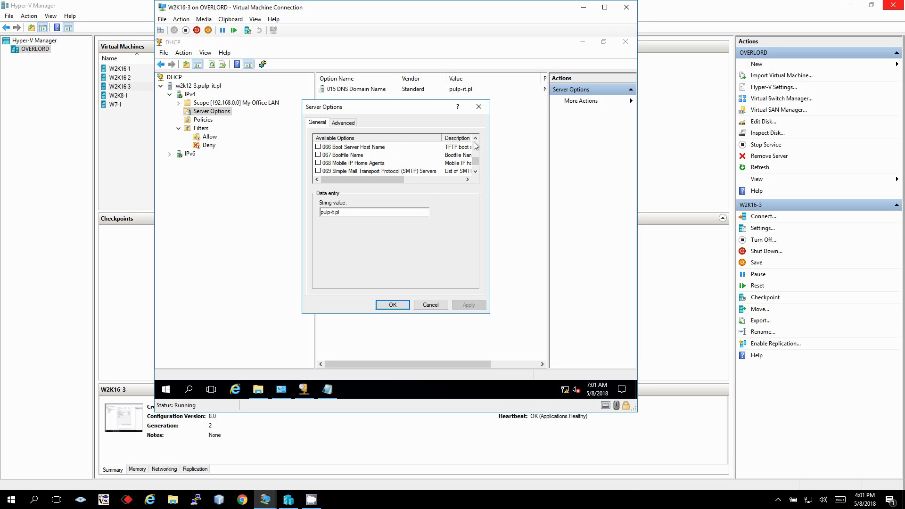
scroll(475, 147, up, 7)
click(475, 171)
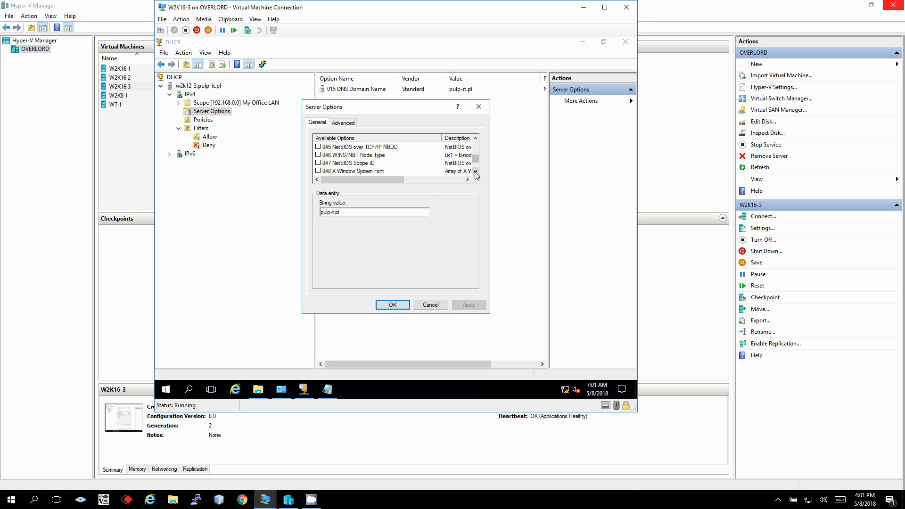
click(475, 171)
click(476, 171)
click(475, 171)
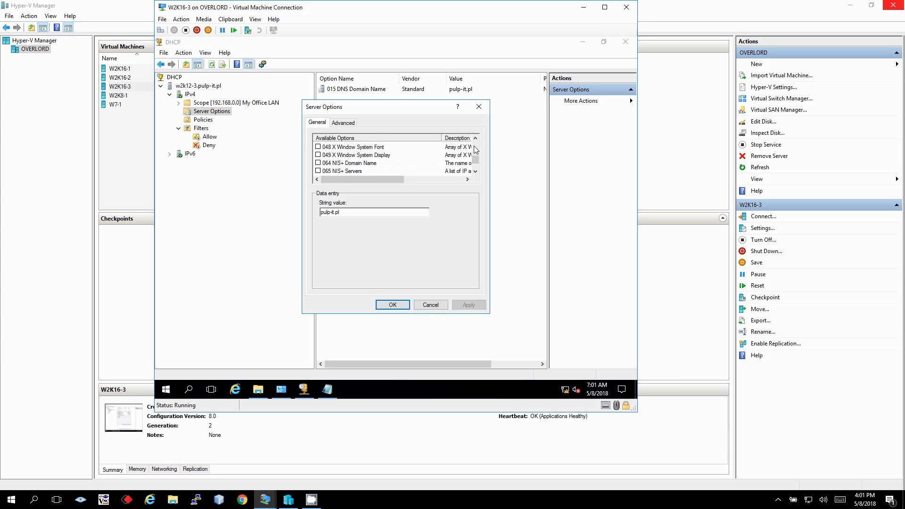
scroll(475, 150, up, 4)
scroll(475, 150, up, 3)
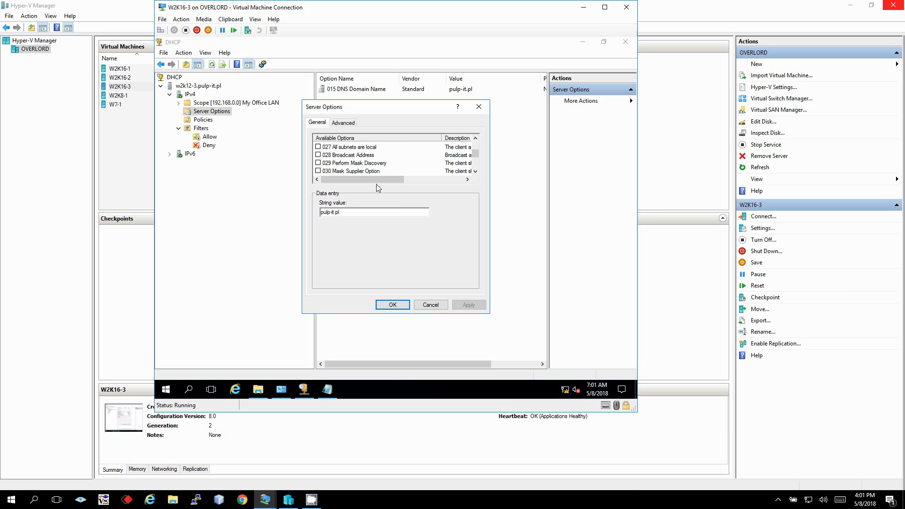
click(427, 303)
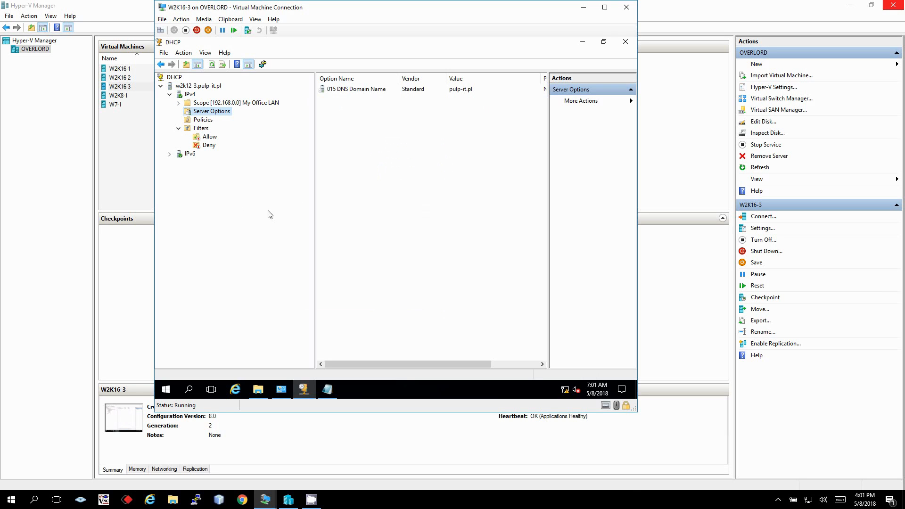
Add a predefined IPv4 option named PXEClient to DHCP Standard Options, with data type Byte and code 060
right_click(188, 96)
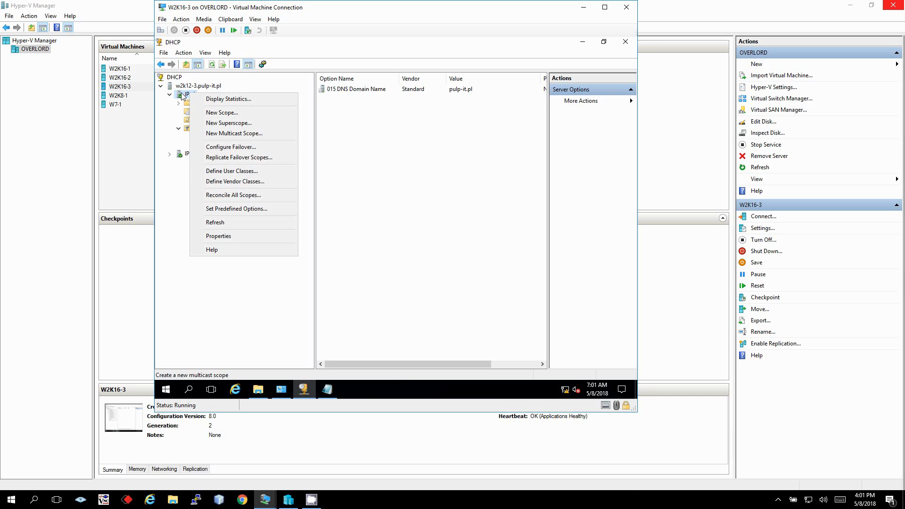
click(236, 208)
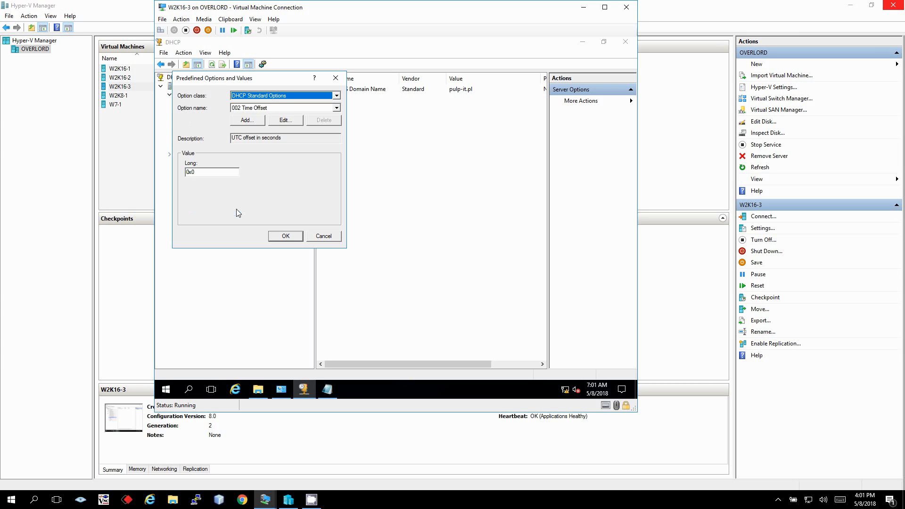
click(282, 96)
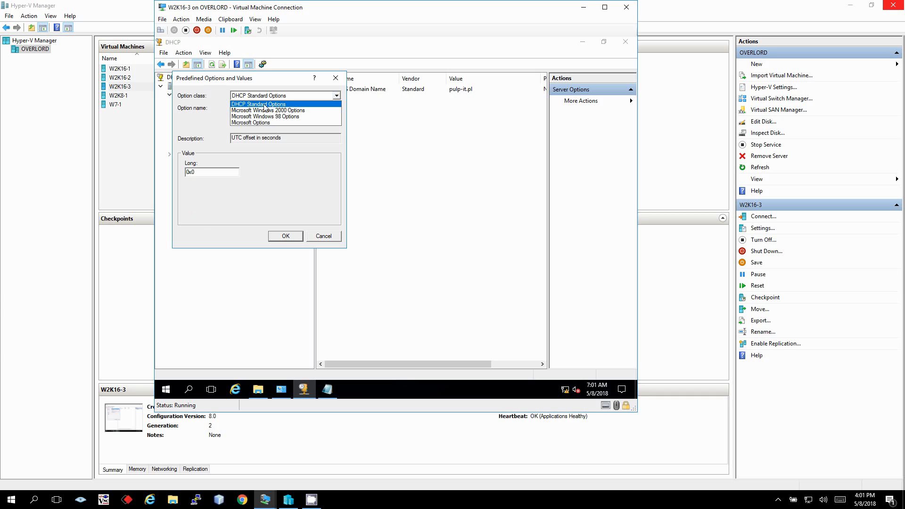
click(264, 103)
click(241, 119)
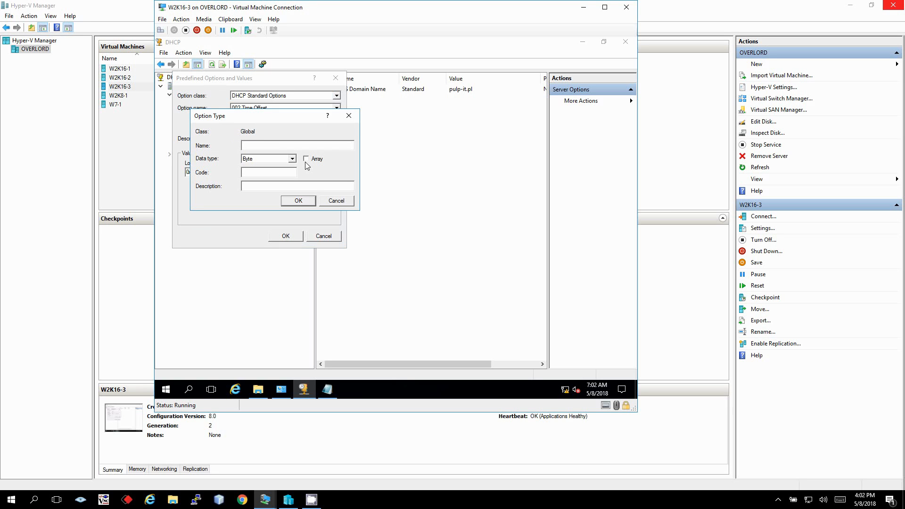
text(PXEClient)
key(Tab)
key(Tab)
key(Return)
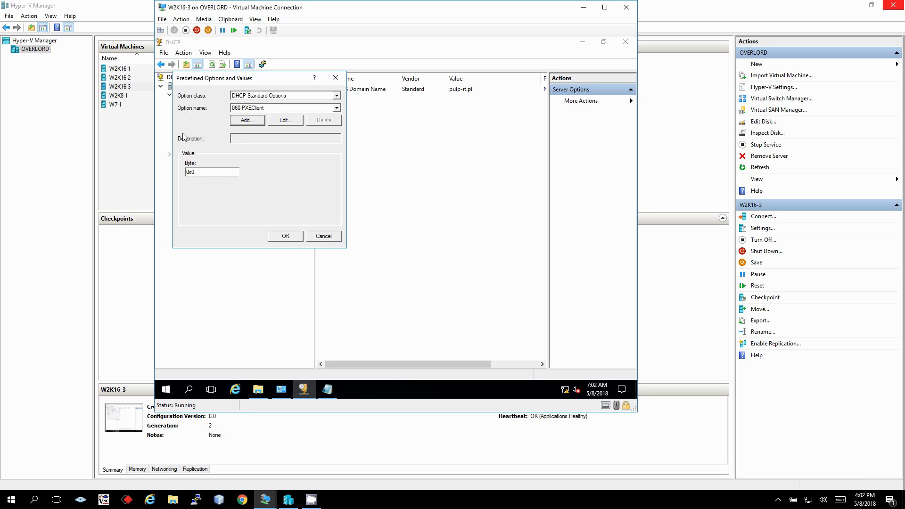
click(288, 236)
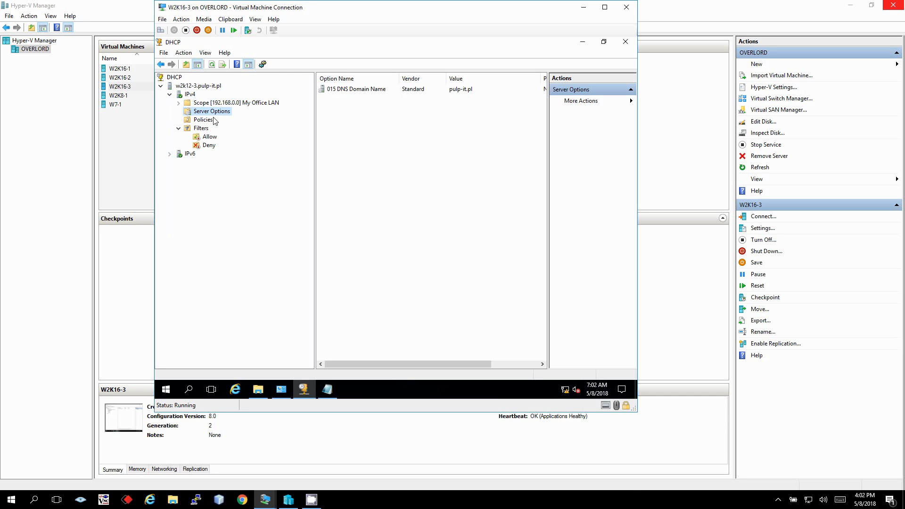
Open the option configuration of the 192.168.0.1 reservation in the My Office LAN scope
click(180, 103)
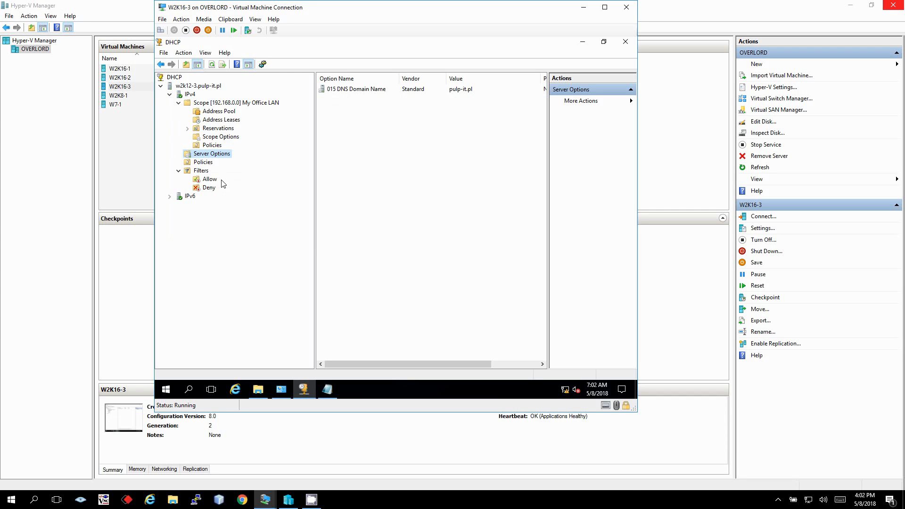
click(187, 128)
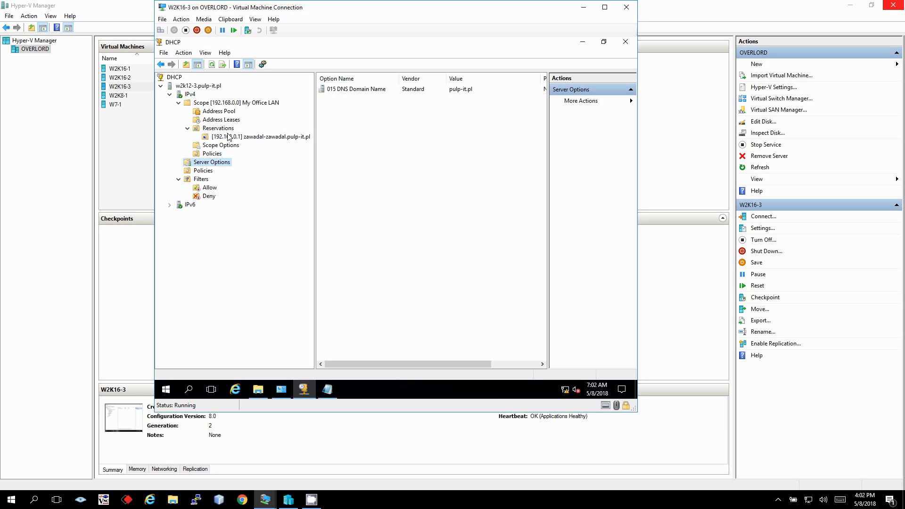
click(233, 137)
right_click(233, 136)
click(272, 142)
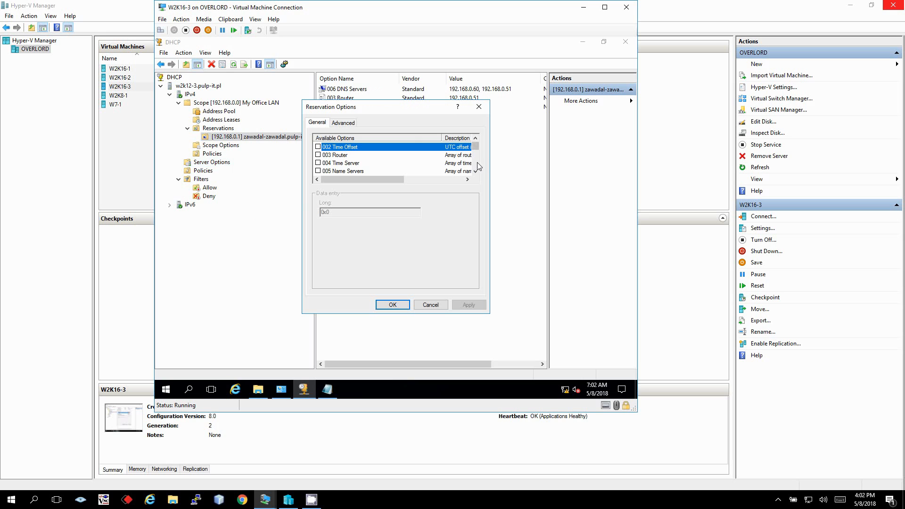
Enable the 060 PXEClient option for the 192.168.0.1 reservation
scroll(477, 163, down, 3)
scroll(477, 165, down, 8)
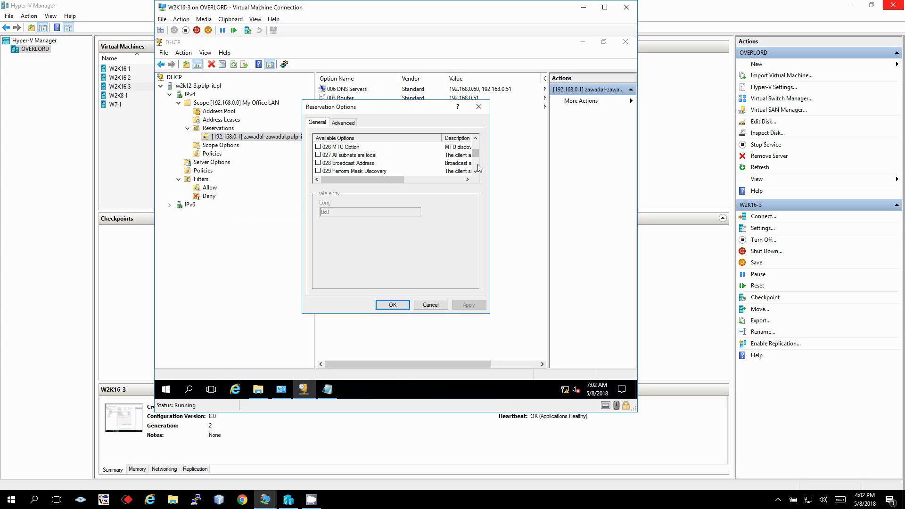
scroll(476, 168, down, 10)
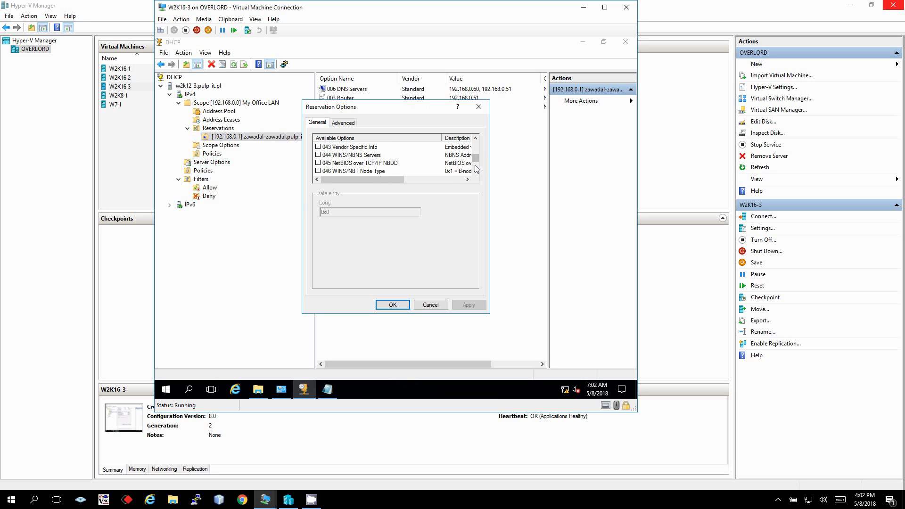
click(475, 138)
click(475, 138)
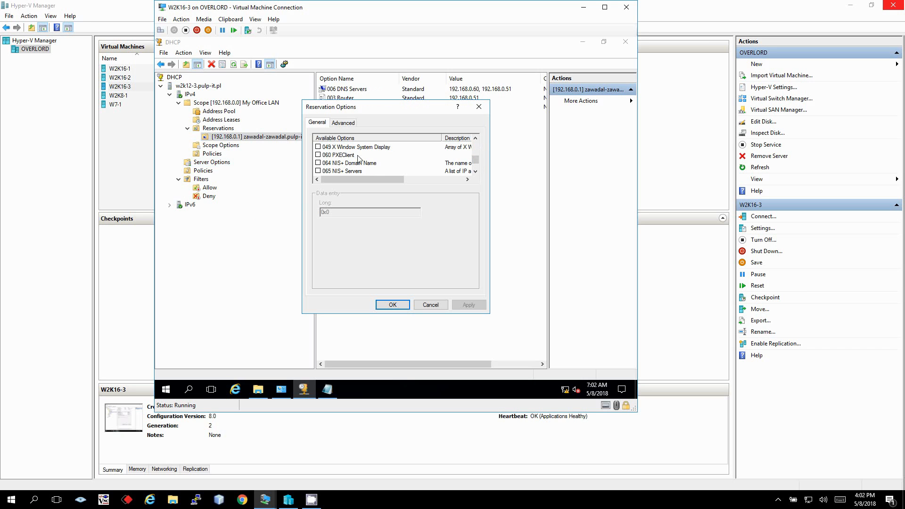
click(338, 155)
click(317, 155)
key(Tab)
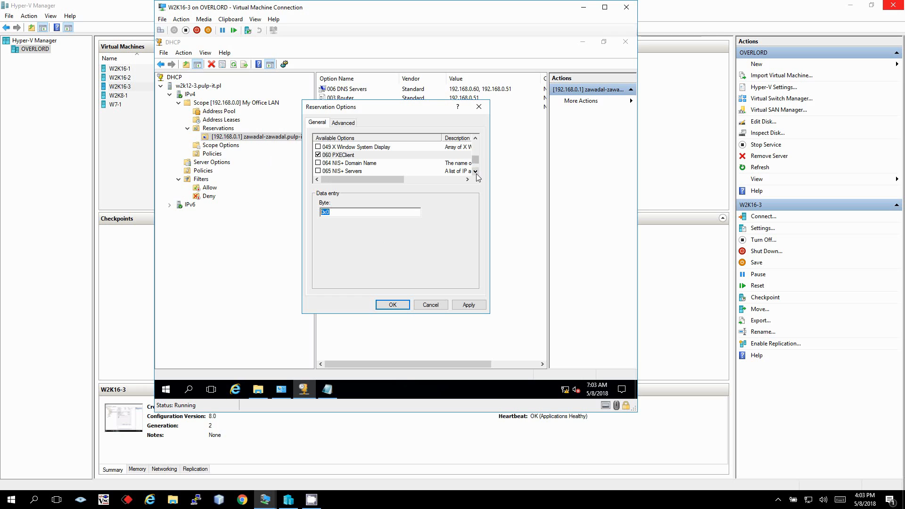
scroll(476, 172, down, 1)
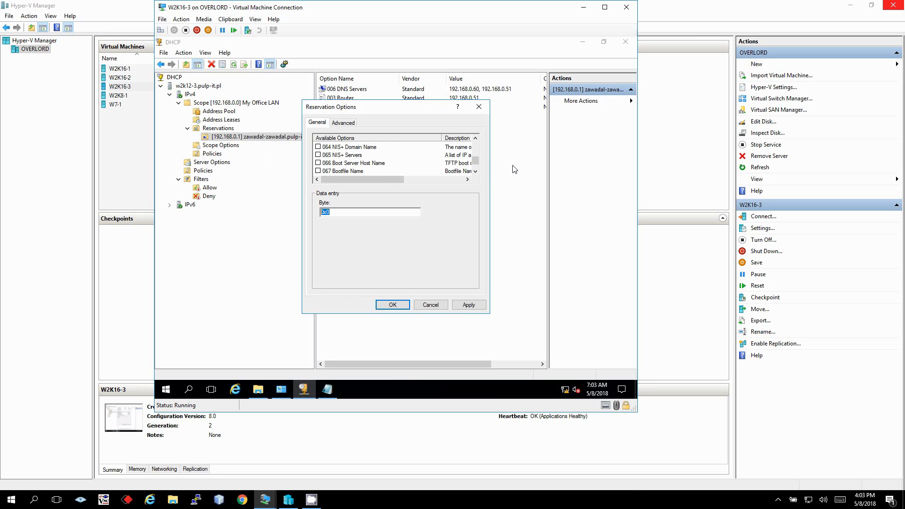